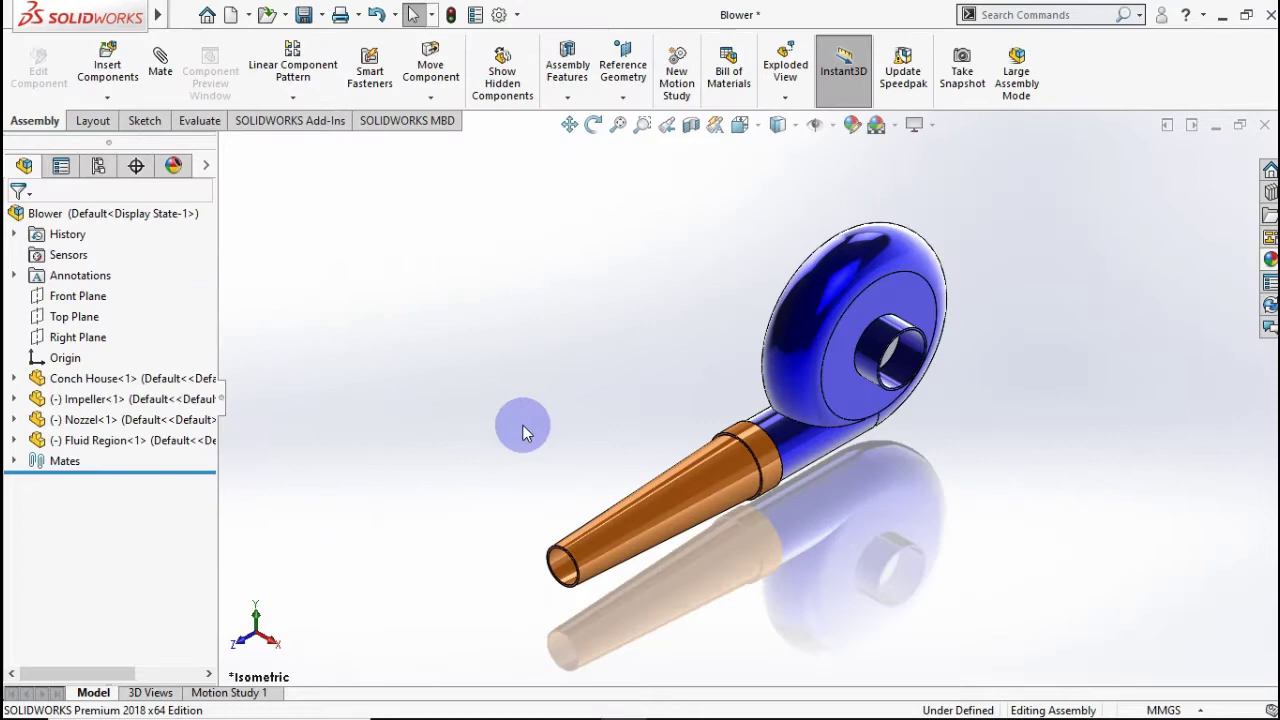
# - Orbit the plain blower assembly so it faces the viewer
pyautogui.moveTo(524, 432)
pyautogui.mouseDown(button='middle')
pyautogui.moveTo(383, 327)
pyautogui.moveTo(700, 274)
pyautogui.moveTo(857, 300)
pyautogui.moveTo(1006, 381)
pyautogui.mouseUp(button='middle')
# - Snap to isometric and hide the volute casing to reveal the impeller
pyautogui.hotkey('ctrl', '7')
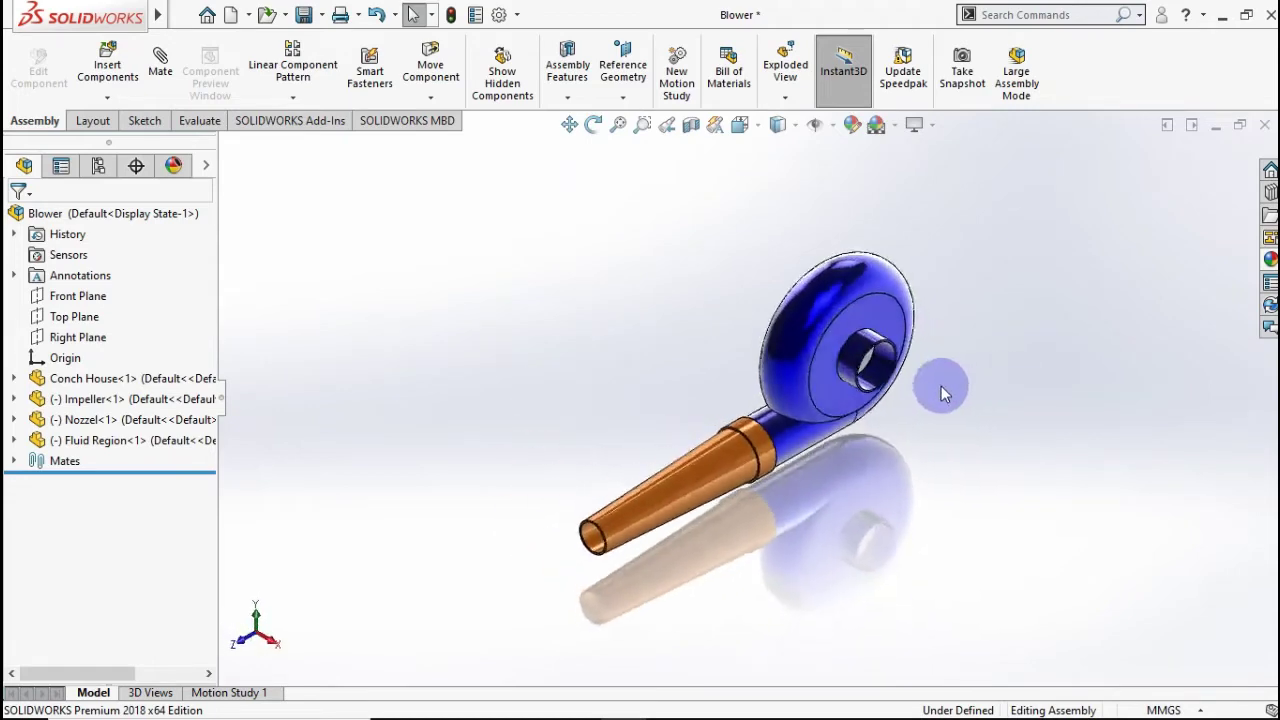
pyautogui.rightClick(815, 318)
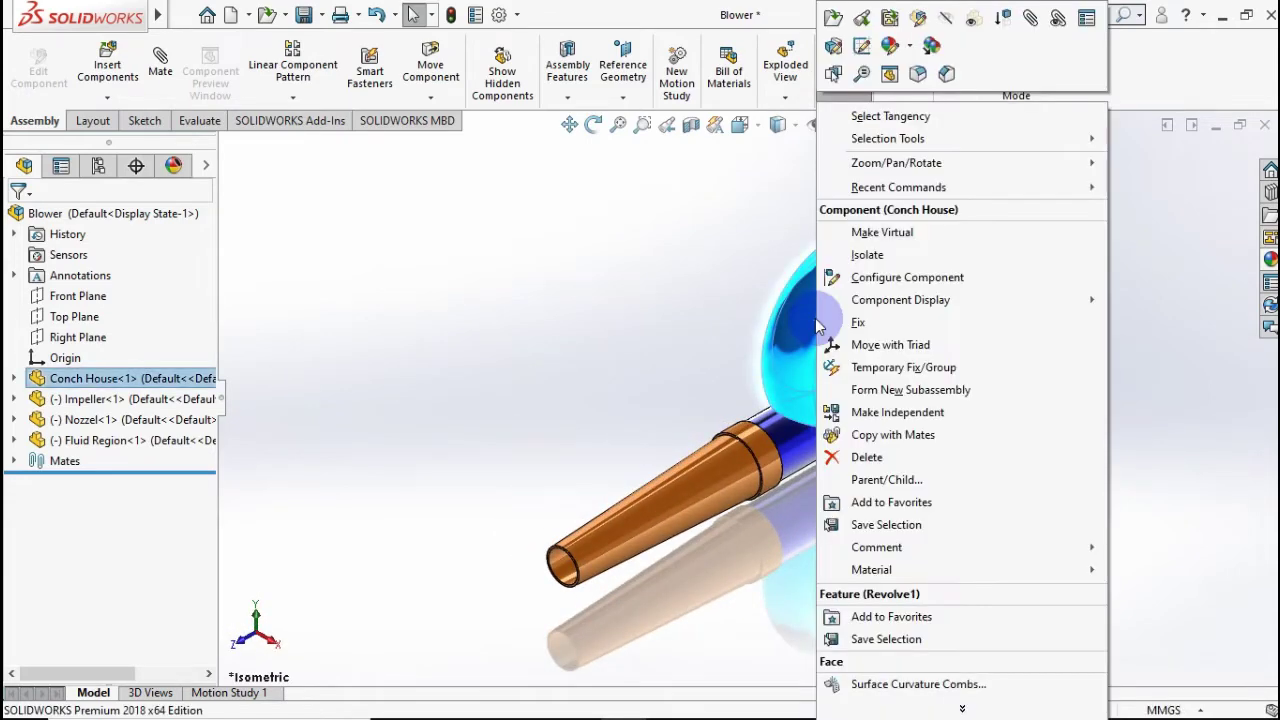
pyautogui.click(954, 17)
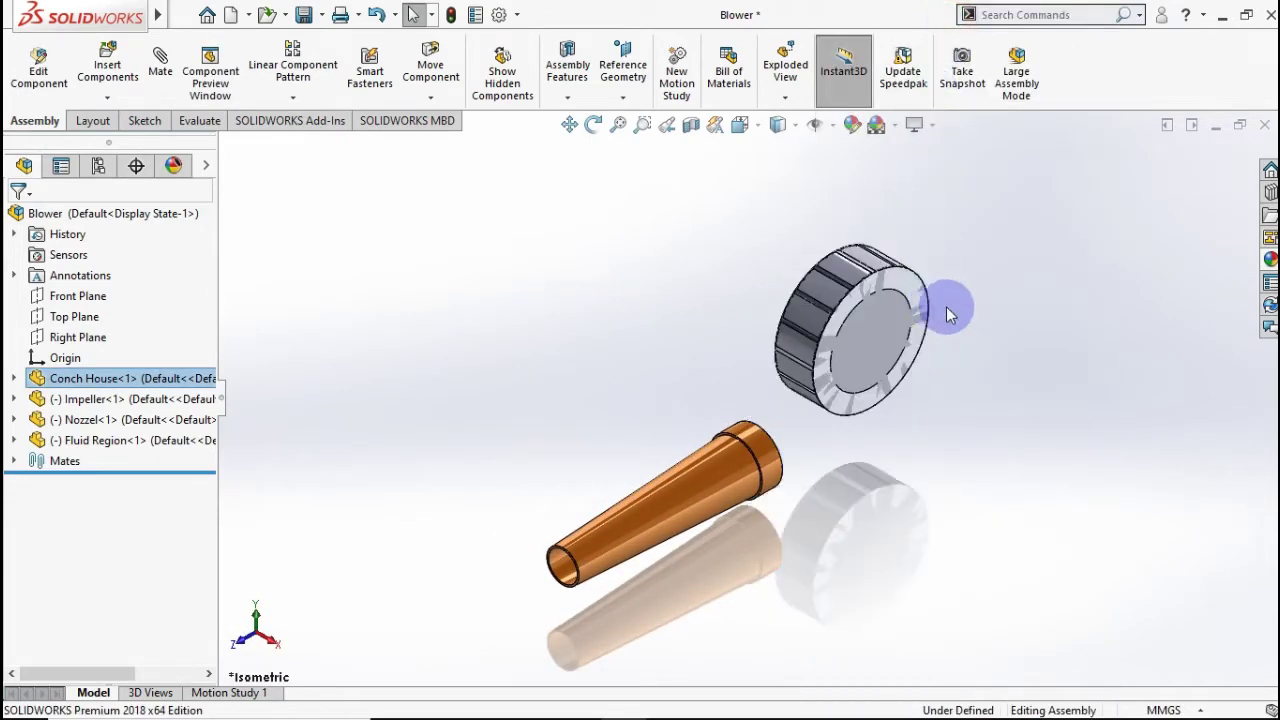
pyautogui.click(968, 310)
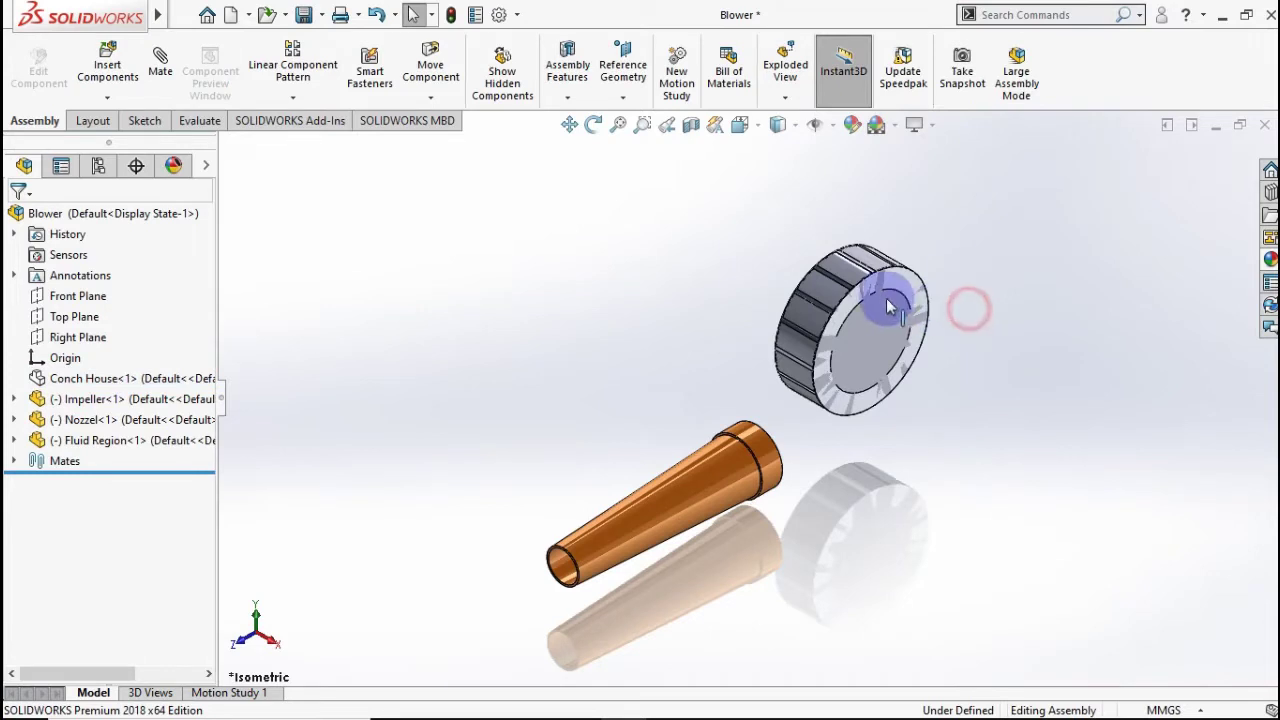
# - Toggle transparency on the Fluid Region component
pyautogui.click(122, 440)
pyautogui.rightClick(120, 447)
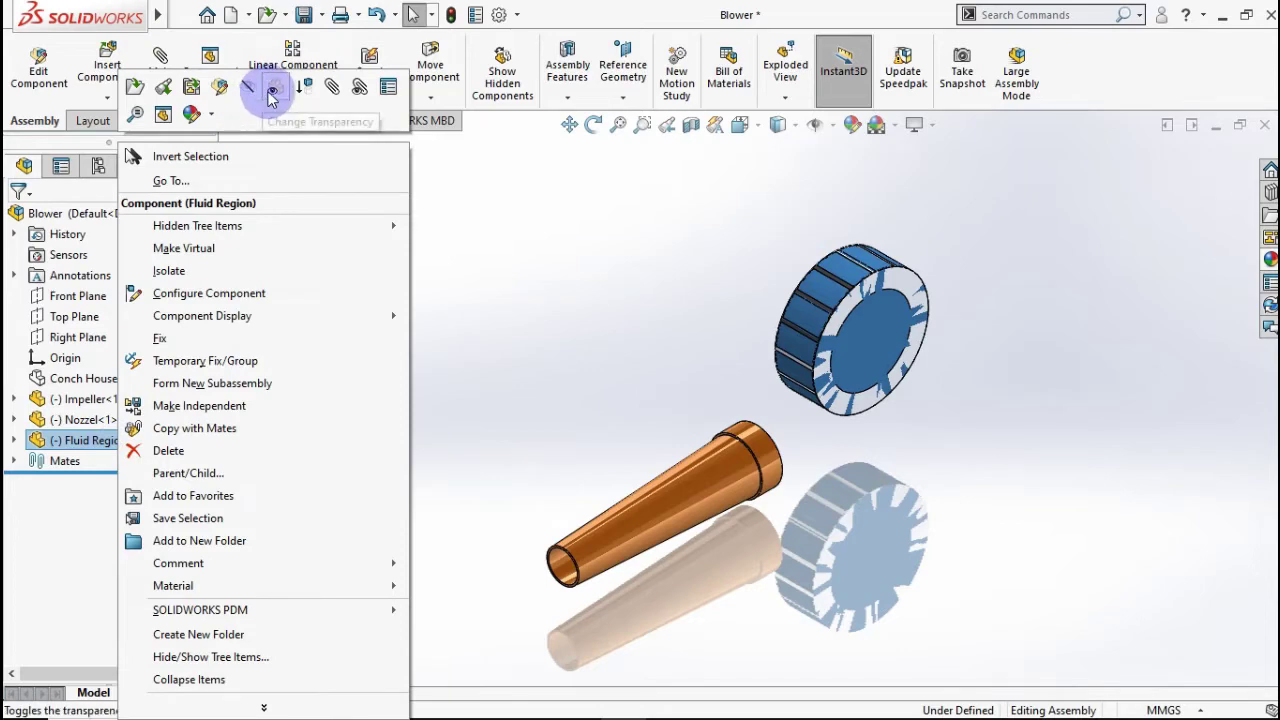
pyautogui.click(272, 88)
pyautogui.click(409, 283)
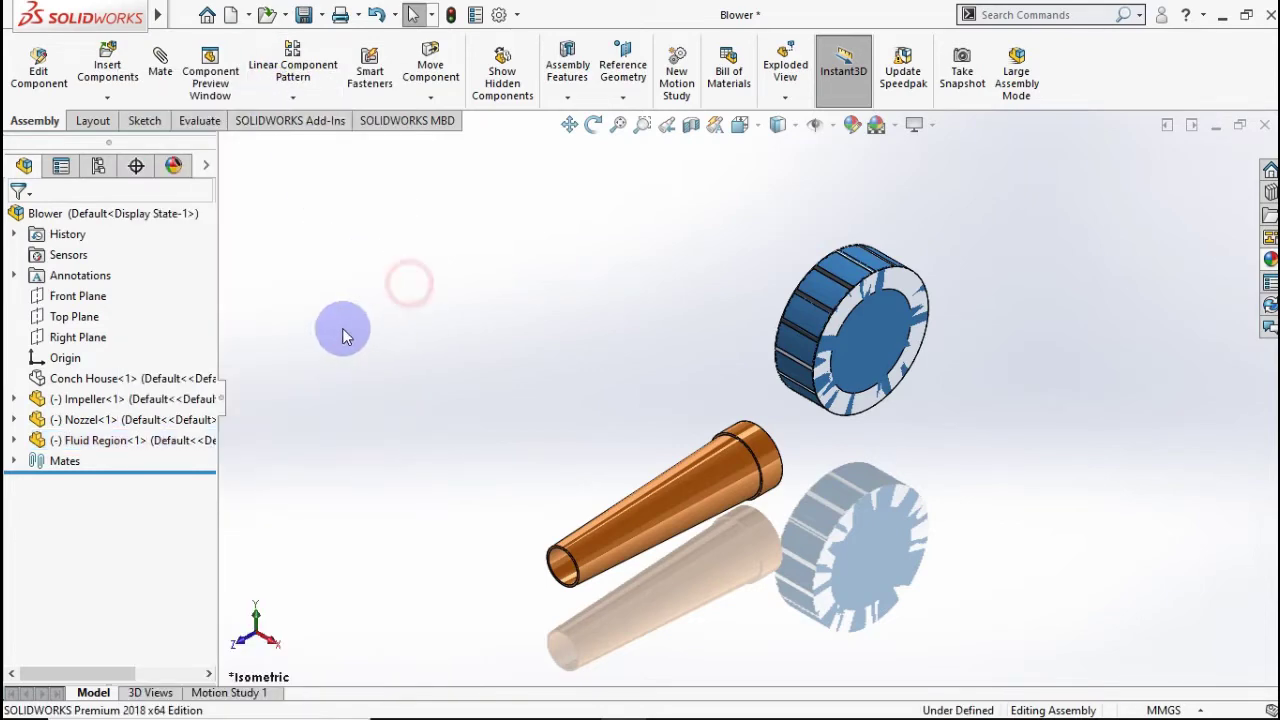
# - Show the hidden volute casing again
pyautogui.click(93, 384)
pyautogui.rightClick(93, 384)
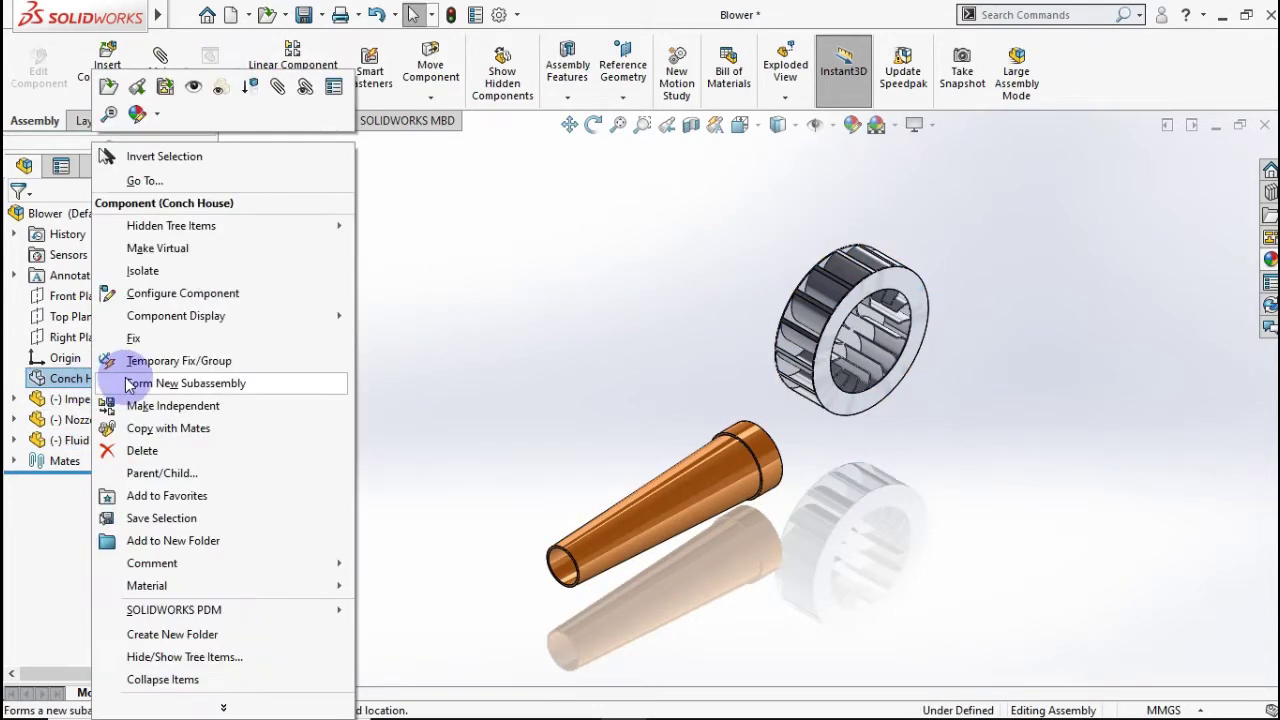
pyautogui.click(188, 90)
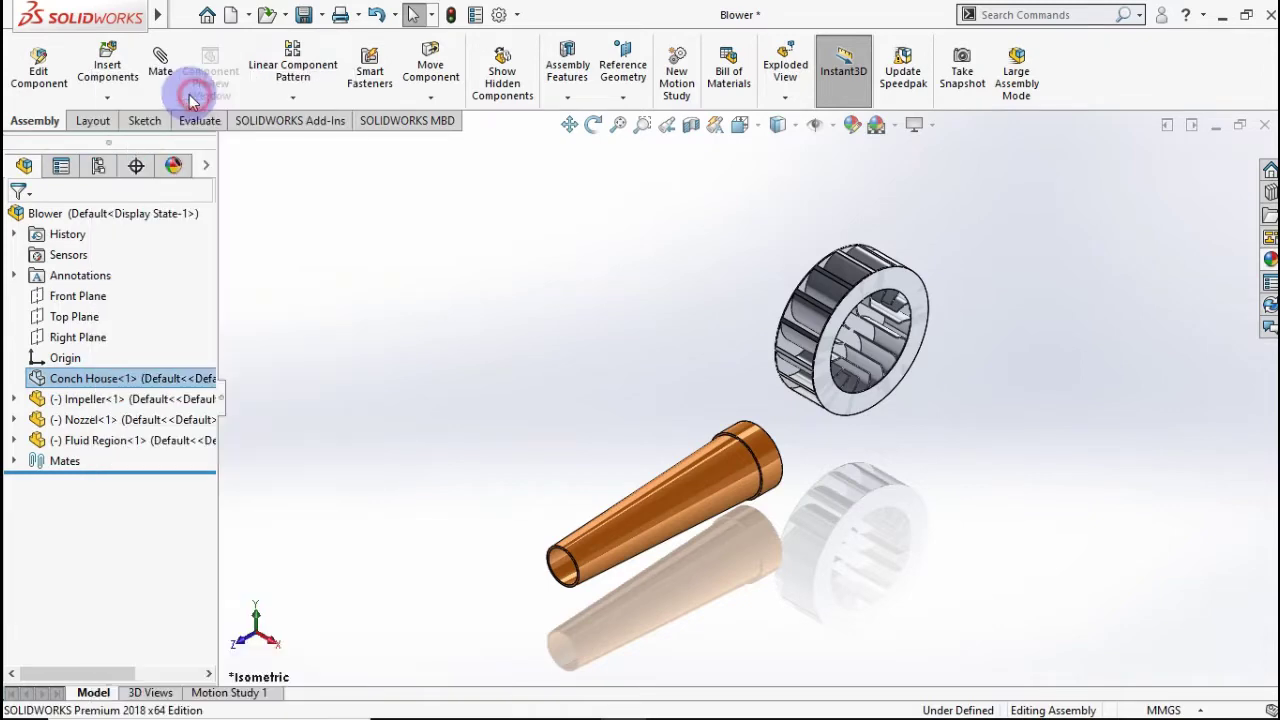
pyautogui.click(360, 259)
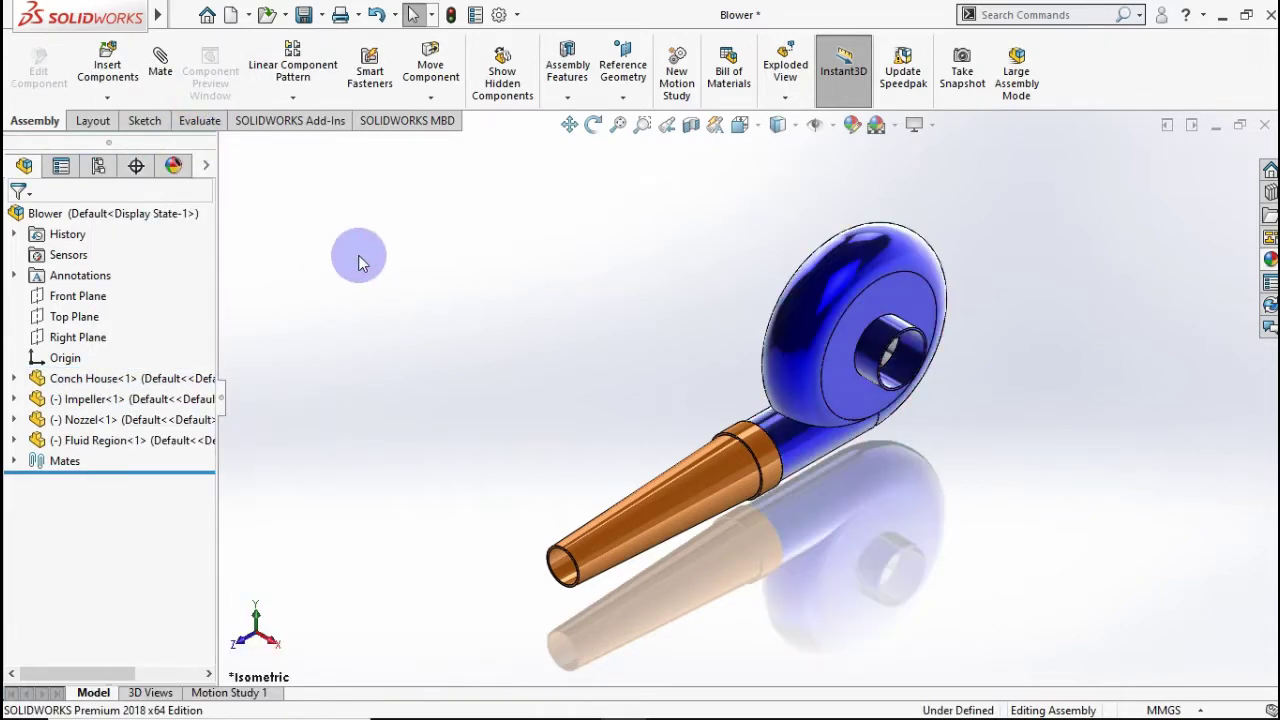
# - Make the nozzle and the volute casing transparent
pyautogui.click(662, 498)
pyautogui.rightClick(662, 481)
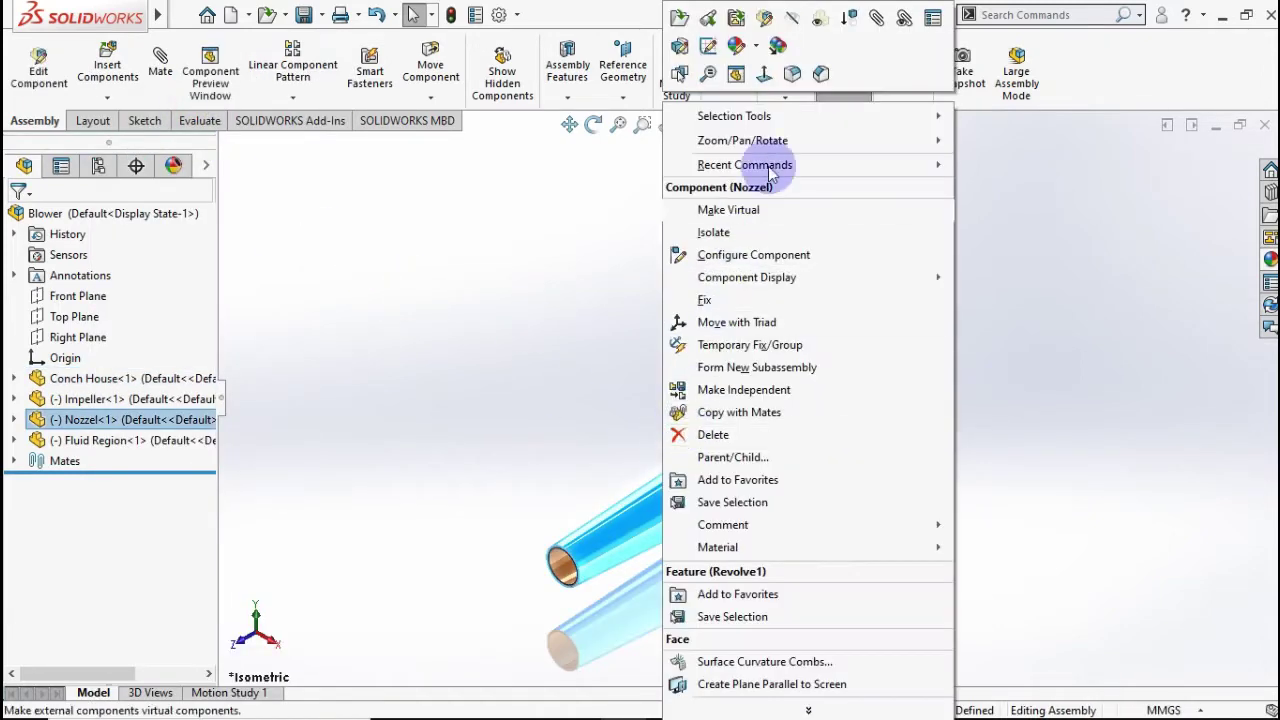
pyautogui.click(819, 19)
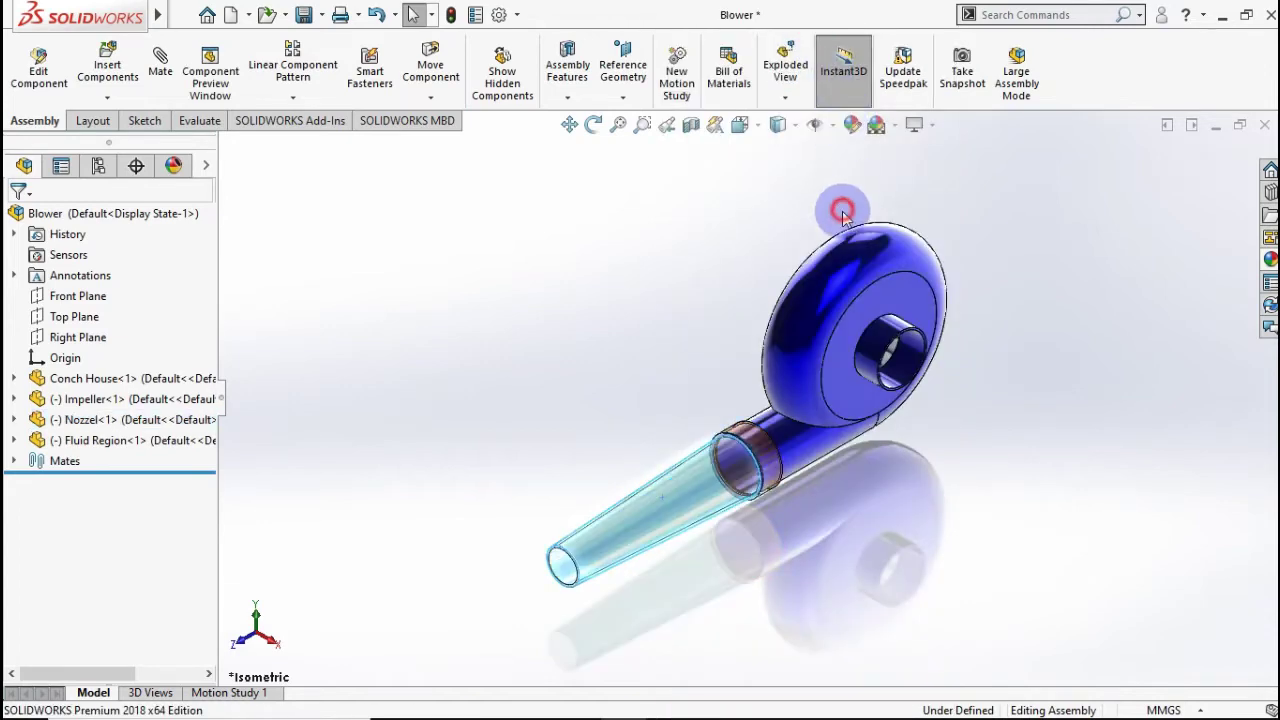
pyautogui.click(857, 250)
pyautogui.rightClick(857, 250)
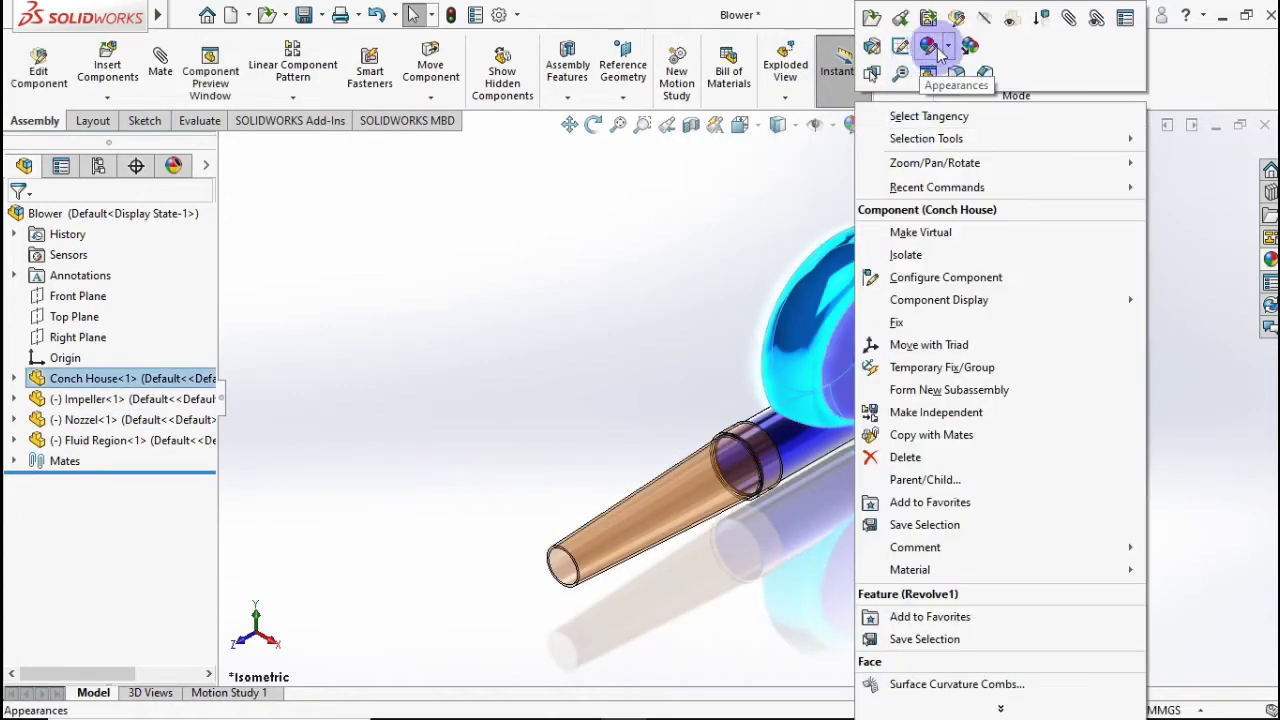
pyautogui.click(1006, 22)
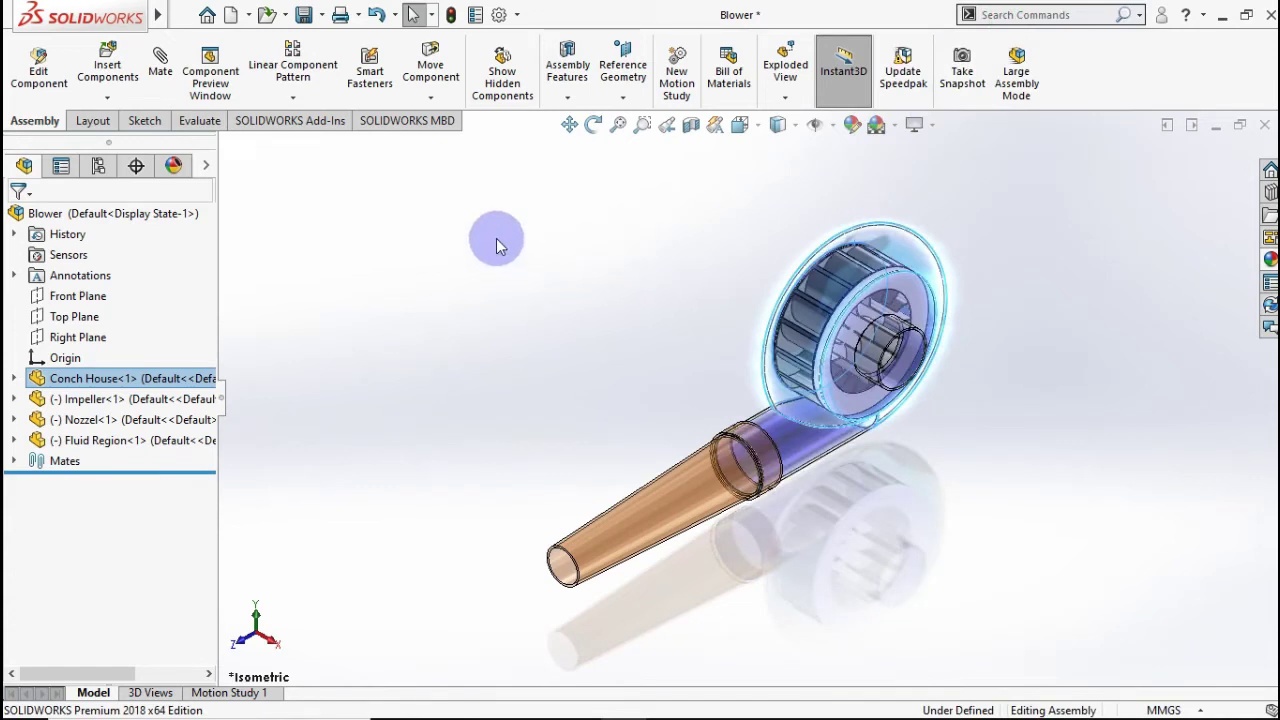
# - Enable the SOLIDWORKS Flow Simulation add-in and show its commands
pyautogui.click(300, 121)
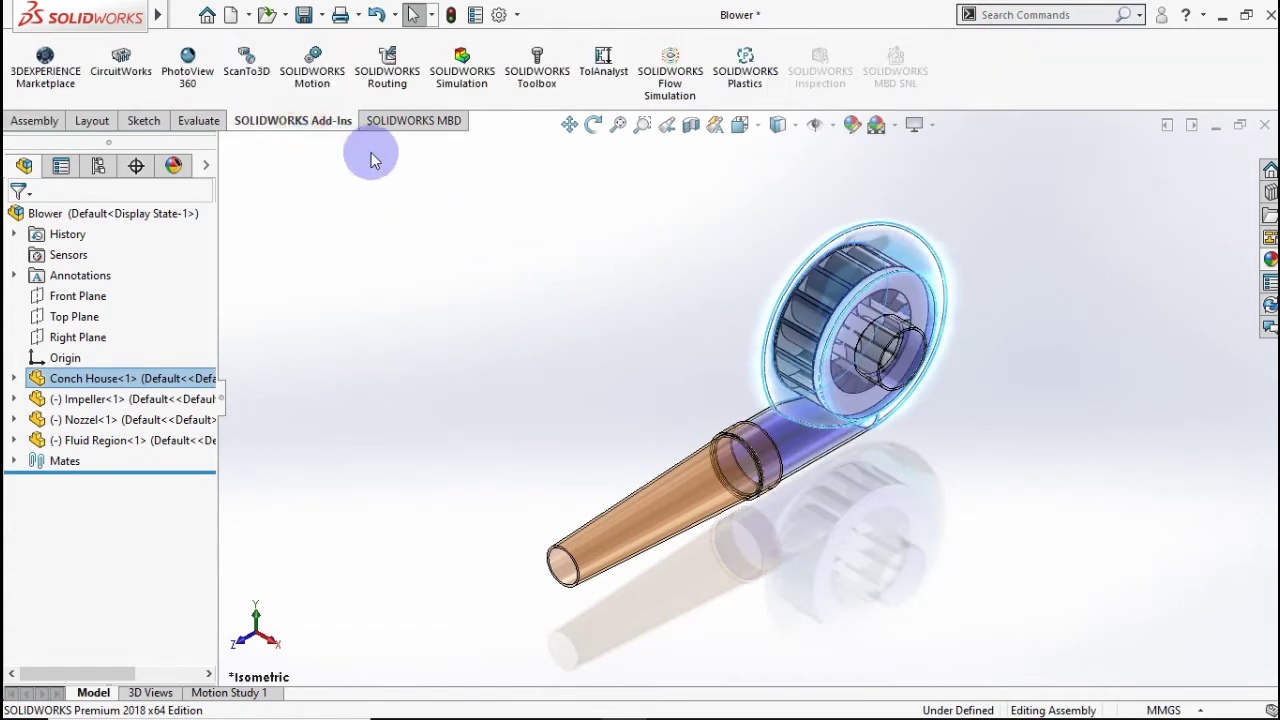
pyautogui.click(670, 72)
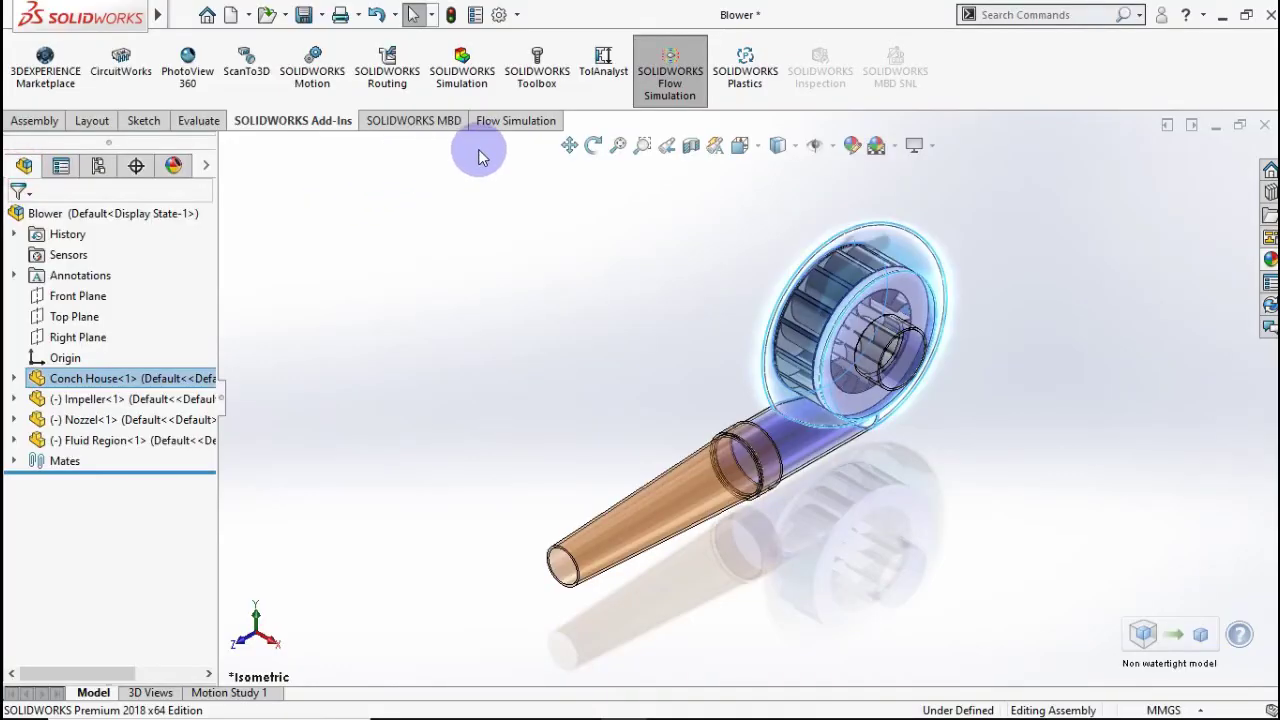
pyautogui.click(510, 128)
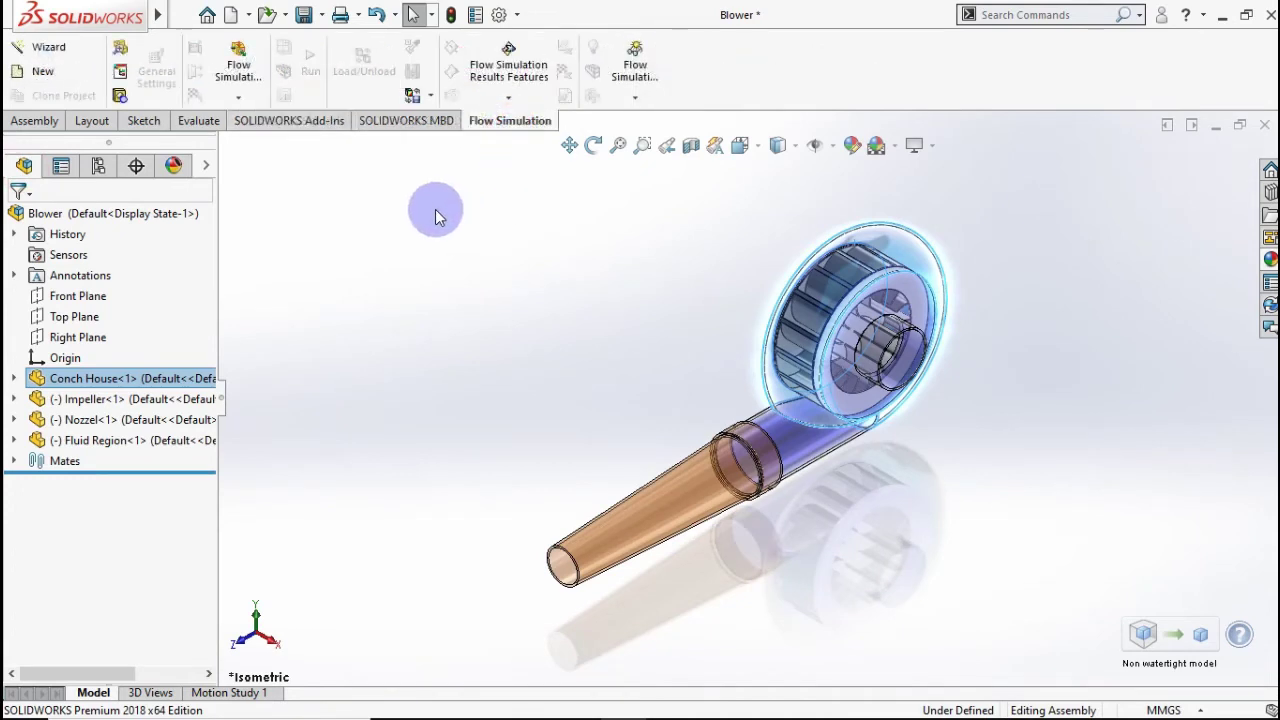
# - Start Create Lids and select the nozzle's open end face
pyautogui.click(120, 100)
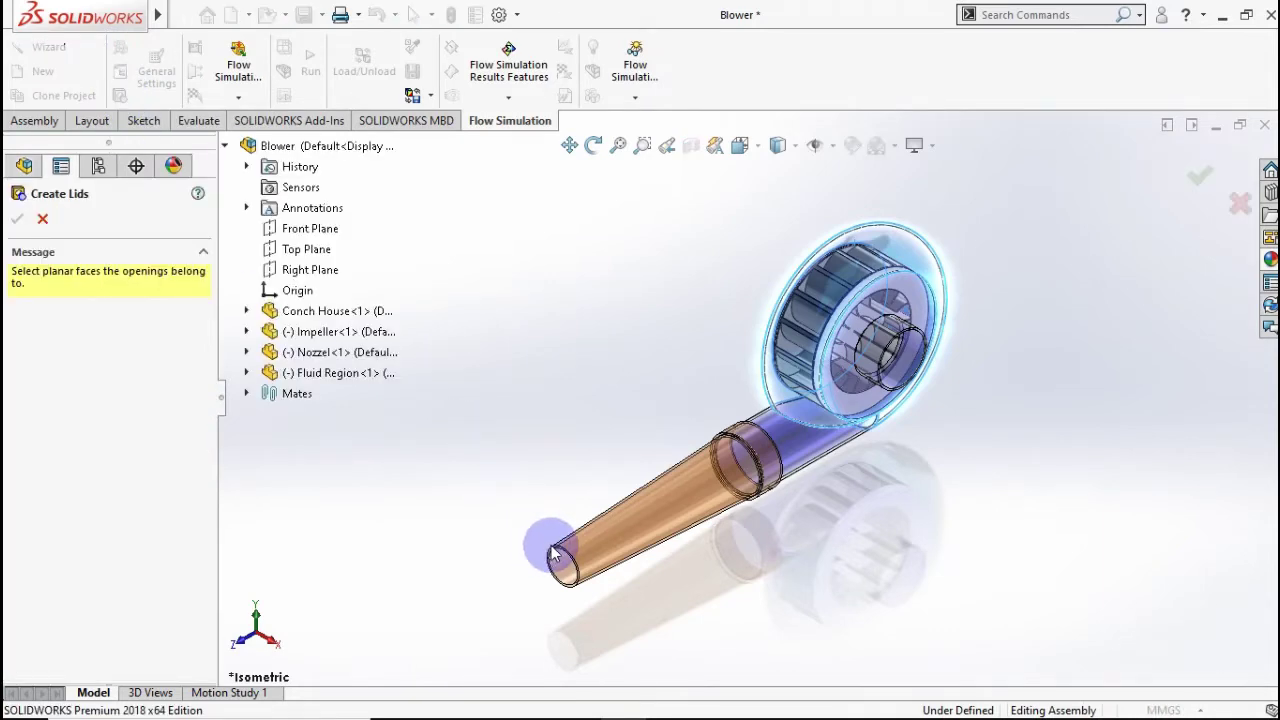
pyautogui.scroll(-2, 551, 553)
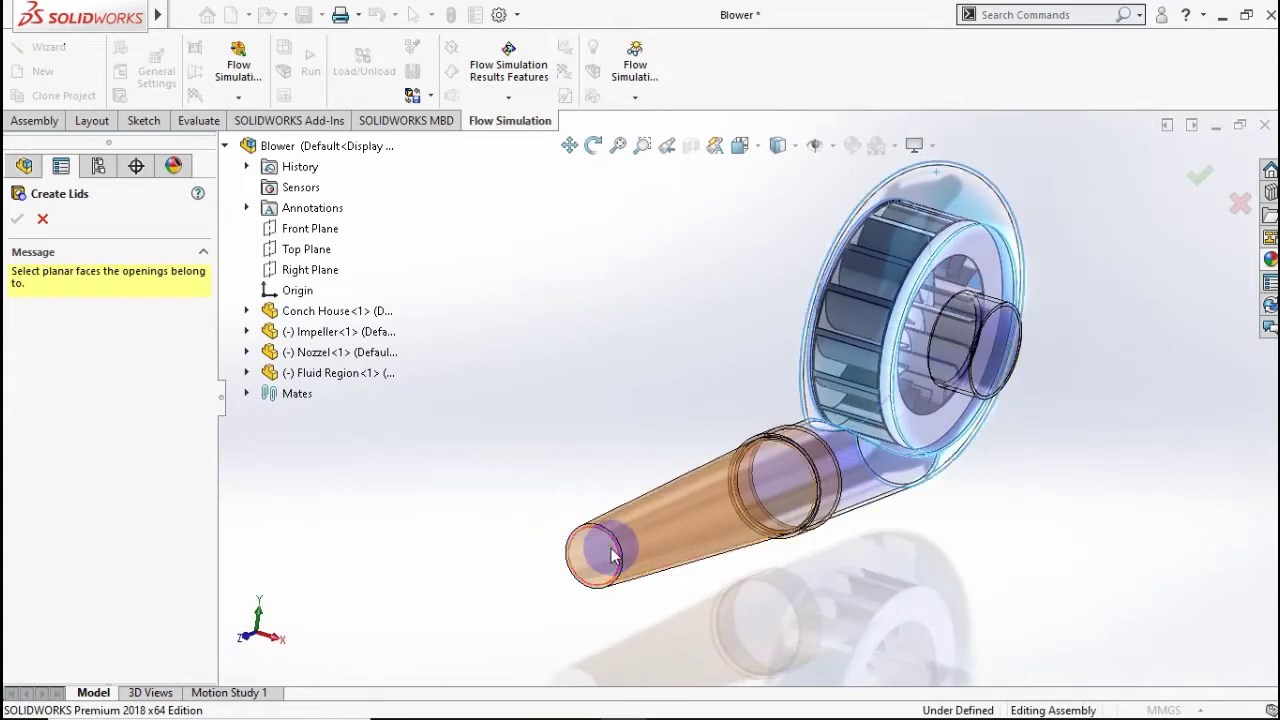
pyautogui.scroll(-3, 608, 548)
pyautogui.scroll(-1, 605, 528)
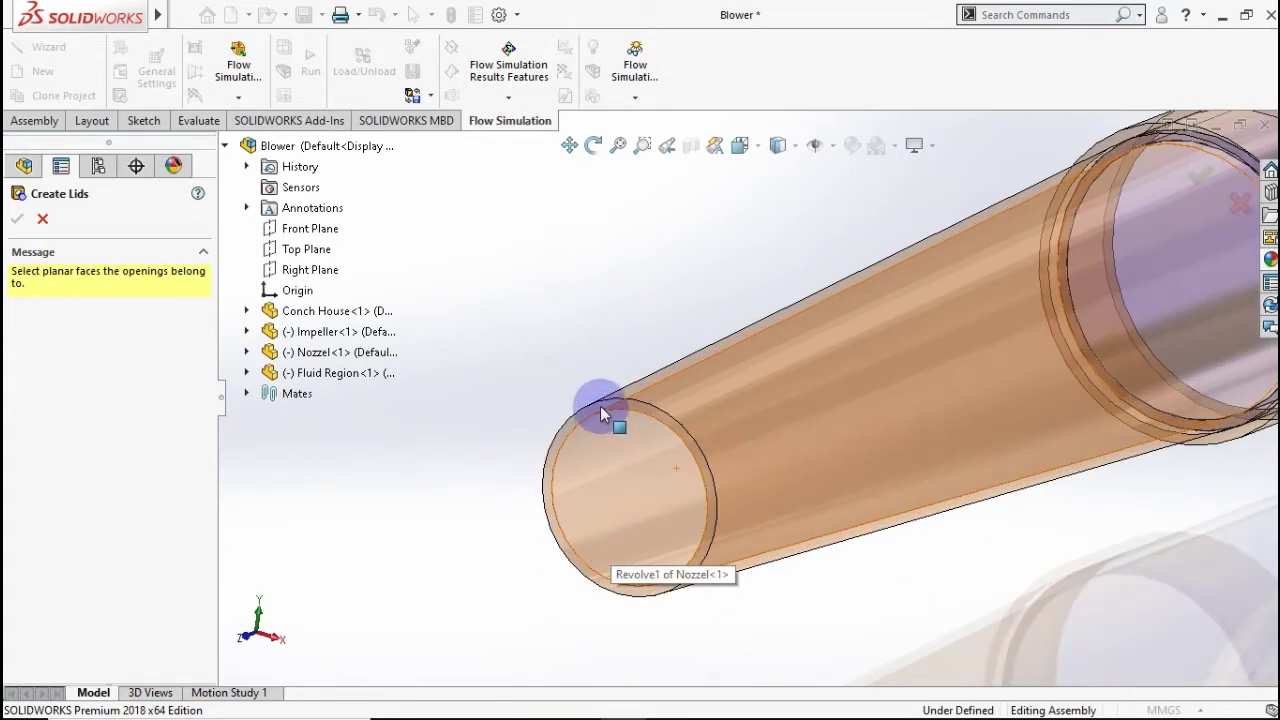
pyautogui.click(600, 410)
pyautogui.click(824, 419)
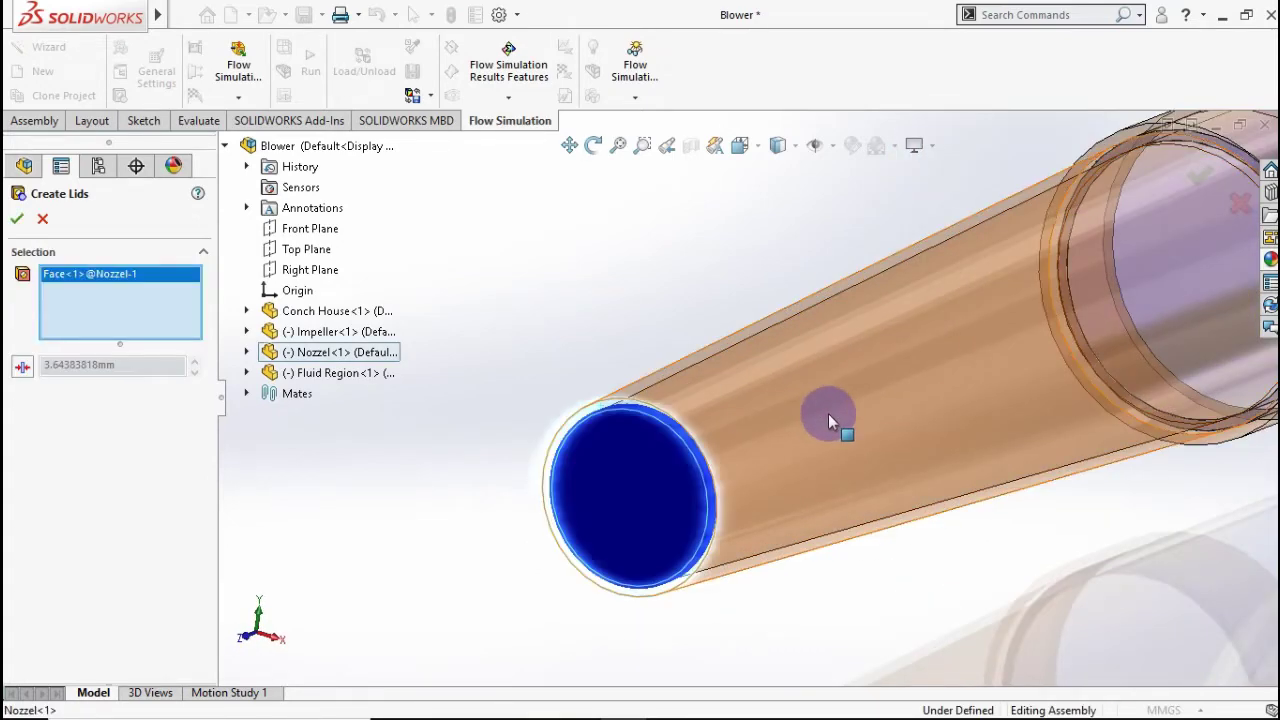
# - Add the conch house inlet face and confirm LID1 and LID2
pyautogui.scroll(2, 870, 405)
pyautogui.scroll(3, 918, 397)
pyautogui.scroll(3, 1071, 306)
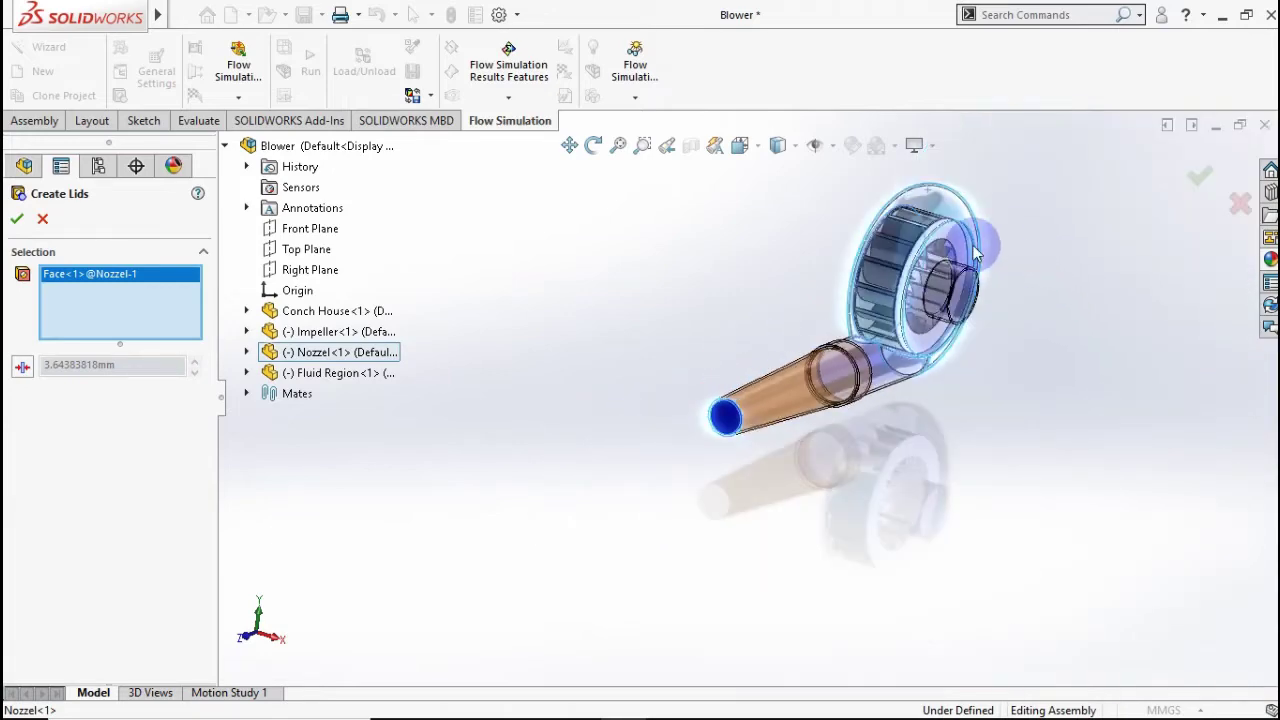
pyautogui.scroll(-3, 929, 288)
pyautogui.scroll(-2, 878, 323)
pyautogui.scroll(-3, 880, 320)
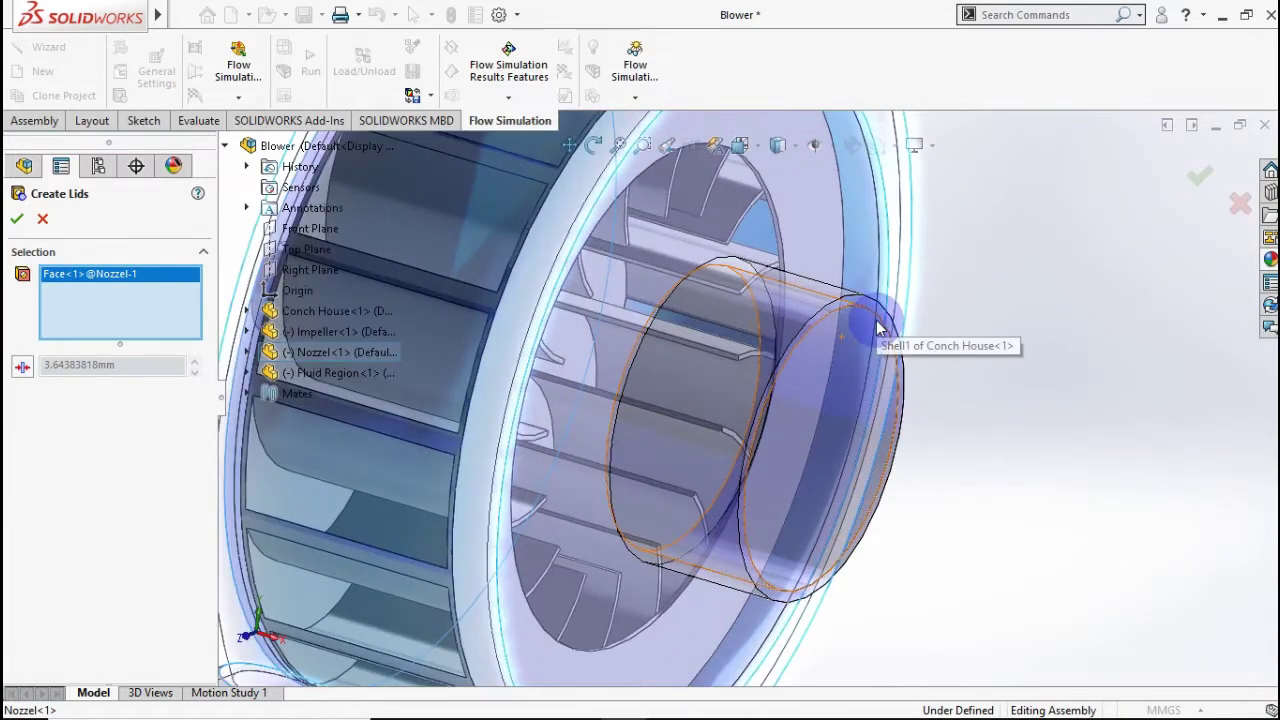
pyautogui.click(912, 328)
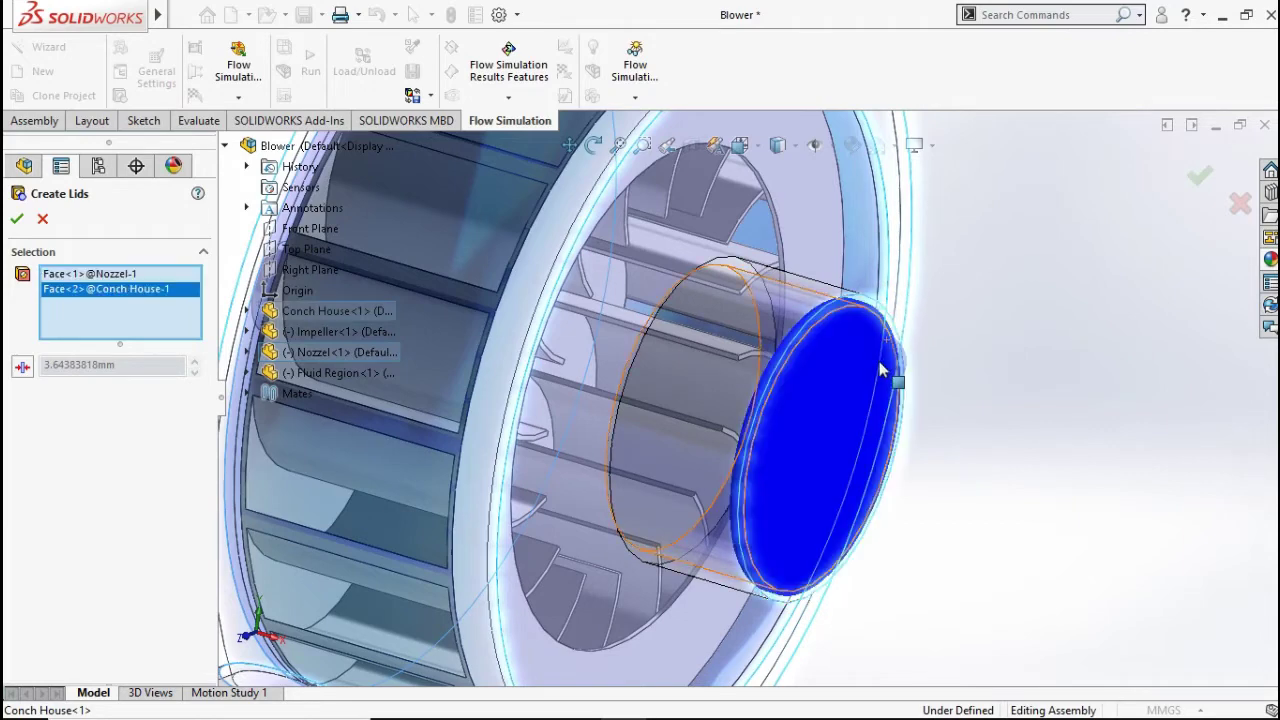
pyautogui.scroll(2, 880, 378)
pyautogui.scroll(2, 860, 375)
pyautogui.scroll(2, 853, 373)
pyautogui.scroll(2, 827, 380)
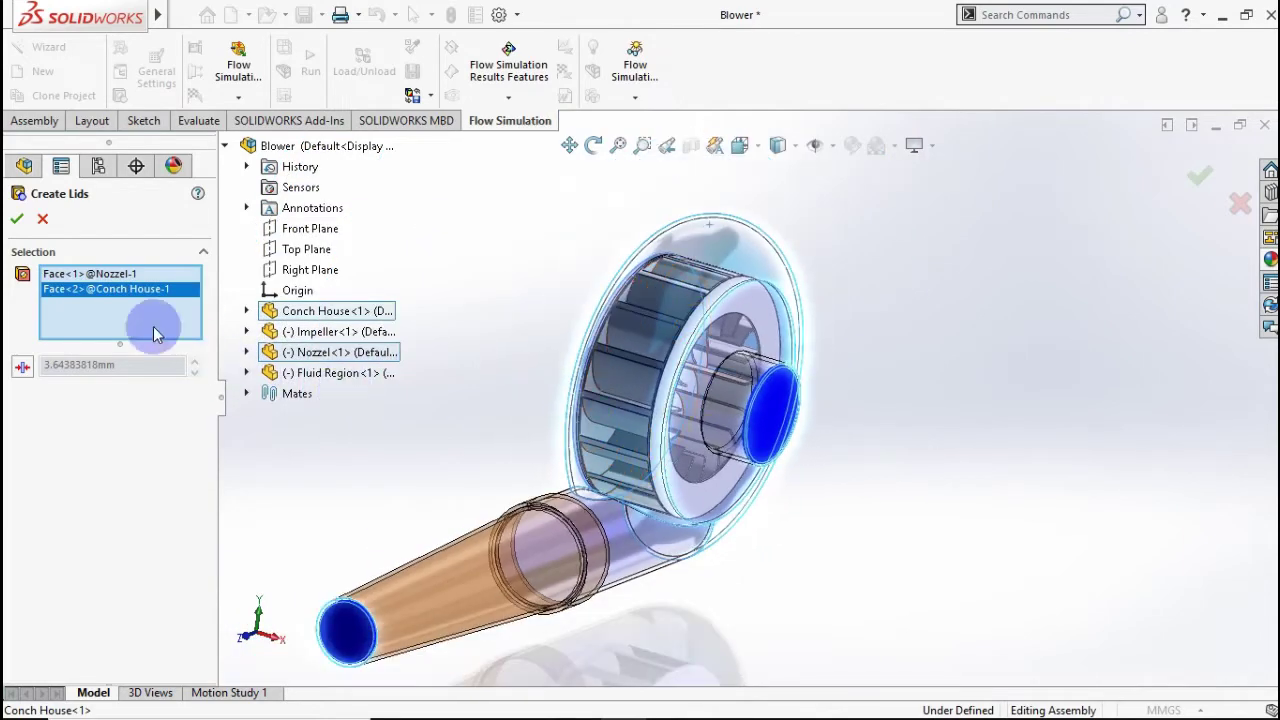
pyautogui.click(18, 221)
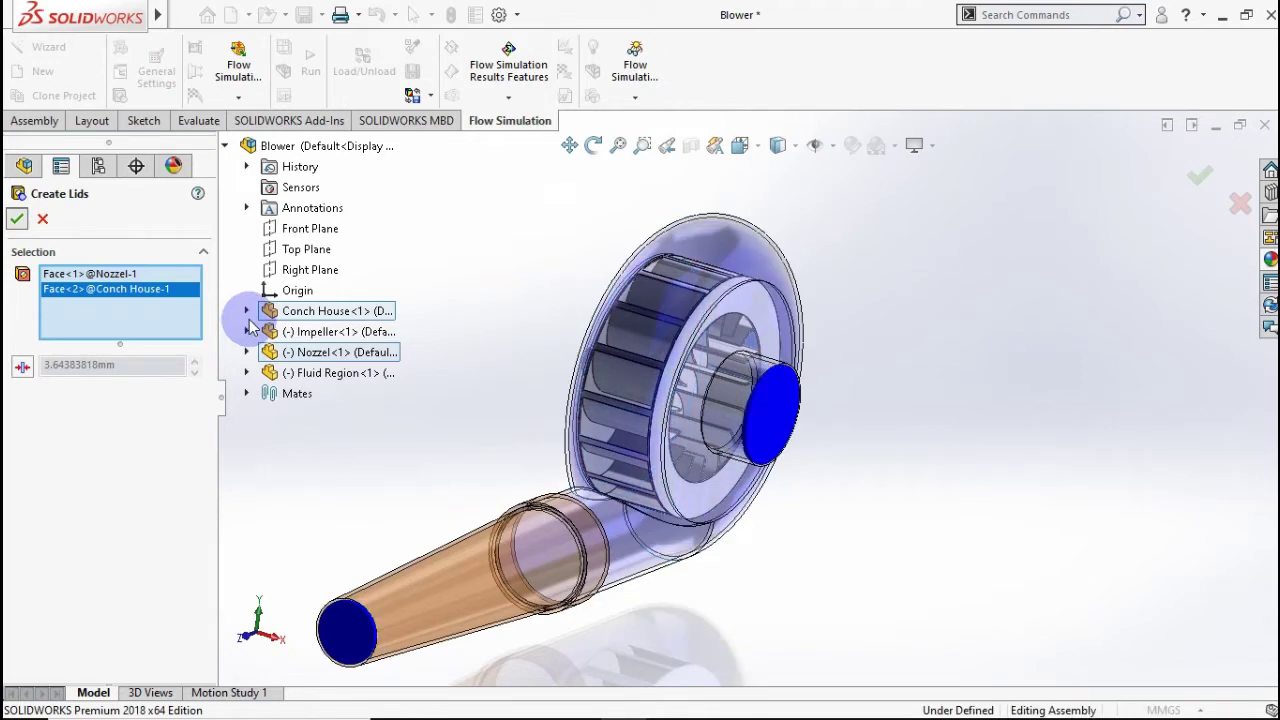
pyautogui.click(314, 316)
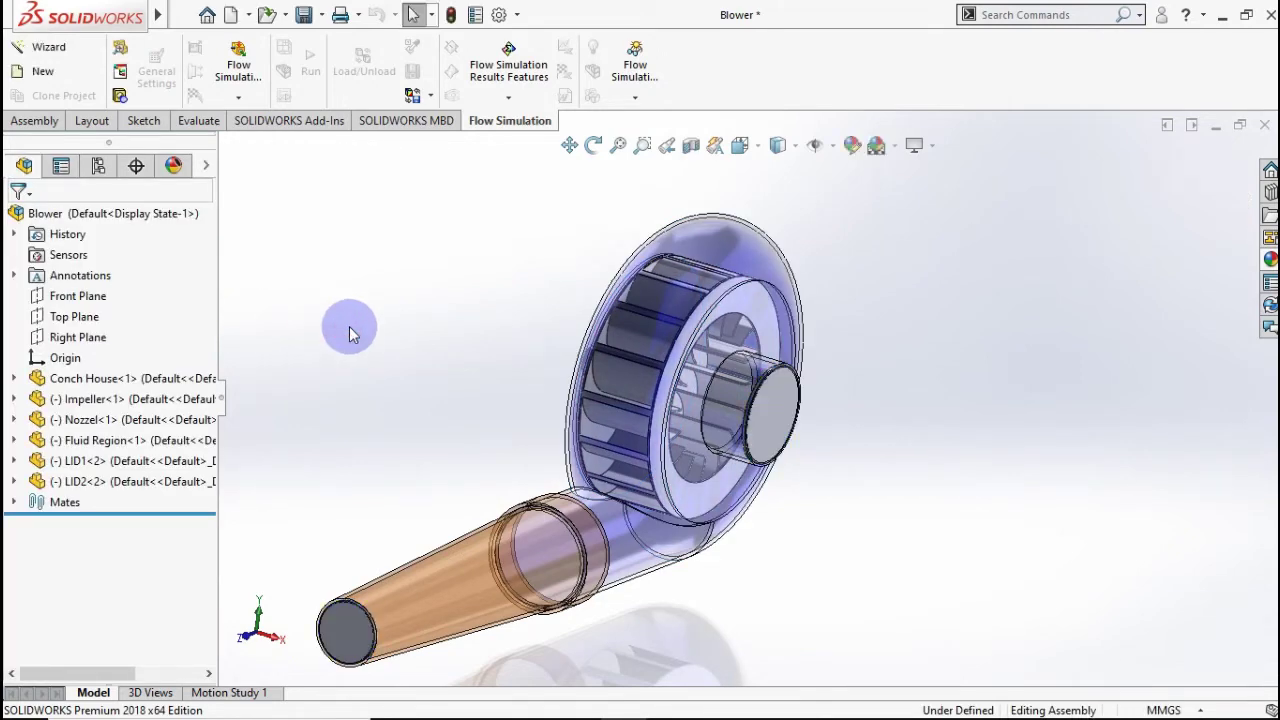
# - Run an internal-flow geometry check with the Fluid Region excluded
pyautogui.hotkey('ctrl', '7')
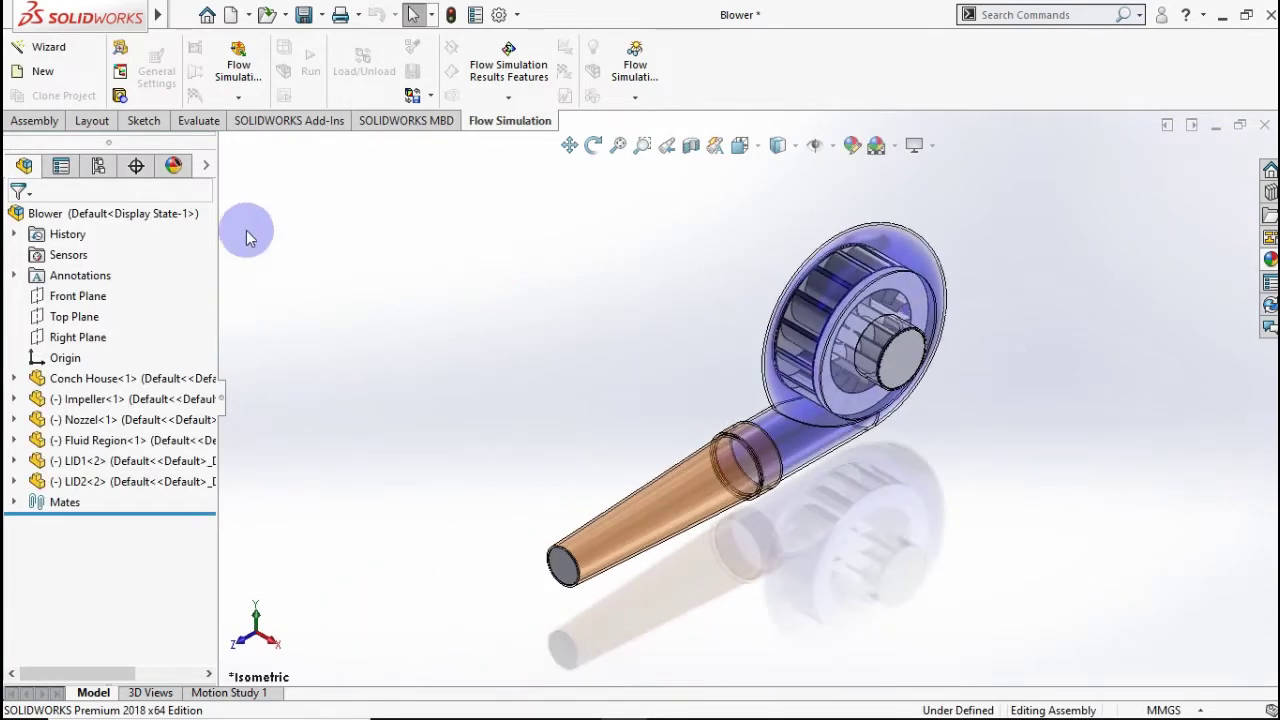
pyautogui.click(121, 57)
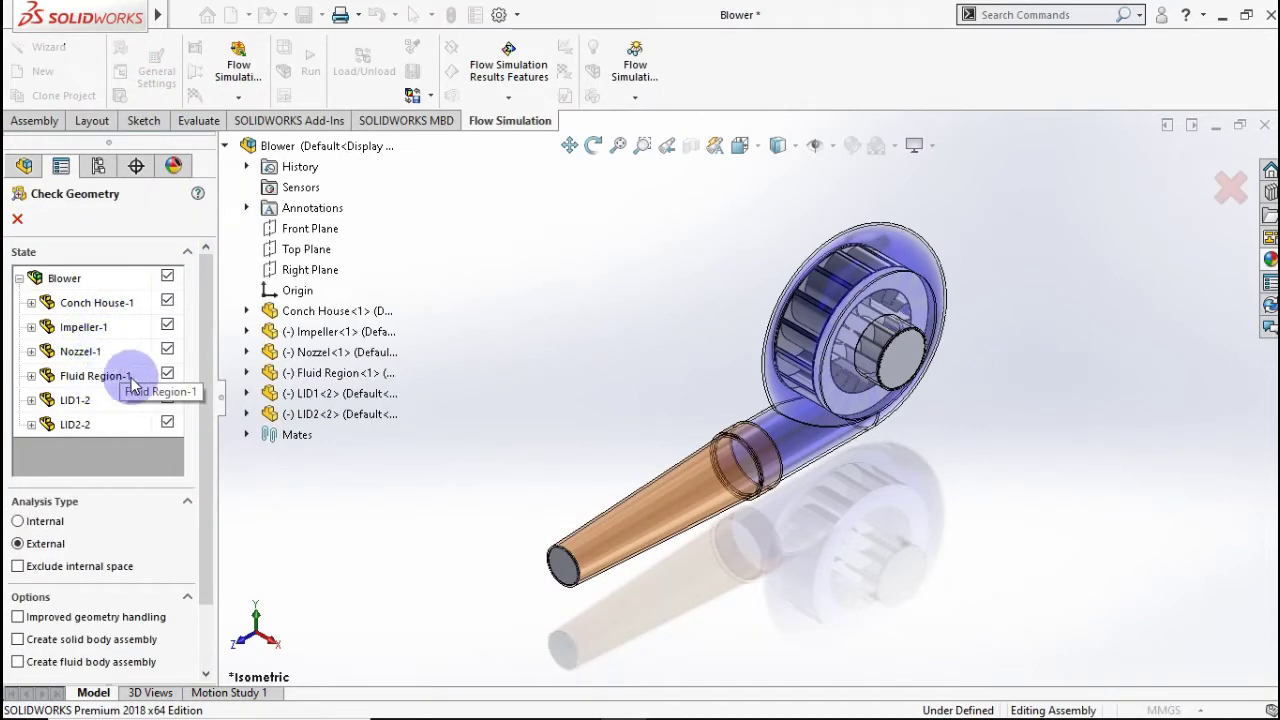
pyautogui.click(167, 373)
pyautogui.scroll(-3, 195, 360)
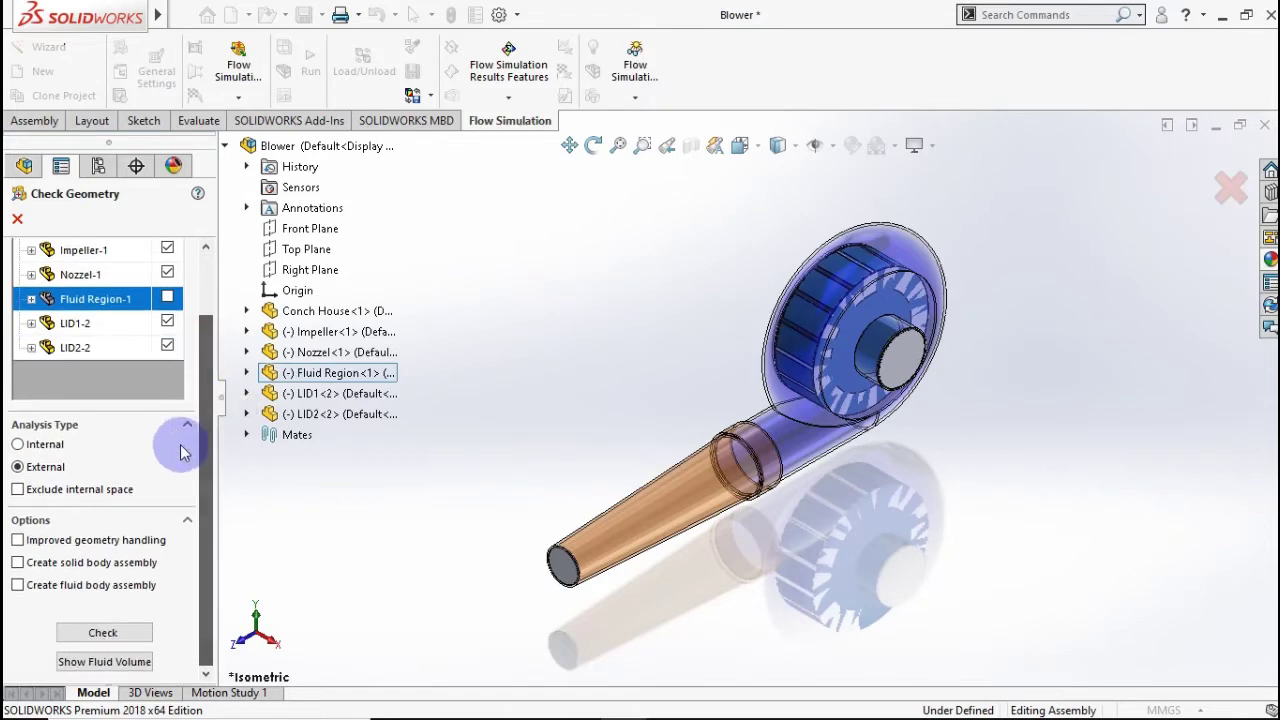
pyautogui.click(30, 443)
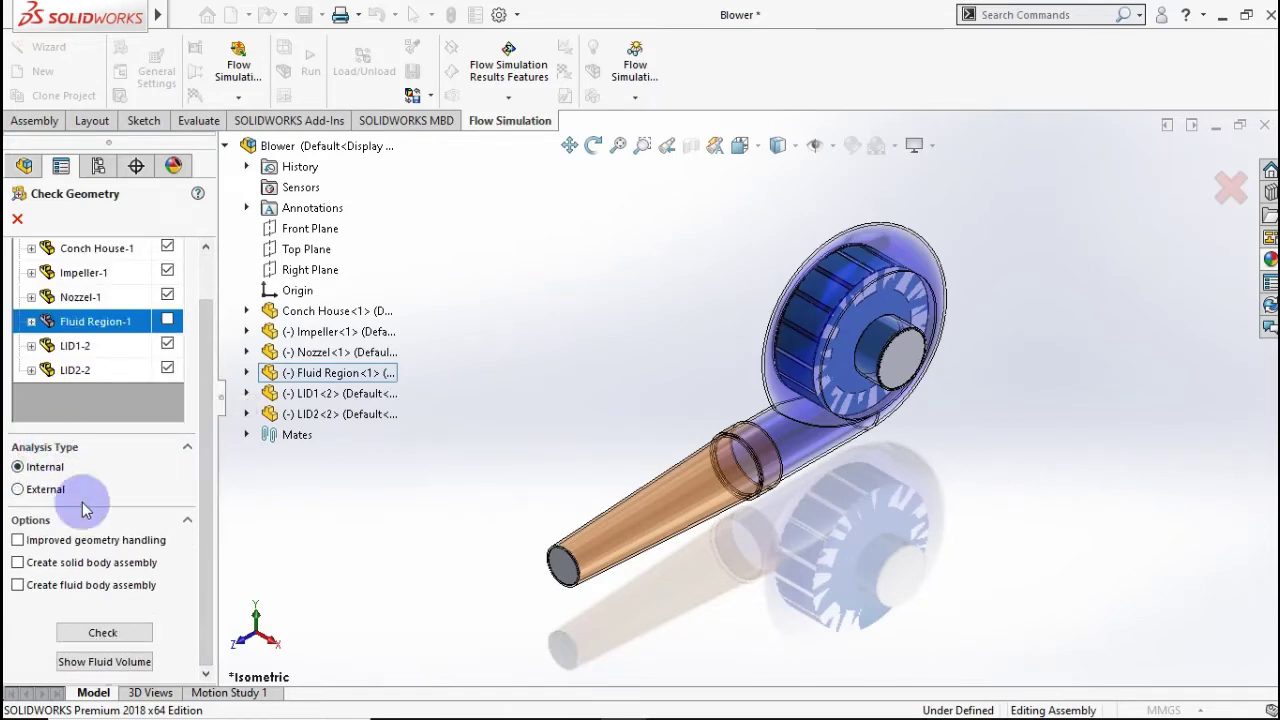
pyautogui.click(113, 633)
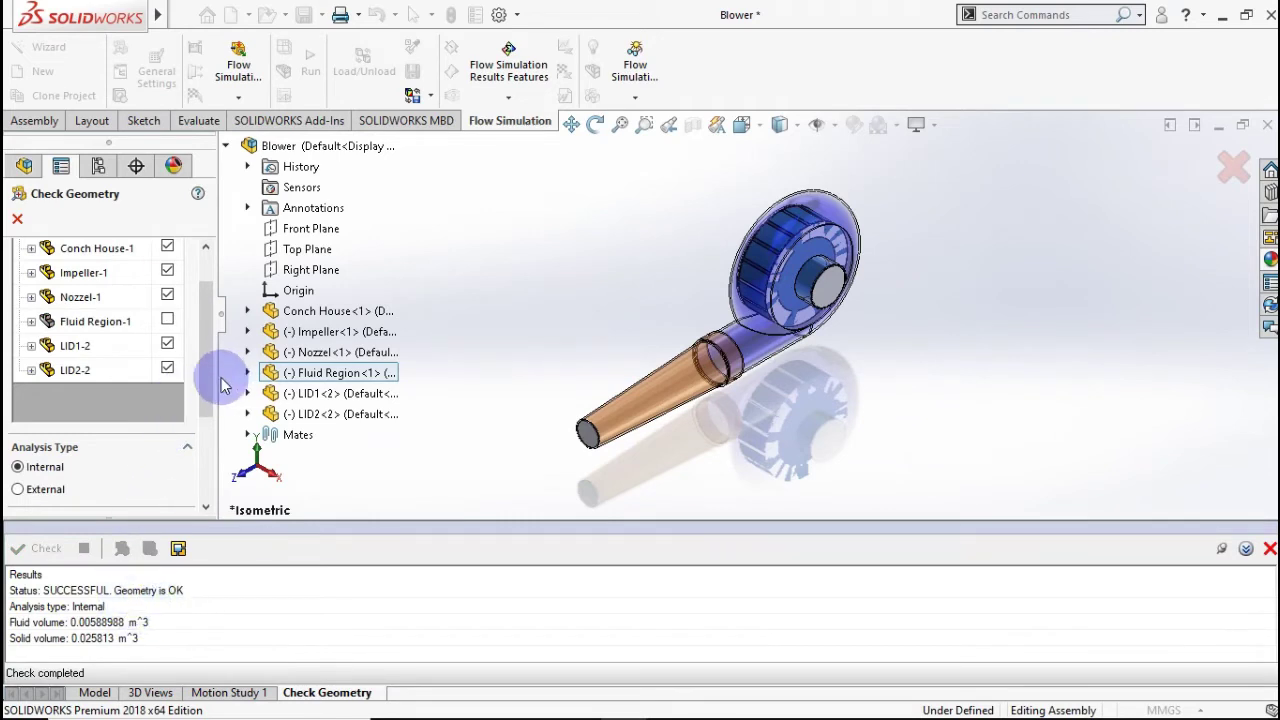
# - Preview the 0.00588988 m^3 fluid volume and close the geometry check
pyautogui.moveTo(206, 397); pyautogui.dragTo(205, 480)
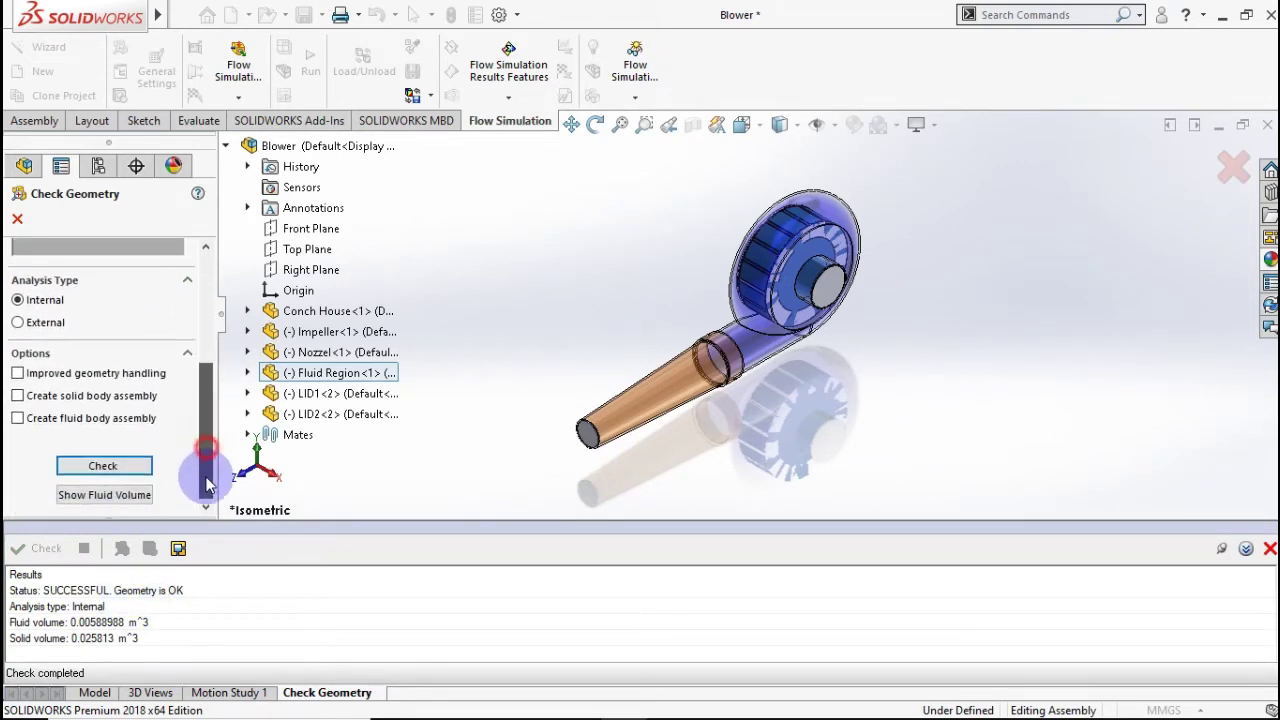
pyautogui.click(88, 492)
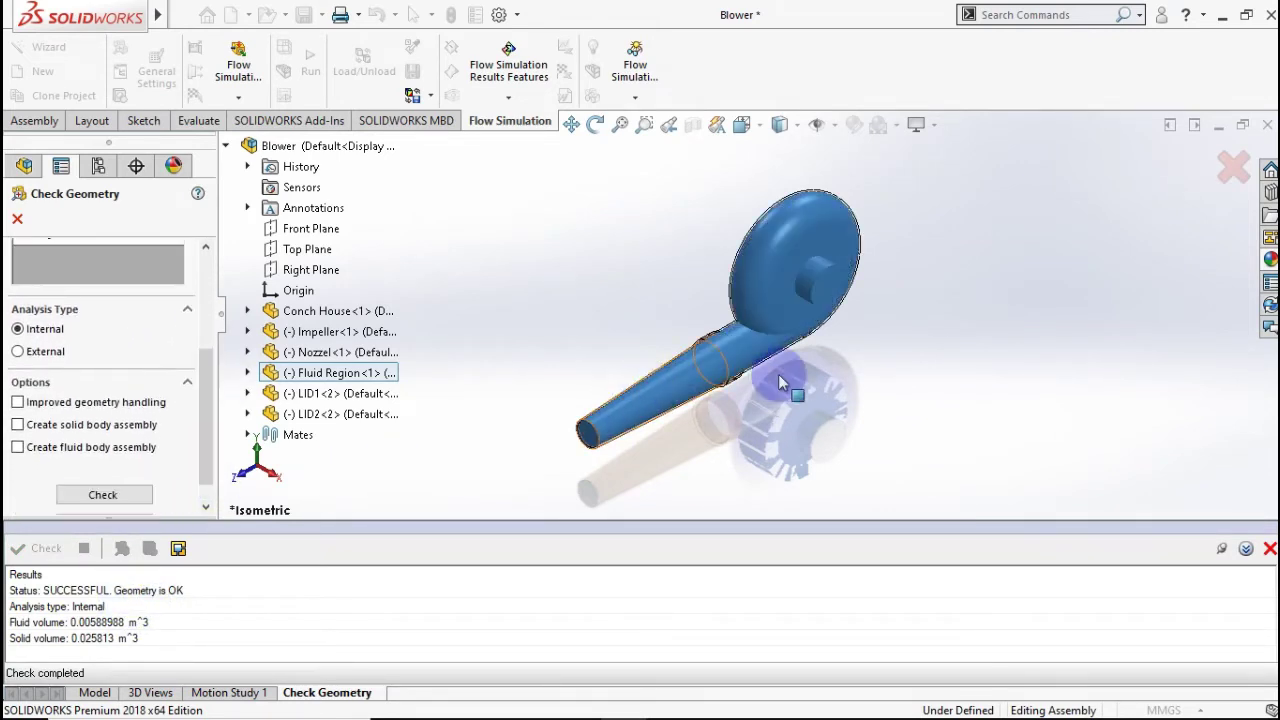
pyautogui.click(18, 219)
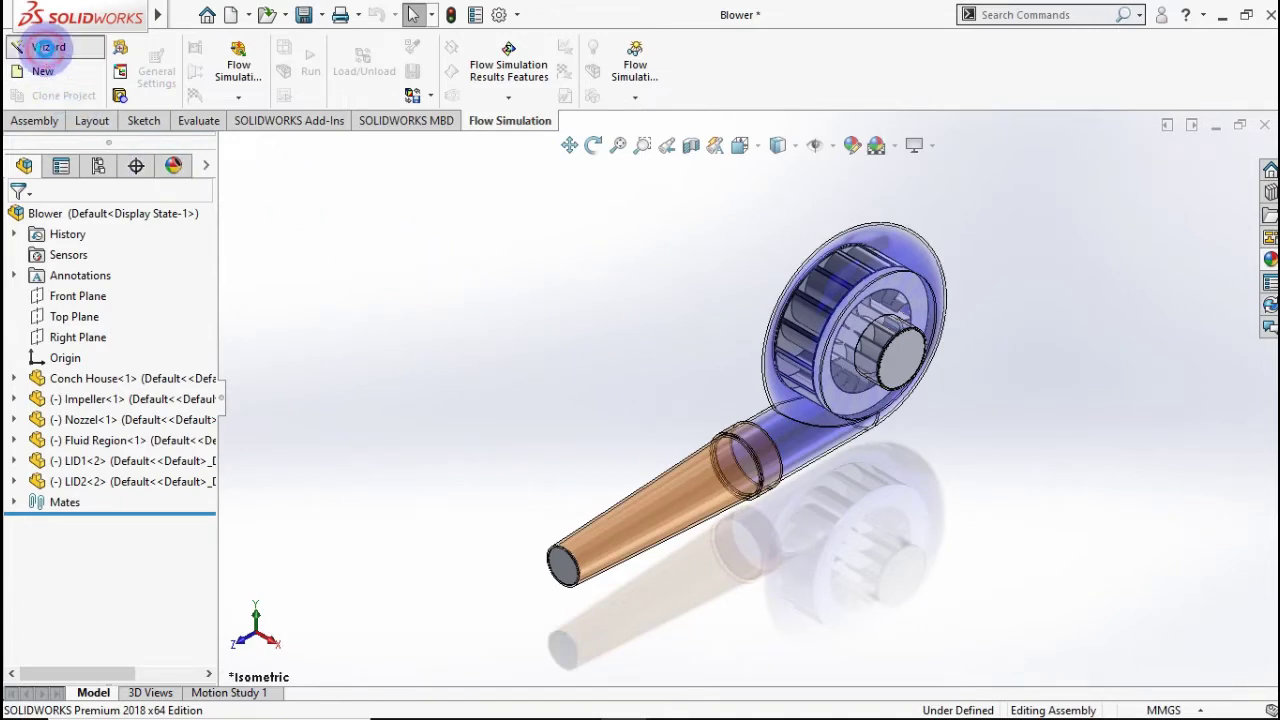
# - Start a new Wizard project named 'CFD Blower'
pyautogui.click(46, 47)
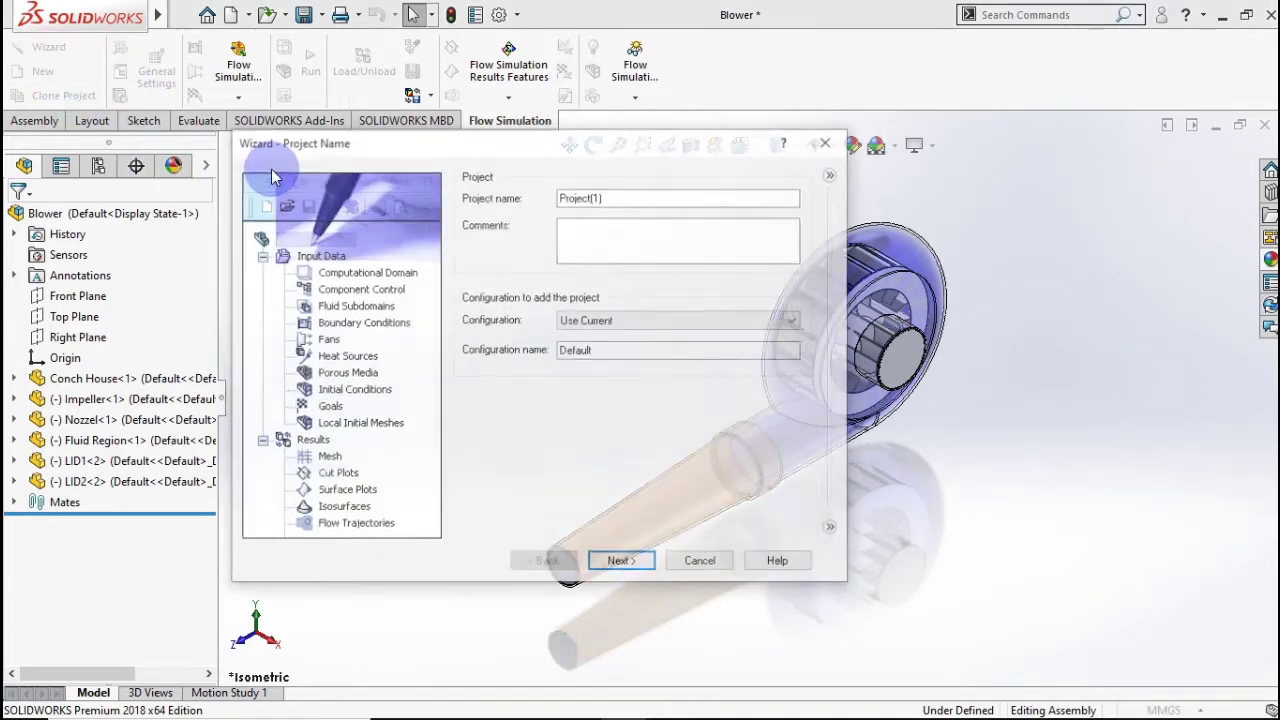
pyautogui.doubleClick(590, 196)
pyautogui.write('CFD Blower')
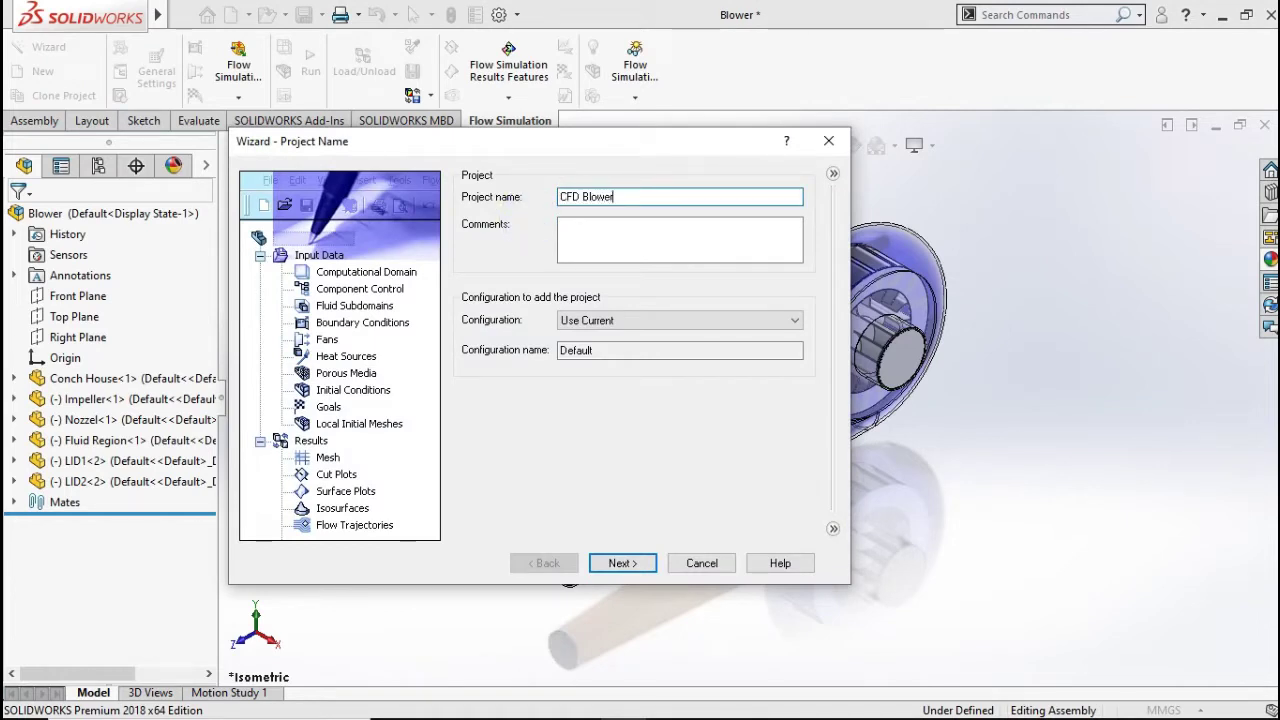
pyautogui.click(622, 563)
# - Choose the SI unit system with angular velocity measured in RPM
pyautogui.click(481, 283)
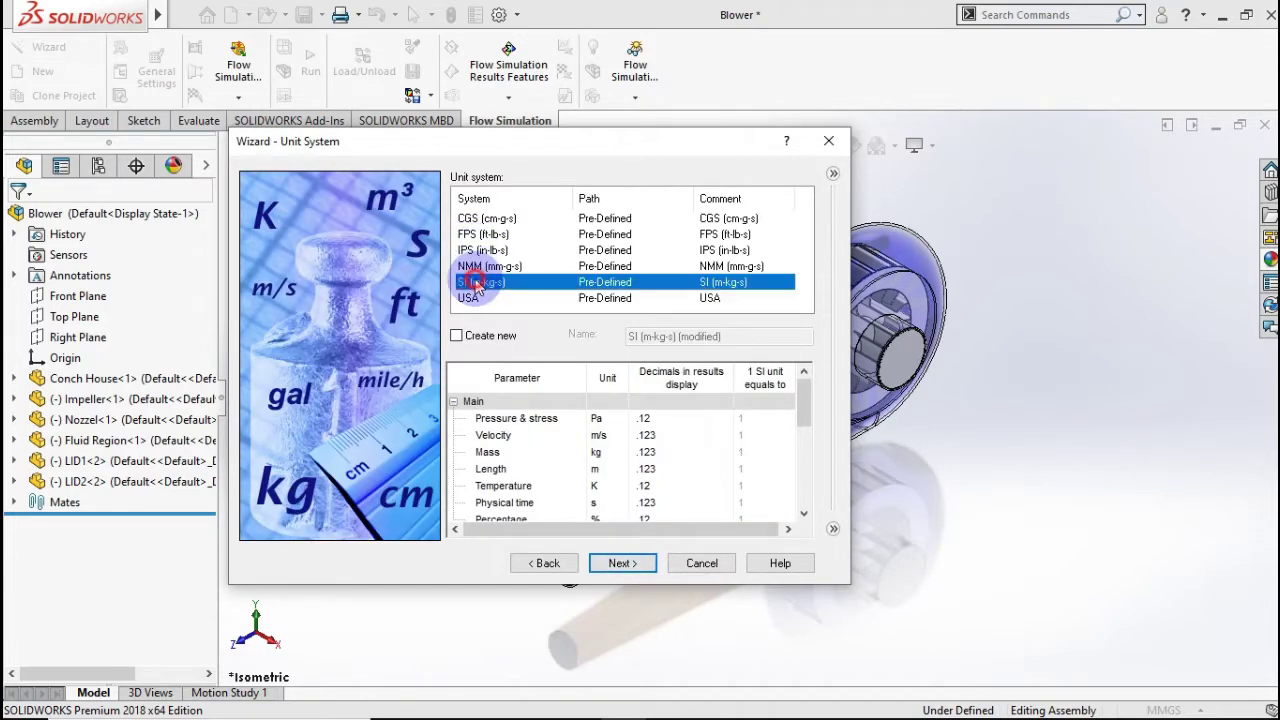
pyautogui.click(456, 403)
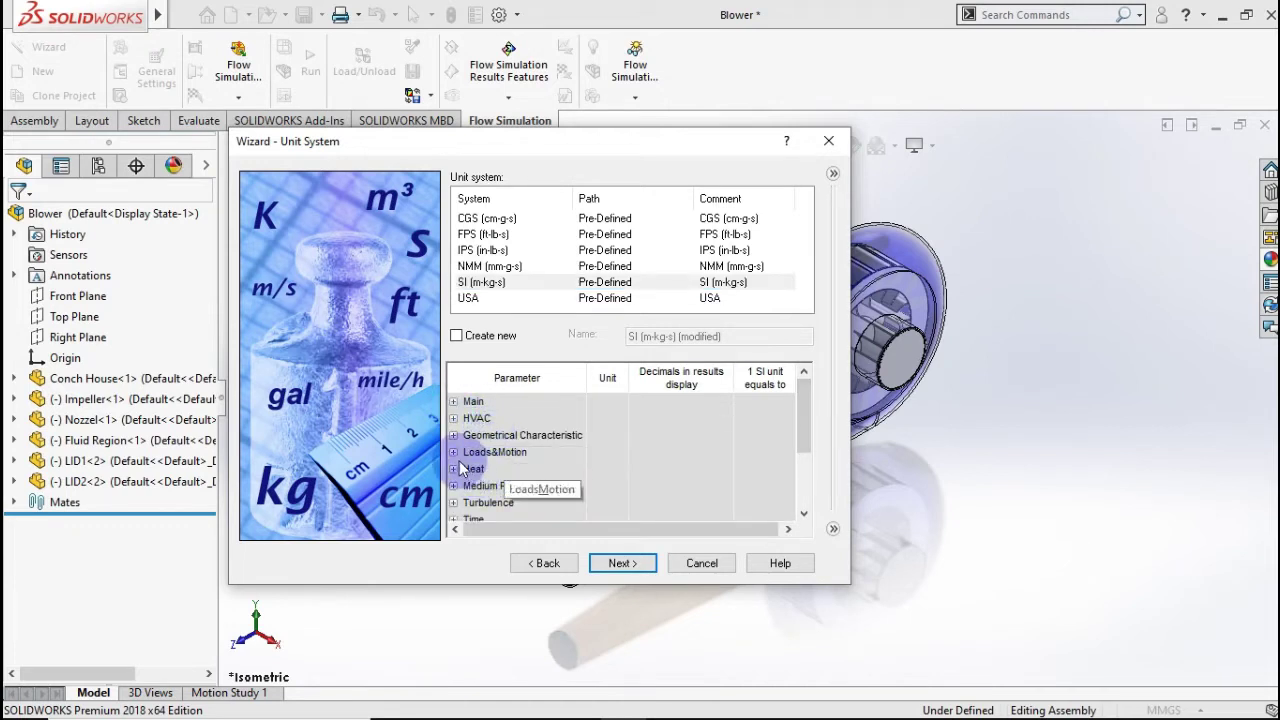
pyautogui.click(454, 452)
pyautogui.click(806, 445)
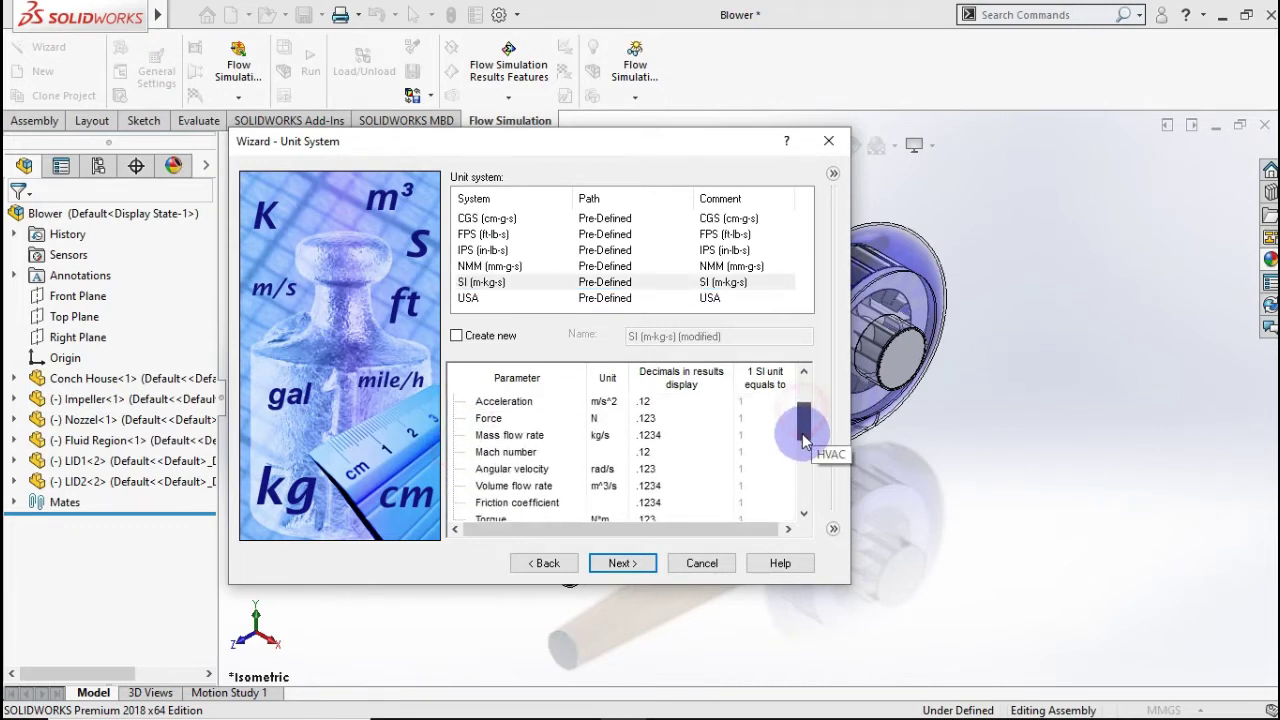
pyautogui.moveTo(806, 440); pyautogui.dragTo(806, 447)
pyautogui.click(614, 455)
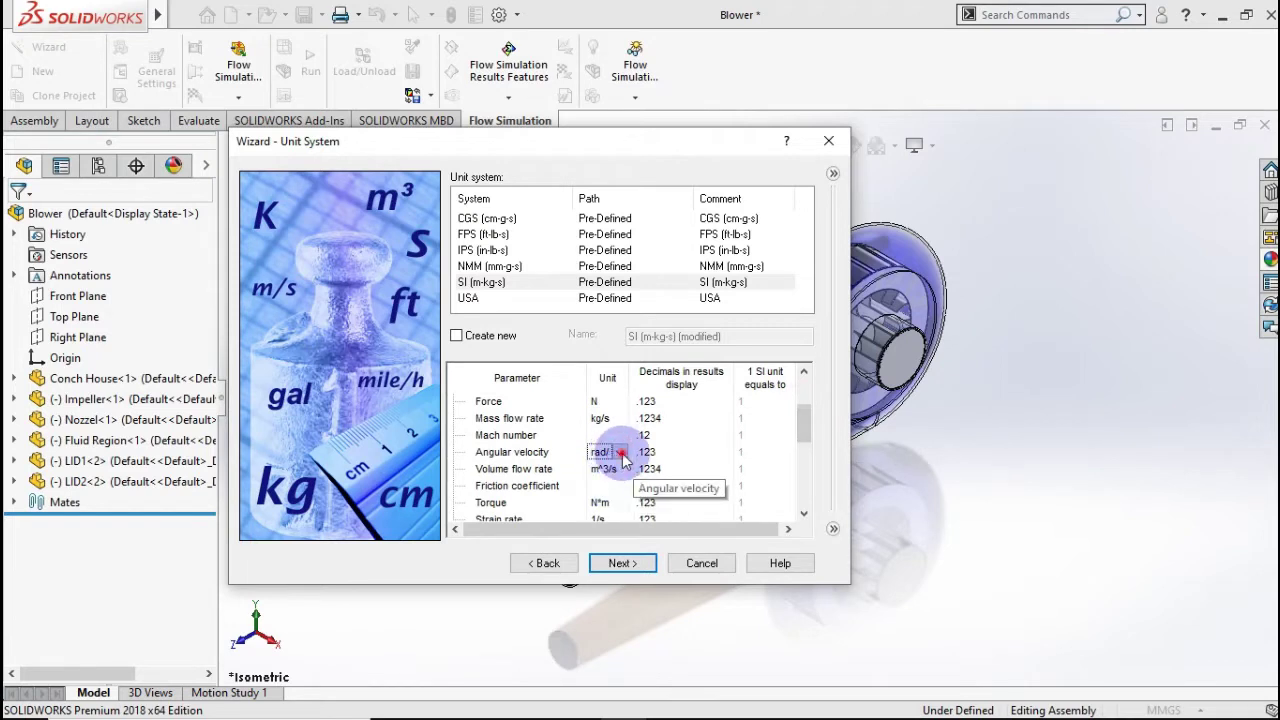
pyautogui.click(621, 453)
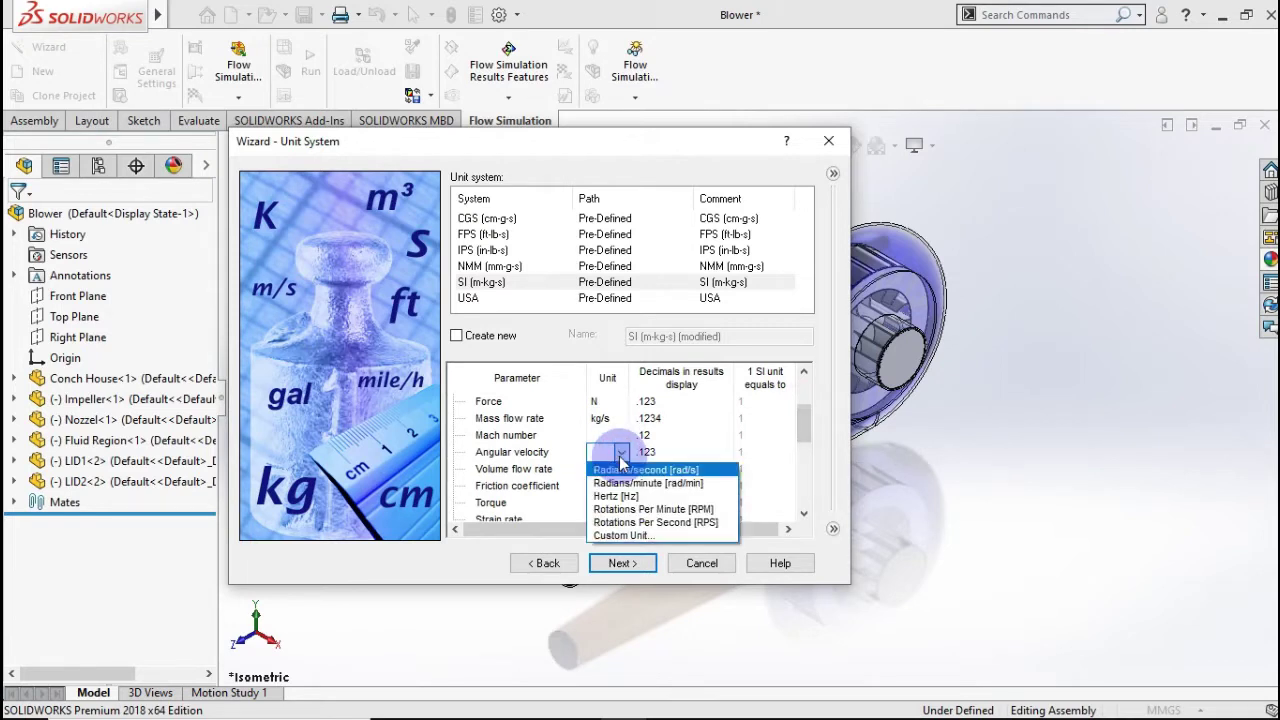
pyautogui.click(622, 509)
# - Include closed cavities and make the internal analysis time-dependent
pyautogui.click(627, 568)
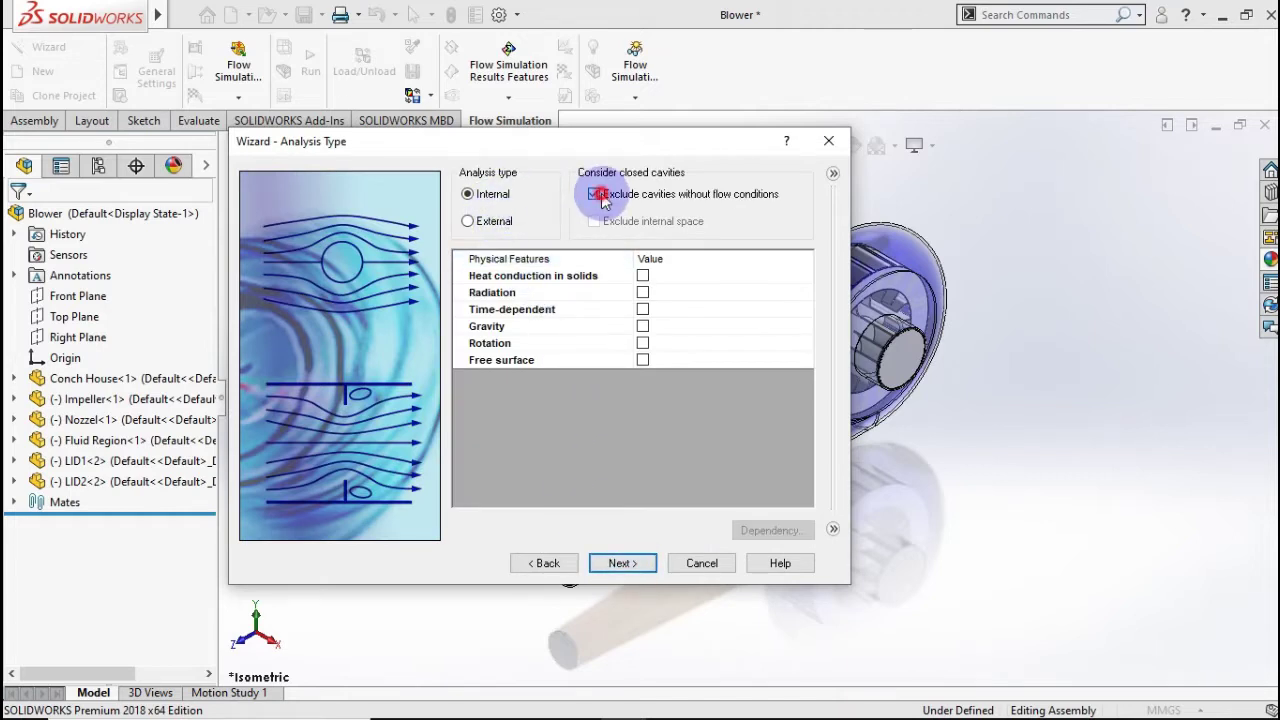
pyautogui.click(597, 194)
pyautogui.click(642, 309)
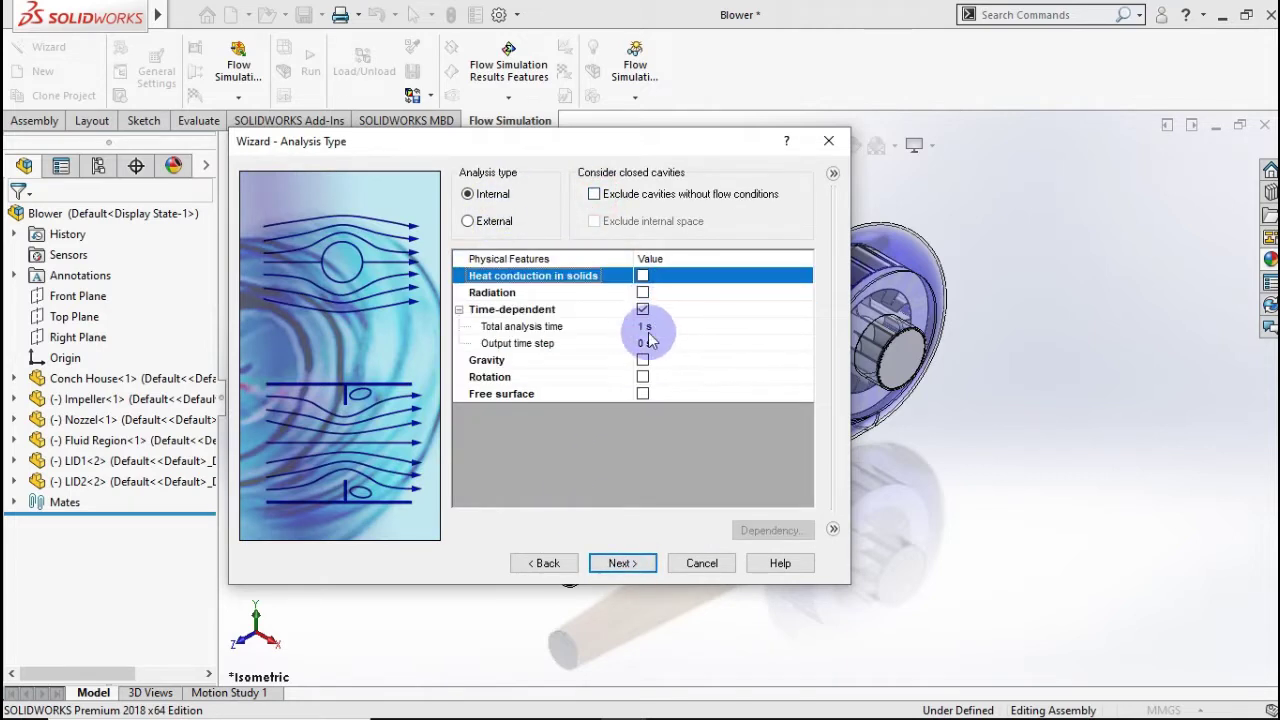
pyautogui.click(646, 331)
pyautogui.click(645, 329)
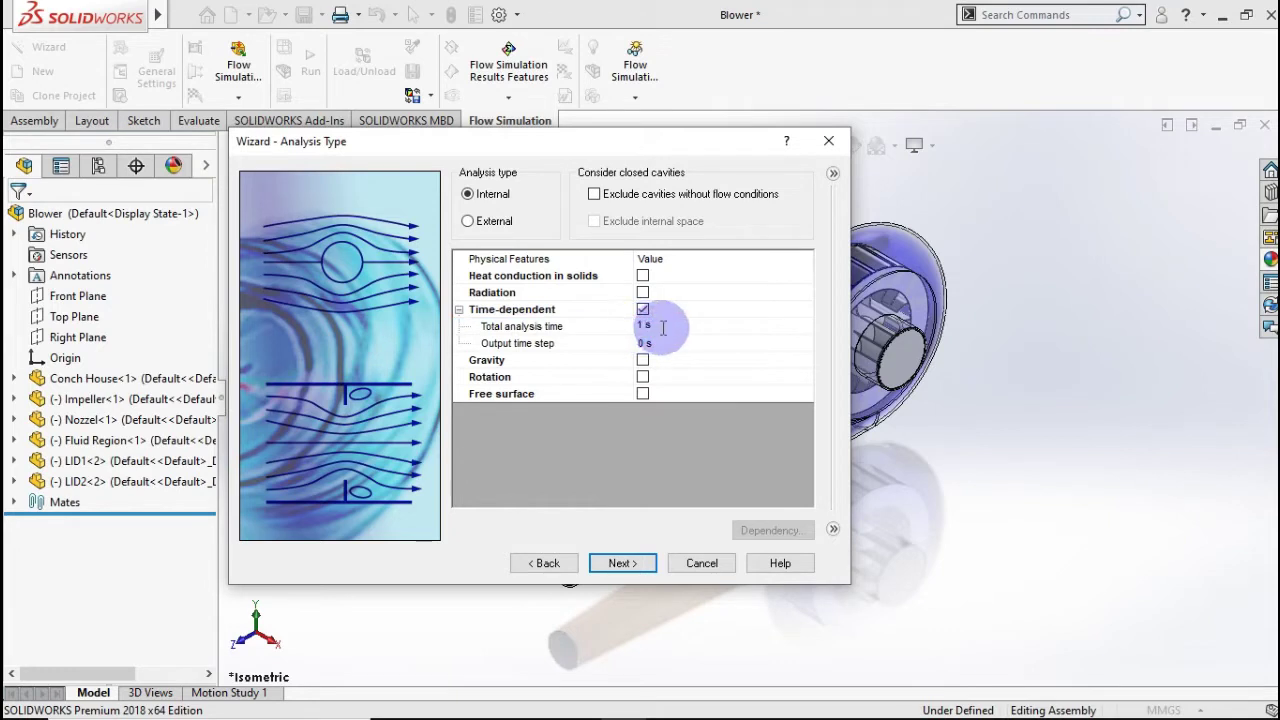
pyautogui.write('0')
pyautogui.click(620, 476)
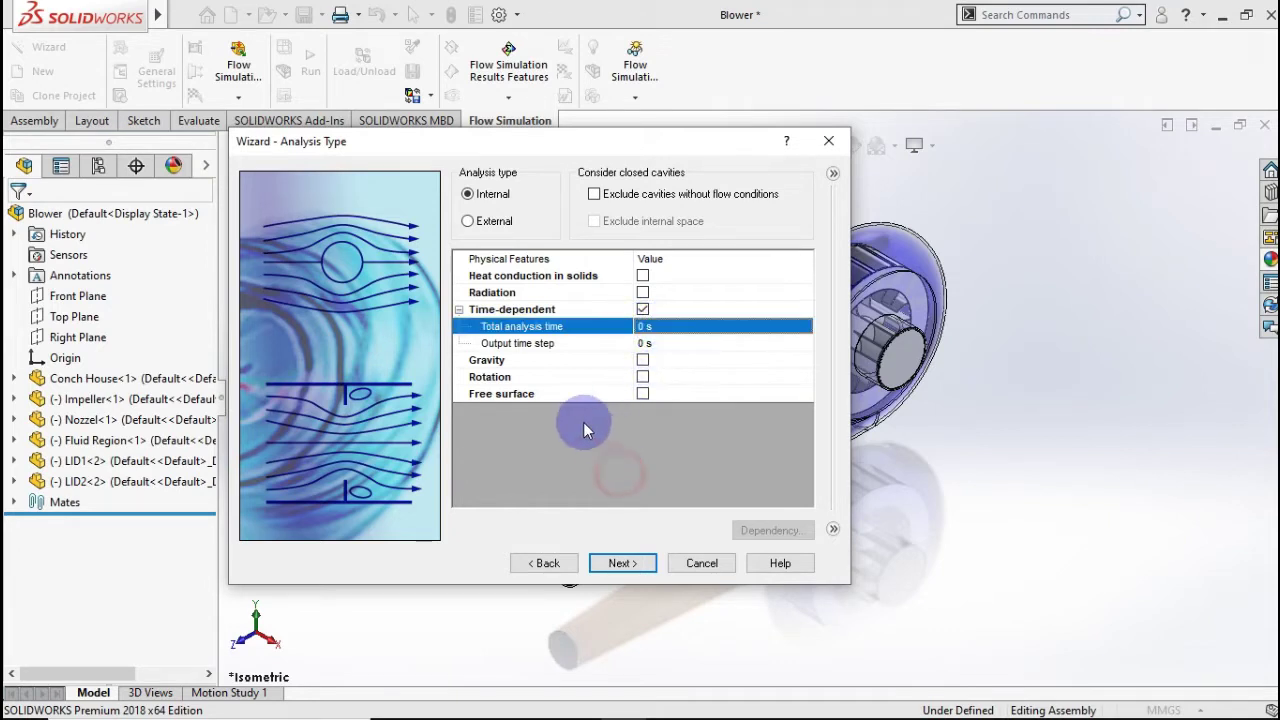
# - Turn on rotation with the Local region(s) (Sliding) type
pyautogui.click(643, 378)
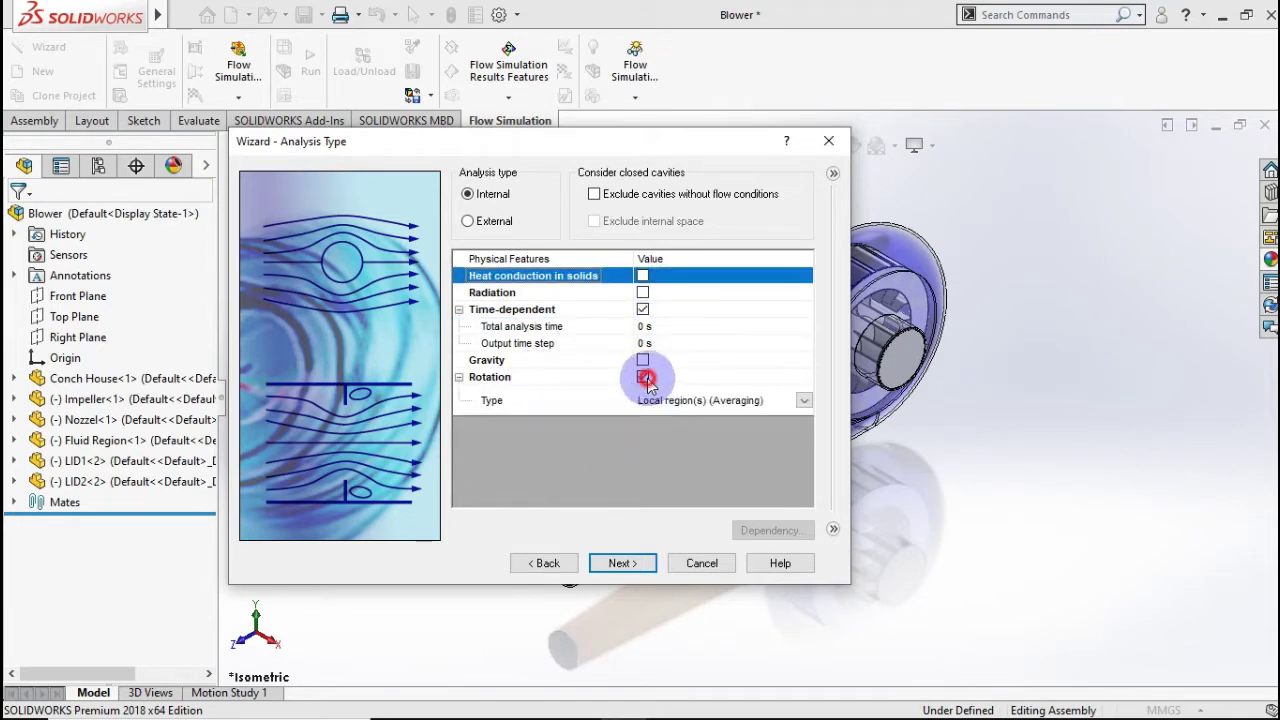
pyautogui.click(802, 407)
pyautogui.click(803, 402)
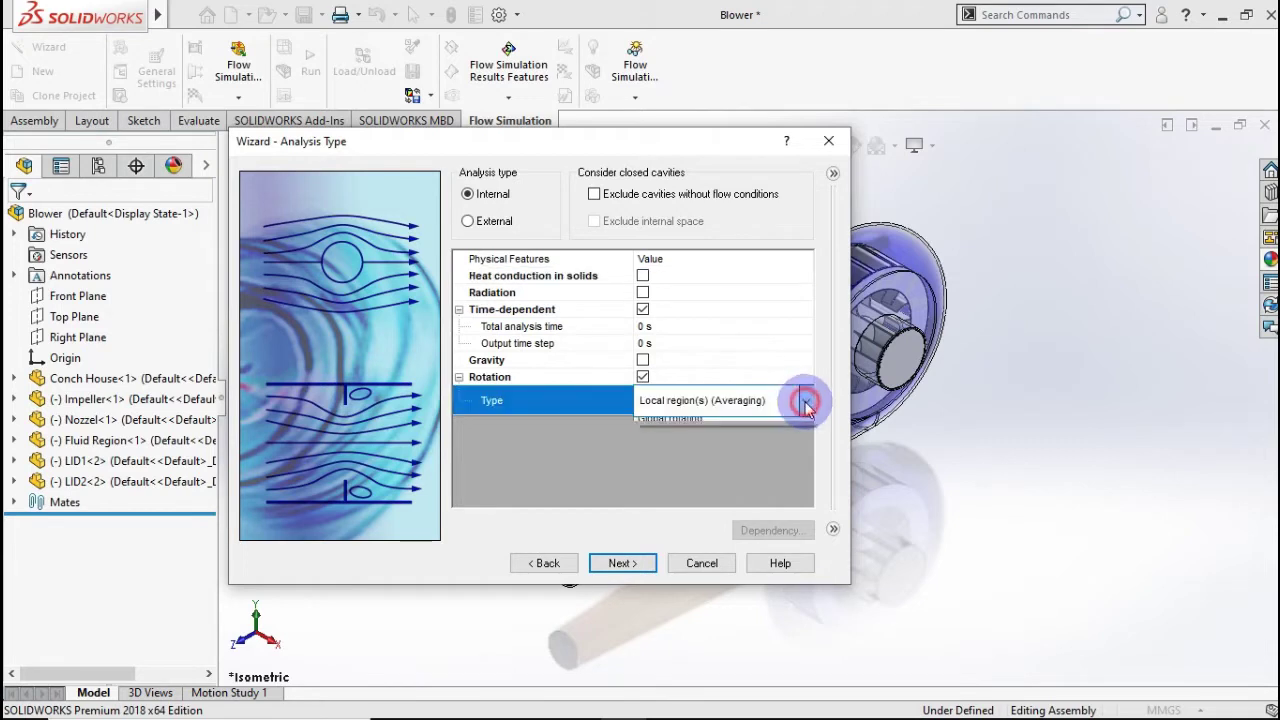
pyautogui.click(760, 437)
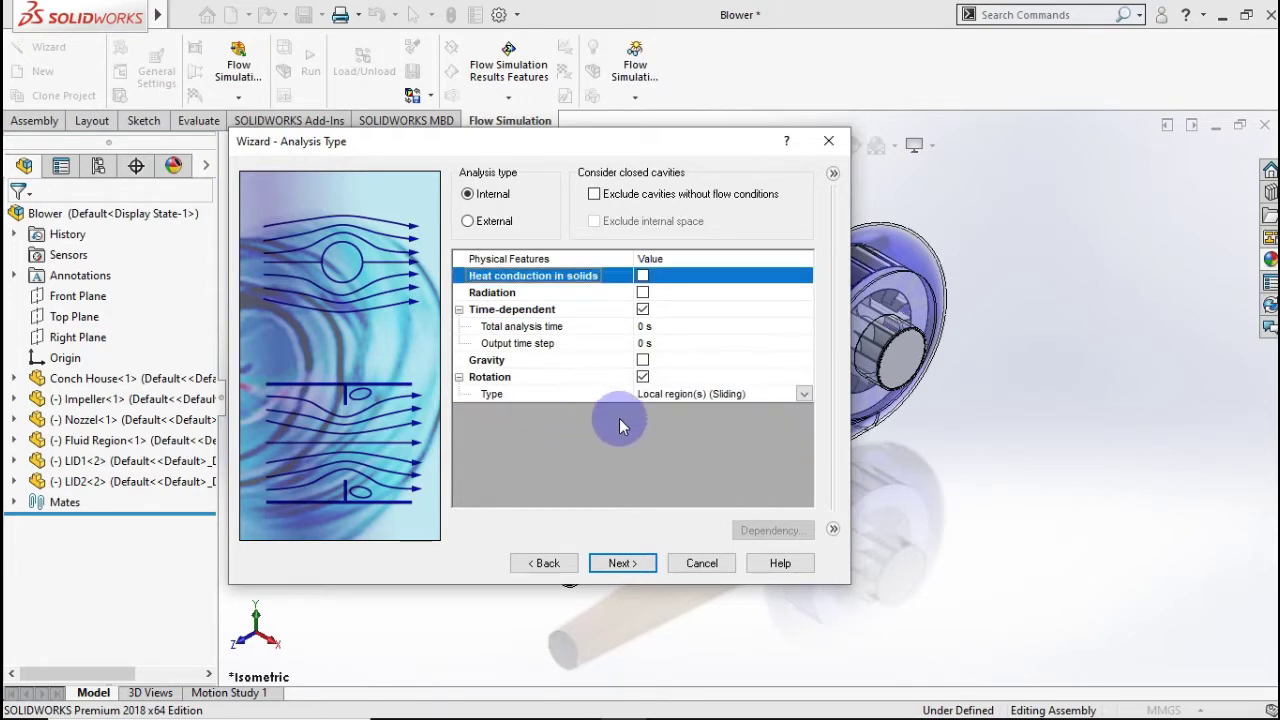
pyautogui.click(622, 563)
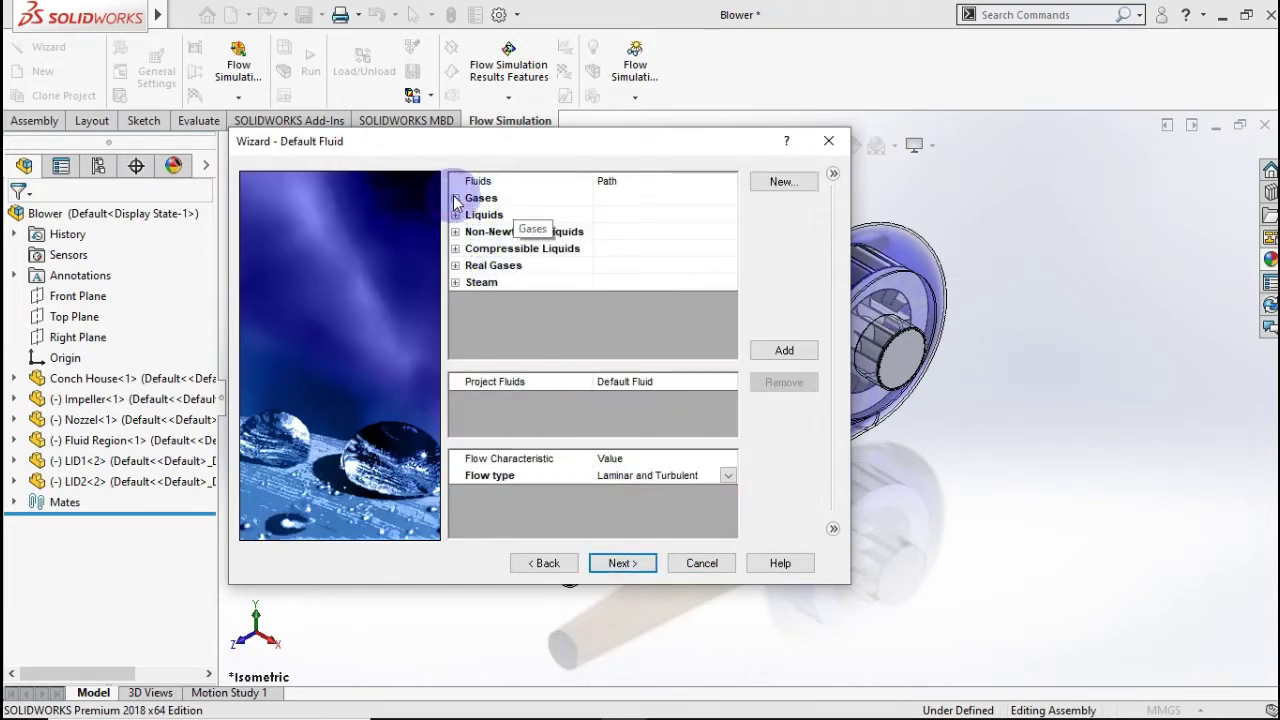
# - Add Air as the project fluid and finish with default wall and initial conditions
pyautogui.click(455, 199)
pyautogui.click(498, 252)
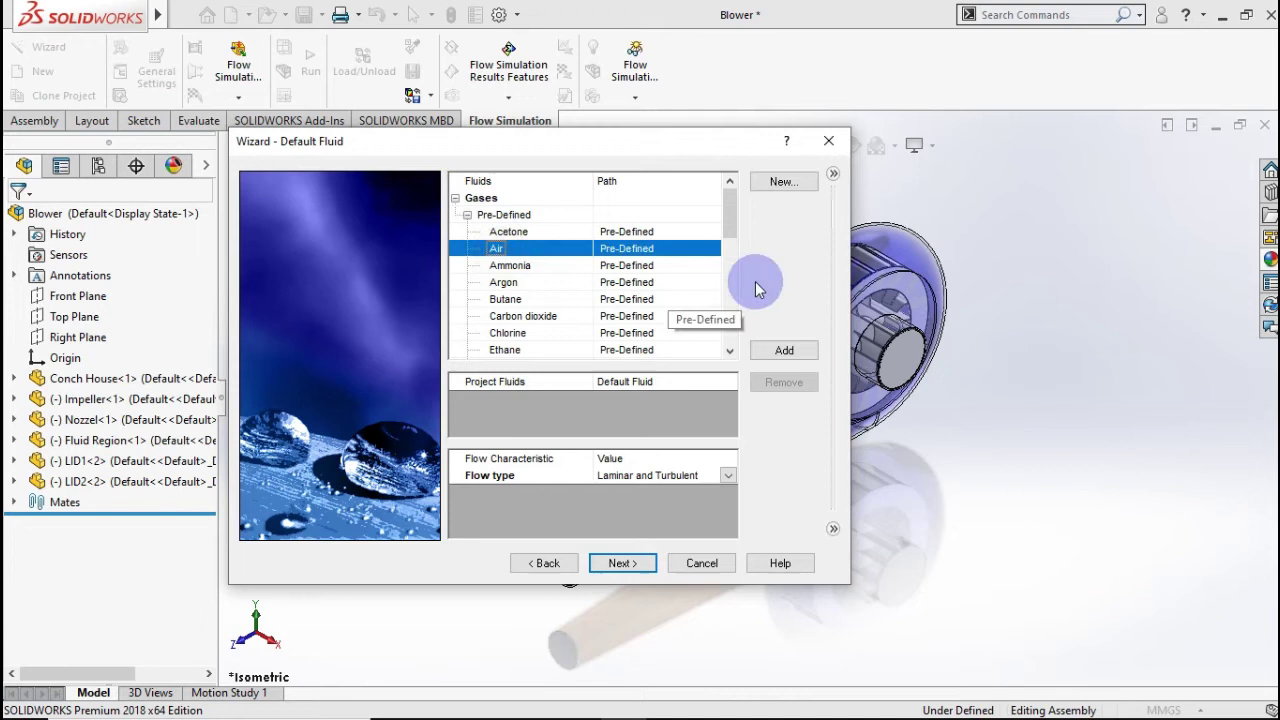
pyautogui.click(784, 350)
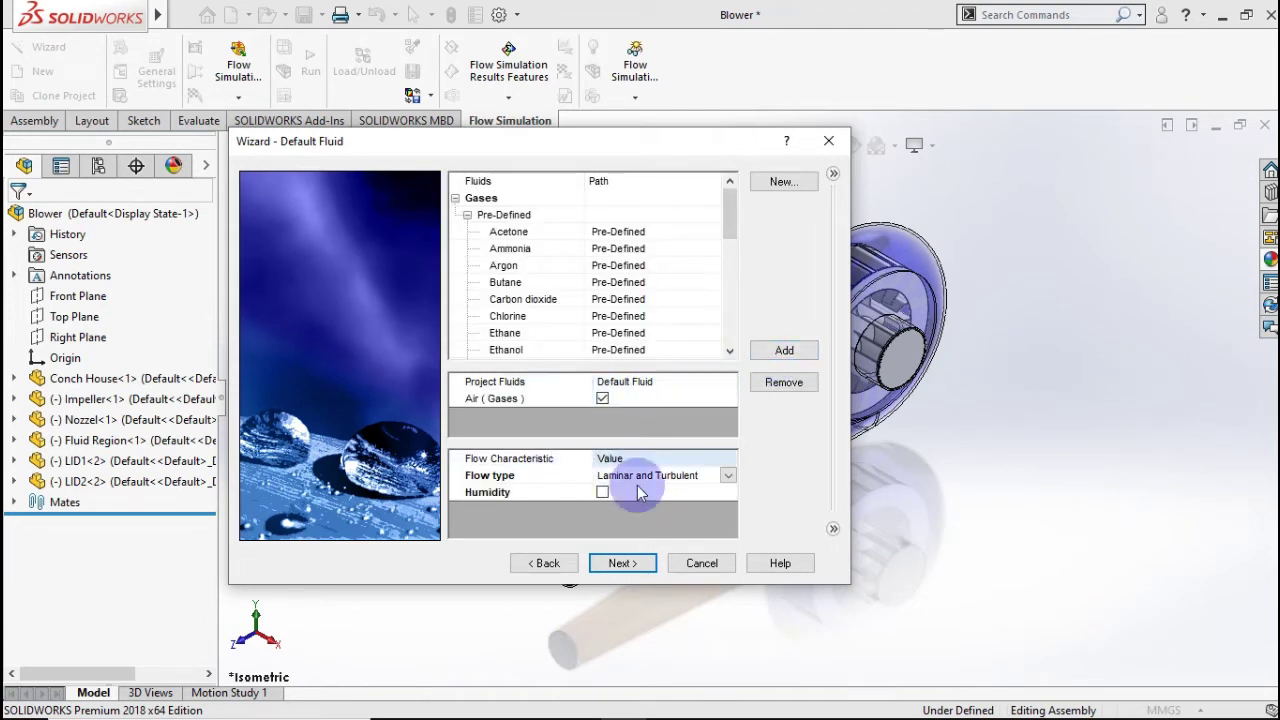
pyautogui.click(620, 563)
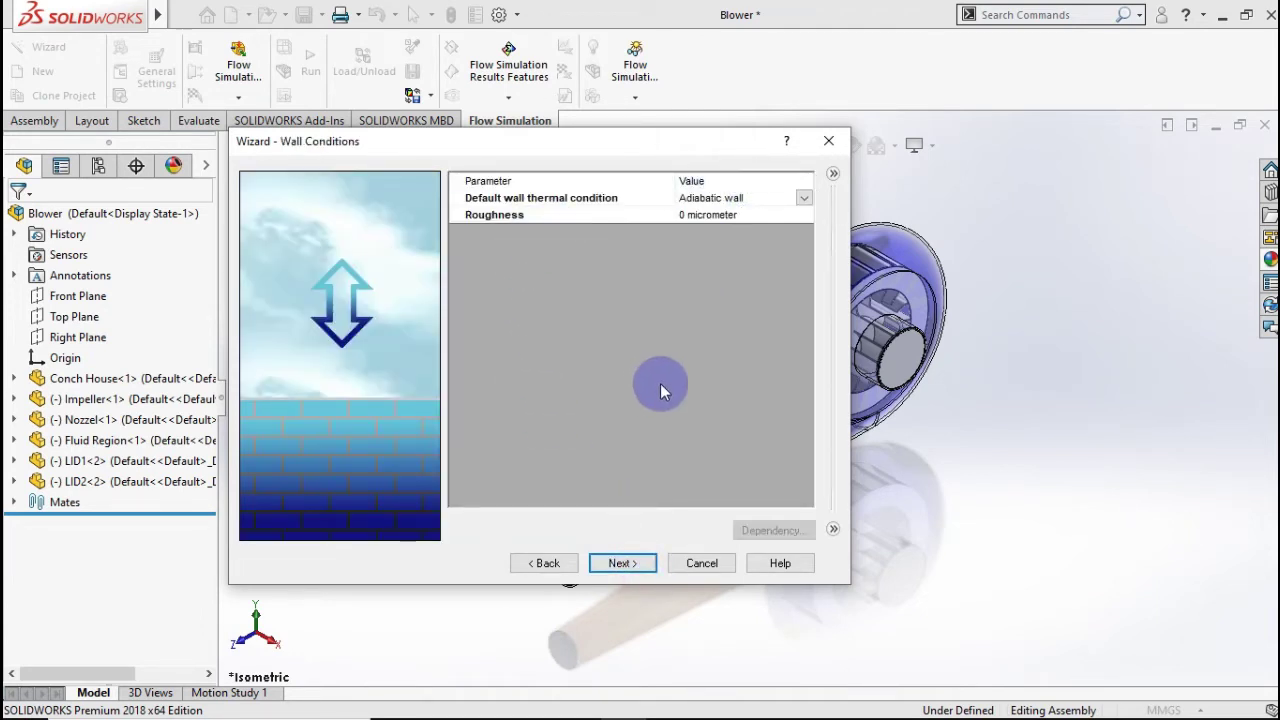
pyautogui.click(621, 564)
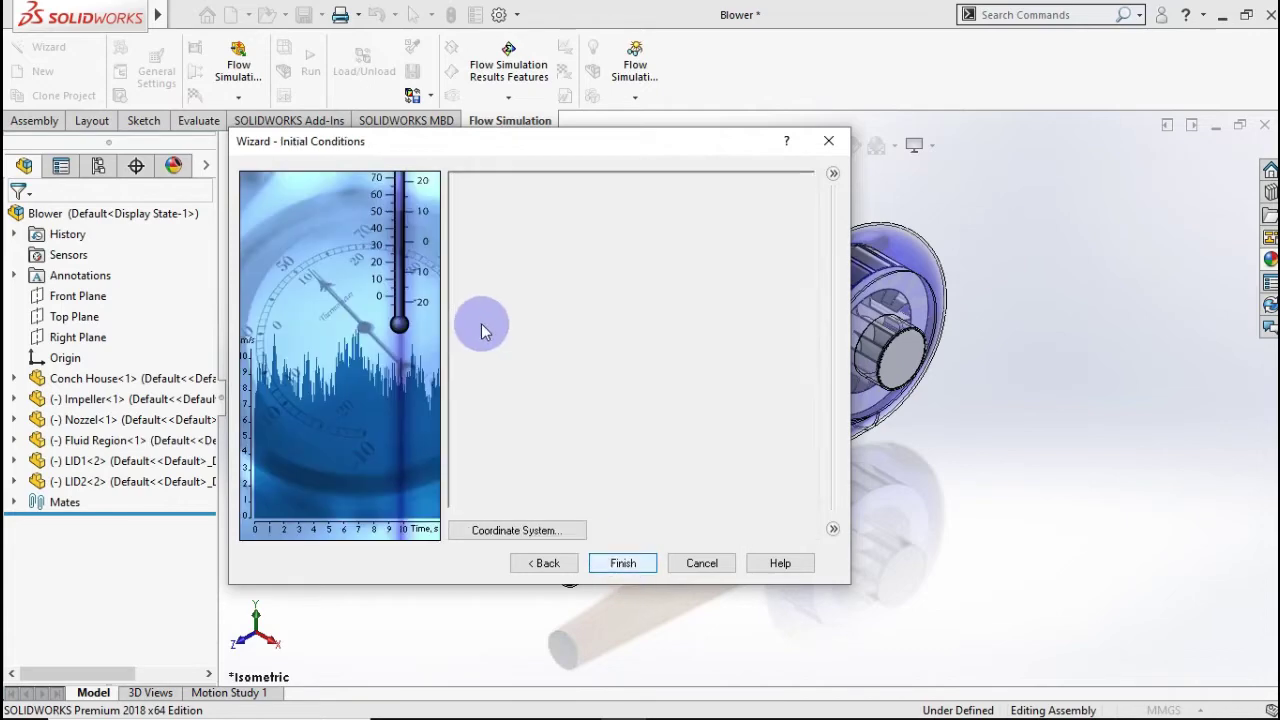
pyautogui.click(623, 563)
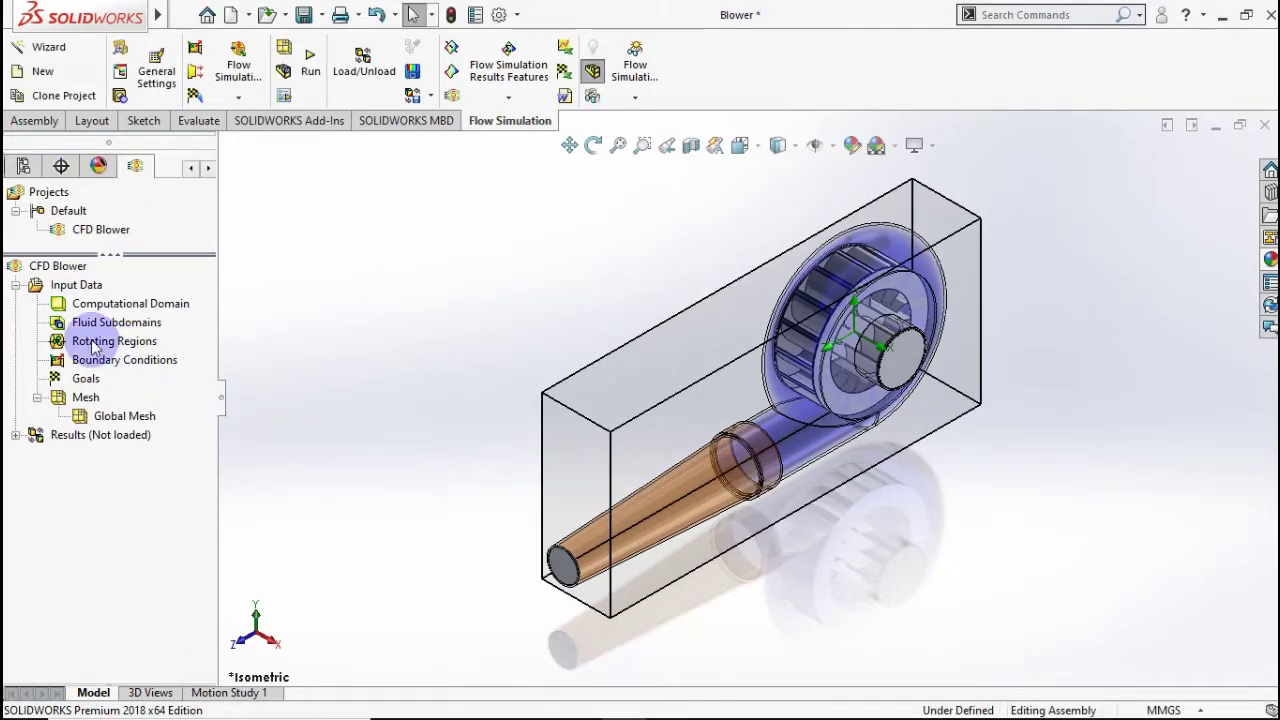
# - Disable Fluid Region-1 in Component Control and hide the computational domain
pyautogui.rightClick(76, 285)
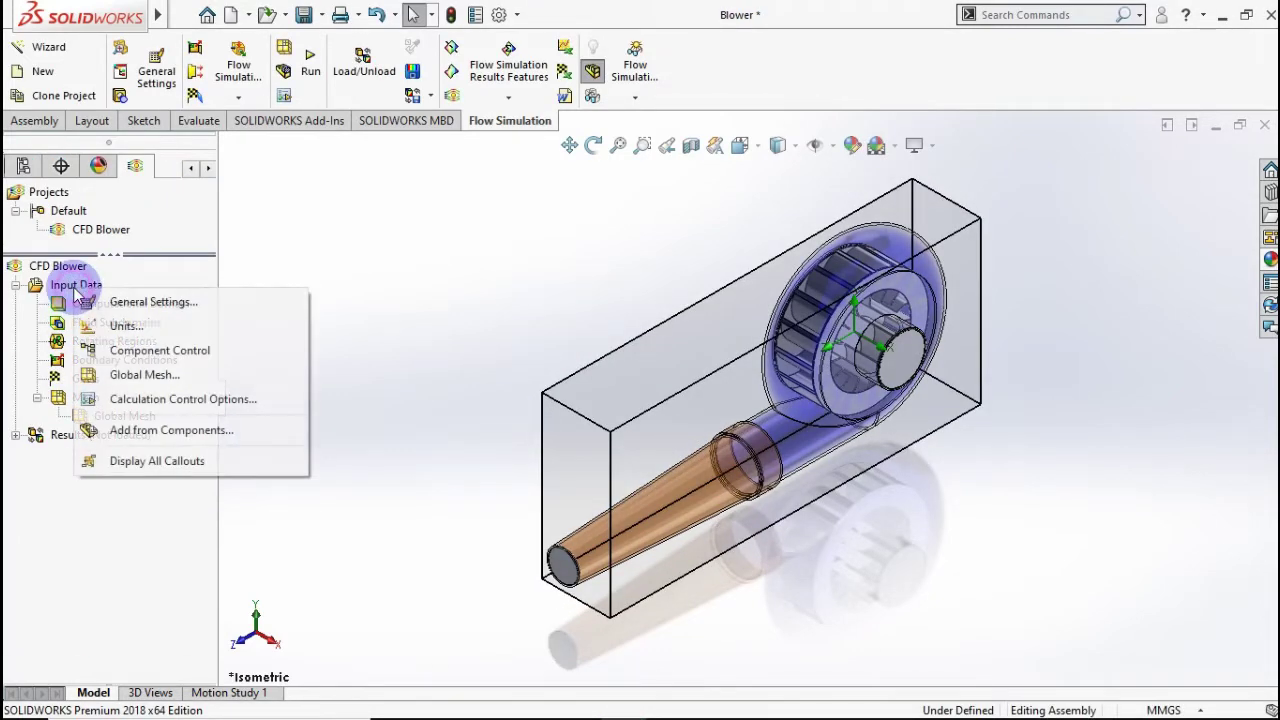
pyautogui.click(161, 352)
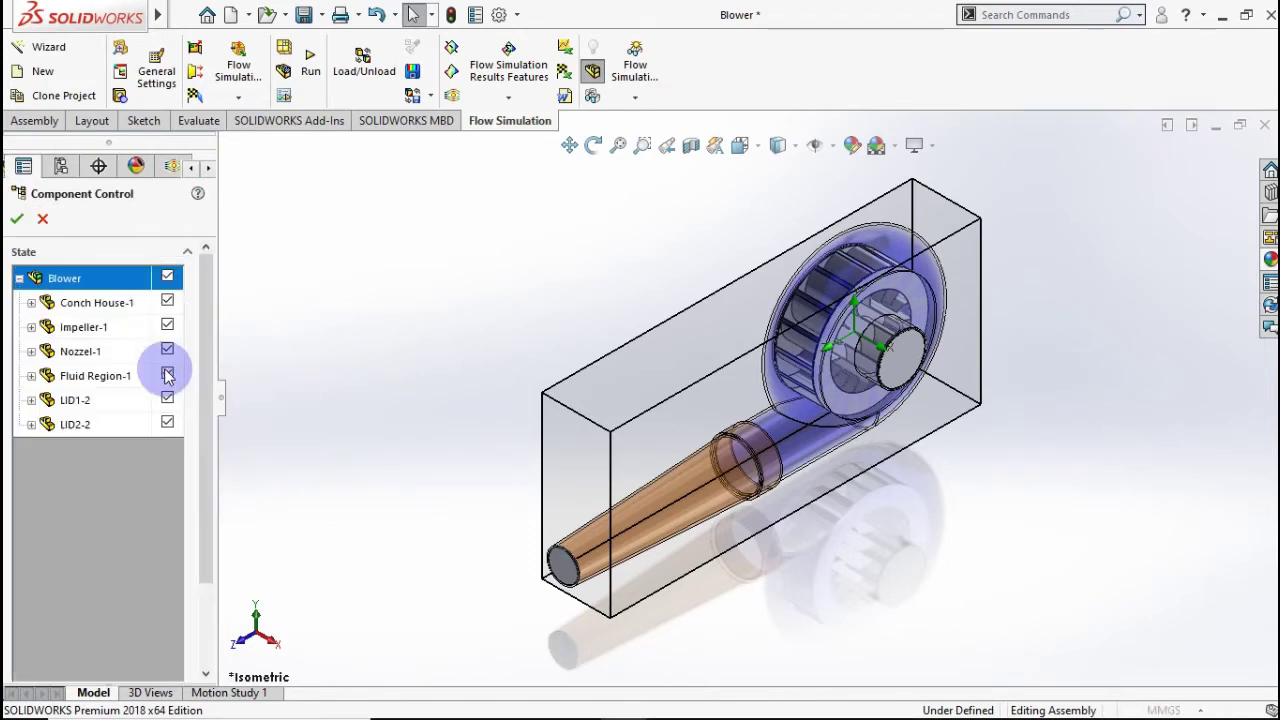
pyautogui.click(164, 378)
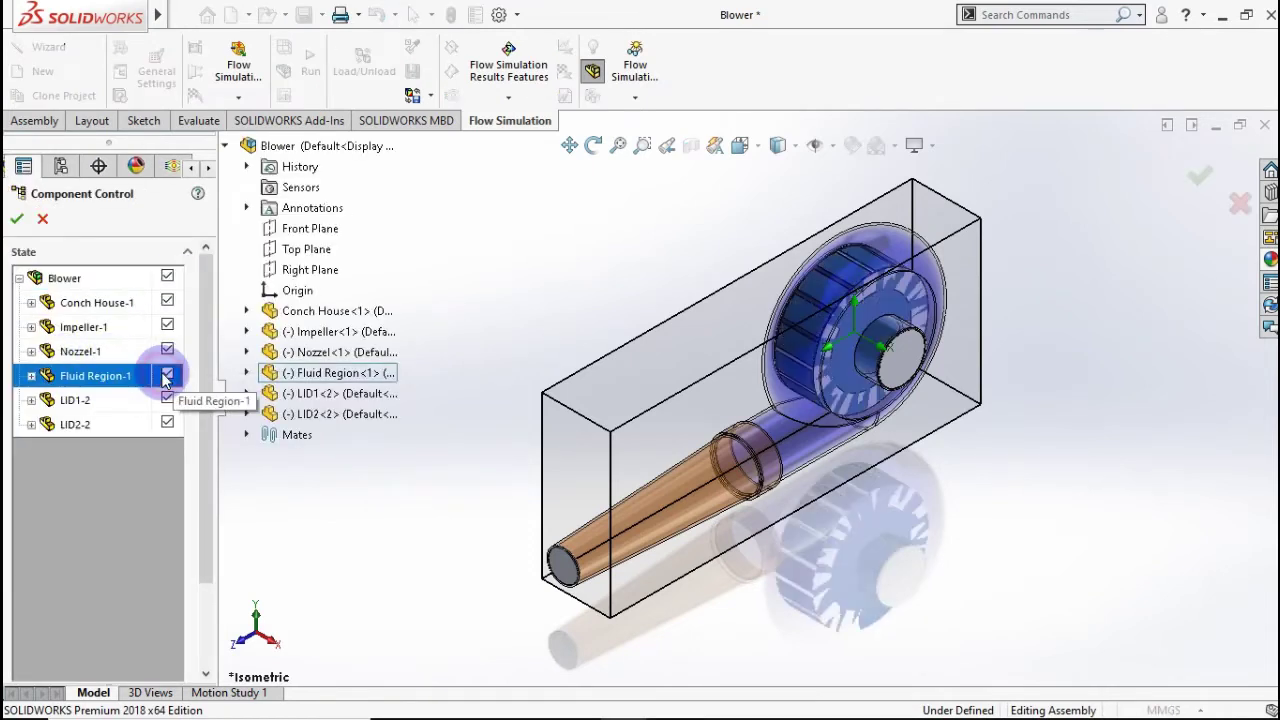
pyautogui.click(18, 224)
pyautogui.rightClick(104, 305)
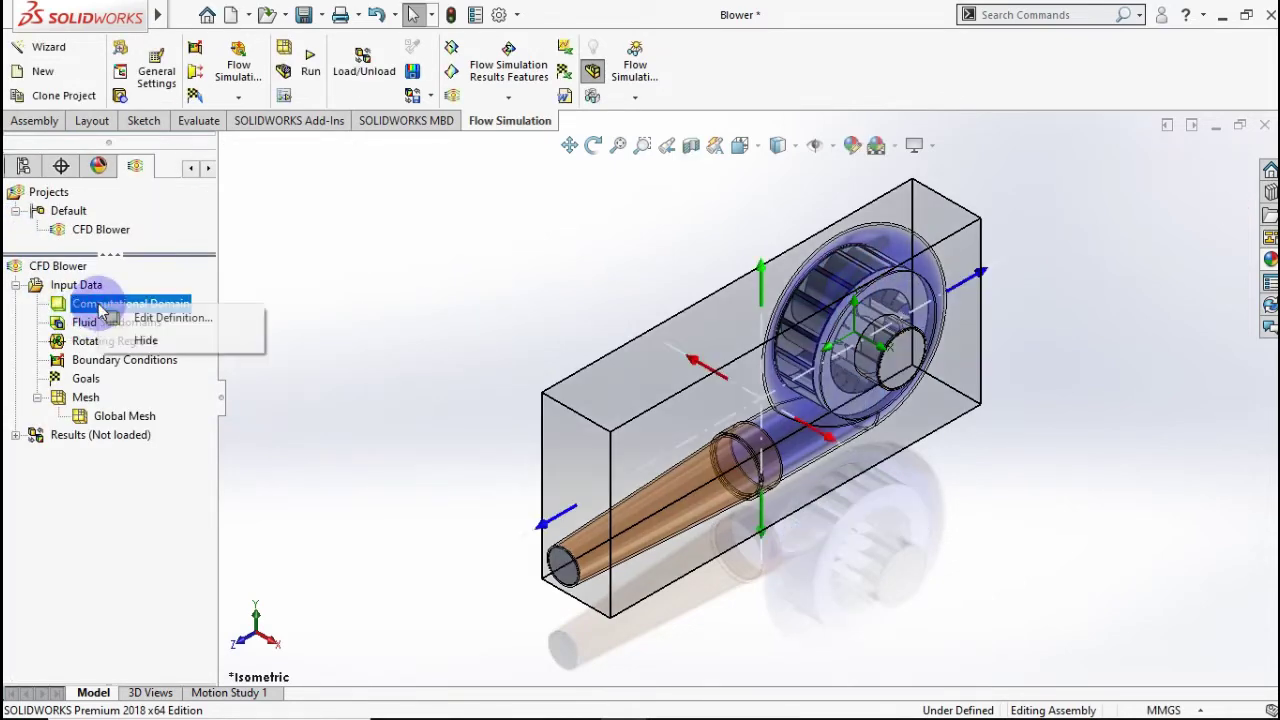
pyautogui.click(170, 338)
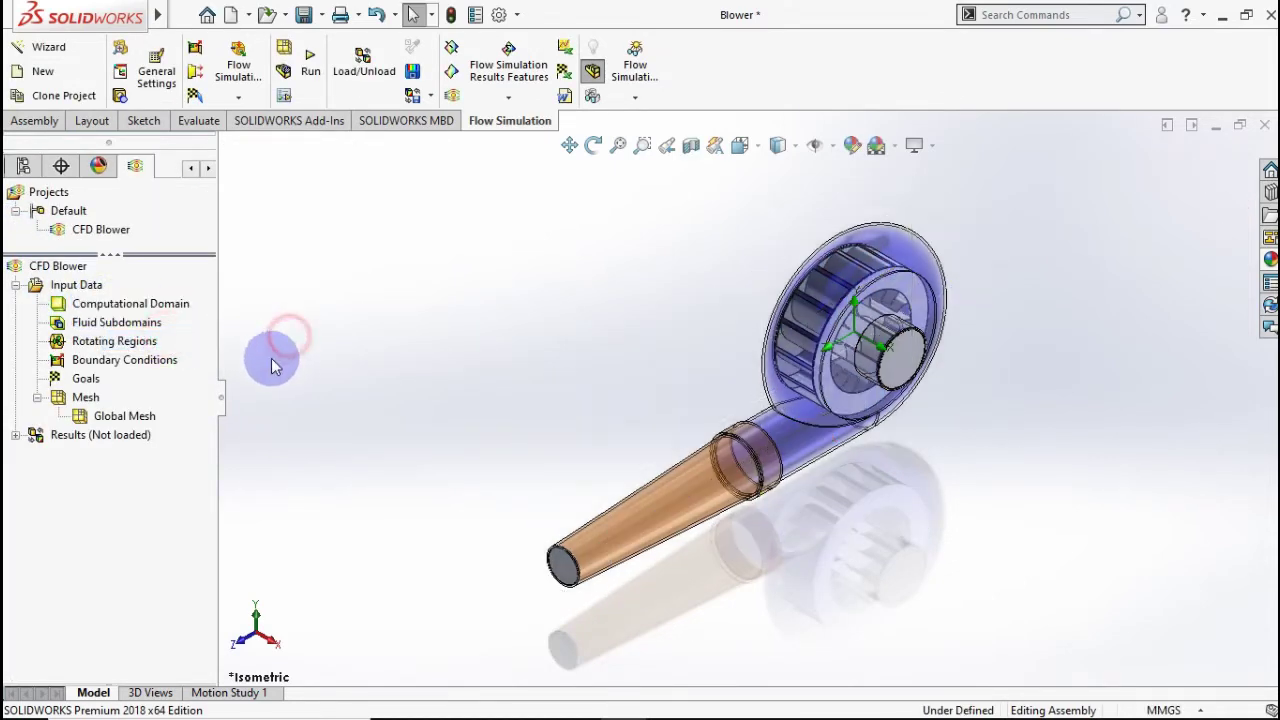
# - Insert Rotating Region 1 on the Fluid Region at 15000 RPM
pyautogui.rightClick(128, 343)
pyautogui.click(175, 356)
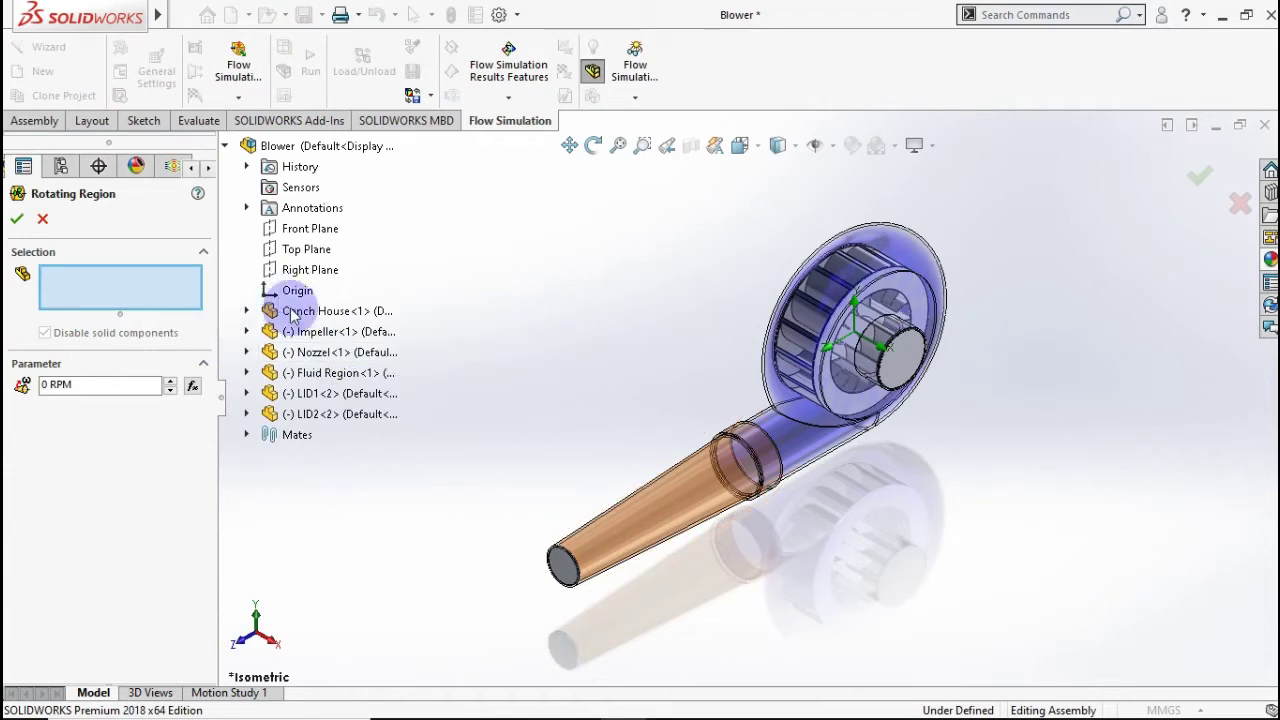
pyautogui.click(310, 378)
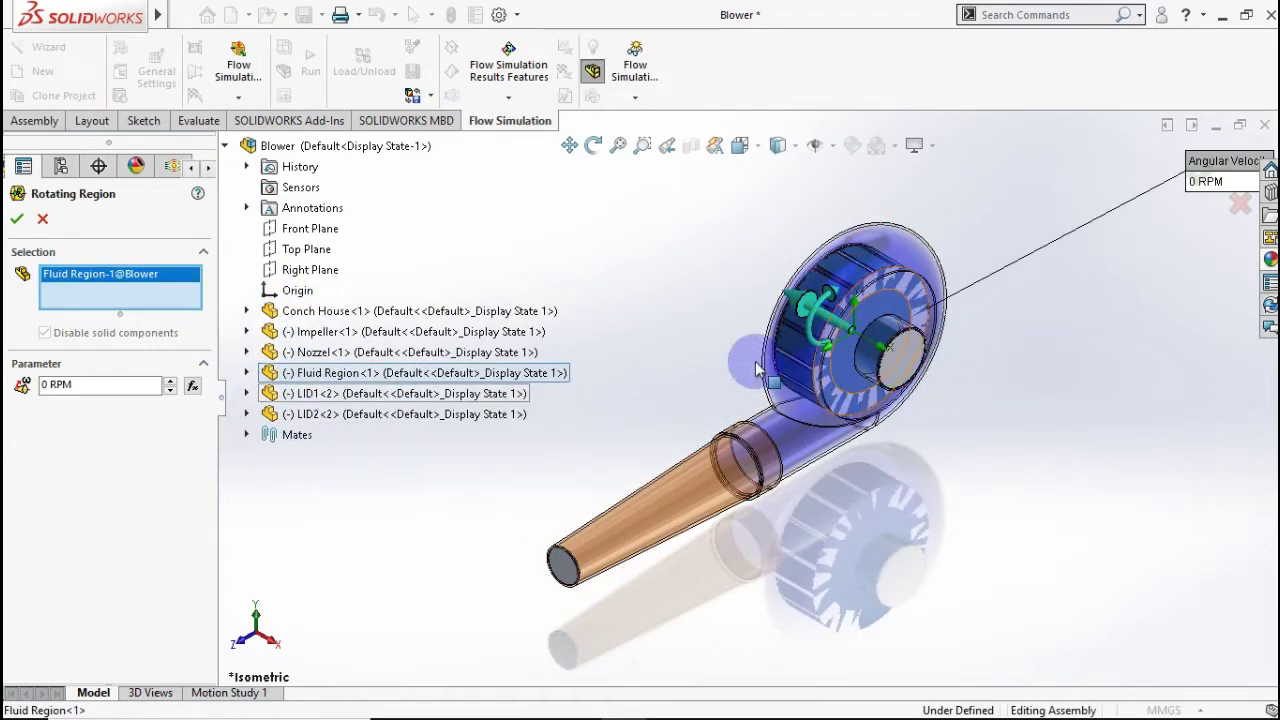
pyautogui.click(44, 386)
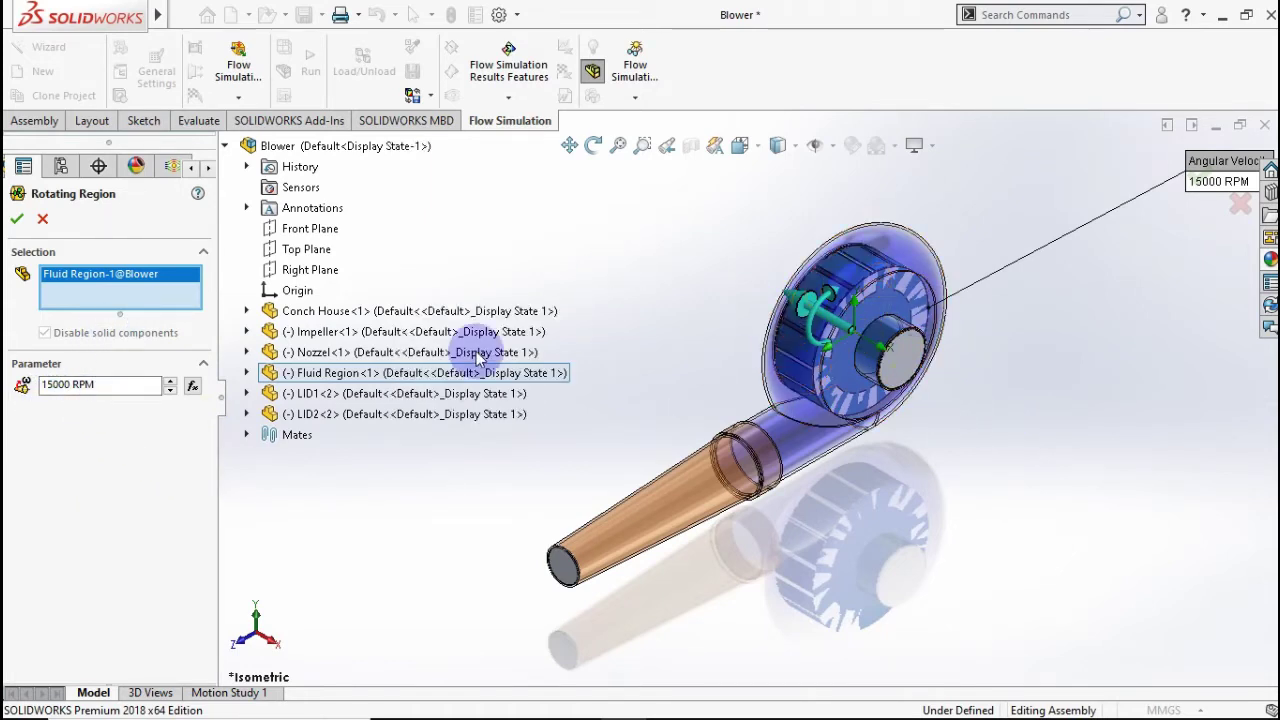
pyautogui.click(19, 224)
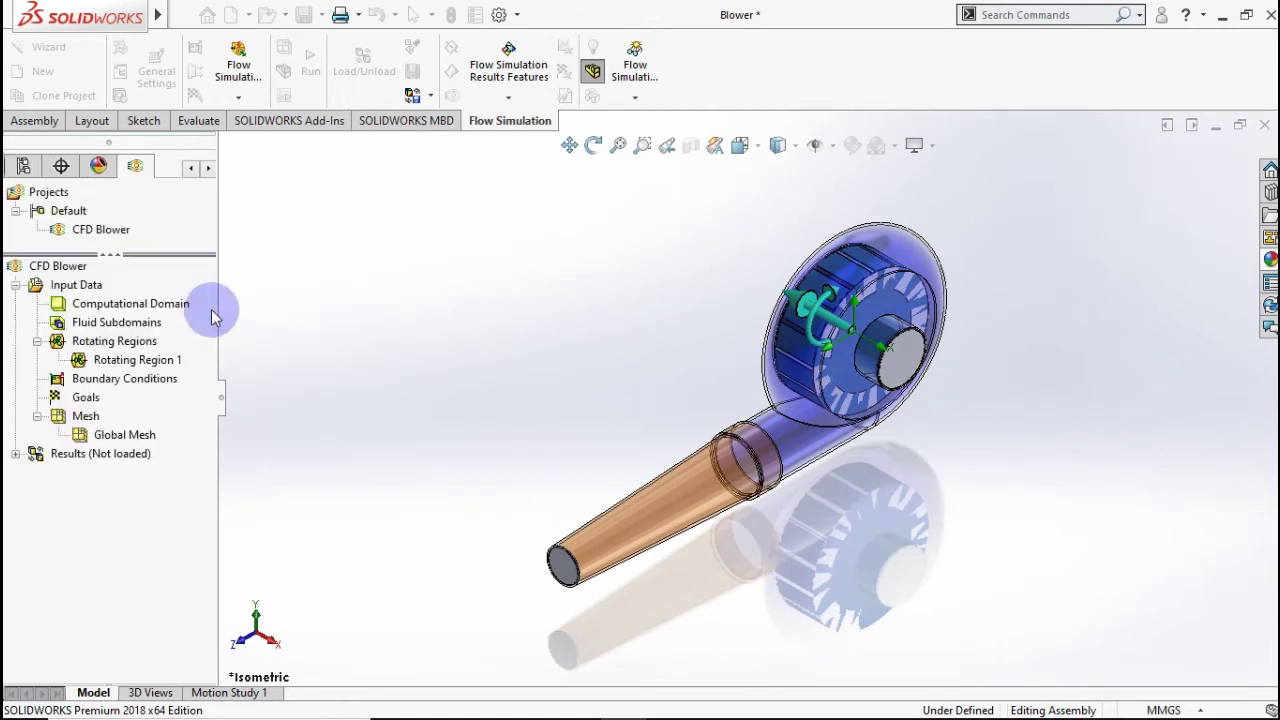
# - Apply a 101325 Pa Environment Pressure opening to the nozzle's LID1 face
pyautogui.click(37, 341)
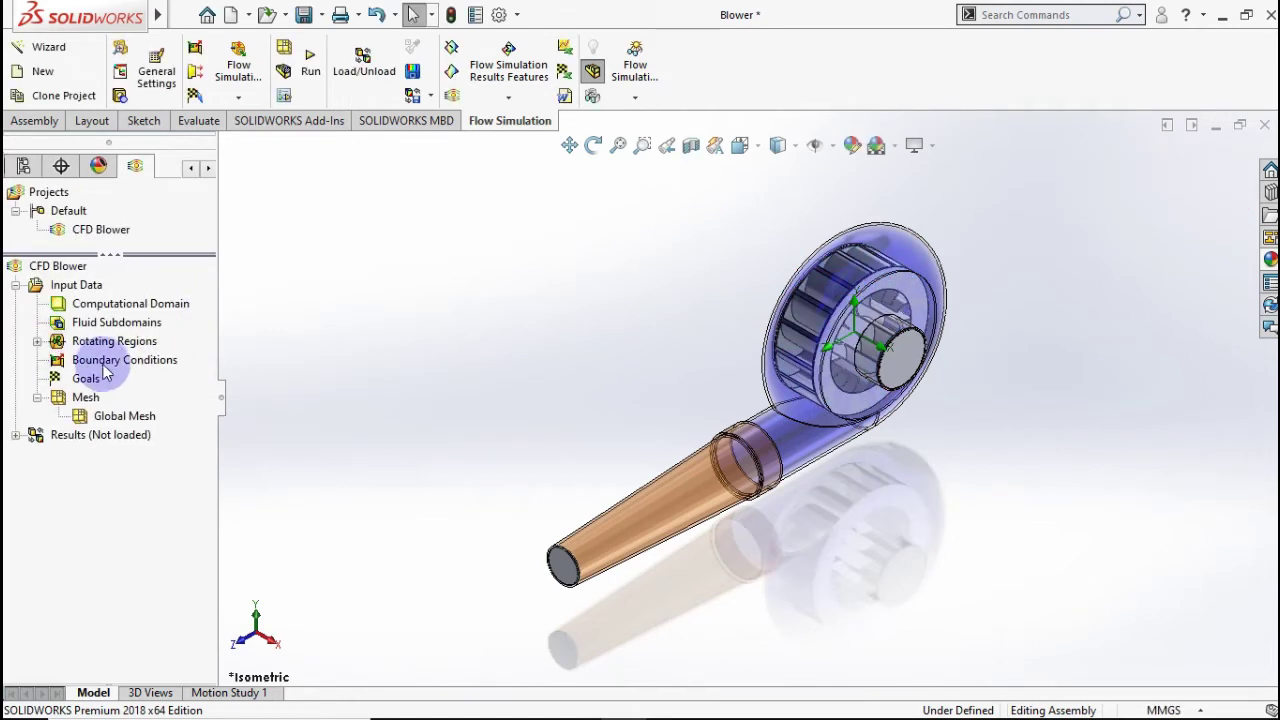
pyautogui.rightClick(107, 370)
pyautogui.click(168, 373)
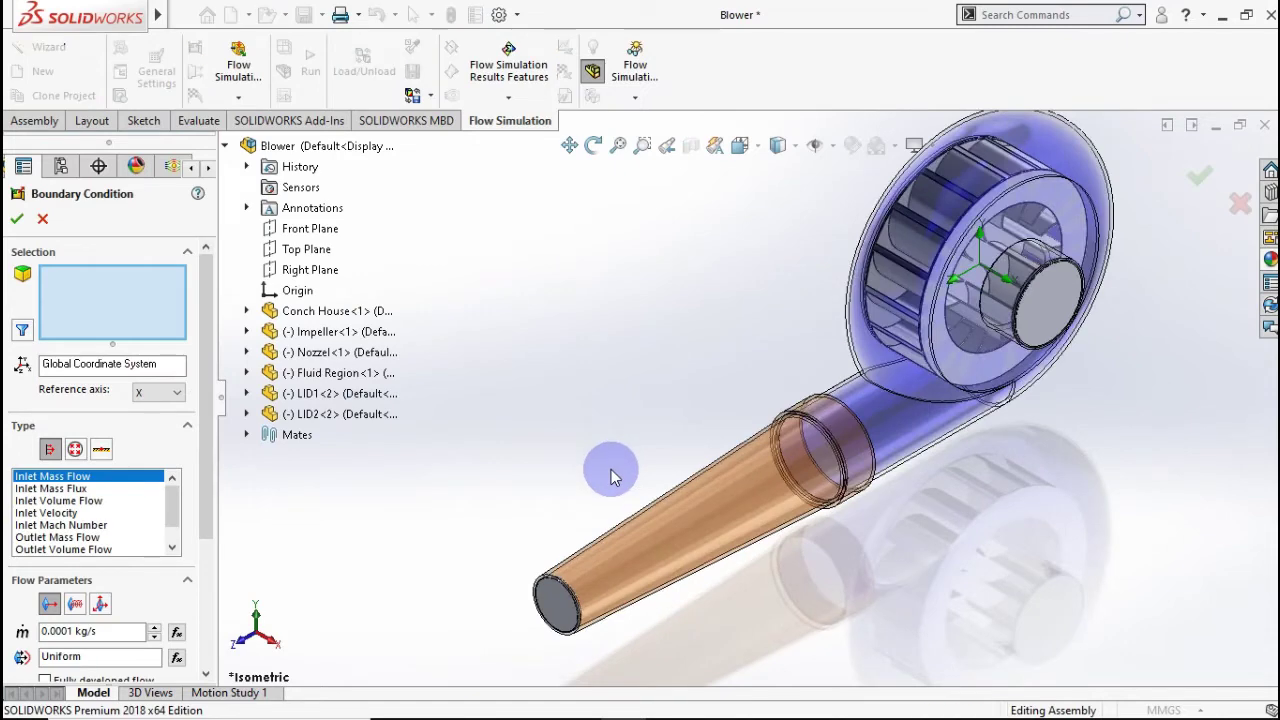
pyautogui.moveTo(611, 469)
pyautogui.mouseDown(button='middle')
pyautogui.moveTo(557, 500)
pyautogui.moveTo(597, 587)
pyautogui.mouseUp(button='middle')
pyautogui.scroll(-3, 620, 565)
pyautogui.scroll(-2, 655, 520)
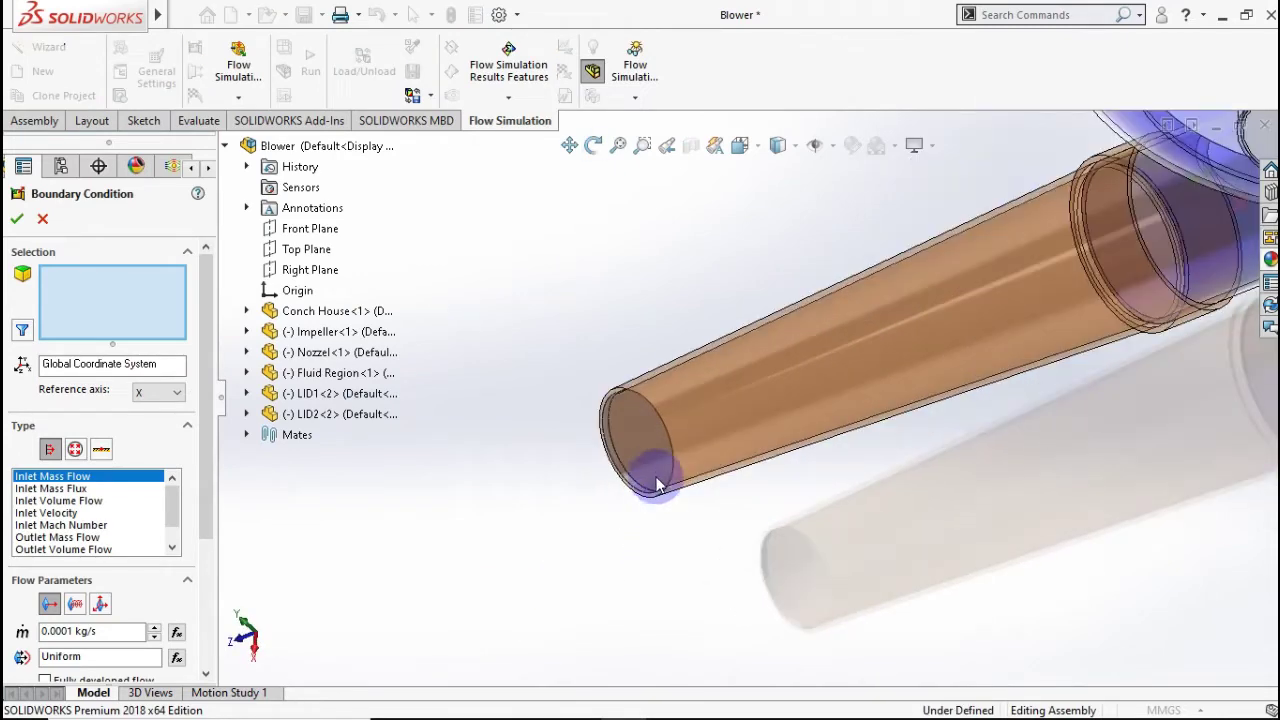
pyautogui.click(628, 488)
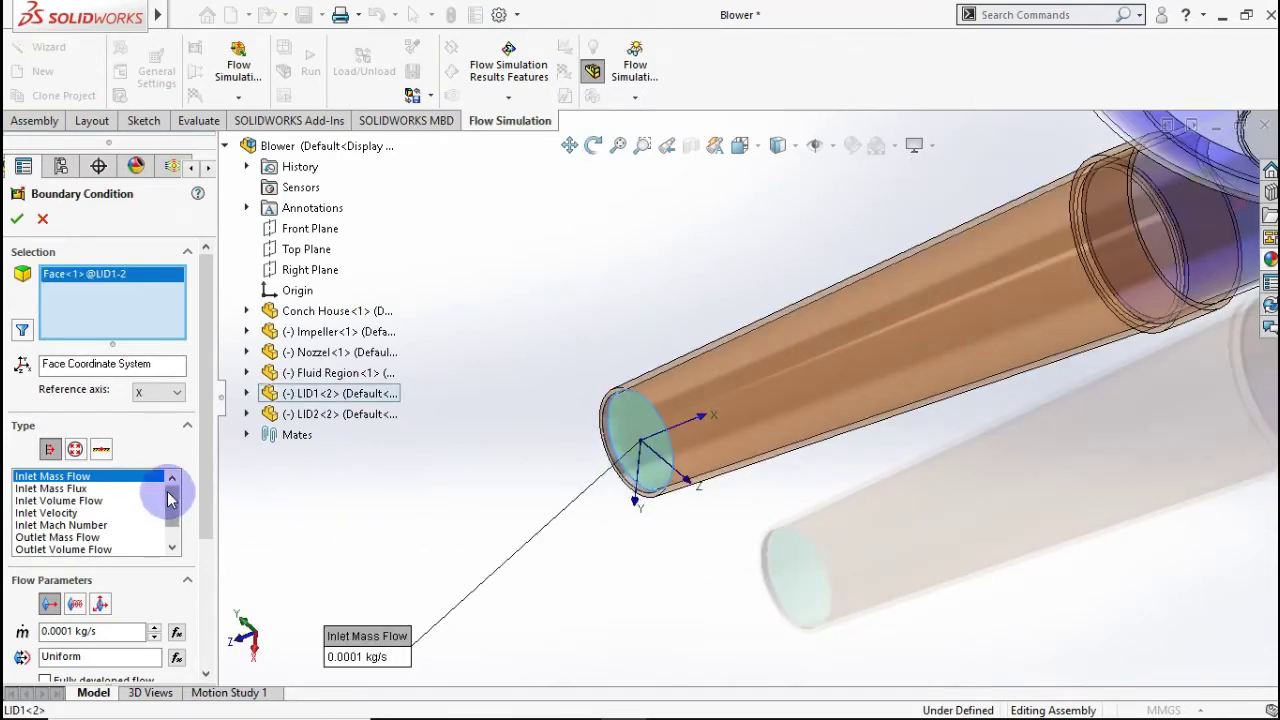
pyautogui.click(75, 449)
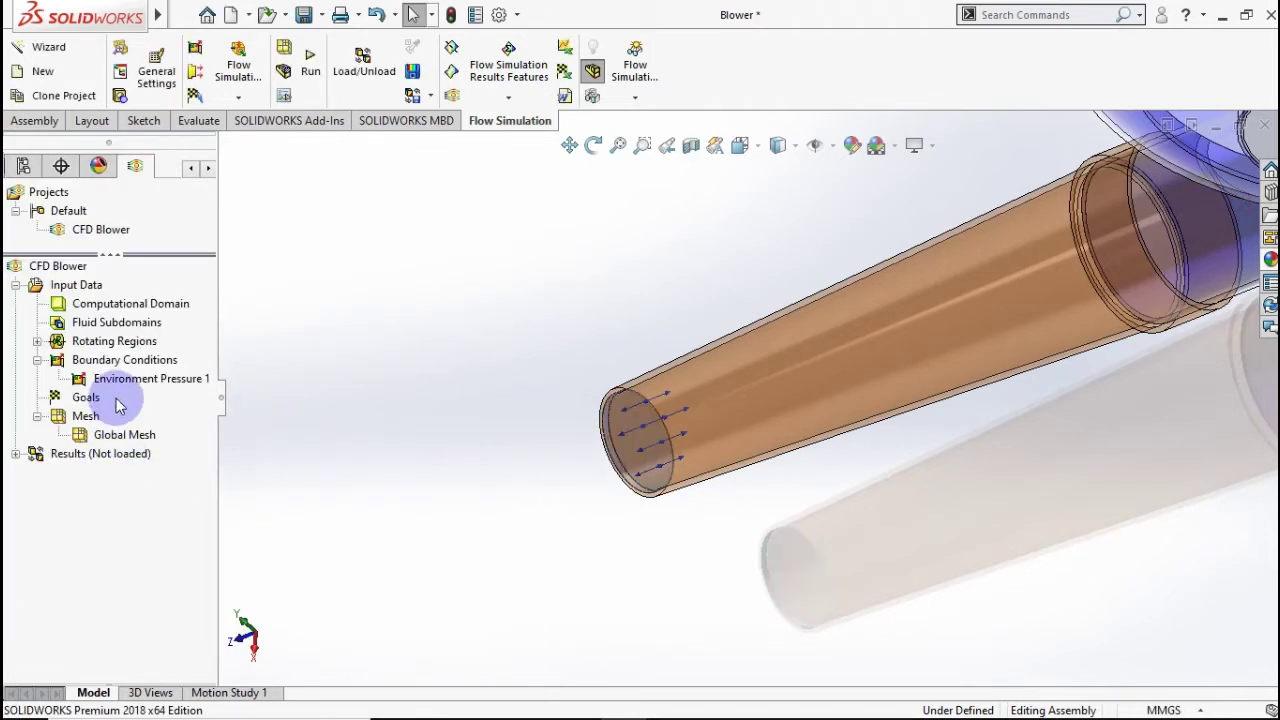
pyautogui.click(118, 385)
# - Rename the pressure boundary condition to 'Outlet'
pyautogui.press('F2')
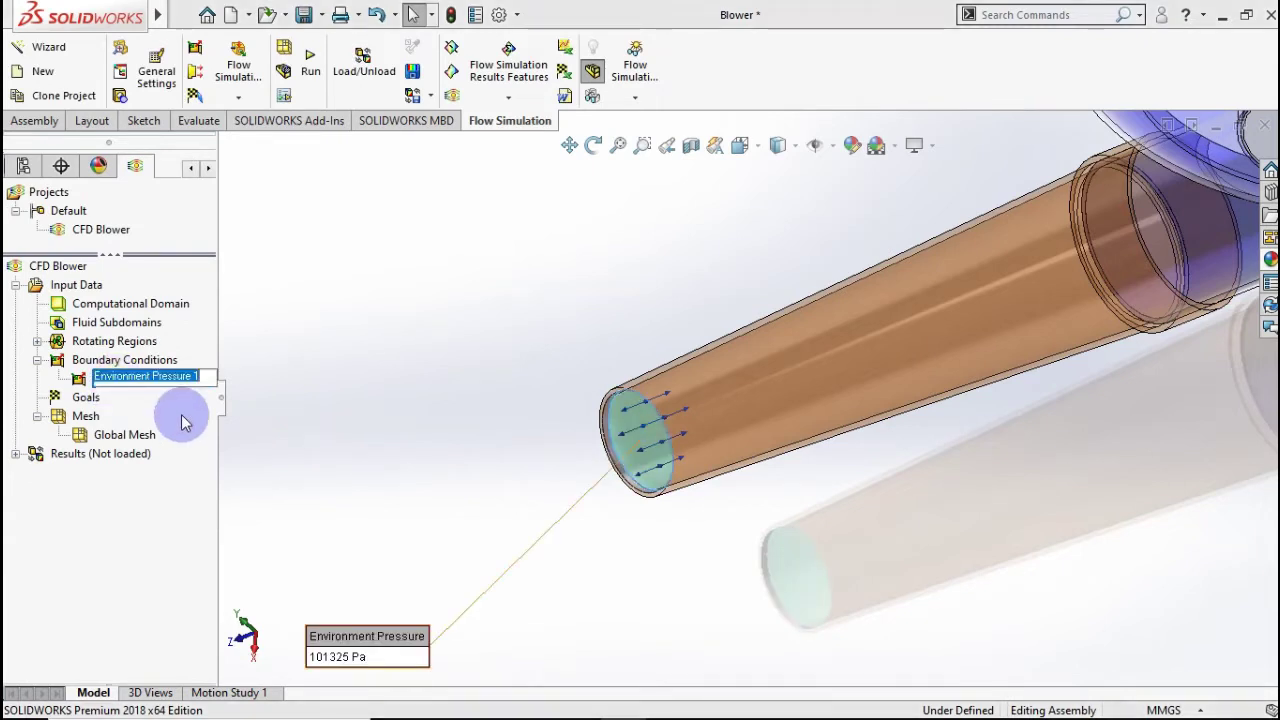
pyautogui.write('Outlet')
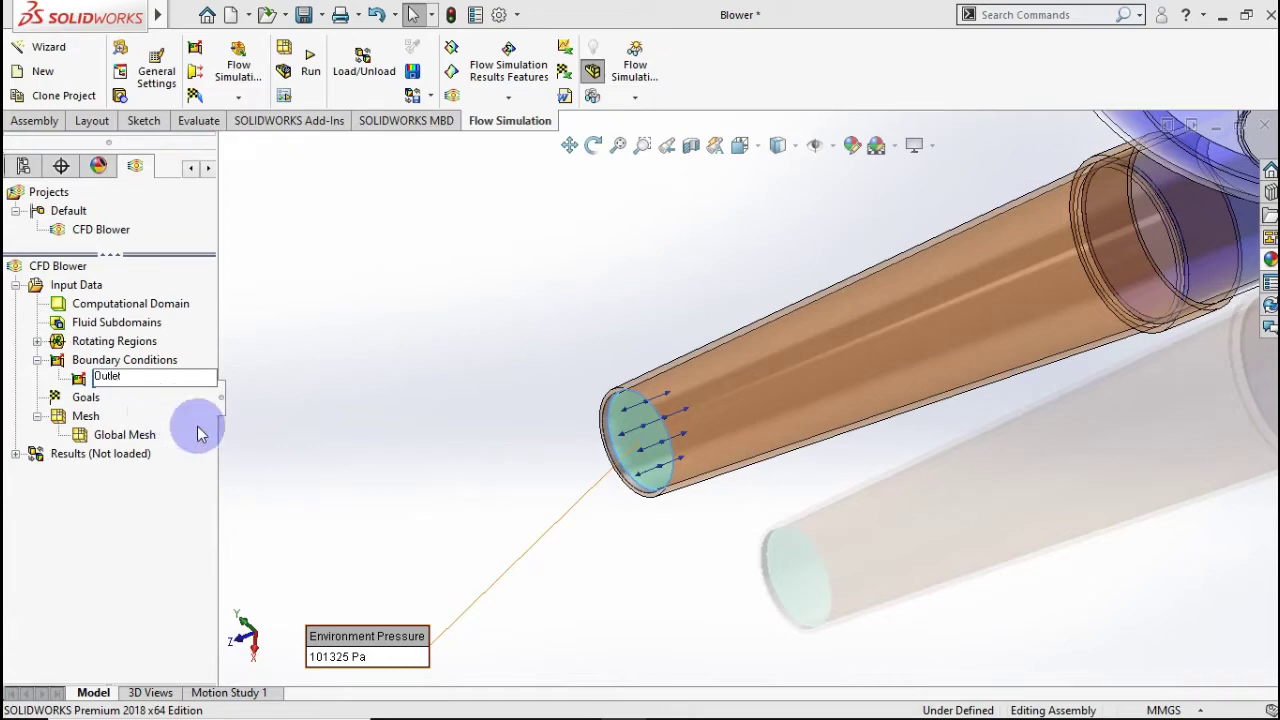
pyautogui.click(320, 366)
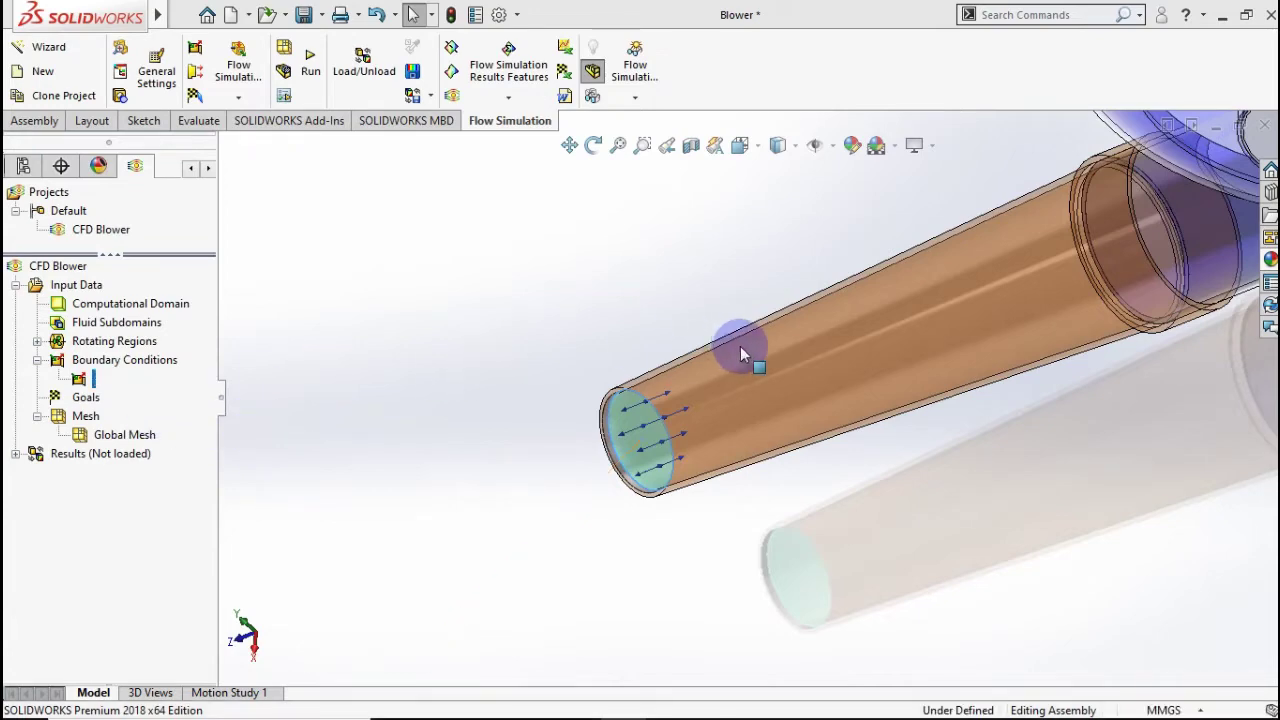
pyautogui.moveTo(721, 297); pyautogui.dragTo(753, 283, button='middle')
pyautogui.scroll(3, 753, 287)
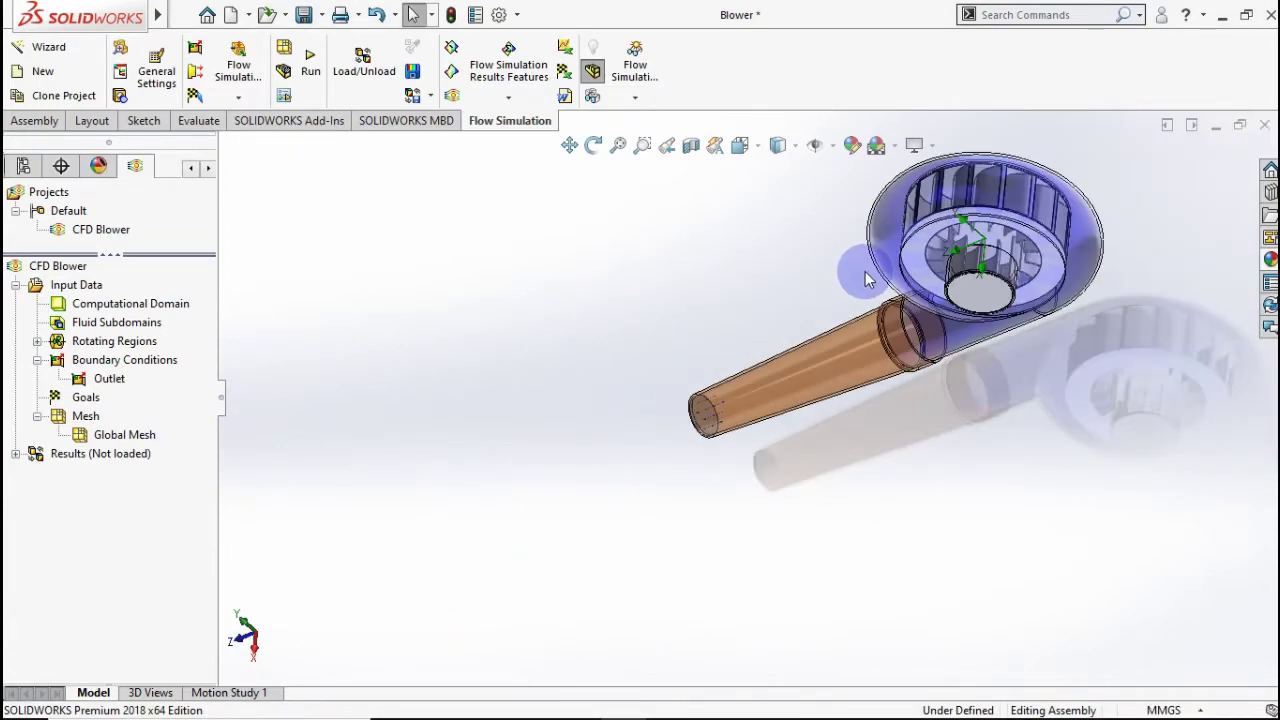
pyautogui.moveTo(866, 279)
pyautogui.mouseDown(button='middle')
pyautogui.moveTo(754, 266)
pyautogui.moveTo(749, 429)
pyautogui.moveTo(774, 411)
pyautogui.mouseUp(button='middle')
pyautogui.scroll(-5, 824, 357)
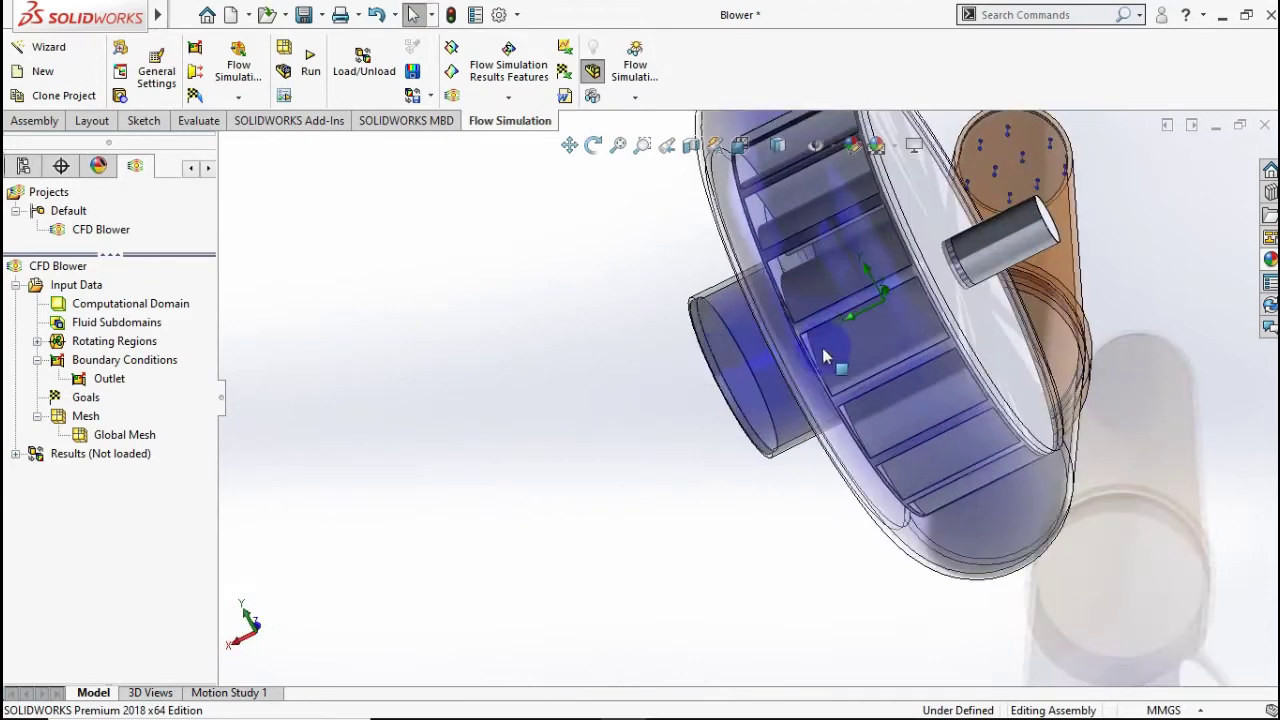
pyautogui.scroll(-2, 686, 363)
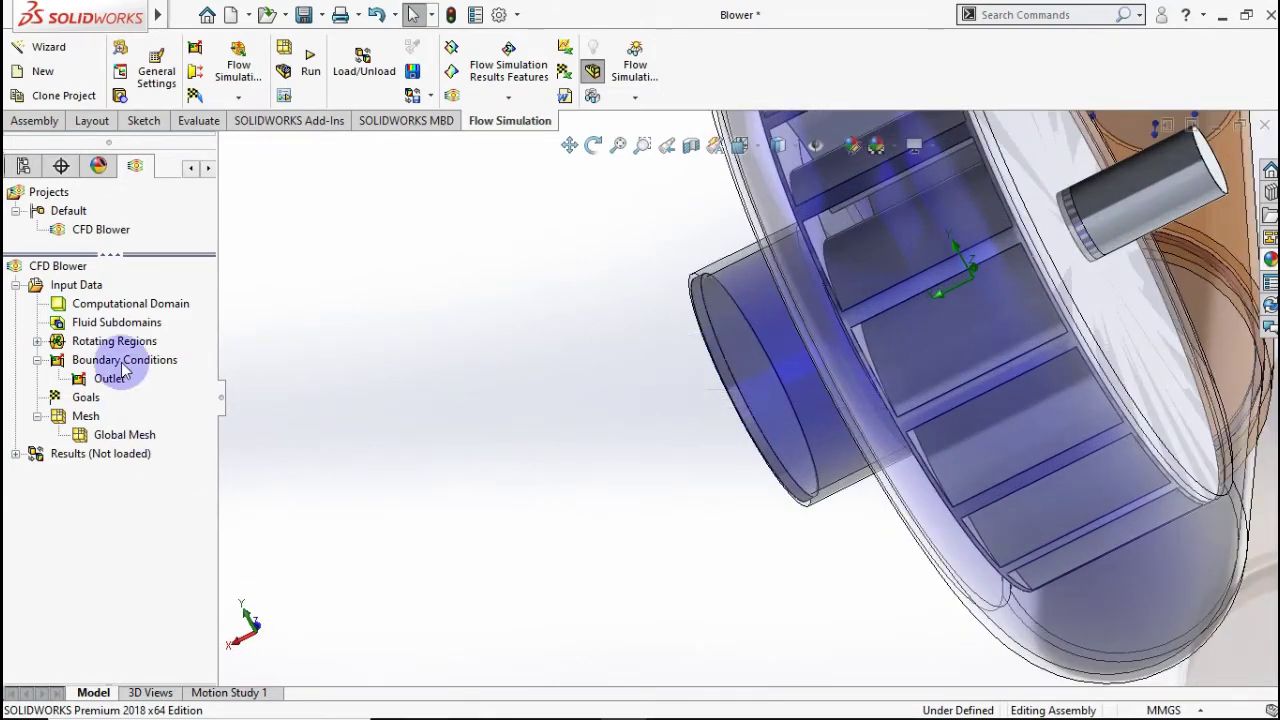
# - Add a 101325 Pa environment pressure opening on the intake lid (LID2) face
pyautogui.rightClick(118, 374)
pyautogui.click(168, 380)
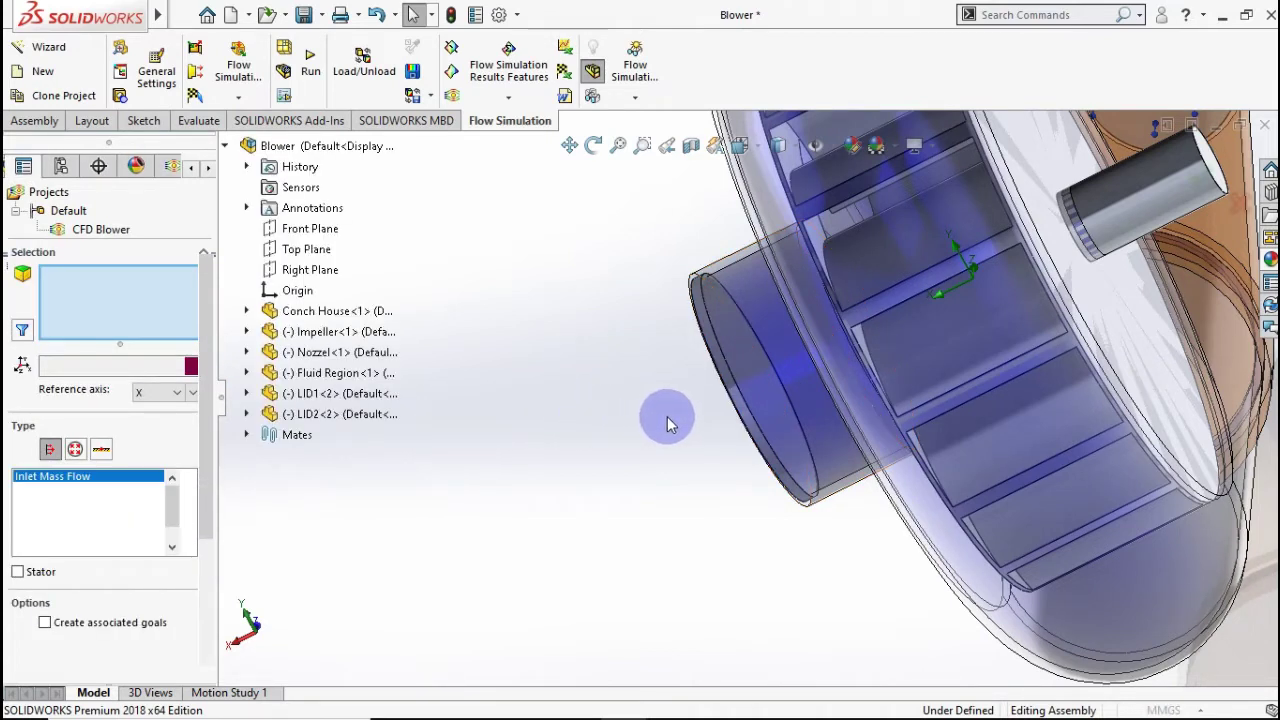
pyautogui.click(318, 414)
pyautogui.click(82, 450)
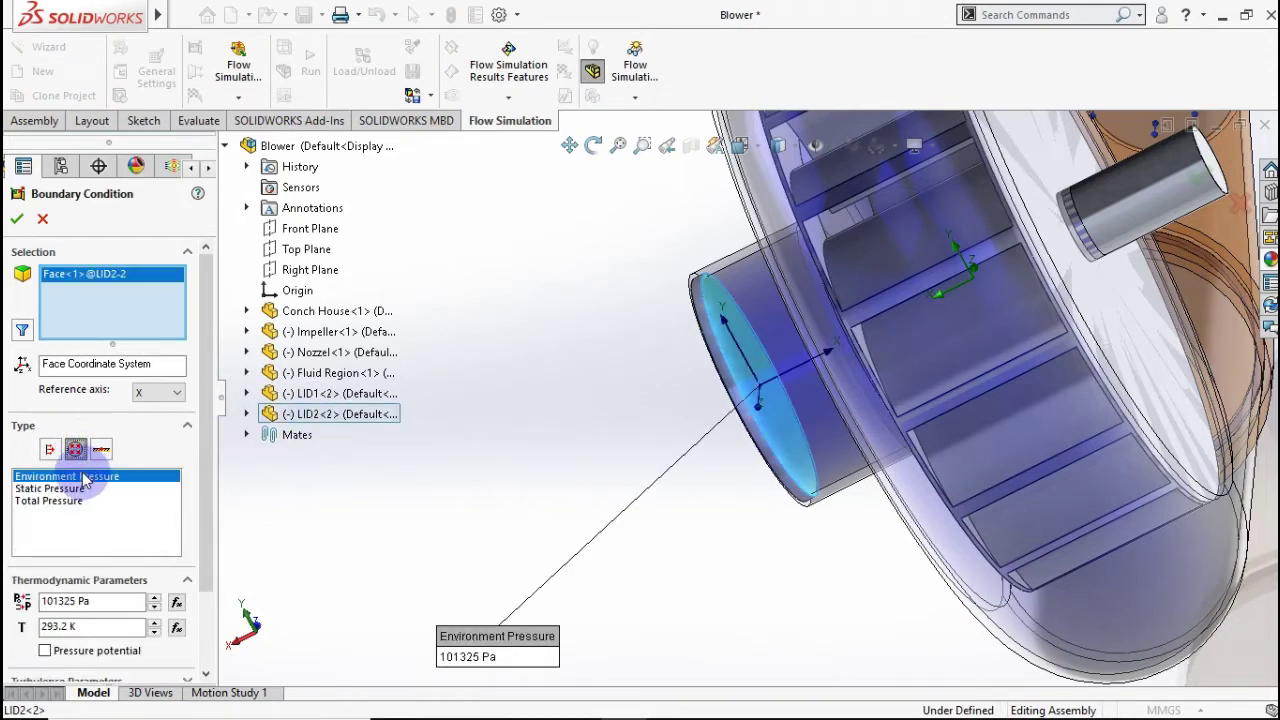
pyautogui.click(19, 222)
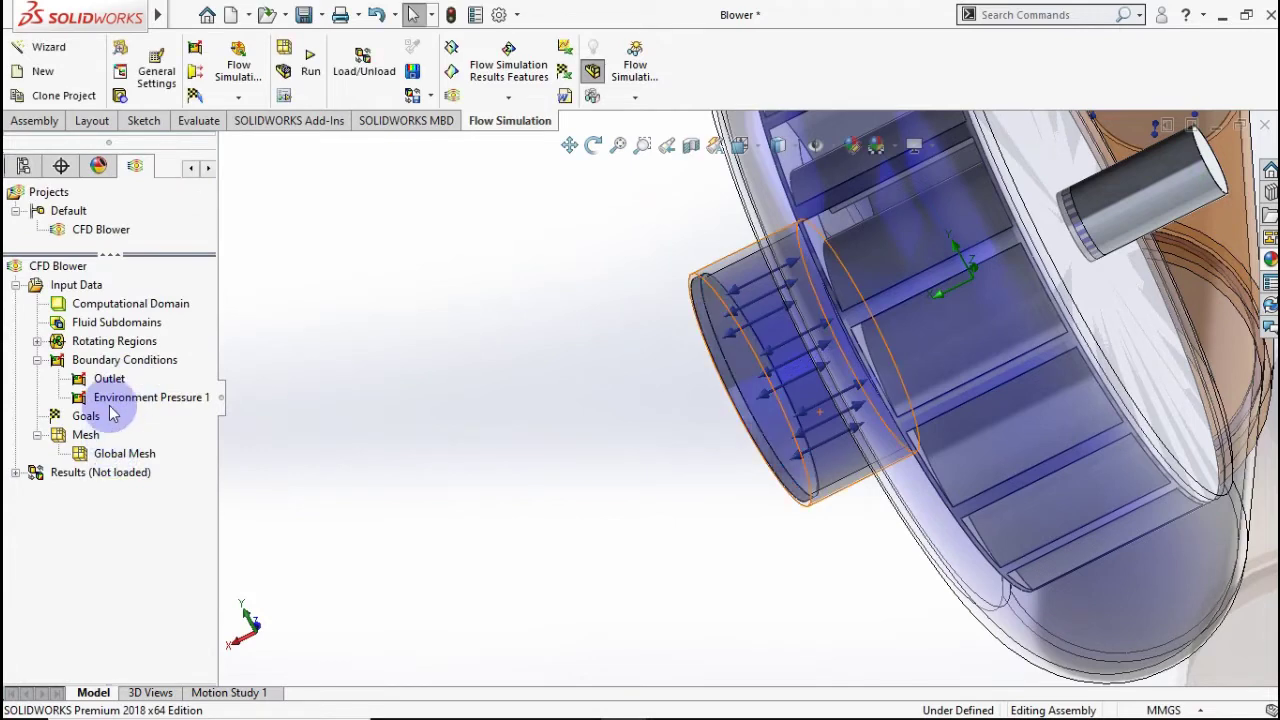
# - Rename the new environment pressure condition to Inlet
pyautogui.click(120, 398)
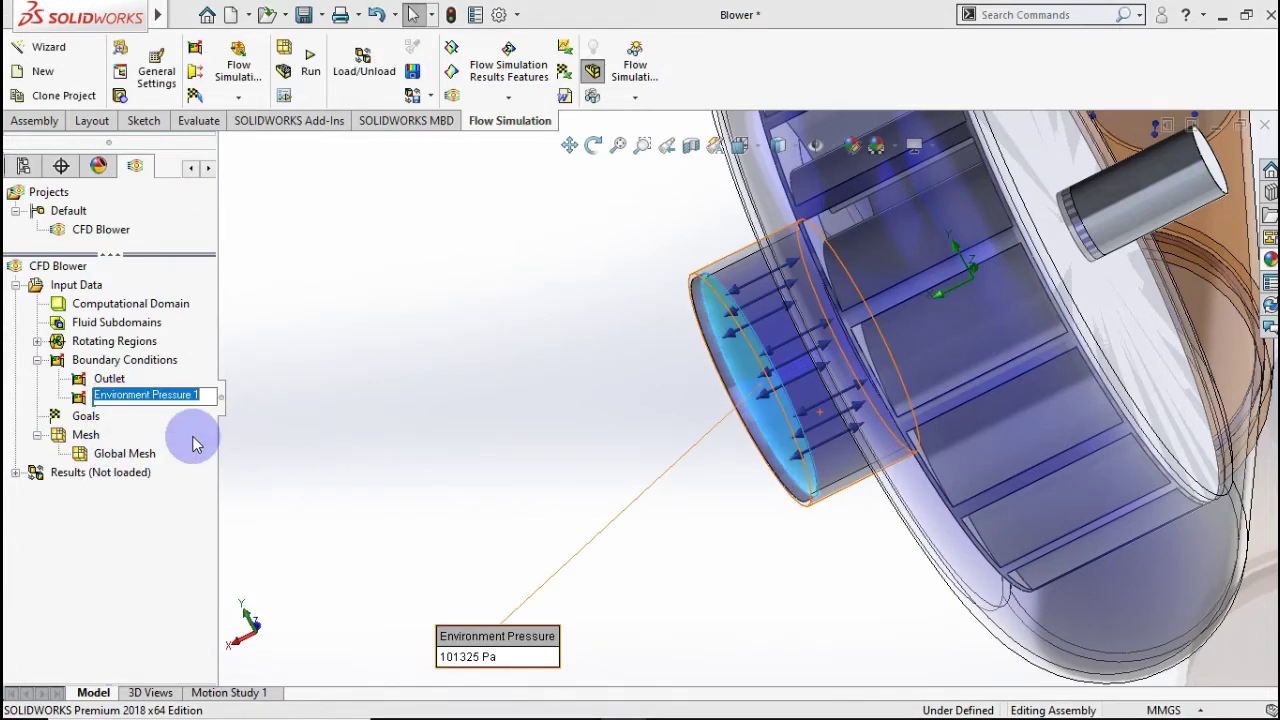
pyautogui.press('BackSpace')
pyautogui.write('Inlet')
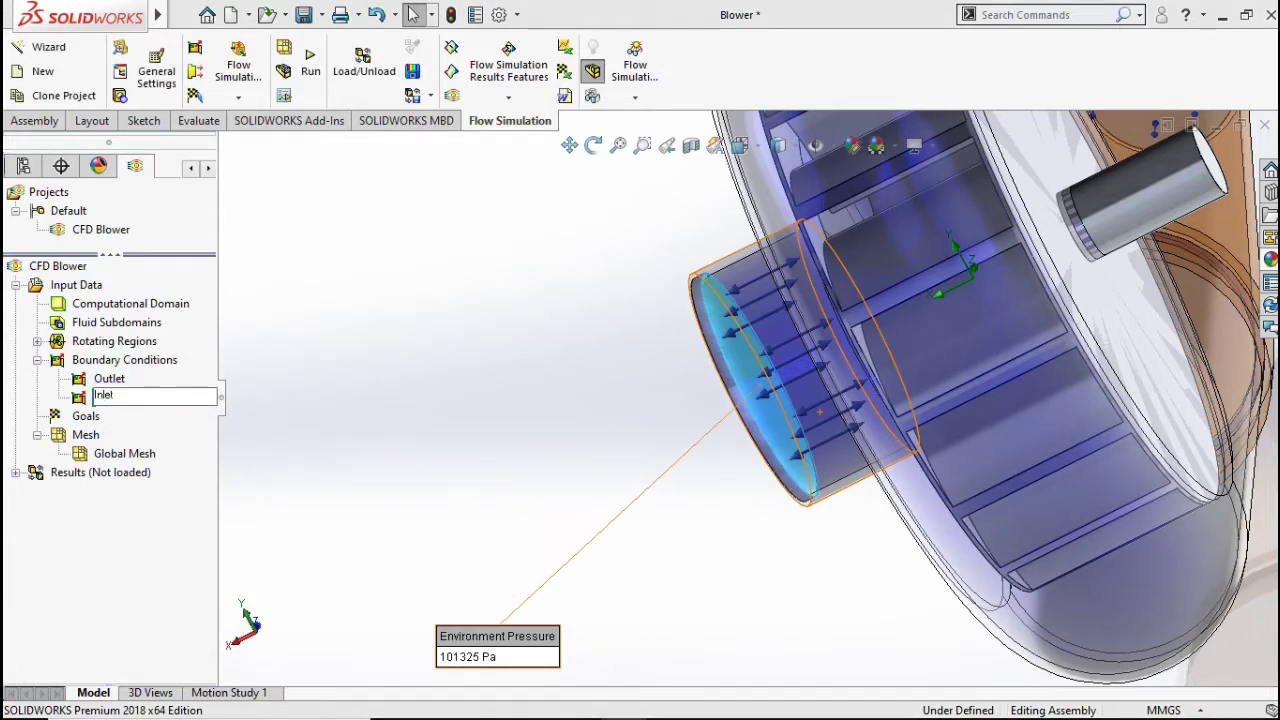
pyautogui.click(357, 328)
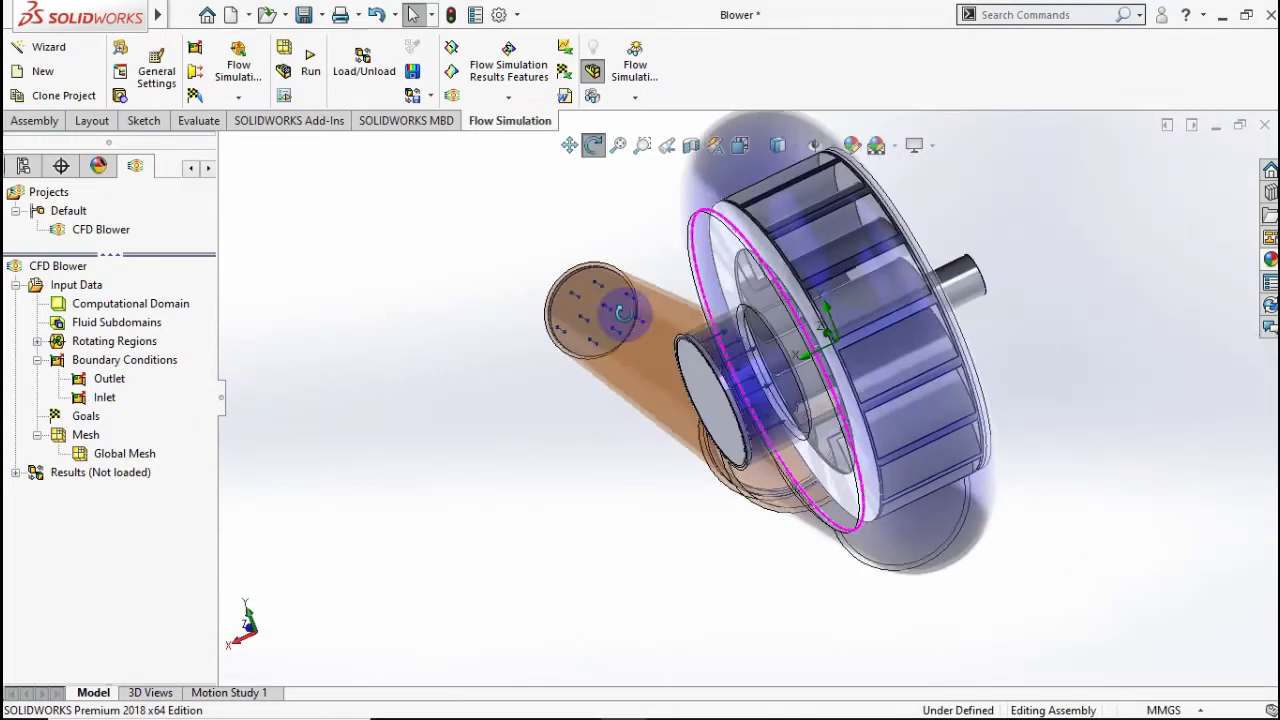
pyautogui.moveTo(574, 346); pyautogui.dragTo(625, 318, button='middle')
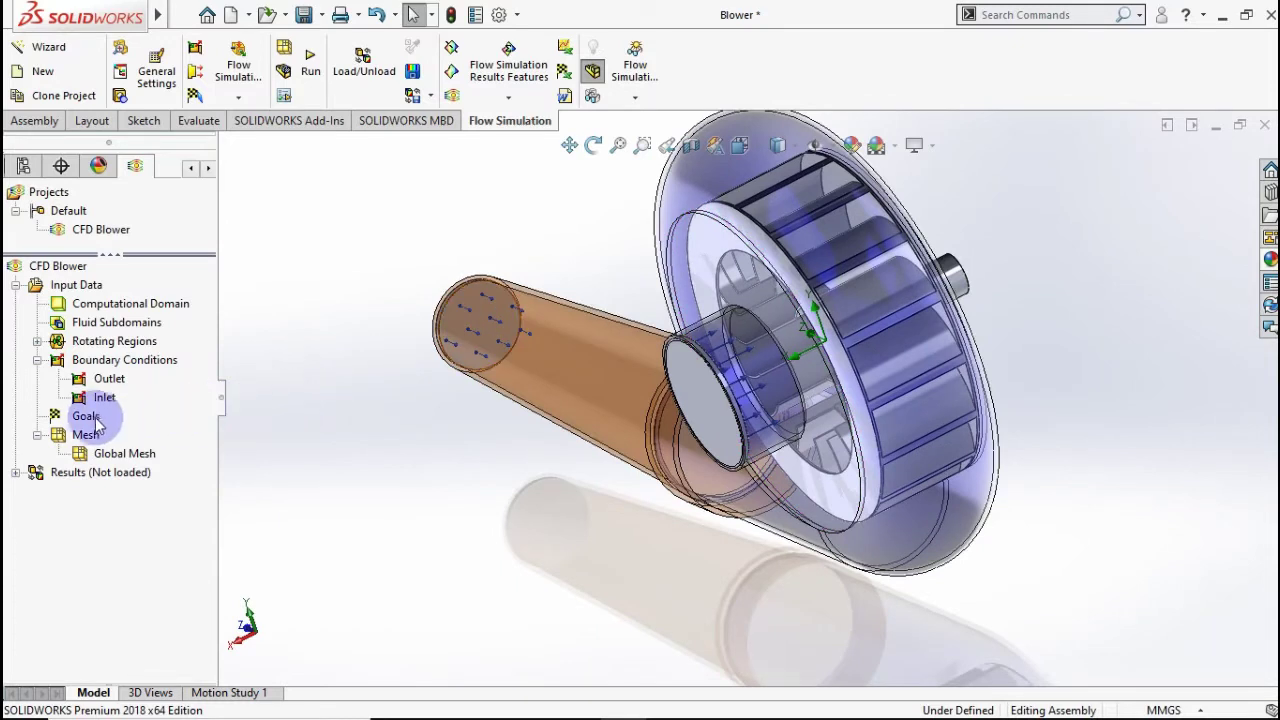
# - Insert surface goals on the intake lid face for average total pressure and volume flow rate
pyautogui.rightClick(90, 420)
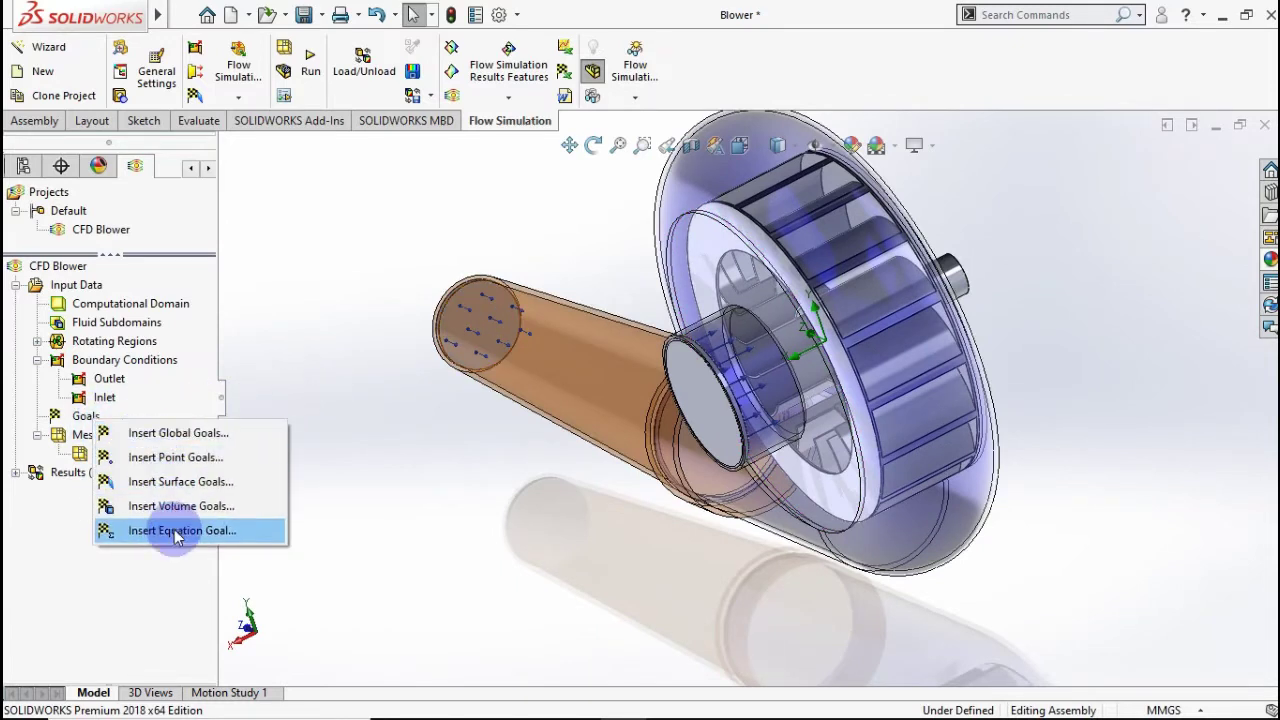
pyautogui.click(175, 484)
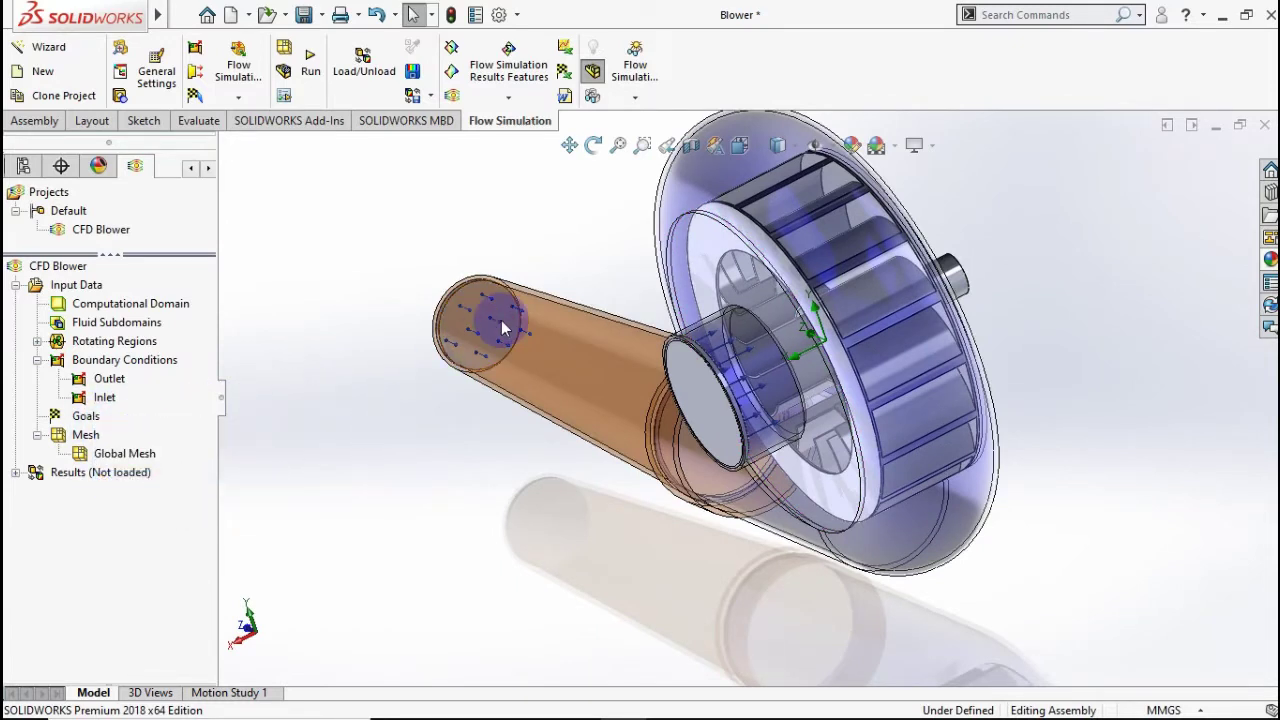
pyautogui.scroll(-2, 609, 281)
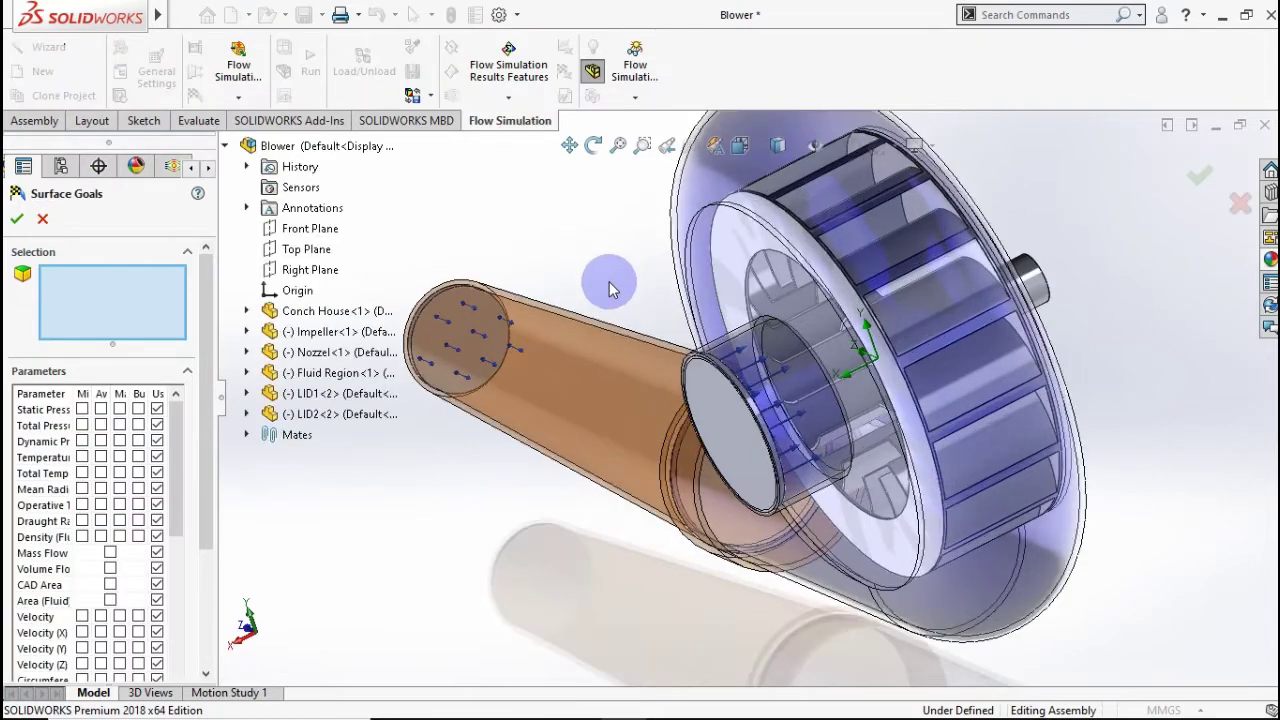
pyautogui.moveTo(609, 281); pyautogui.dragTo(697, 428, button='middle')
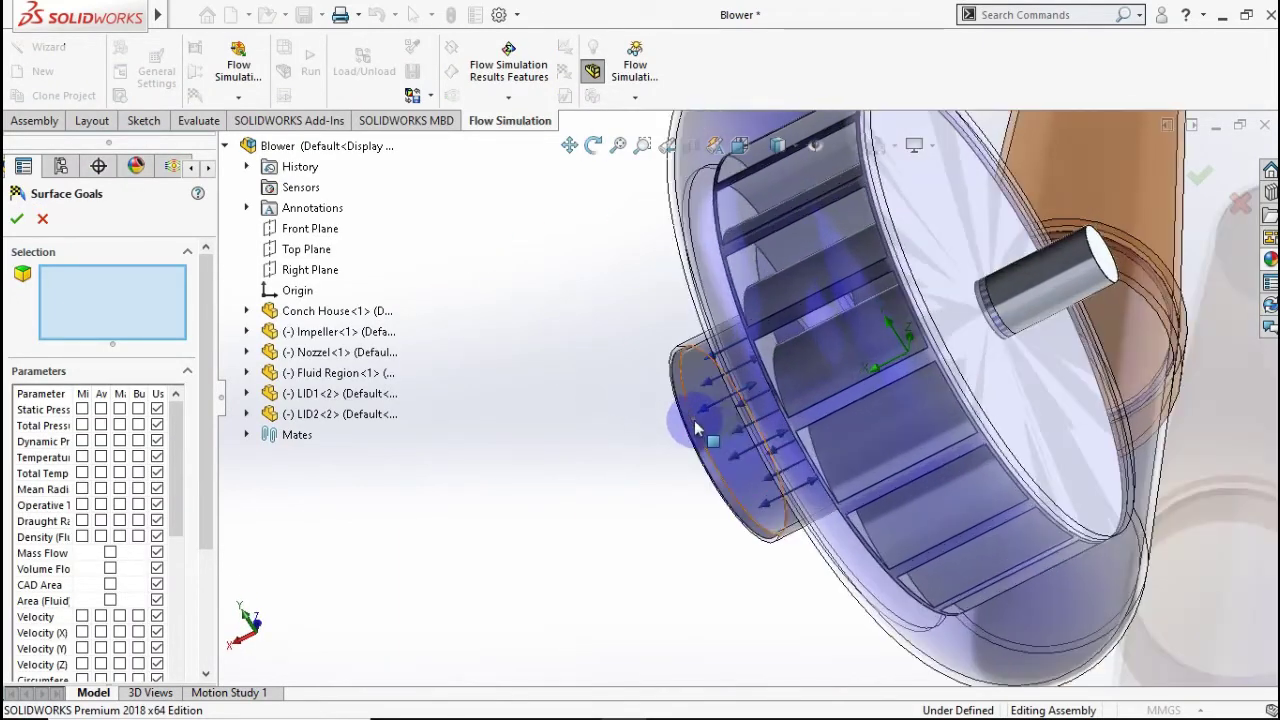
pyautogui.click(705, 445)
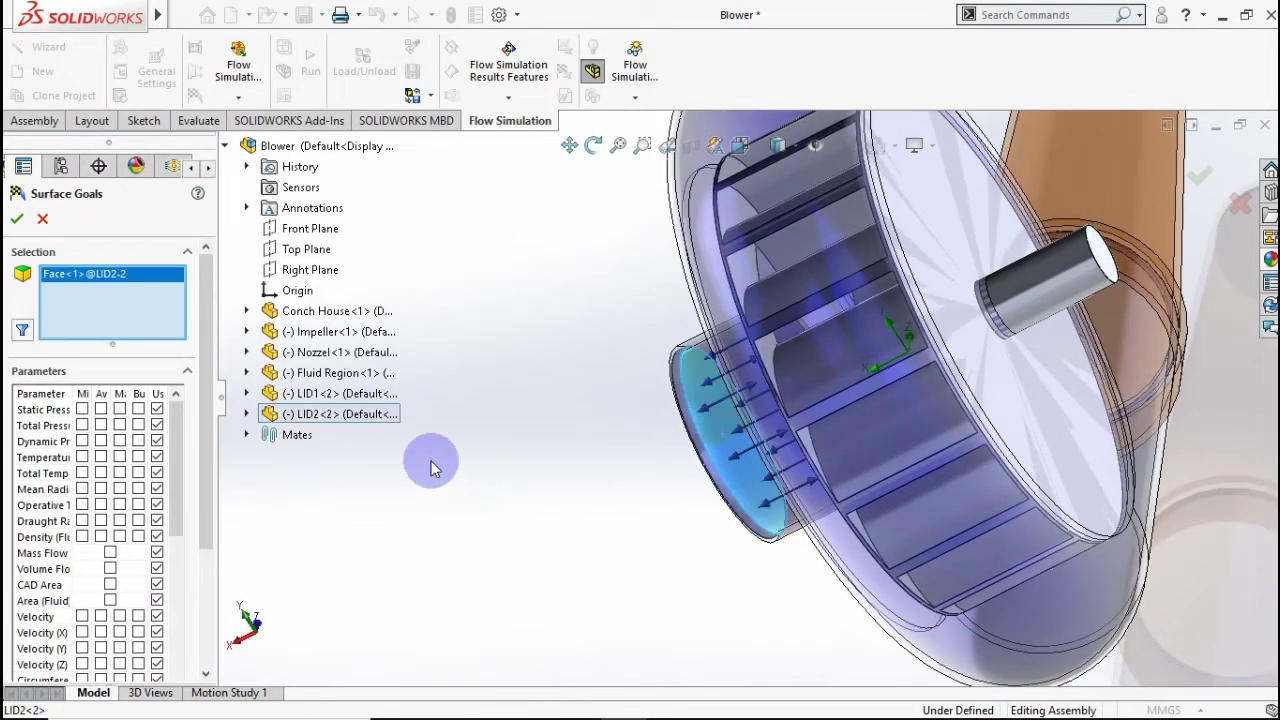
pyautogui.click(101, 425)
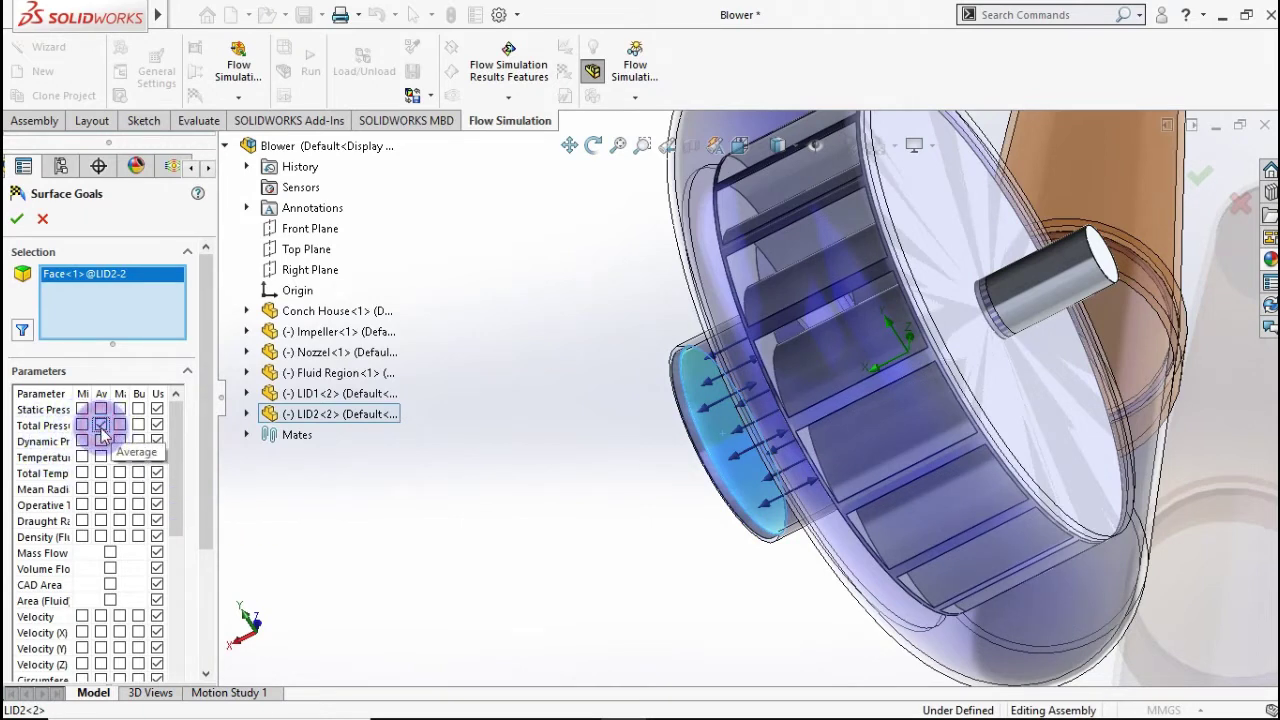
pyautogui.scroll(-1, 189, 440)
pyautogui.scroll(-3, 190, 449)
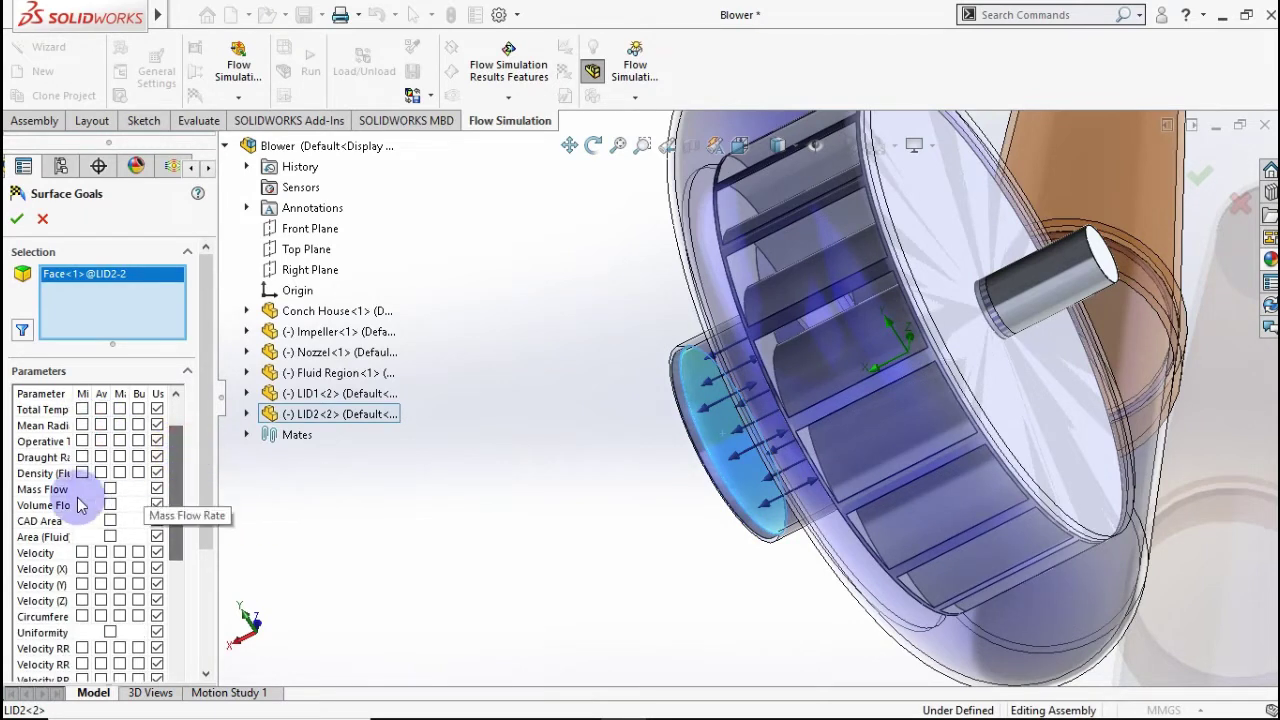
pyautogui.click(110, 506)
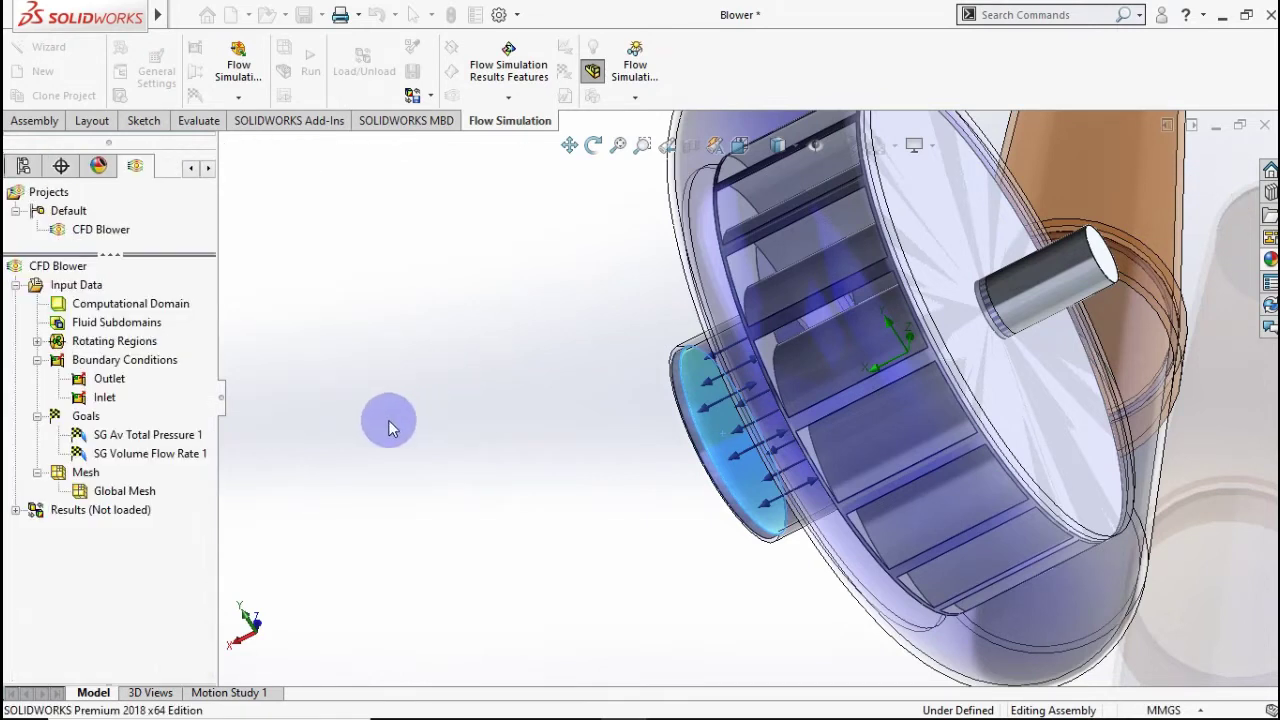
# - Rename the two inlet goals to P Inlet and Volume Flow Rate Inlet
pyautogui.click(172, 434)
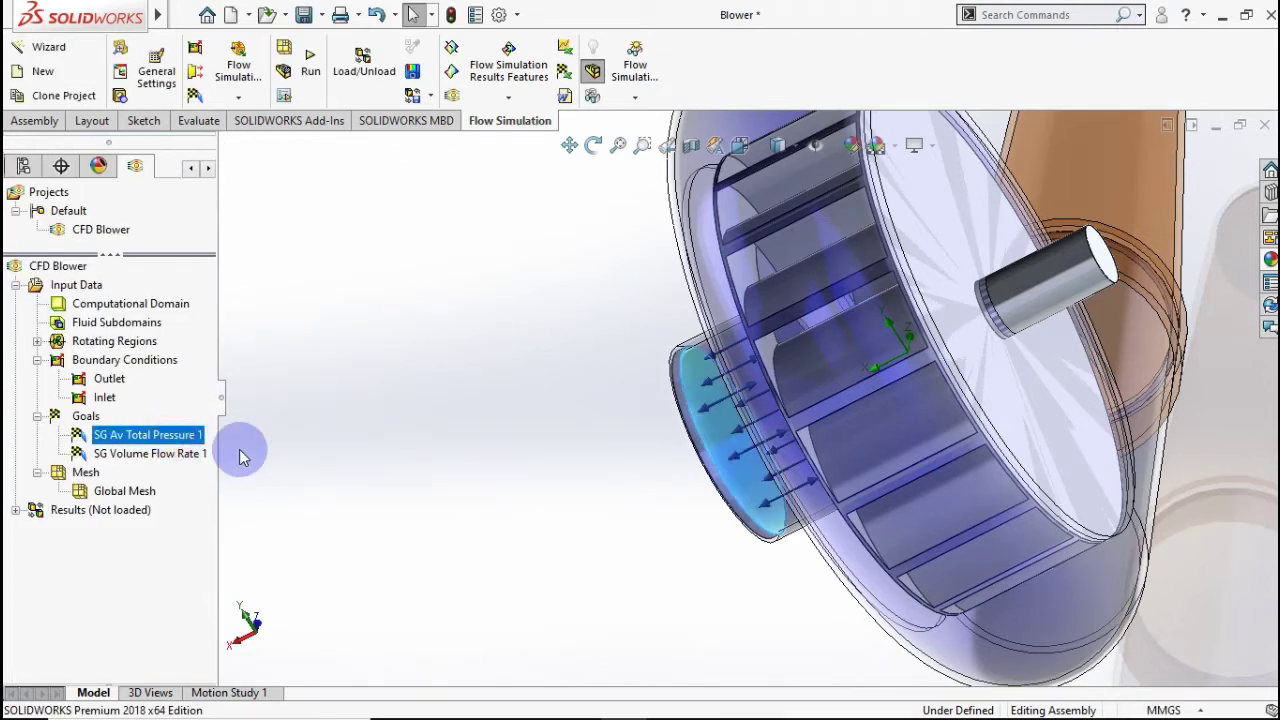
pyautogui.press('F2')
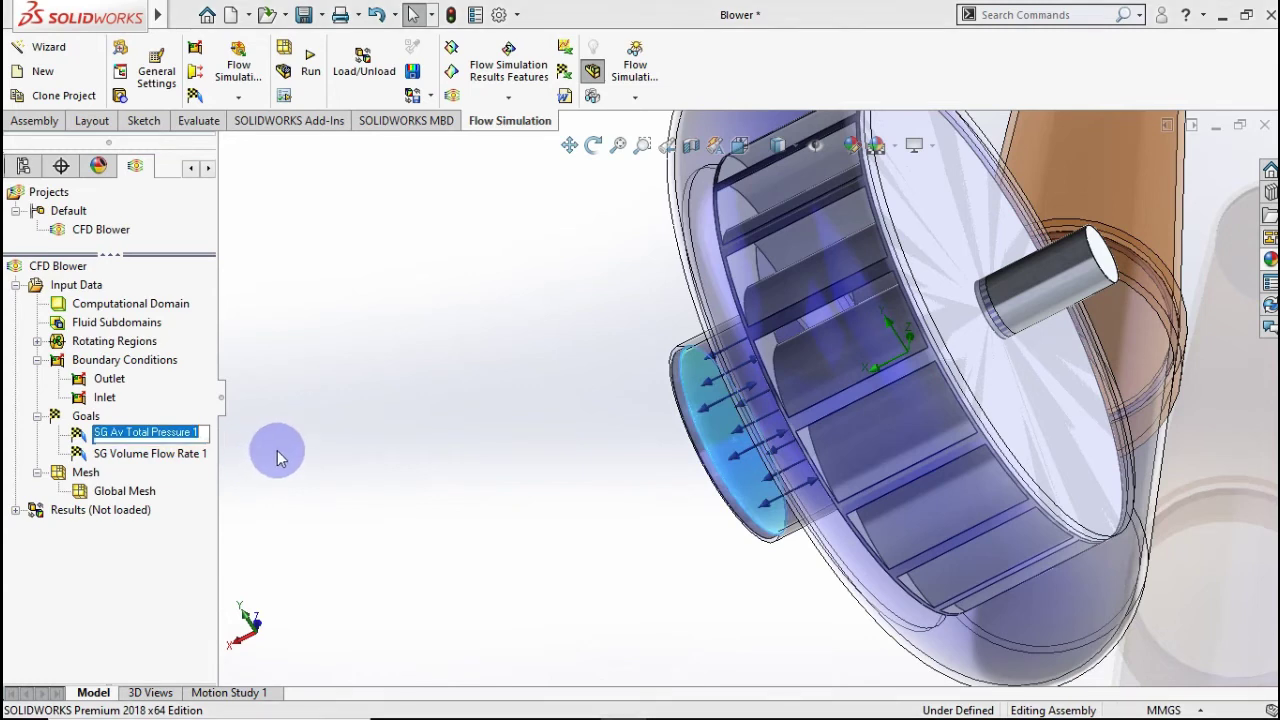
pyautogui.write('F')
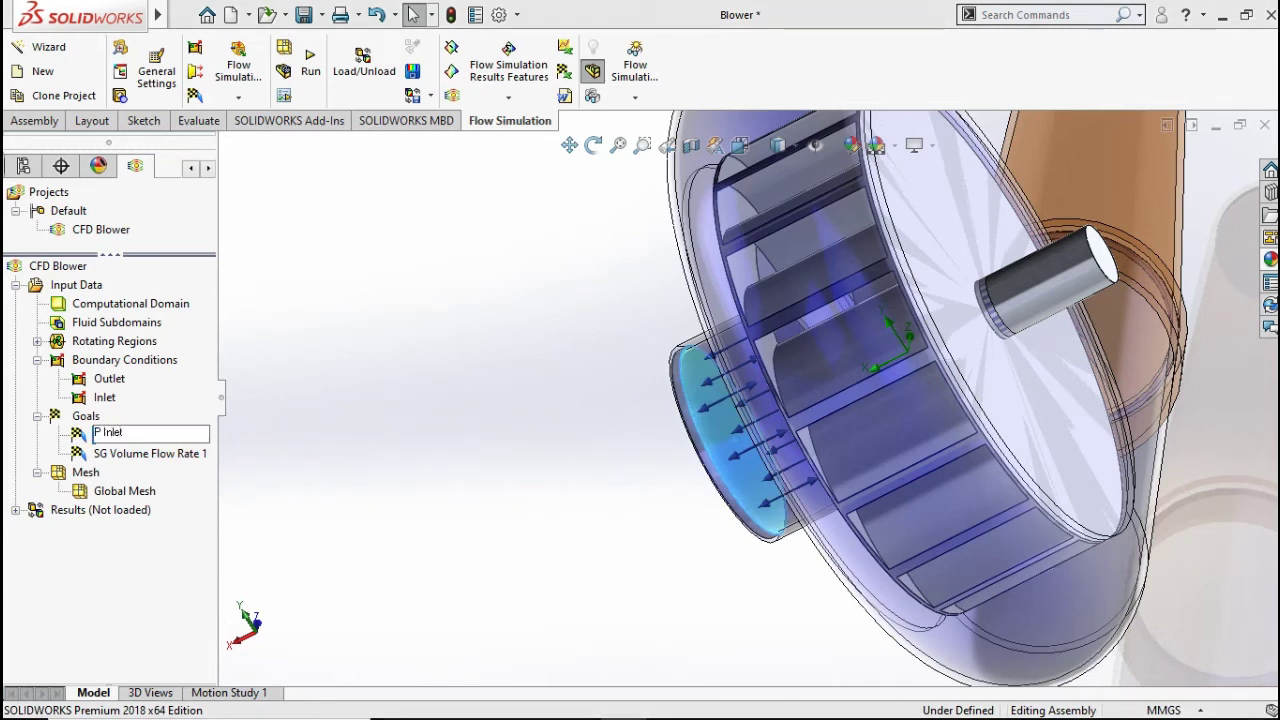
pyautogui.click(343, 423)
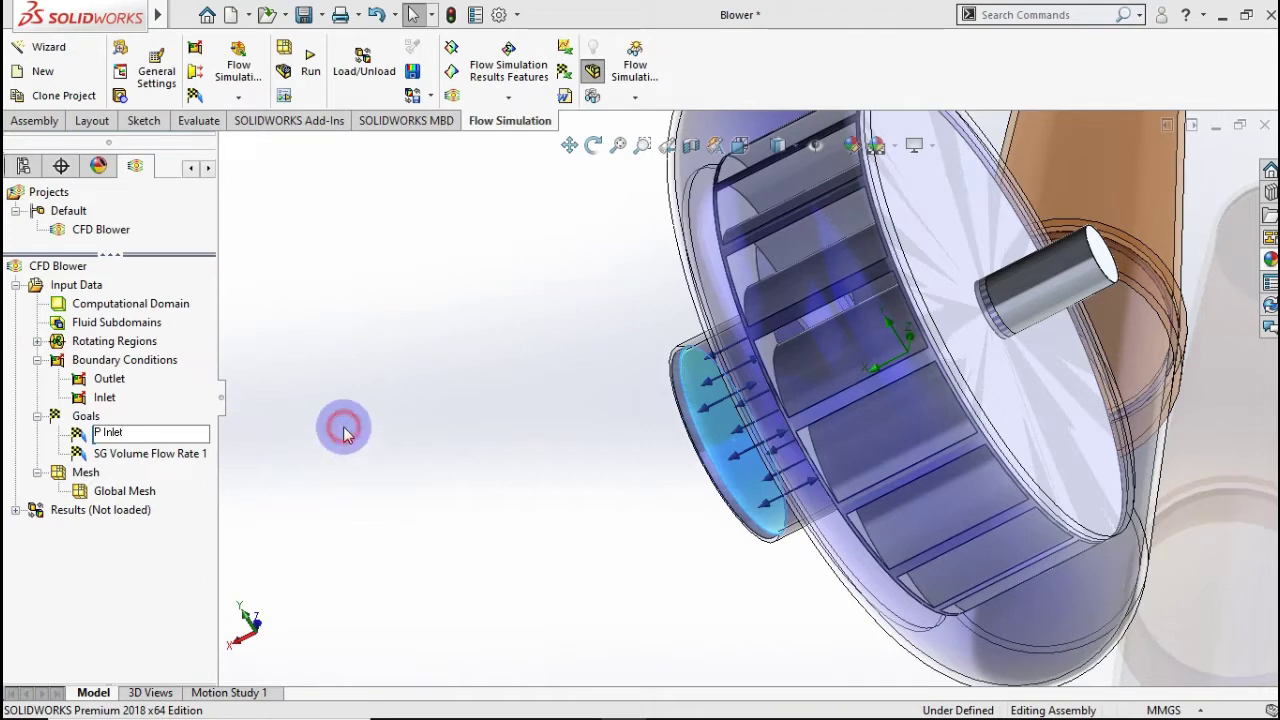
pyautogui.click(152, 458)
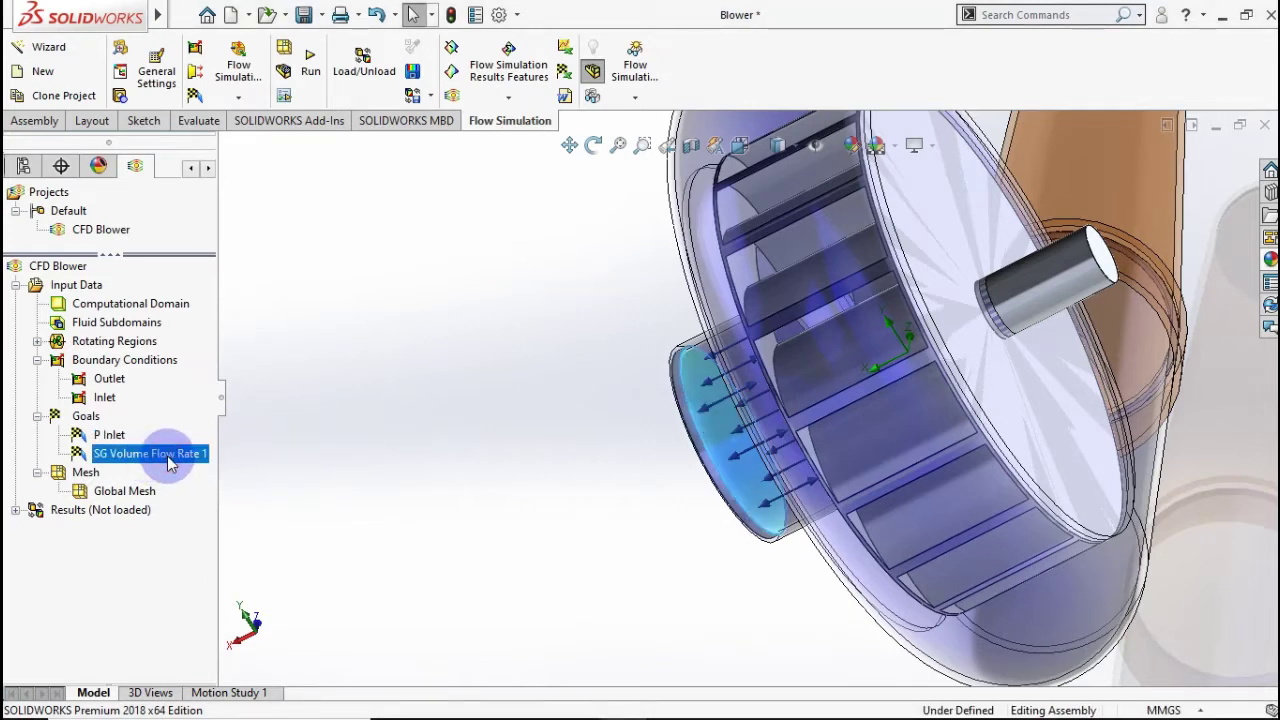
pyautogui.click(277, 466)
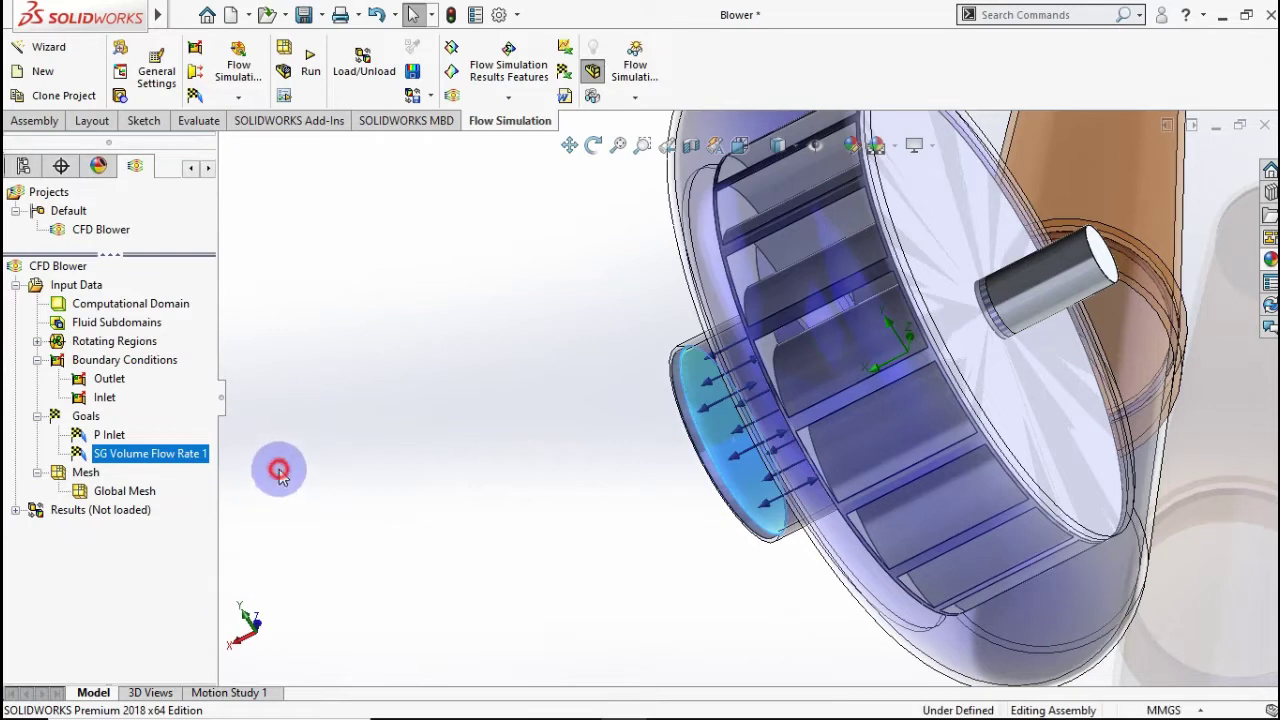
pyautogui.click(174, 455)
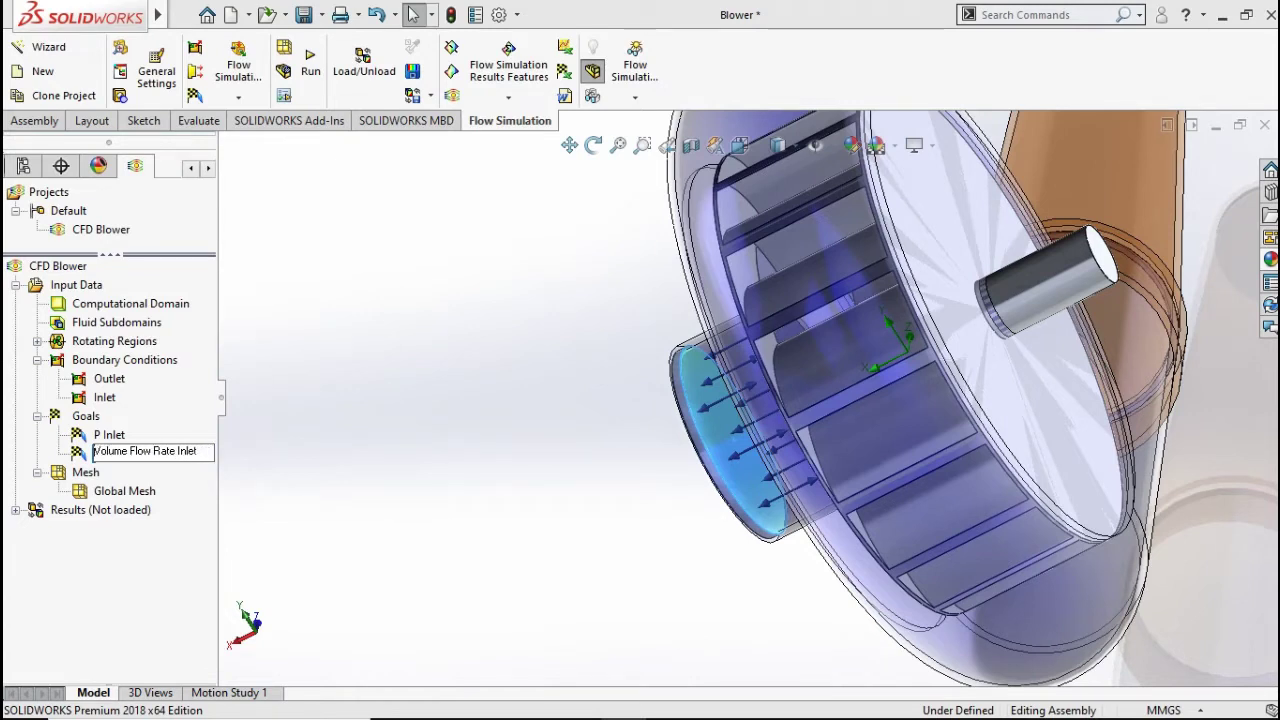
pyautogui.click(380, 425)
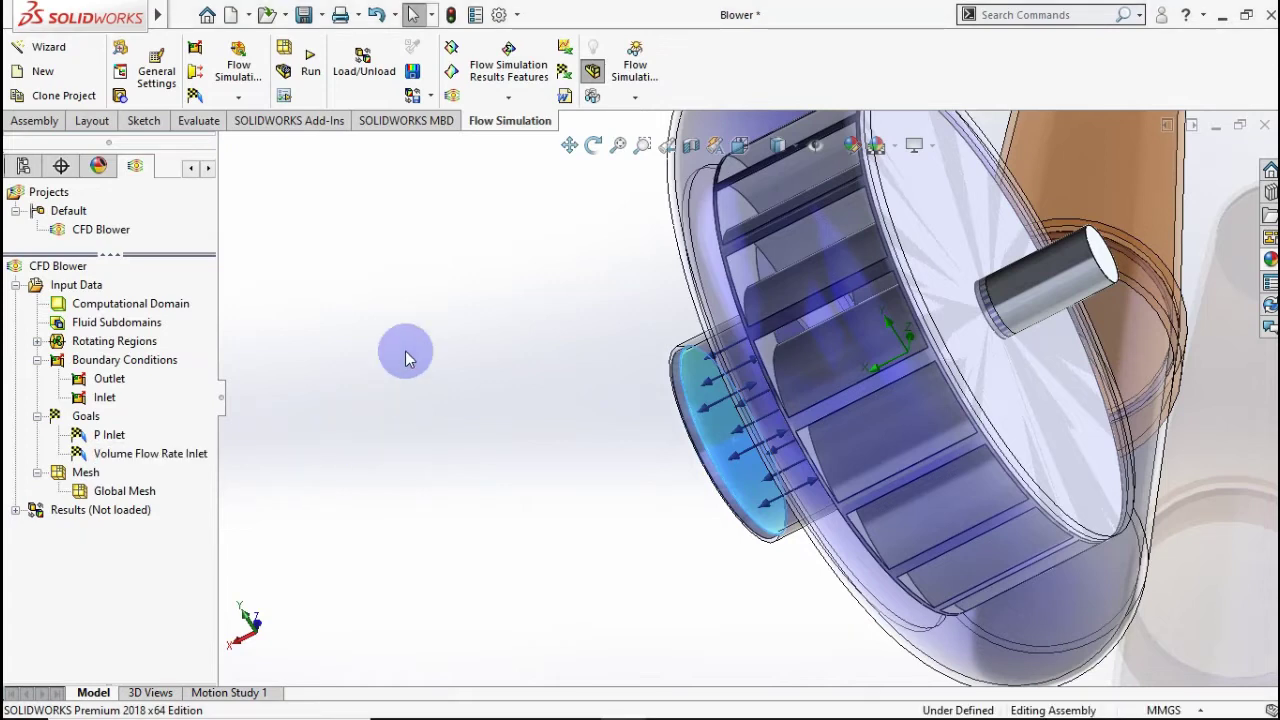
# - Insert surface goals on the outlet lid (LID1) face for average total pressure and volume flow rate
pyautogui.rightClick(93, 420)
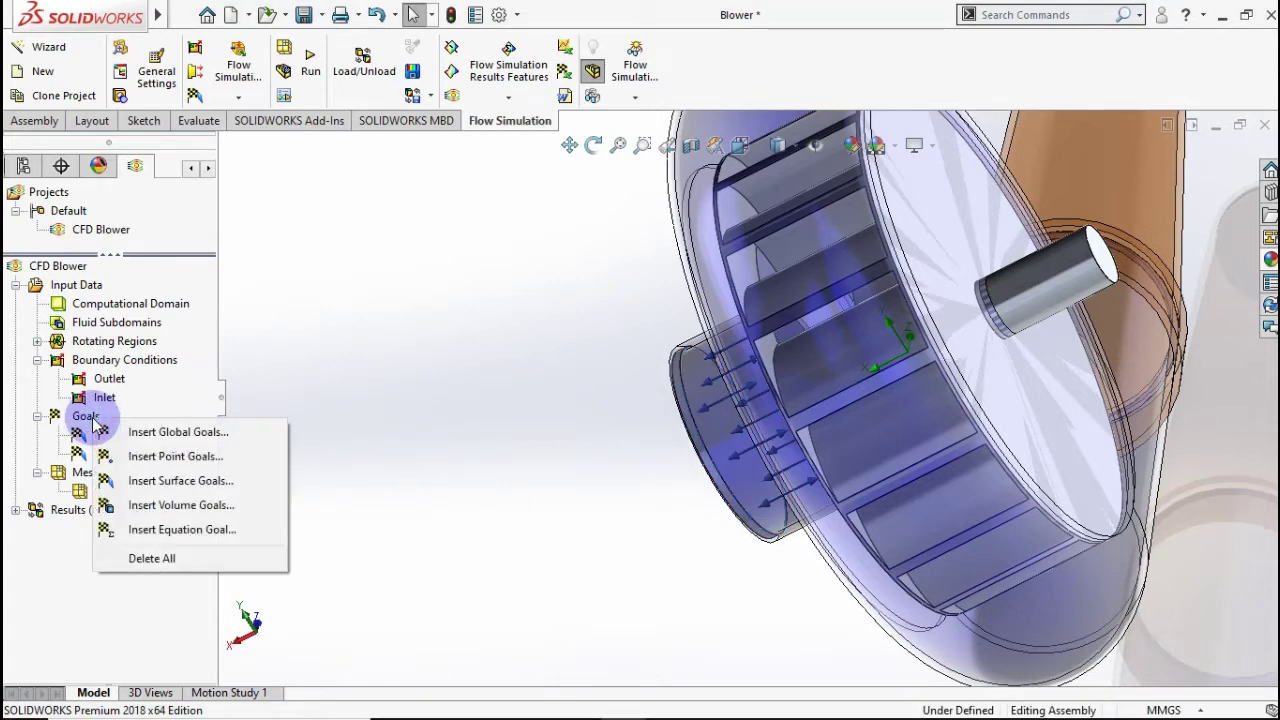
pyautogui.click(82, 418)
pyautogui.rightClick(82, 418)
pyautogui.click(377, 378)
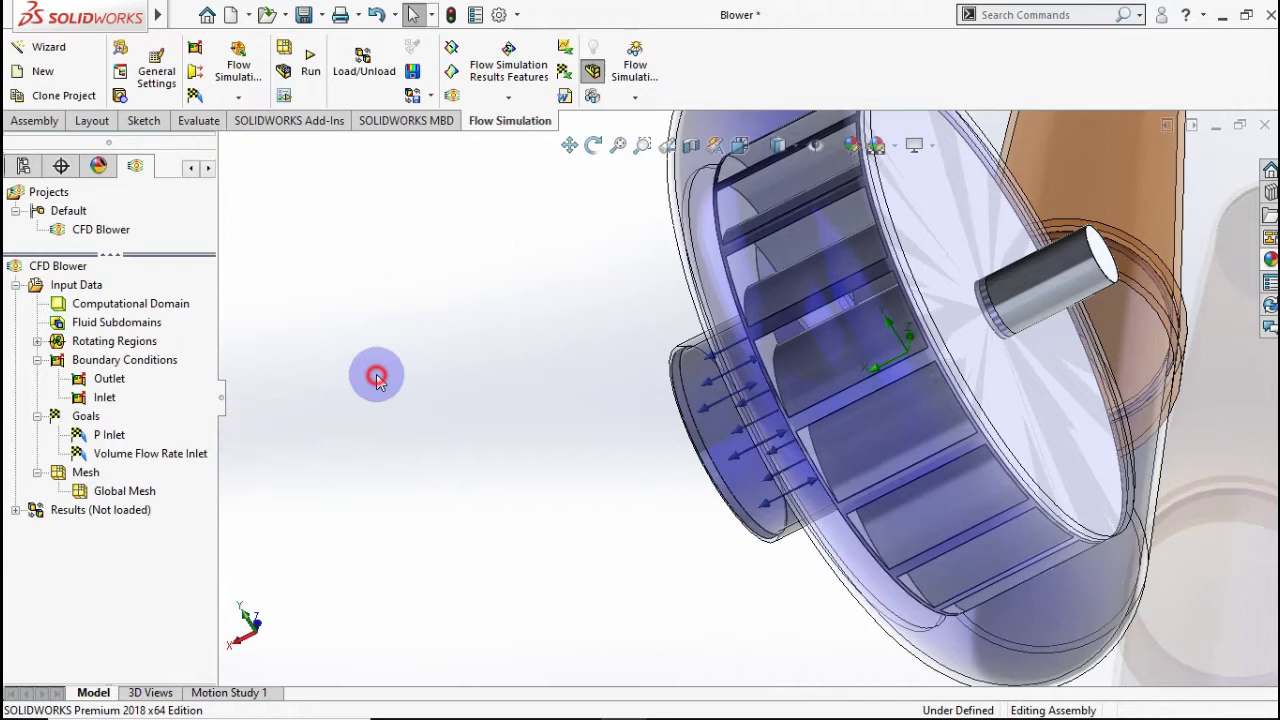
pyautogui.rightClick(80, 425)
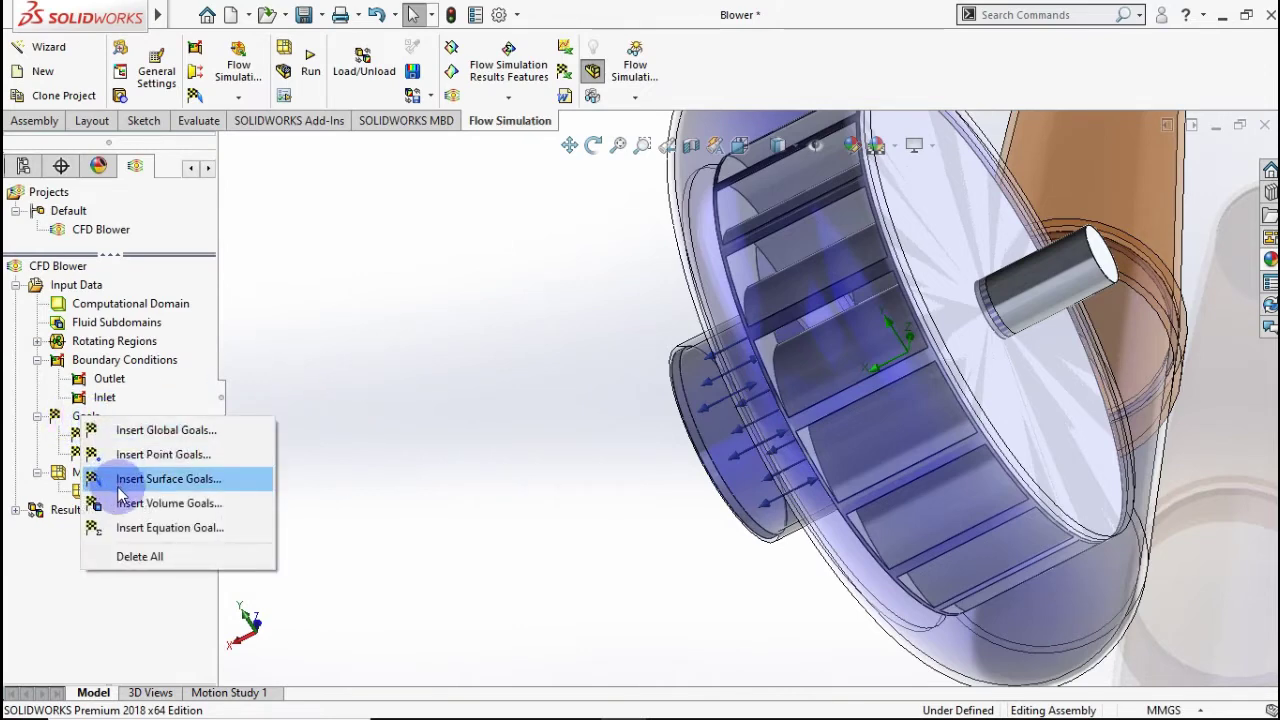
pyautogui.click(117, 480)
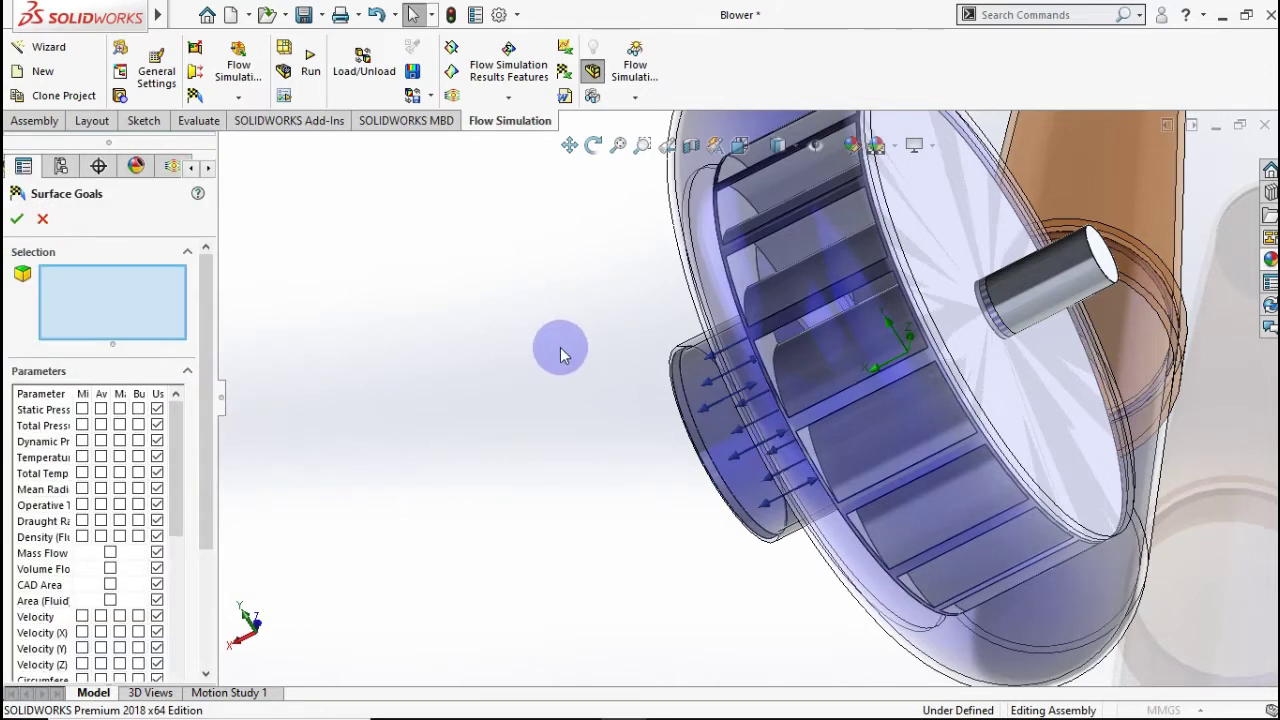
pyautogui.moveTo(593, 336); pyautogui.dragTo(470, 300, button='middle')
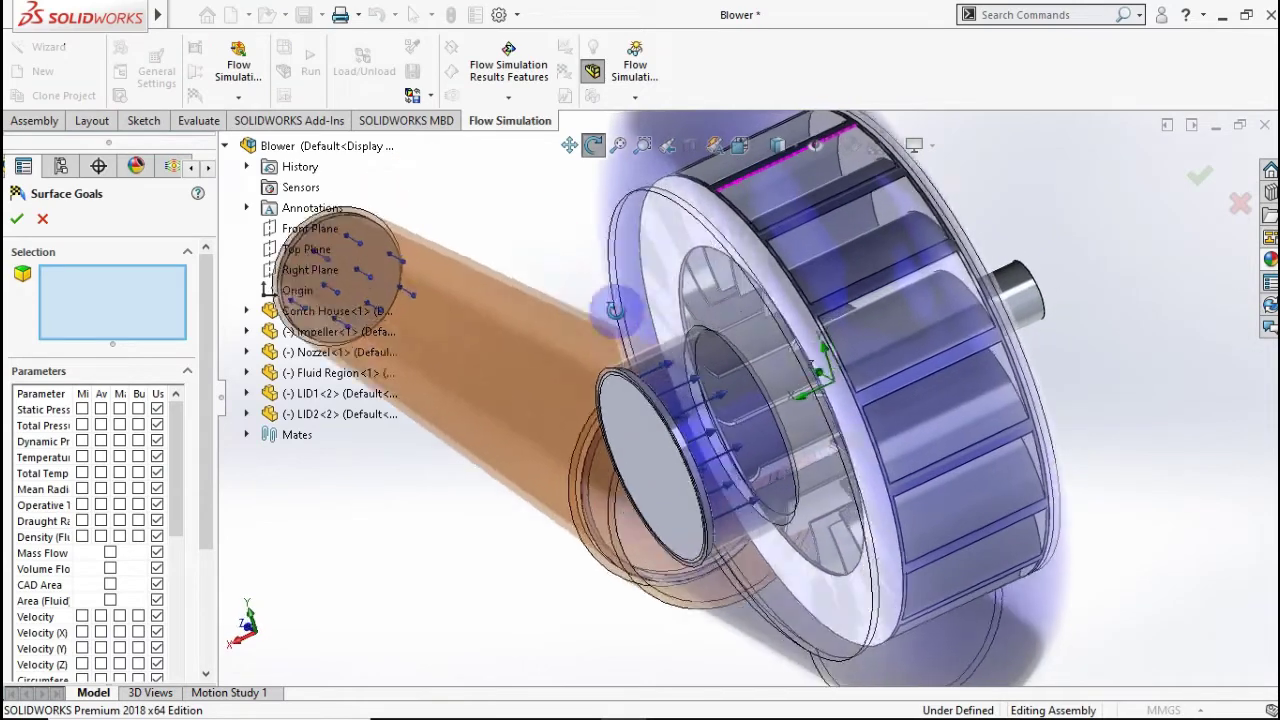
pyautogui.click(410, 287)
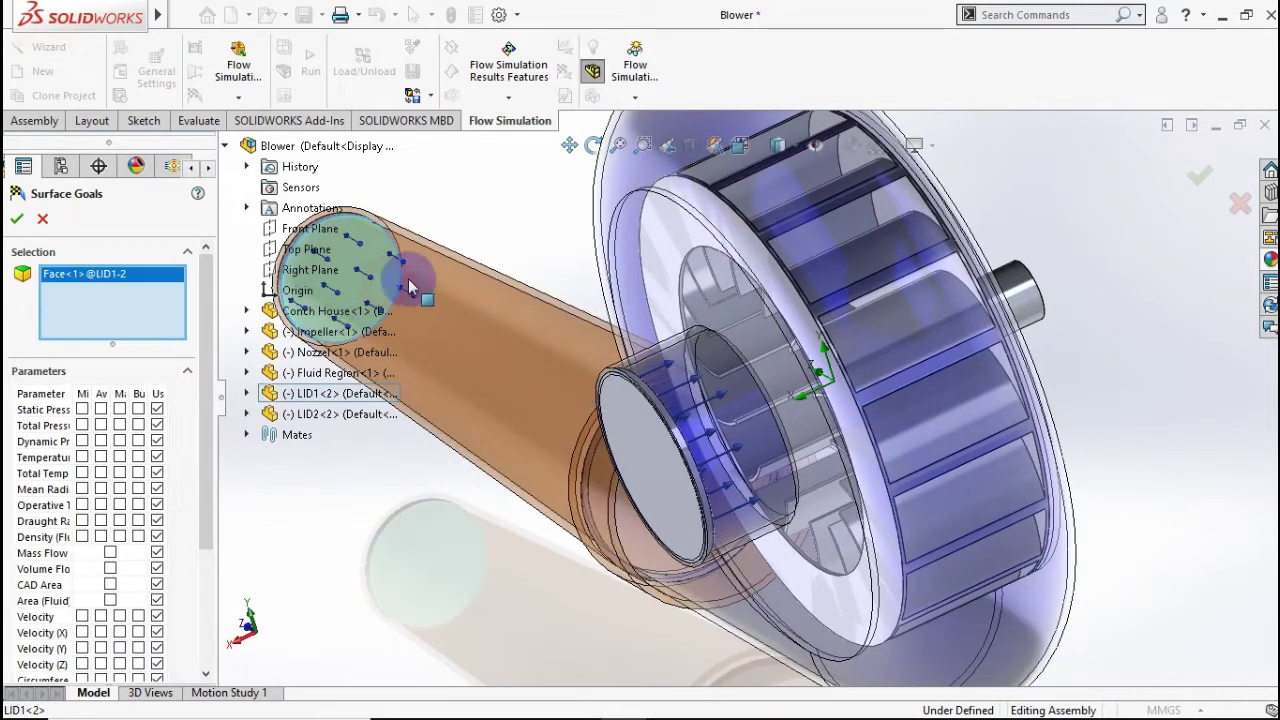
pyautogui.click(100, 426)
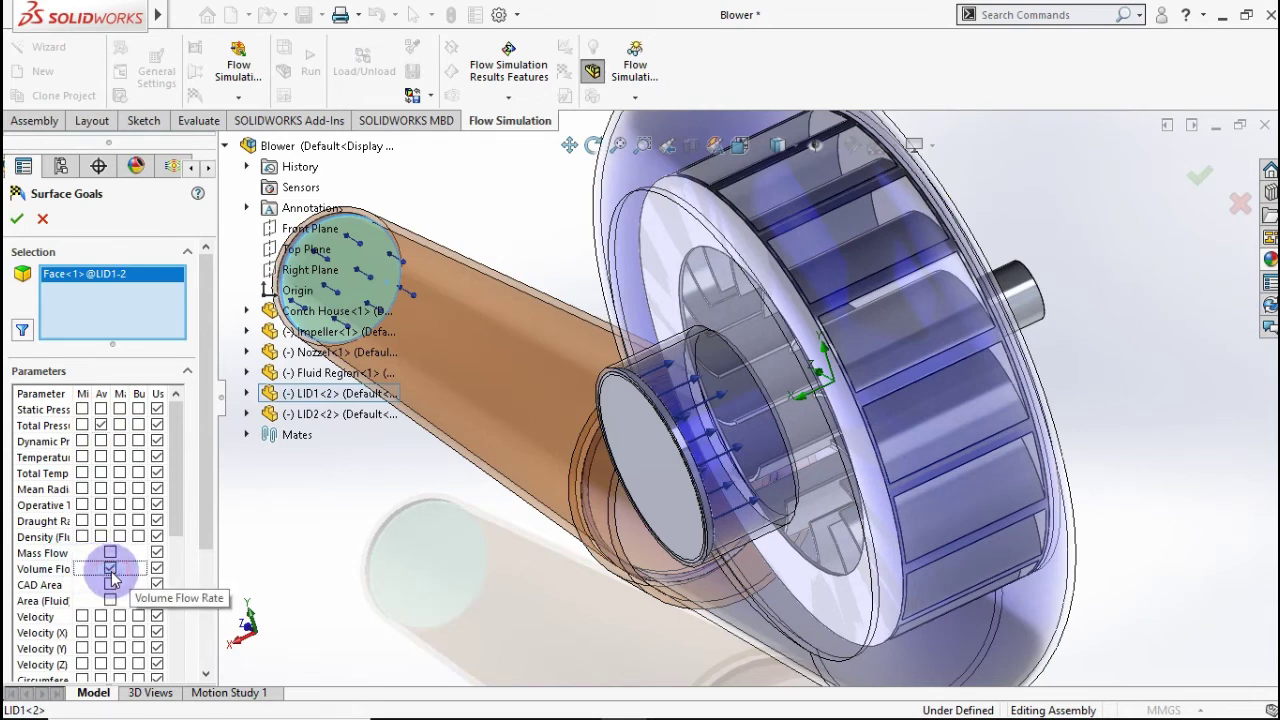
pyautogui.click(17, 219)
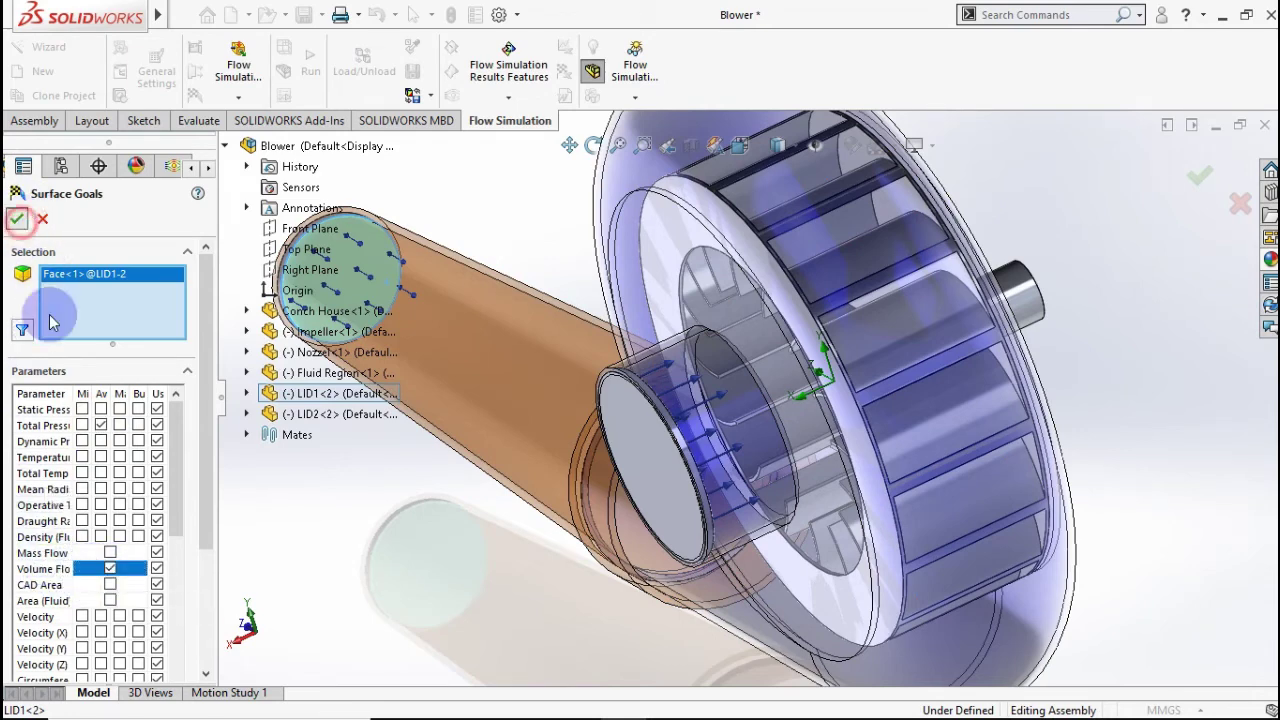
# - Rename the outlet goals to P Outlet and Volume Flow Rate Outlet
pyautogui.click(150, 472)
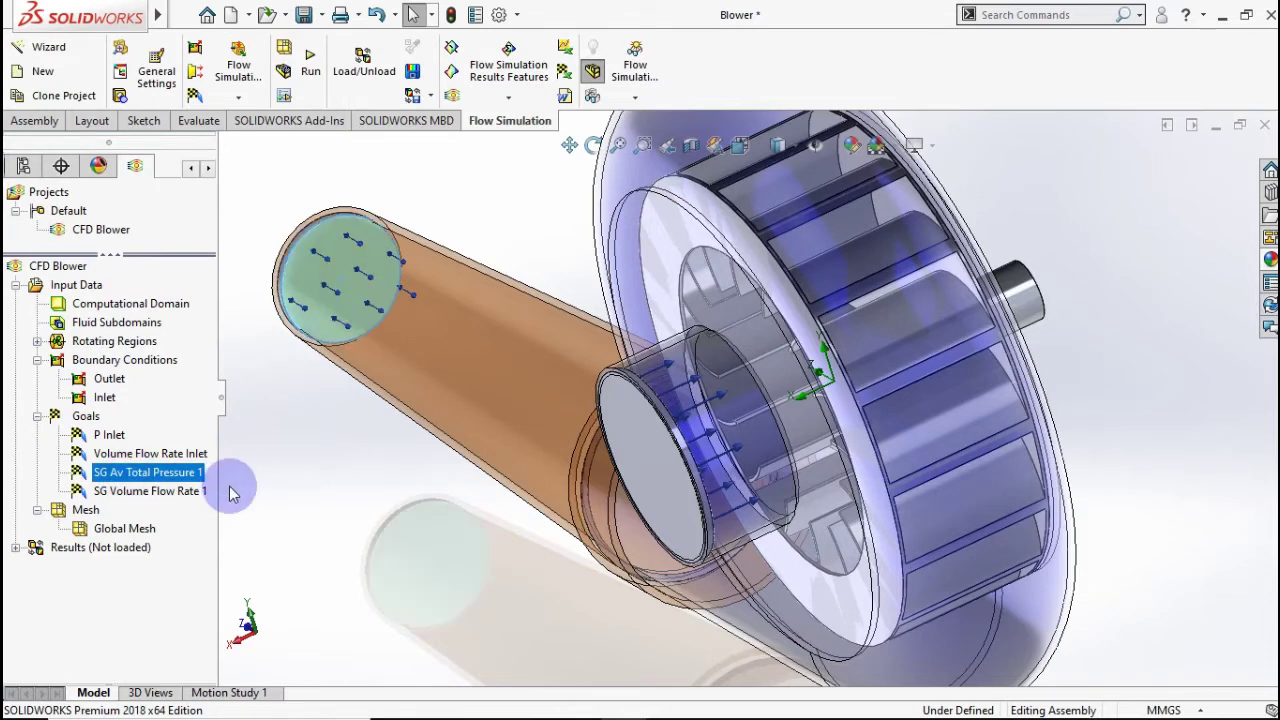
pyautogui.press('F2')
pyautogui.write('P Outlet')
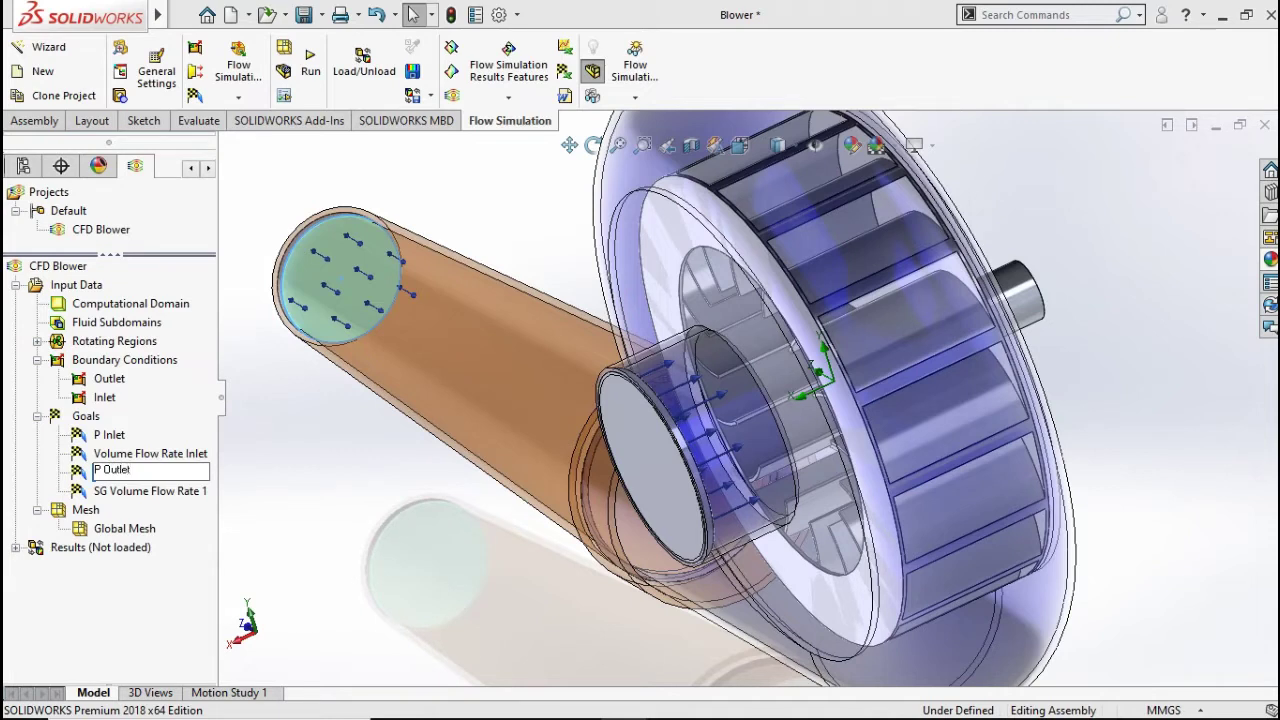
pyautogui.click(171, 495)
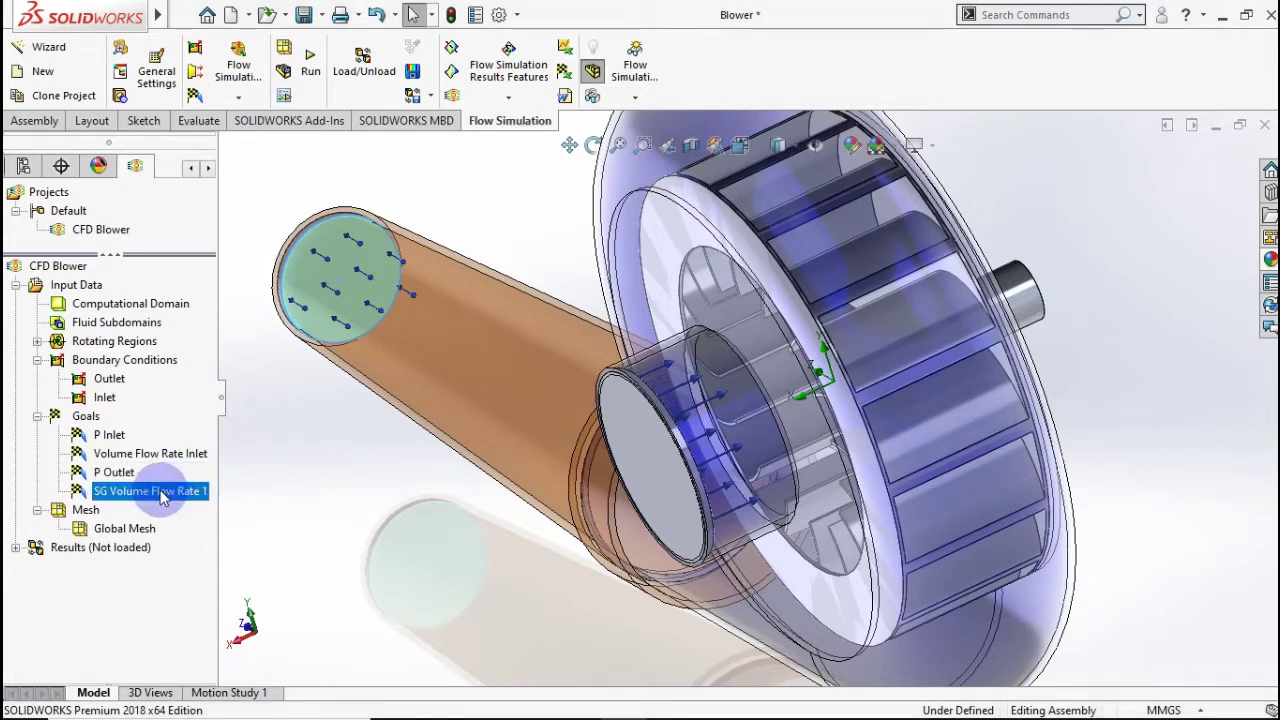
pyautogui.click(210, 495)
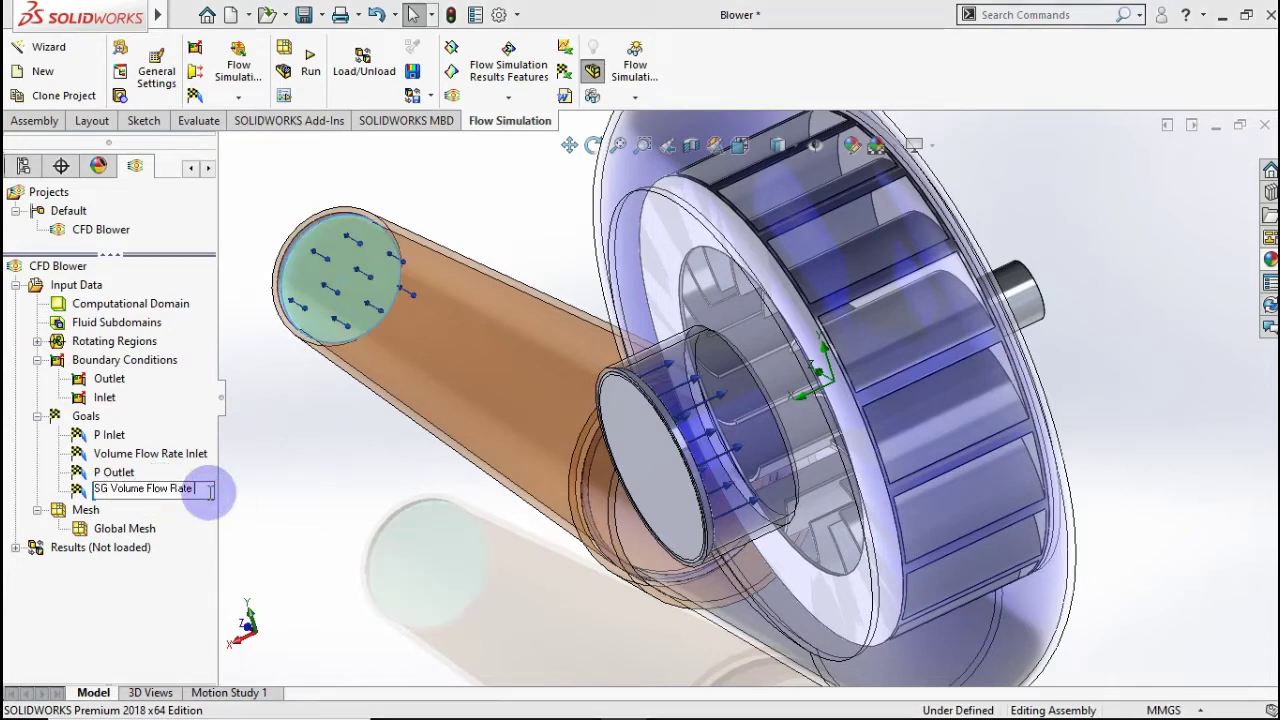
pyautogui.write('Outlet')
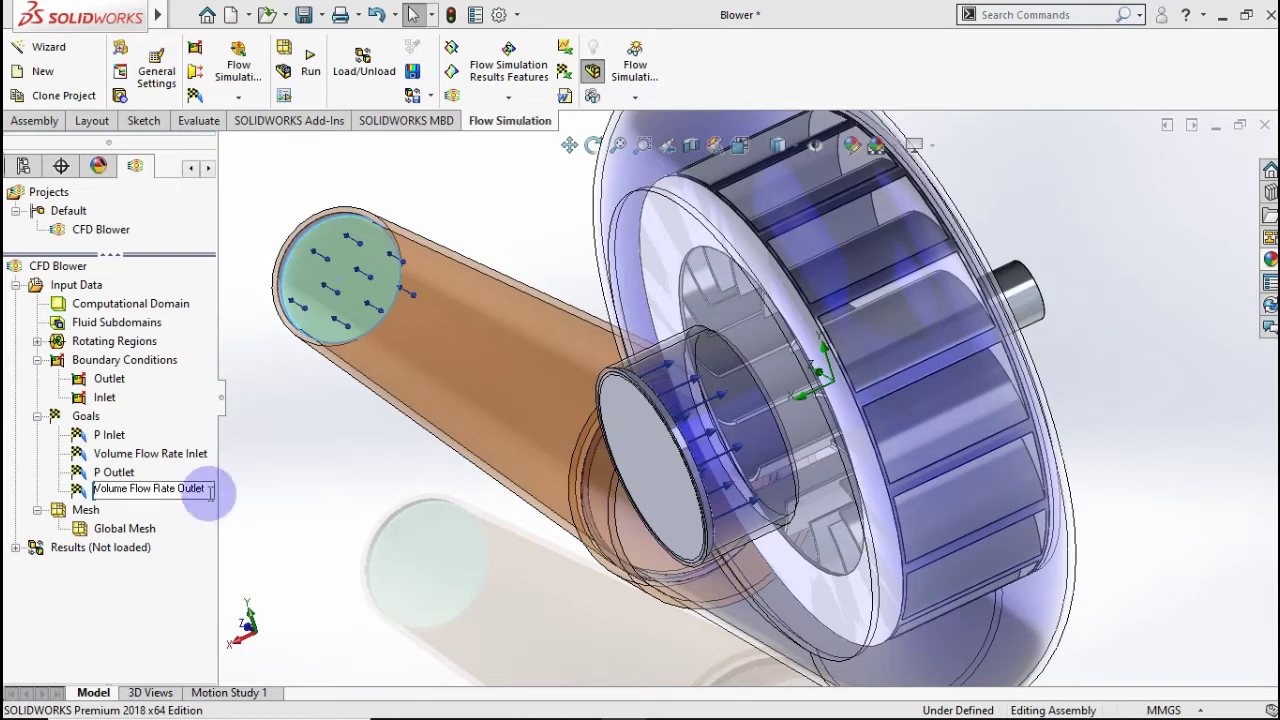
pyautogui.click(320, 490)
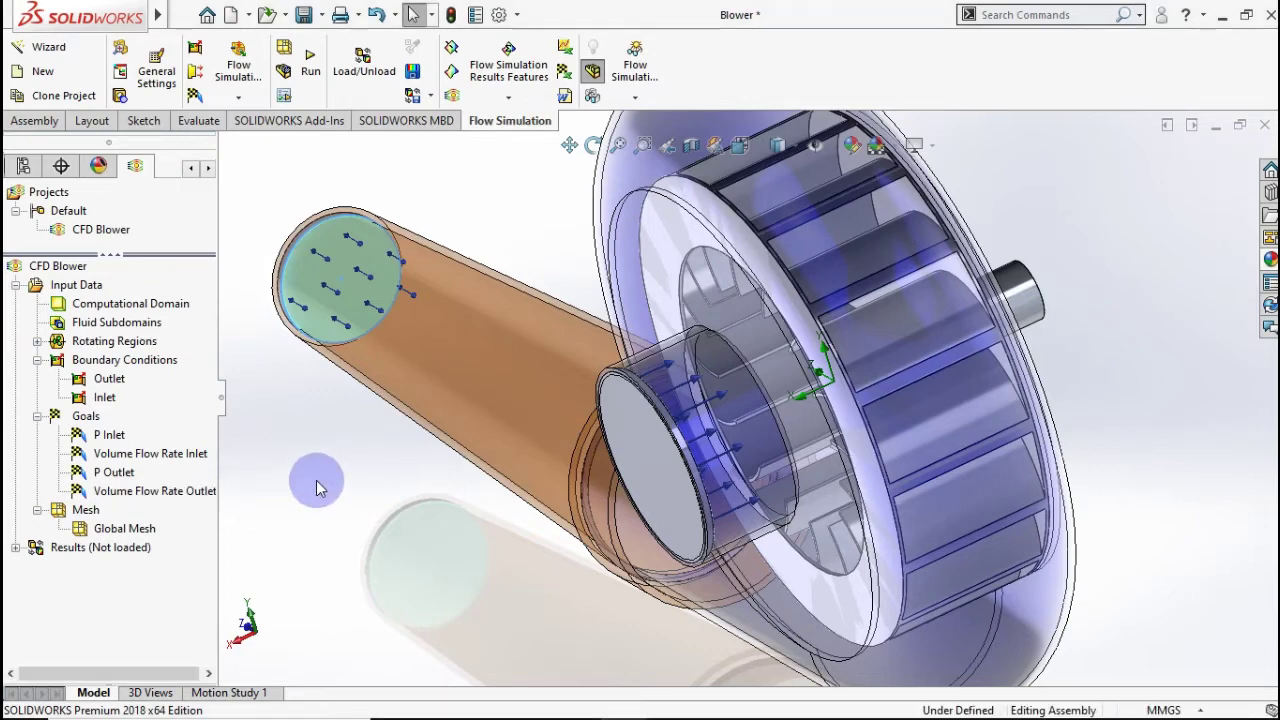
pyautogui.press('f')
pyautogui.moveTo(375, 497)
pyautogui.mouseDown(button='middle')
pyautogui.moveTo(366, 509)
pyautogui.moveTo(391, 471)
pyautogui.moveTo(445, 500)
pyautogui.mouseUp(button='middle')
# - Insert a Torque (X) surface goal on all of the impeller's faces
pyautogui.press('f')
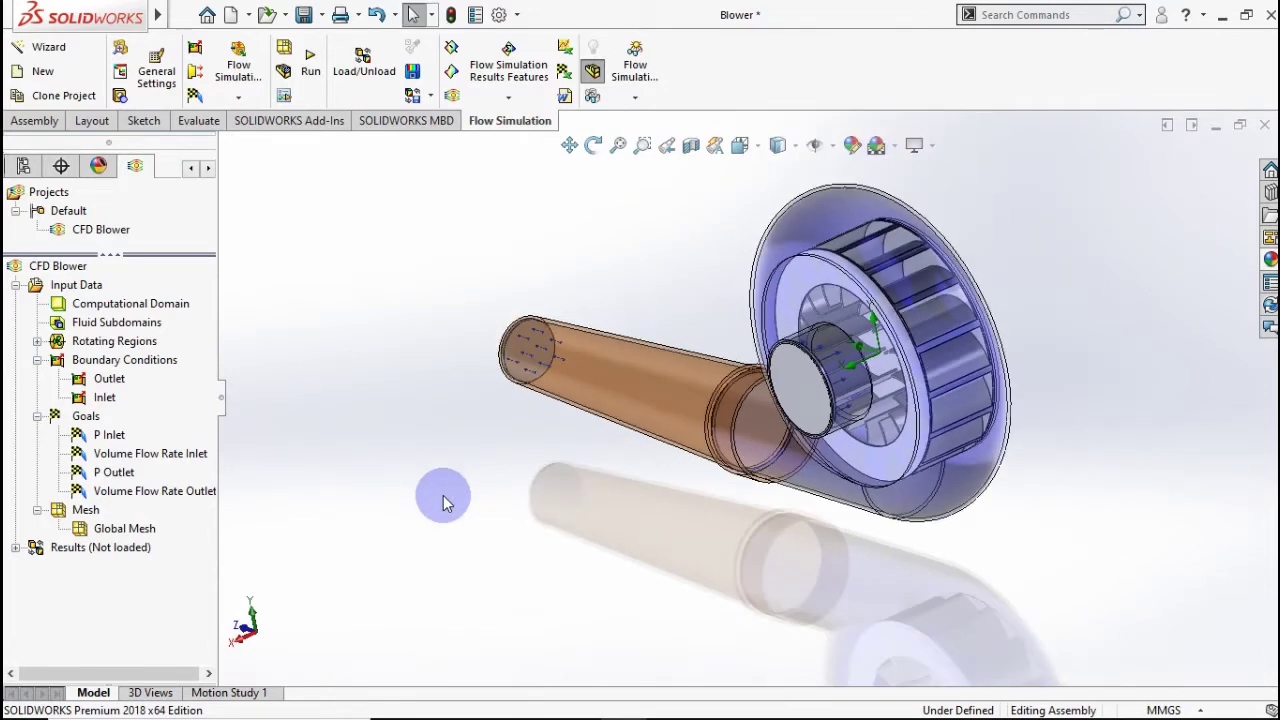
pyautogui.hotkey('ctrl', '7')
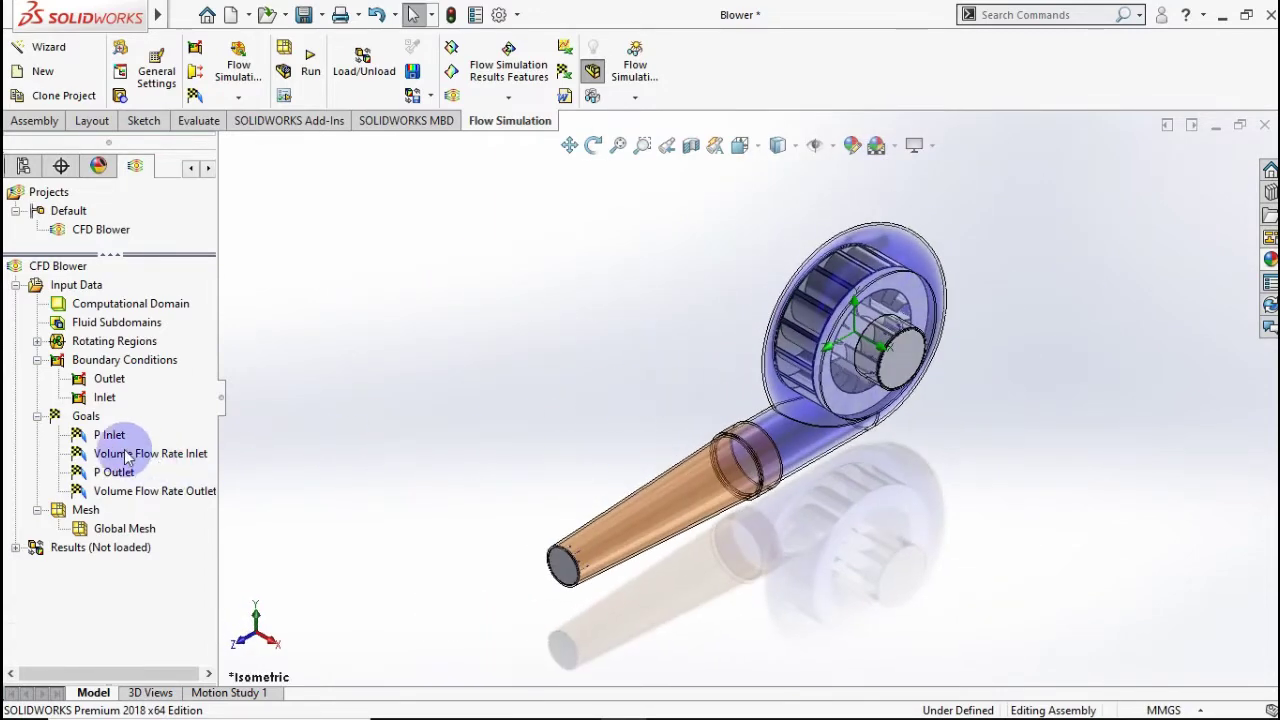
pyautogui.rightClick(96, 420)
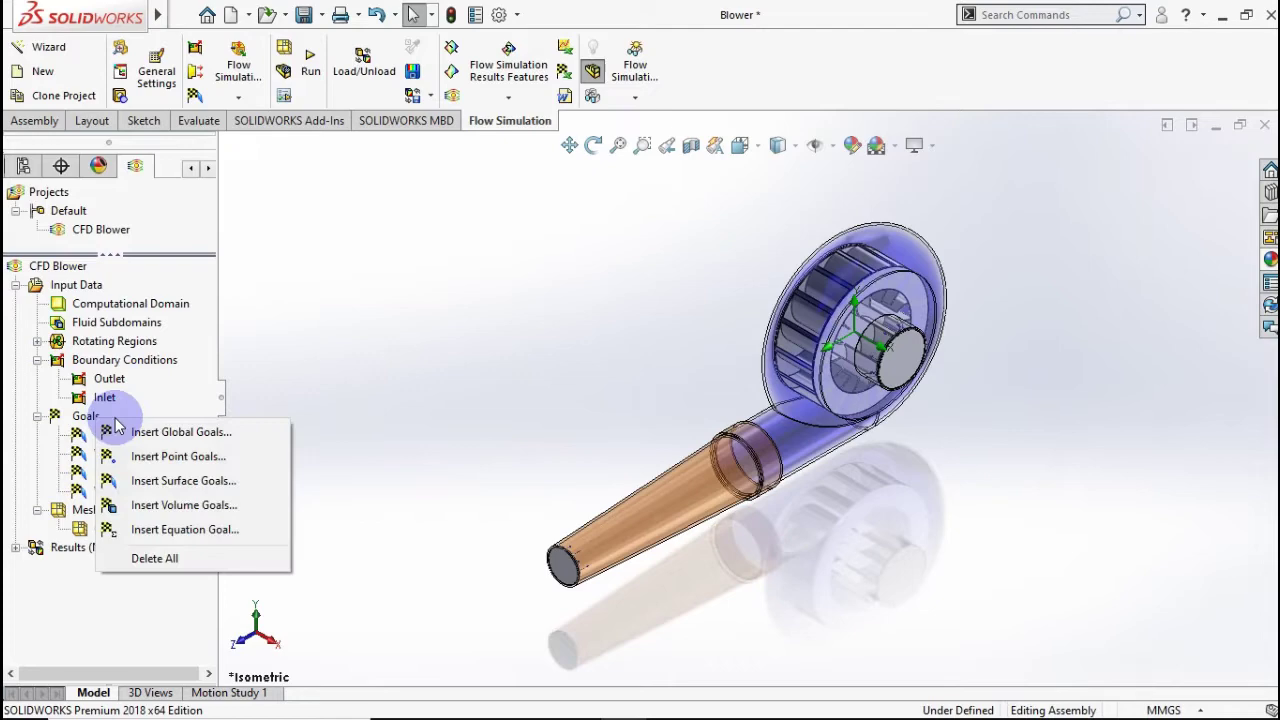
pyautogui.click(190, 484)
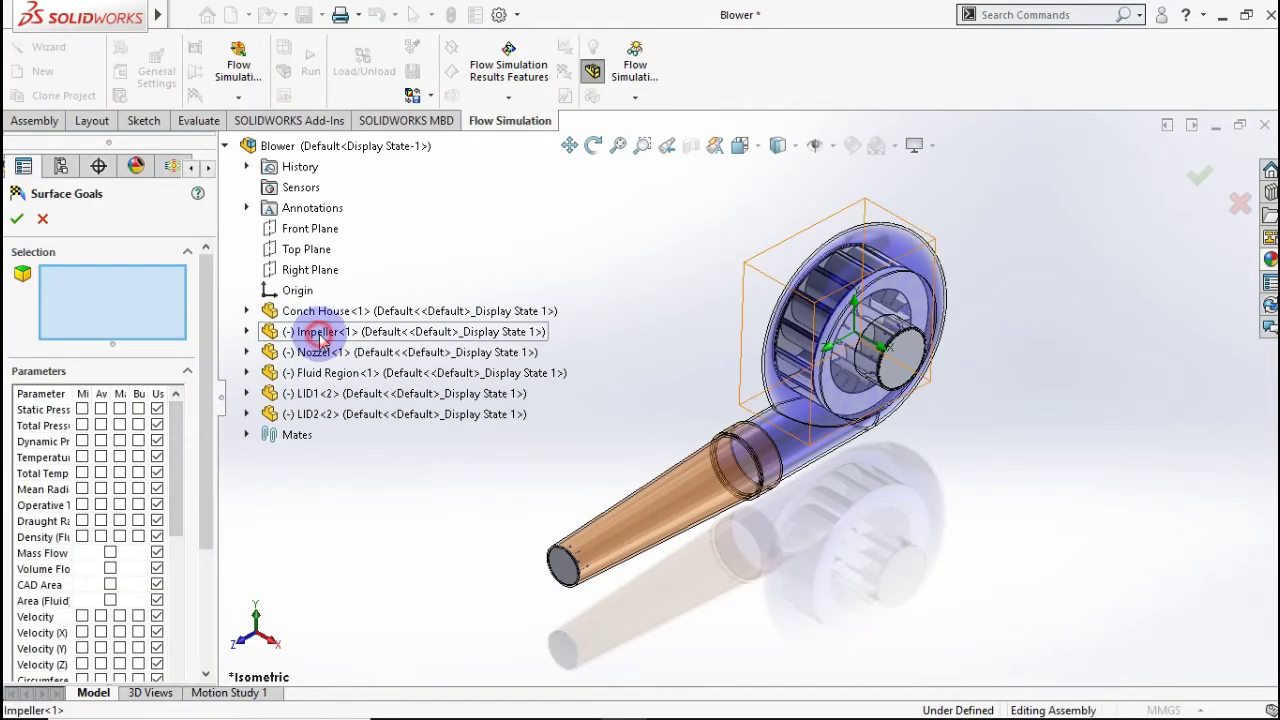
pyautogui.click(318, 334)
pyautogui.click(22, 307)
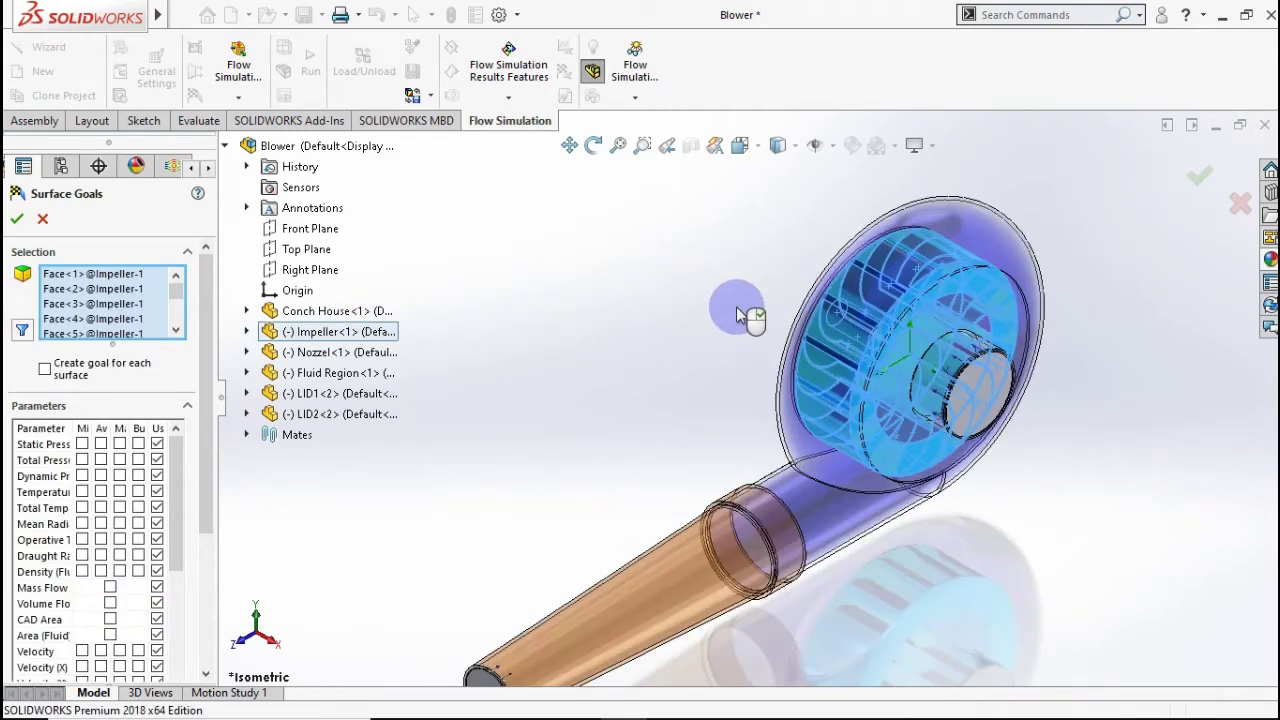
pyautogui.moveTo(740, 313)
pyautogui.mouseDown(button='middle')
pyautogui.moveTo(787, 318)
pyautogui.moveTo(761, 343)
pyautogui.moveTo(646, 343)
pyautogui.mouseUp(button='middle')
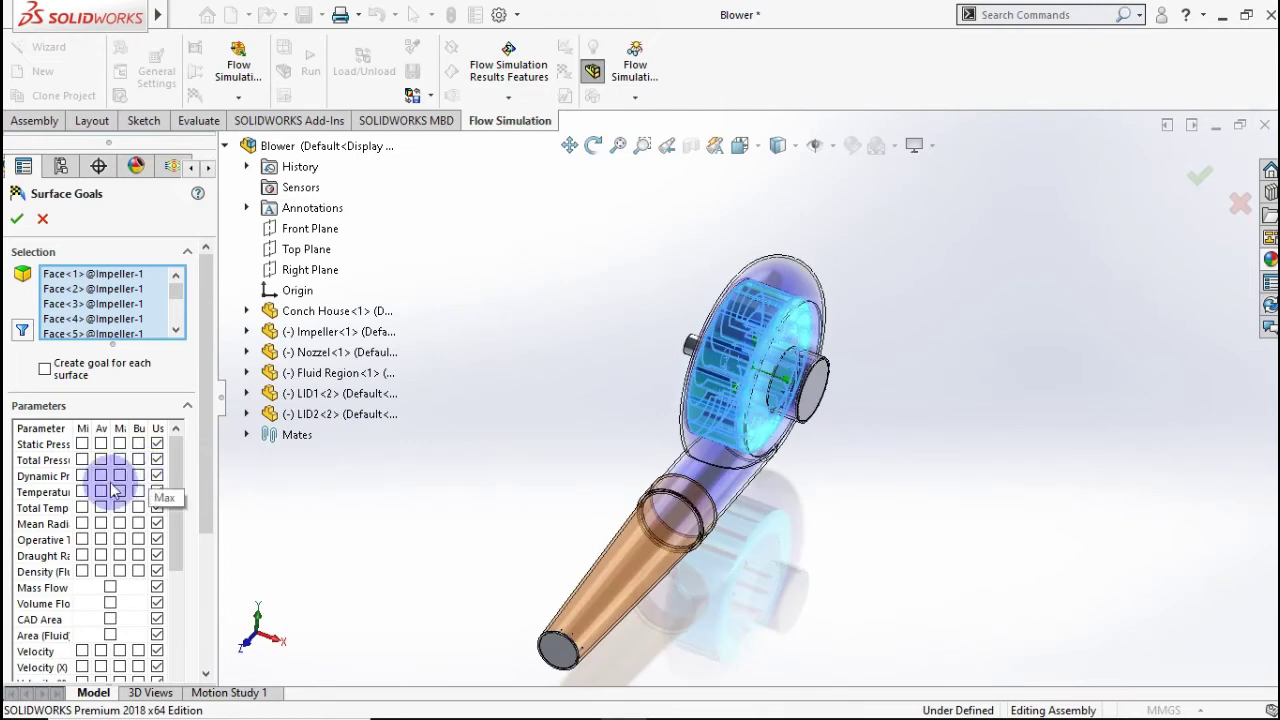
pyautogui.moveTo(200, 443); pyautogui.dragTo(190, 603)
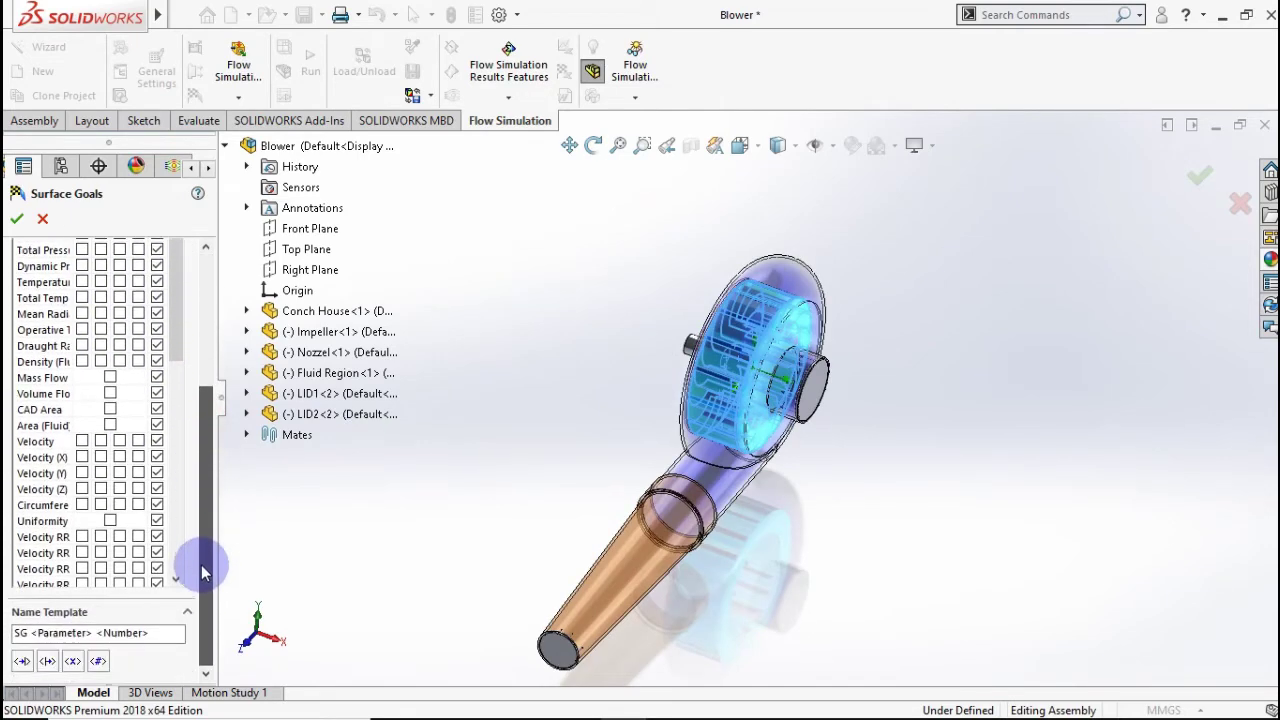
pyautogui.click(202, 476)
pyautogui.moveTo(202, 476)
pyautogui.mouseDown()
pyautogui.moveTo(206, 423)
pyautogui.moveTo(171, 471)
pyautogui.moveTo(171, 643)
pyautogui.mouseUp()
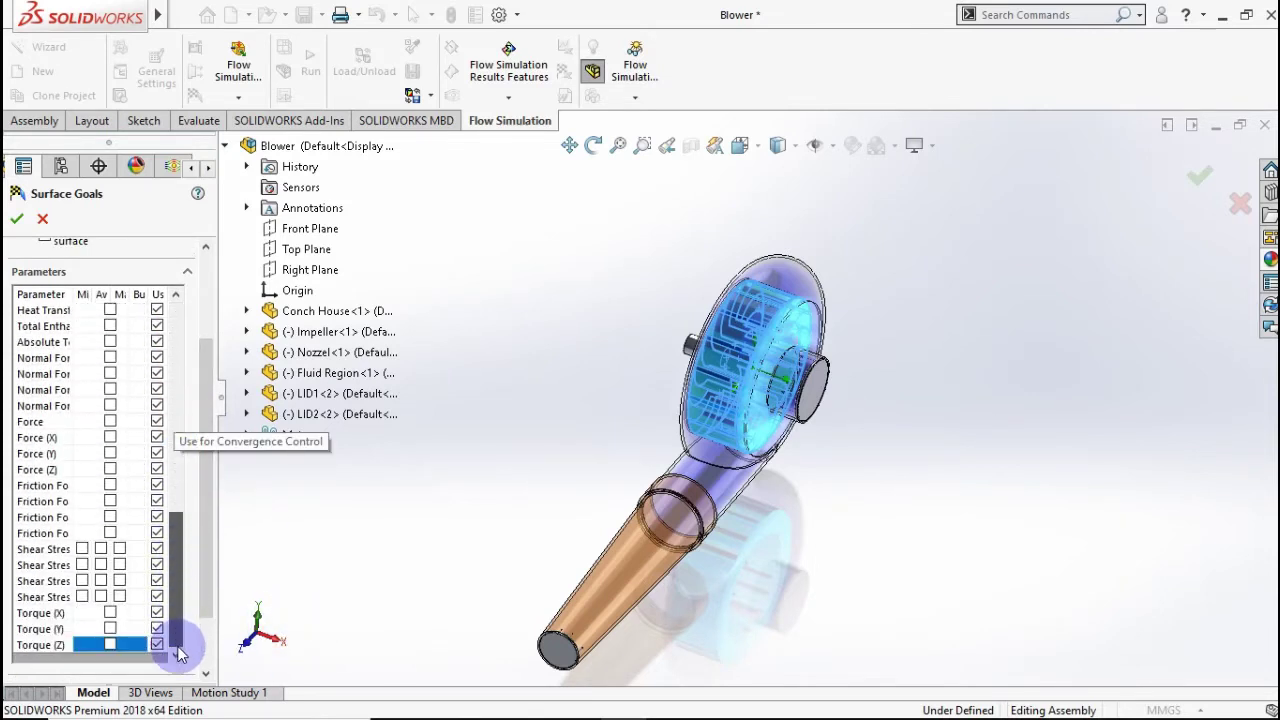
pyautogui.click(84, 641)
pyautogui.click(113, 613)
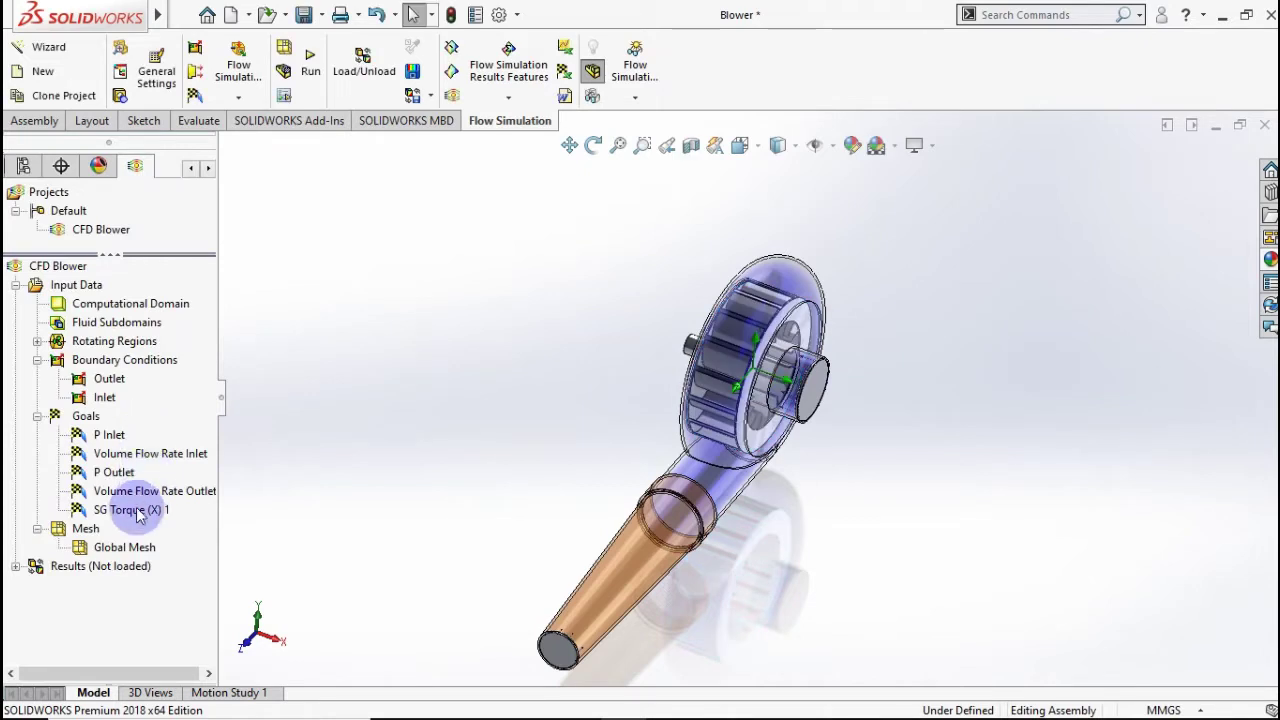
# - Rename the new torque goal to Torque
pyautogui.click(135, 512)
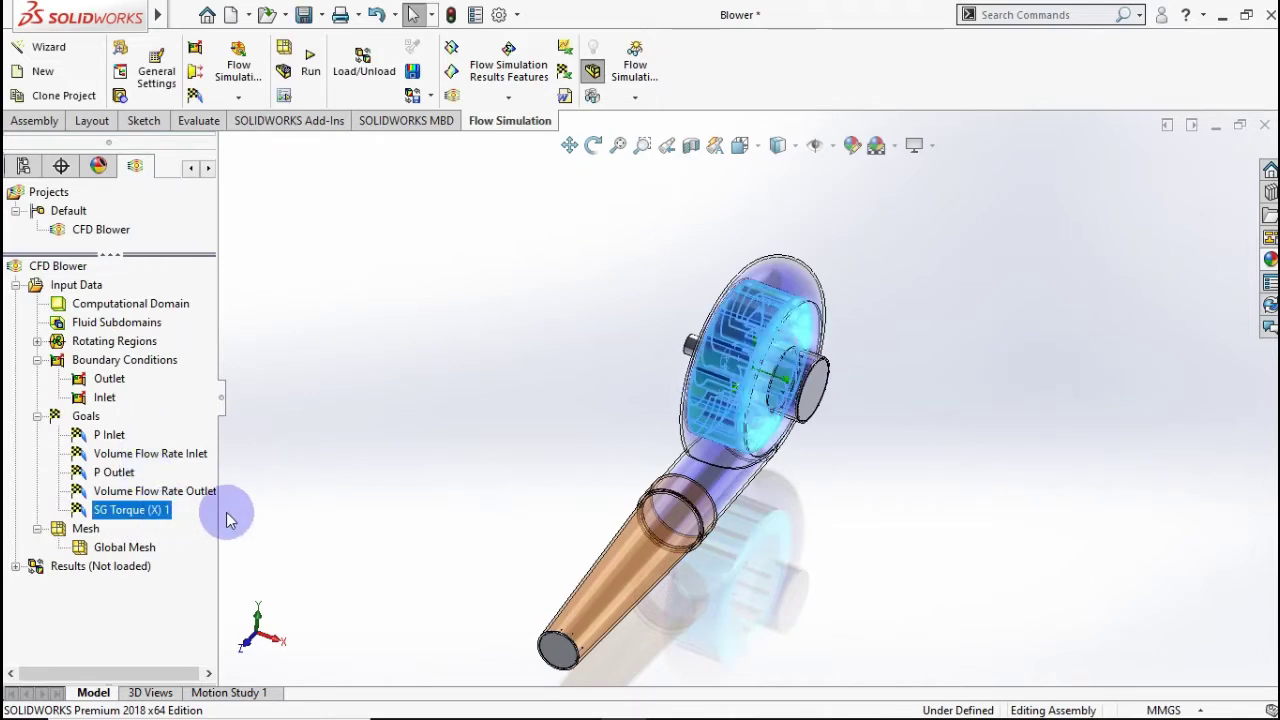
pyautogui.press('F2')
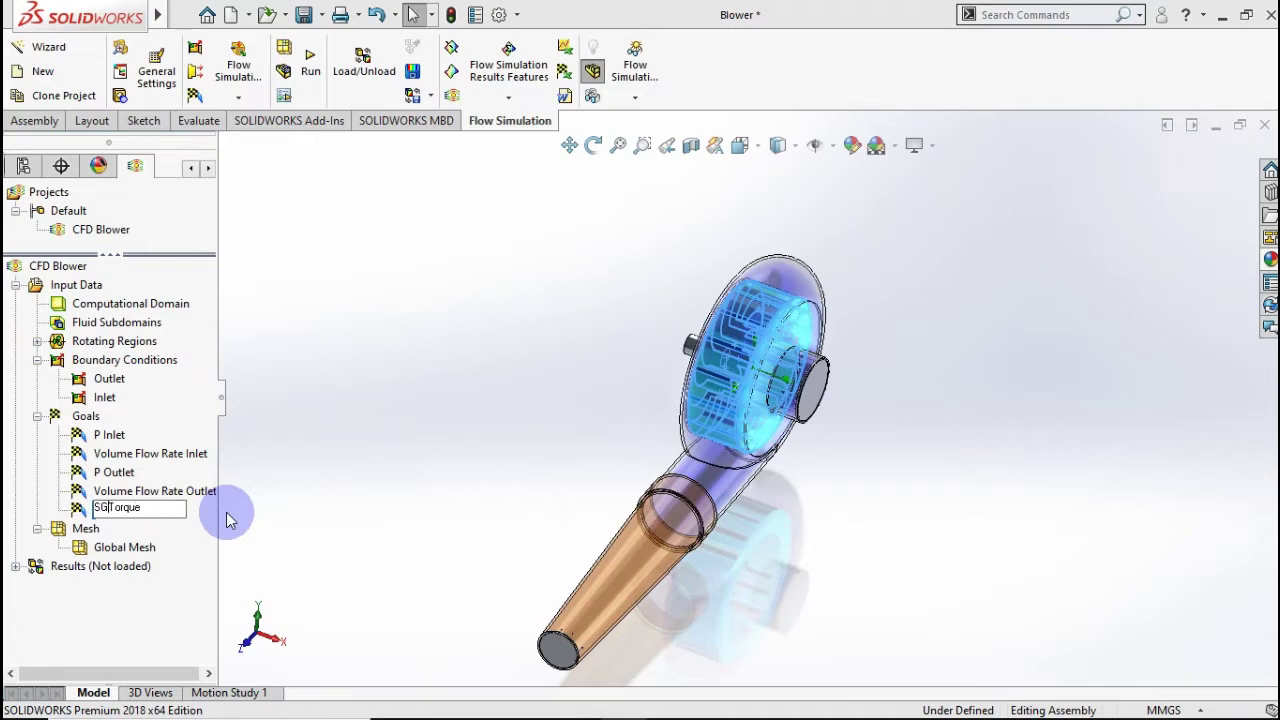
pyautogui.click(335, 449)
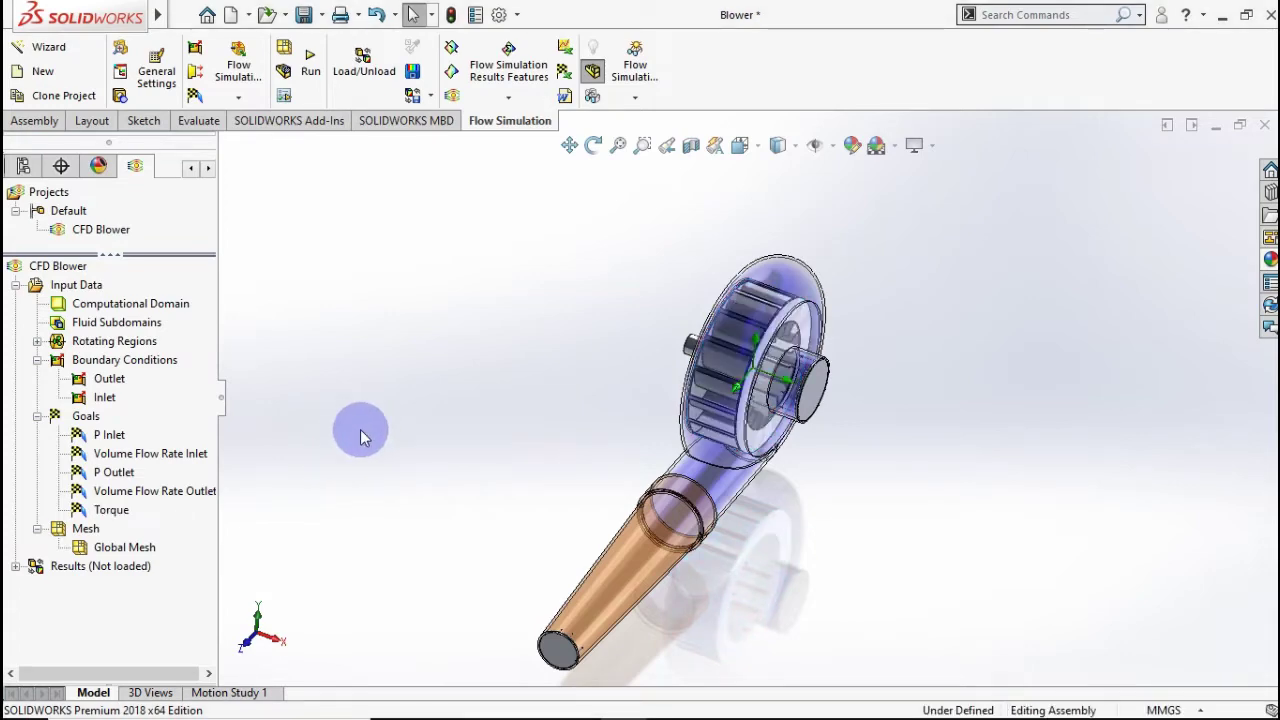
pyautogui.hotkey('ctrl', '7')
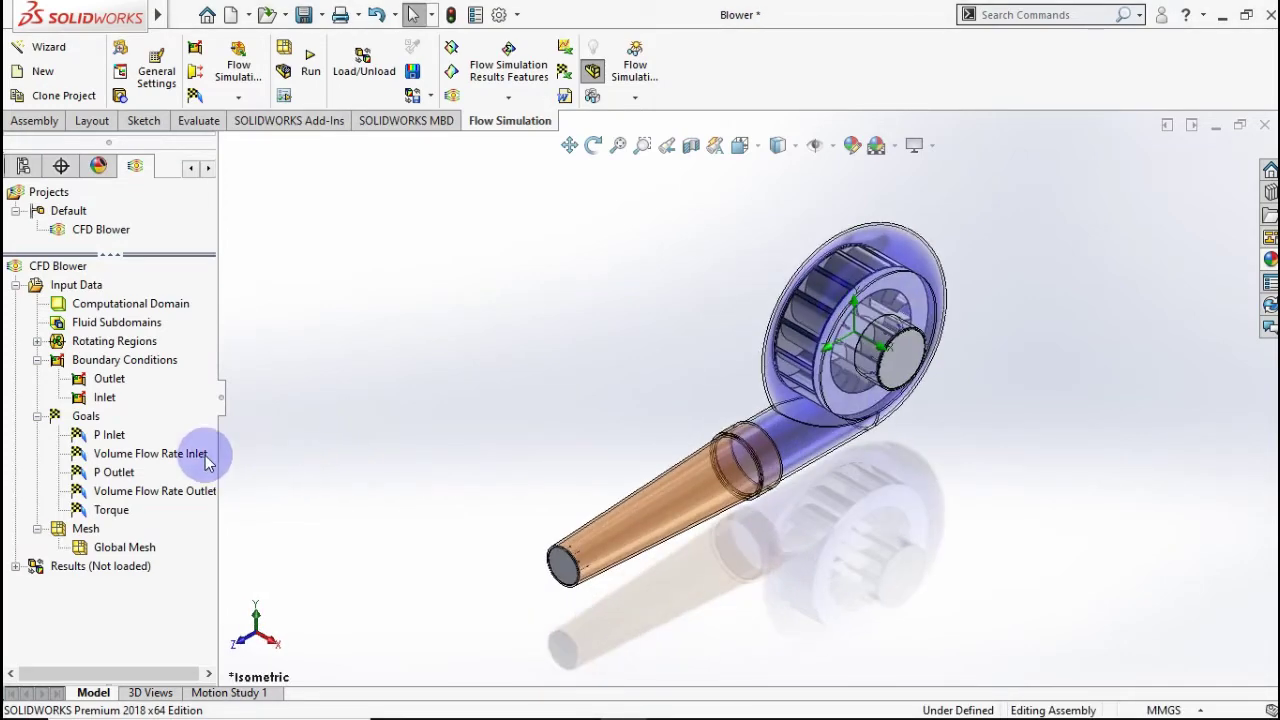
# - Start an equation goal named Pressure Drop with Pressure & stress units
pyautogui.rightClick(83, 418)
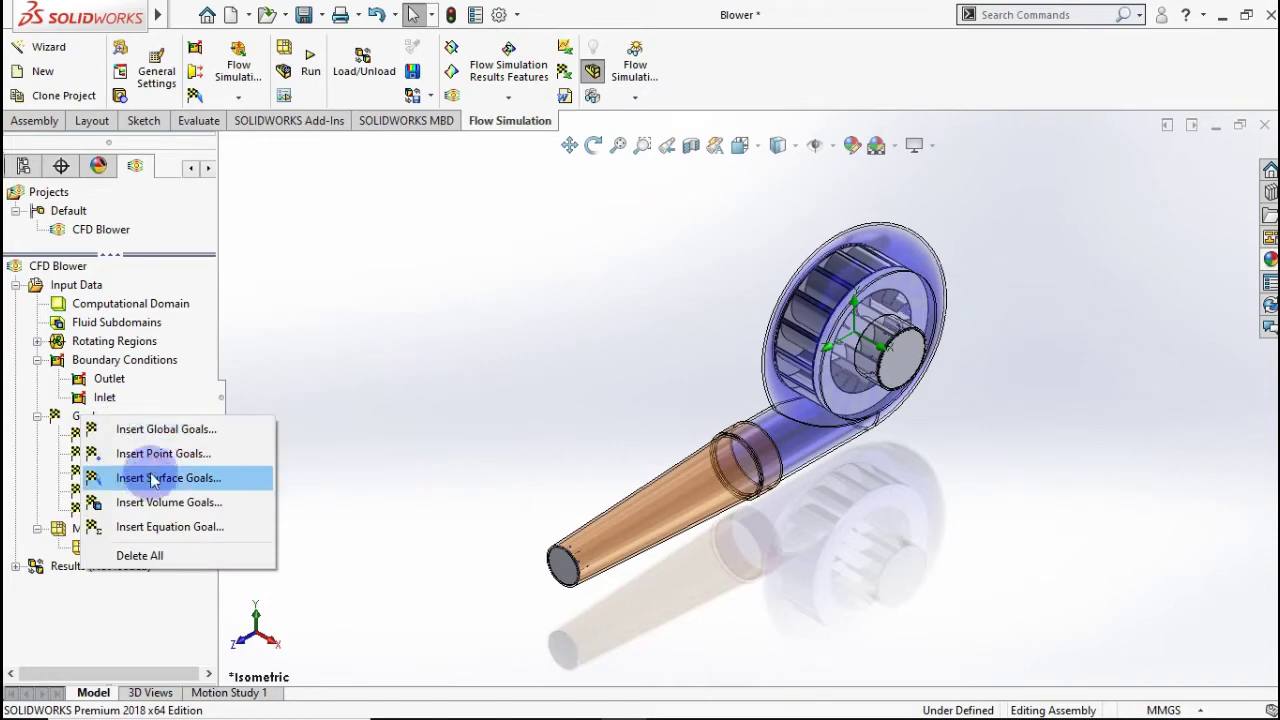
pyautogui.click(152, 530)
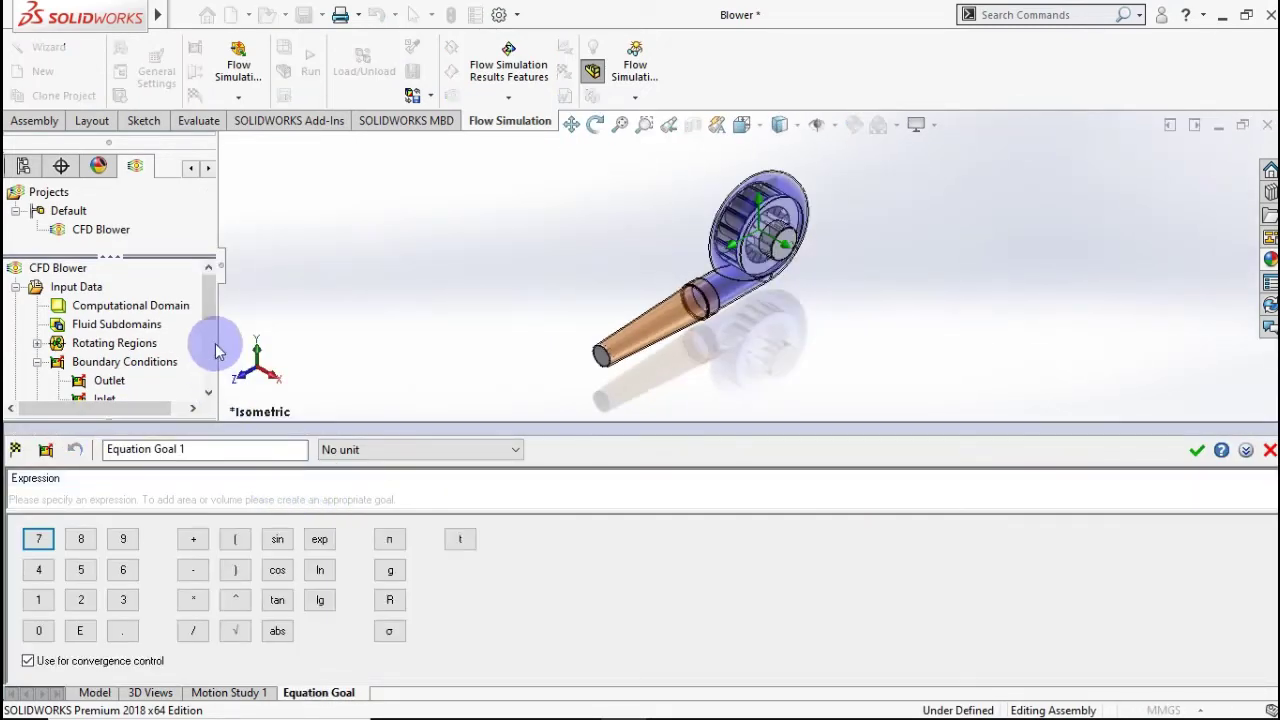
pyautogui.click(190, 449)
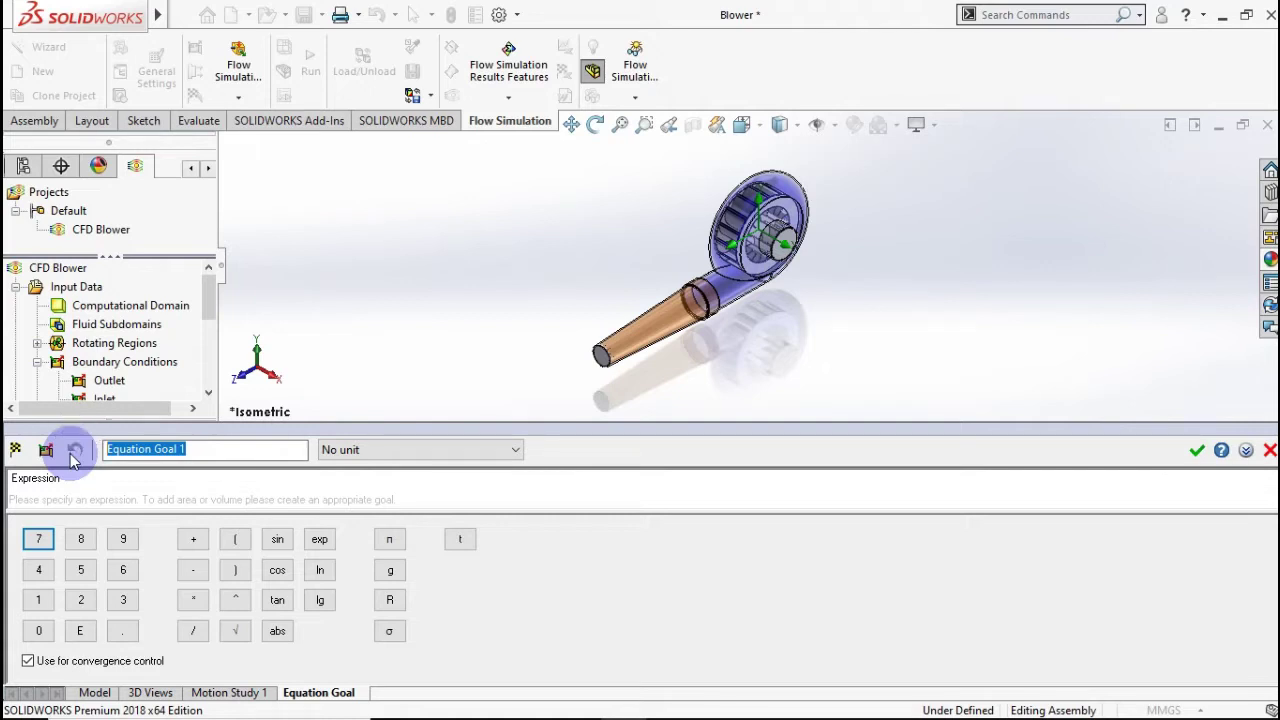
pyautogui.write('Pressu')
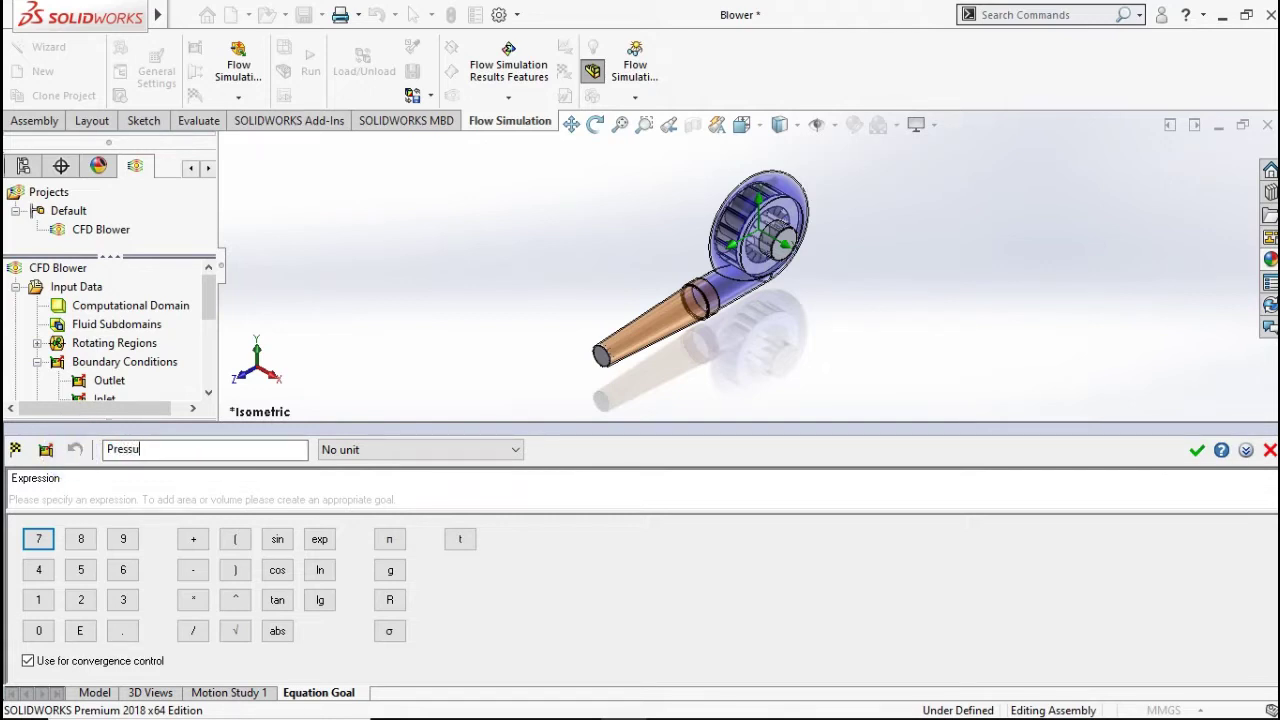
pyautogui.write('re Dr')
pyautogui.write('op')
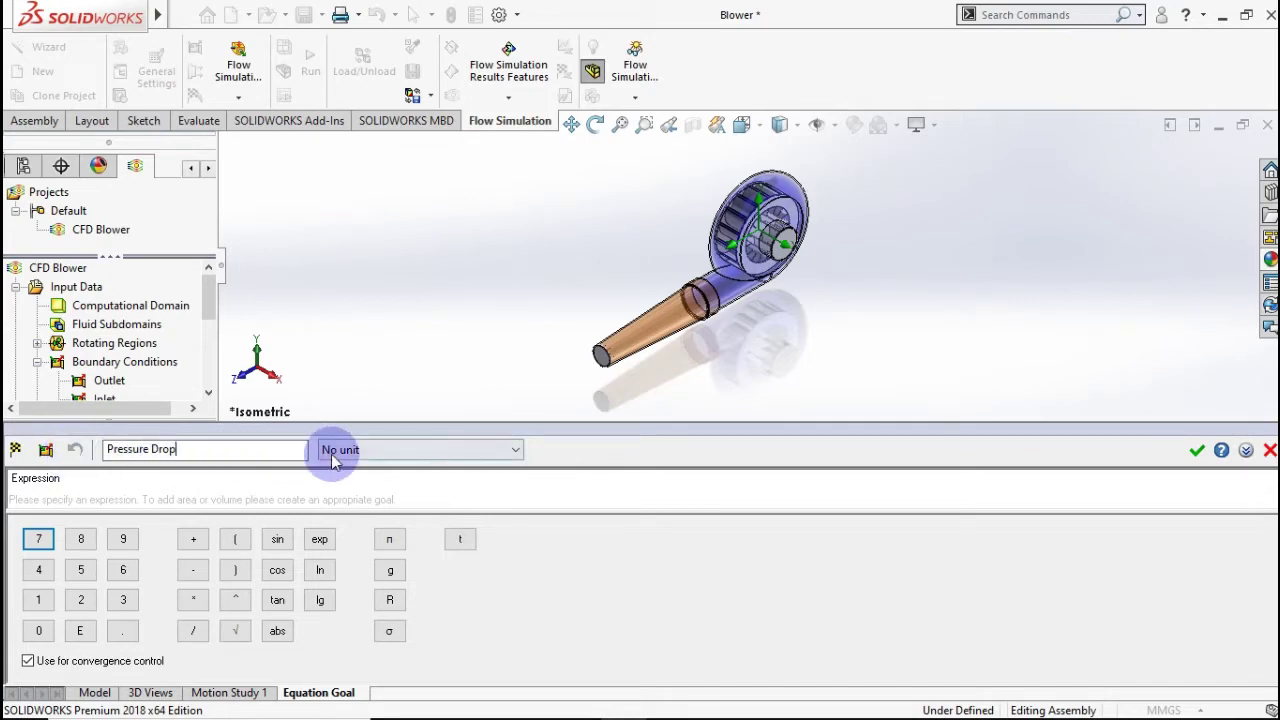
pyautogui.click(336, 449)
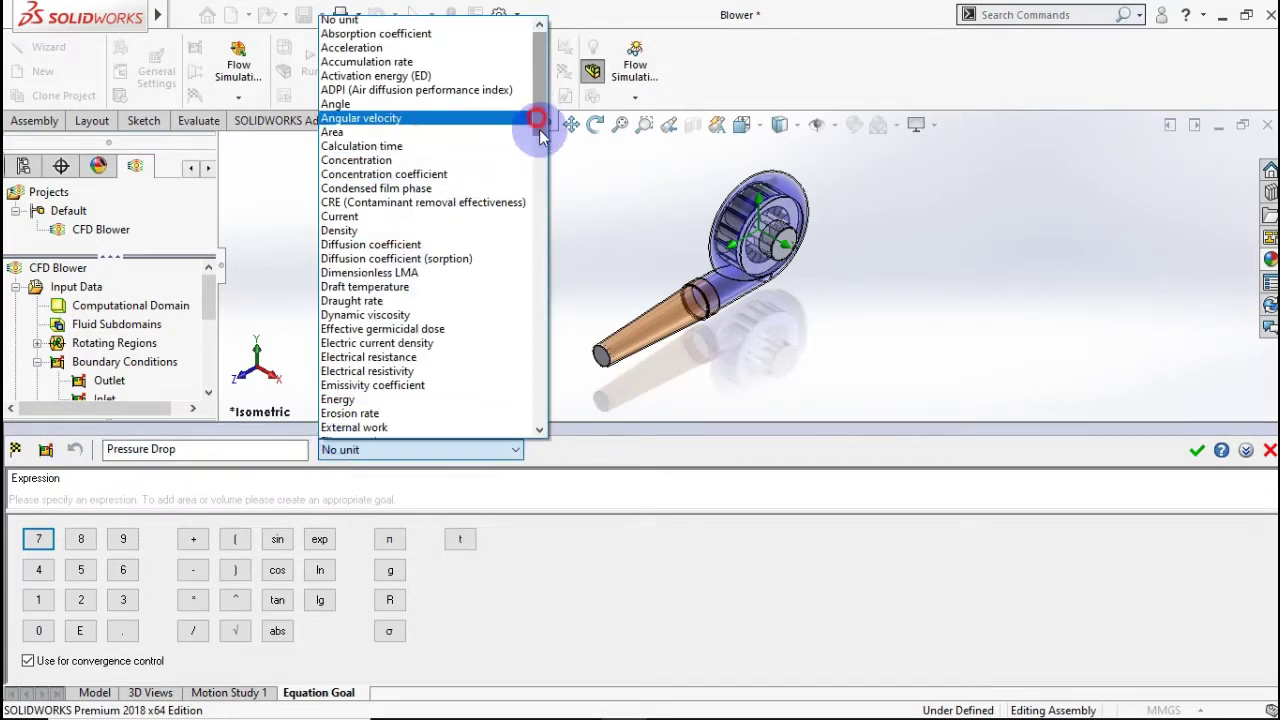
pyautogui.moveTo(533, 128)
pyautogui.mouseDown()
pyautogui.moveTo(533, 424)
pyautogui.moveTo(524, 192)
pyautogui.moveTo(523, 337)
pyautogui.moveTo(523, 300)
pyautogui.mouseUp()
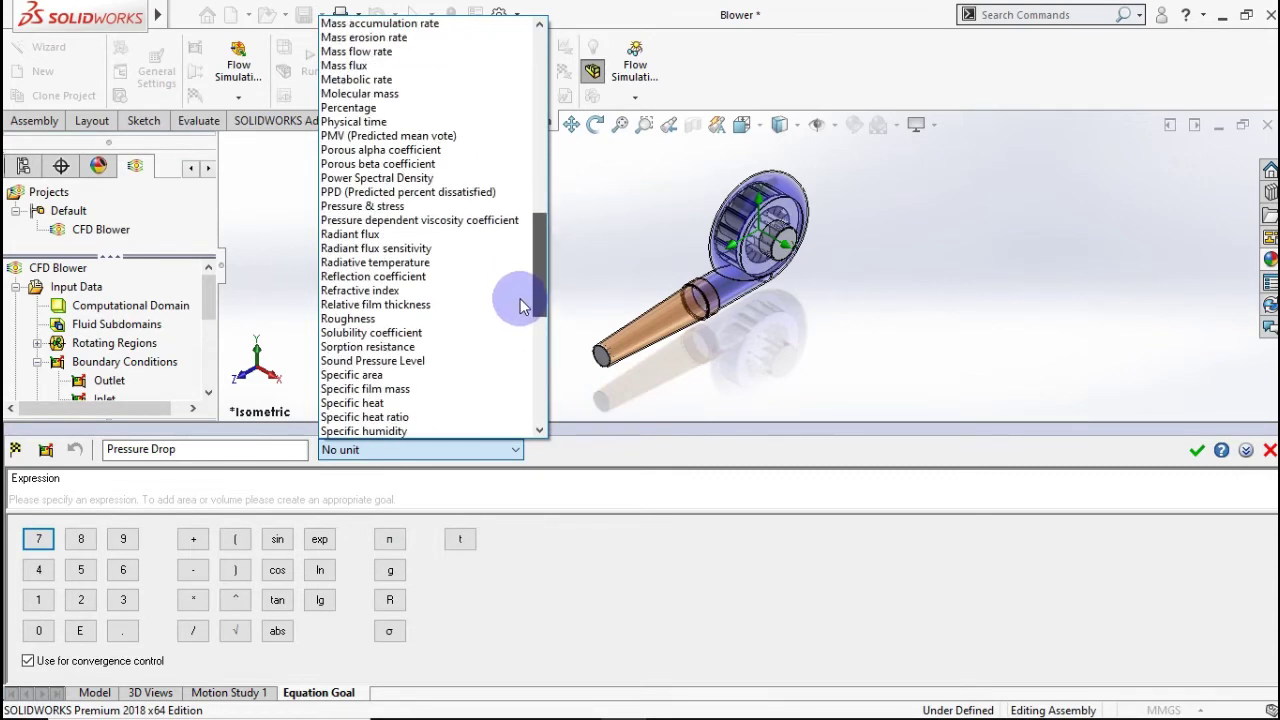
pyautogui.click(400, 206)
# - Define the expression {P Inlet}-{P Outlet} and save the goal
pyautogui.click(126, 486)
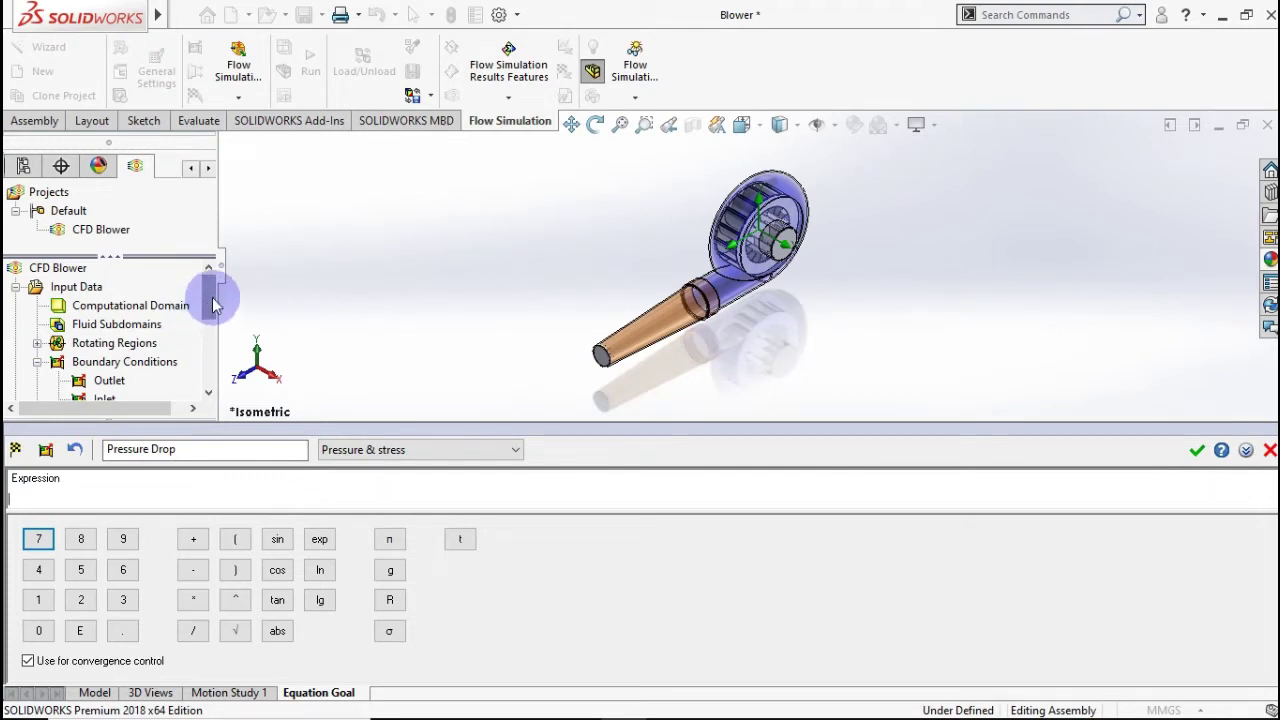
pyautogui.moveTo(209, 290); pyautogui.dragTo(199, 345)
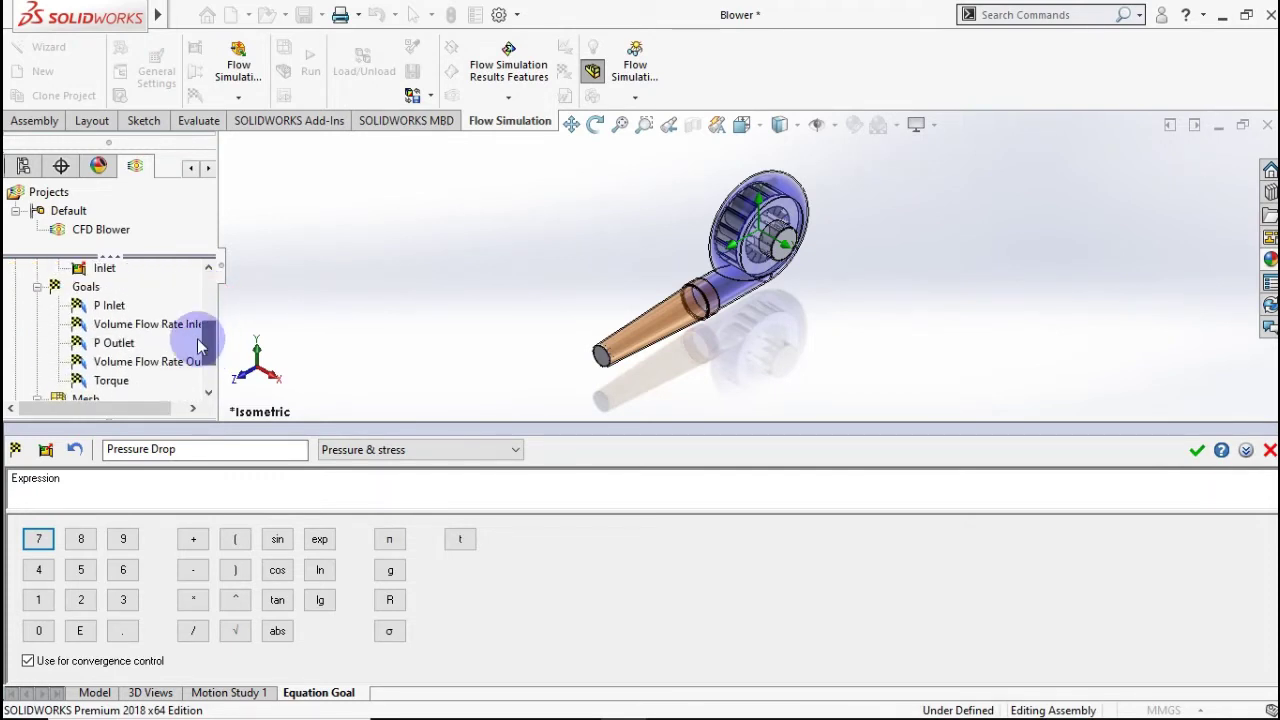
pyautogui.click(110, 305)
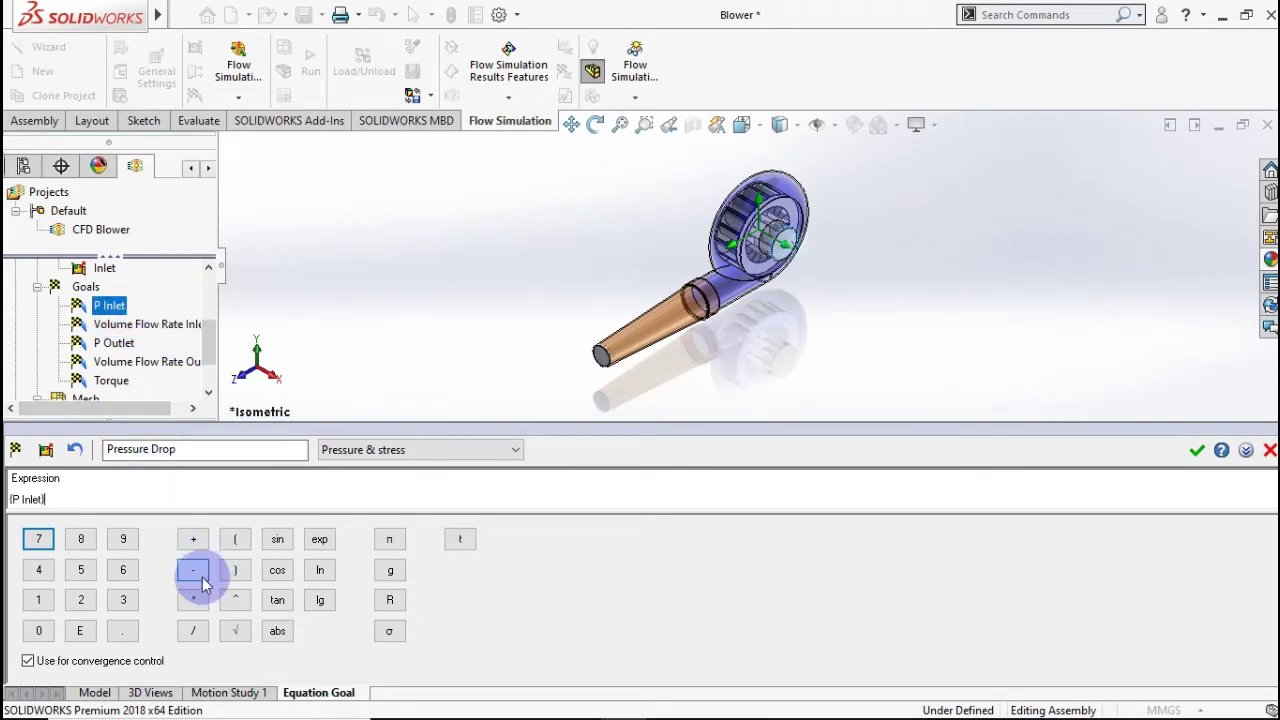
pyautogui.click(197, 572)
pyautogui.click(113, 343)
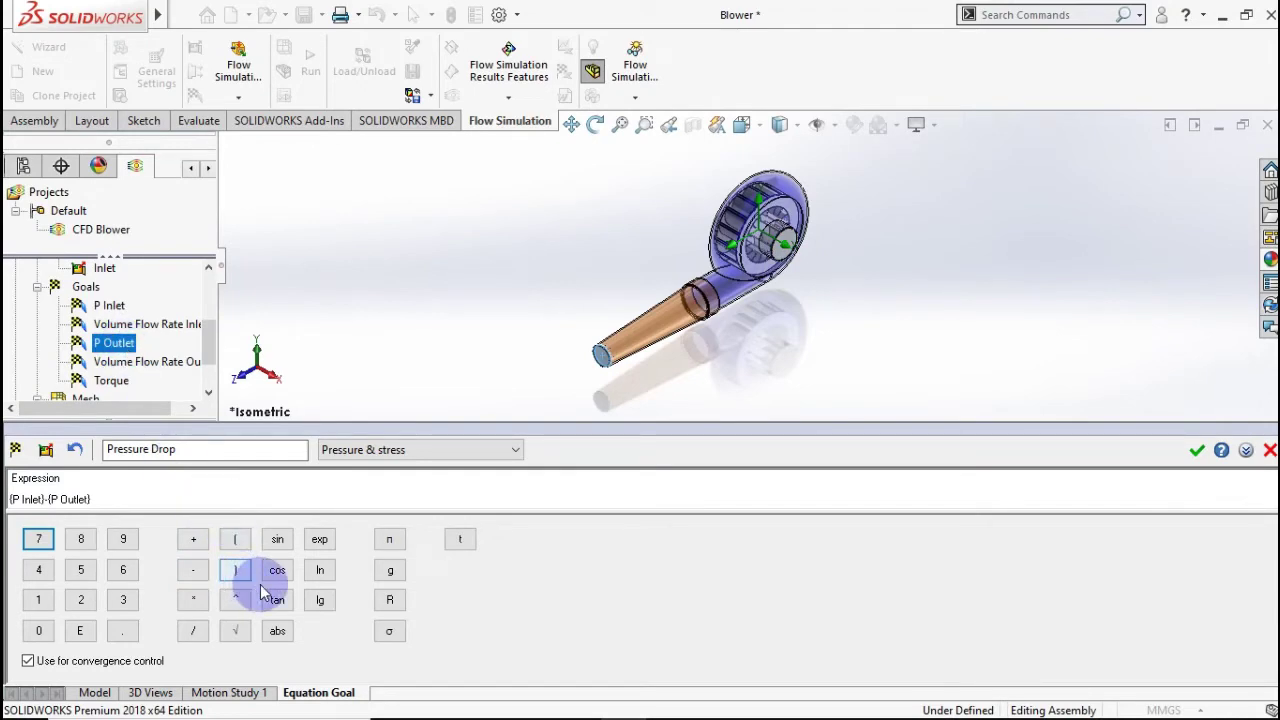
pyautogui.click(1197, 450)
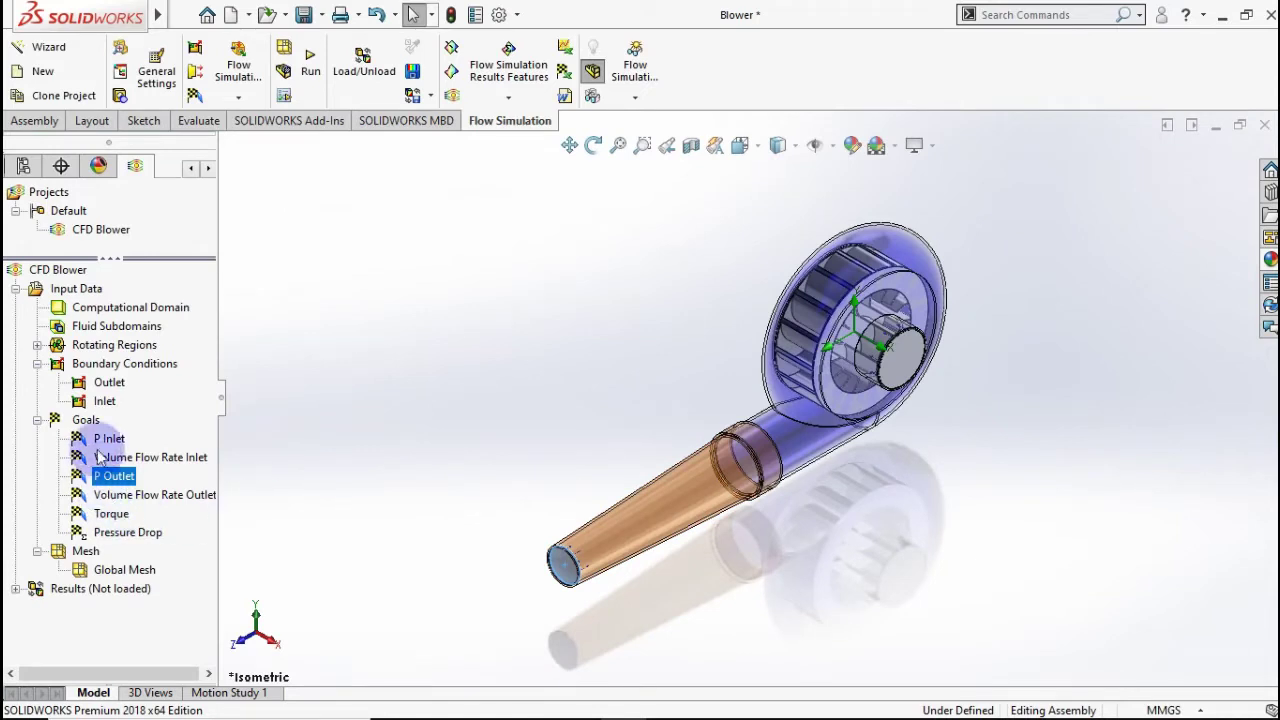
# - Start a new equation goal and name it Efficiensy
pyautogui.rightClick(89, 422)
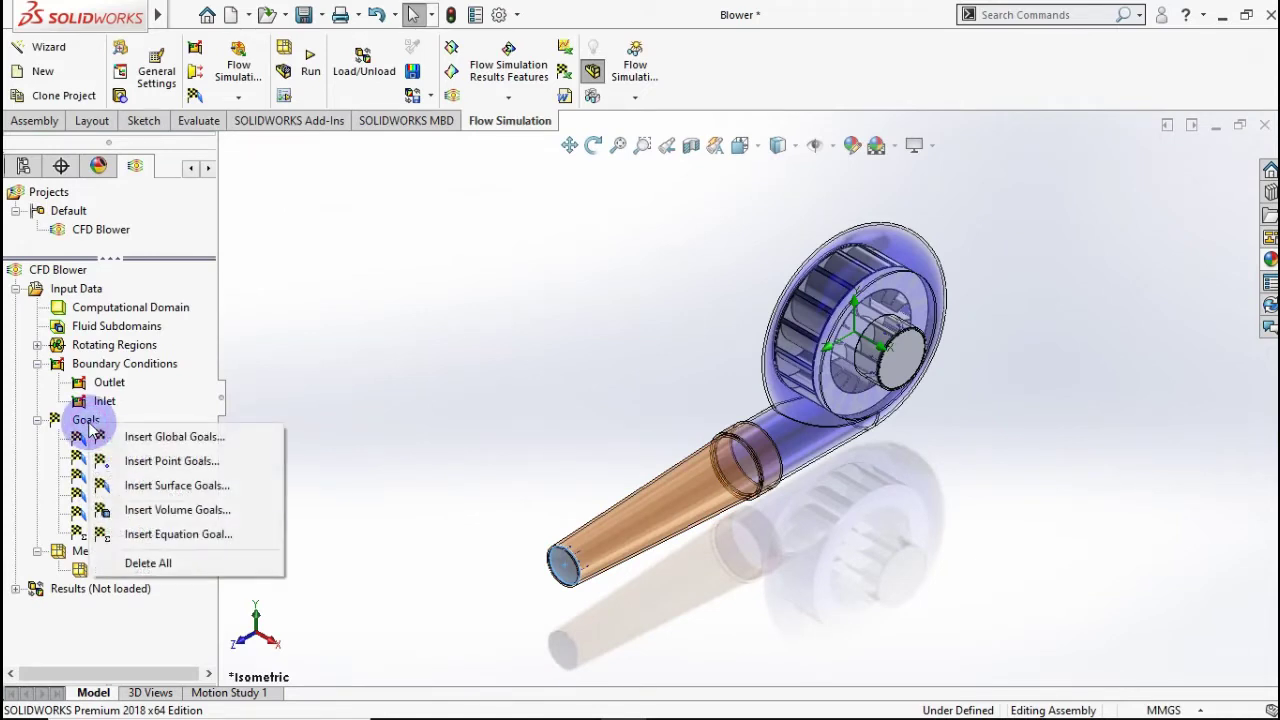
pyautogui.click(180, 534)
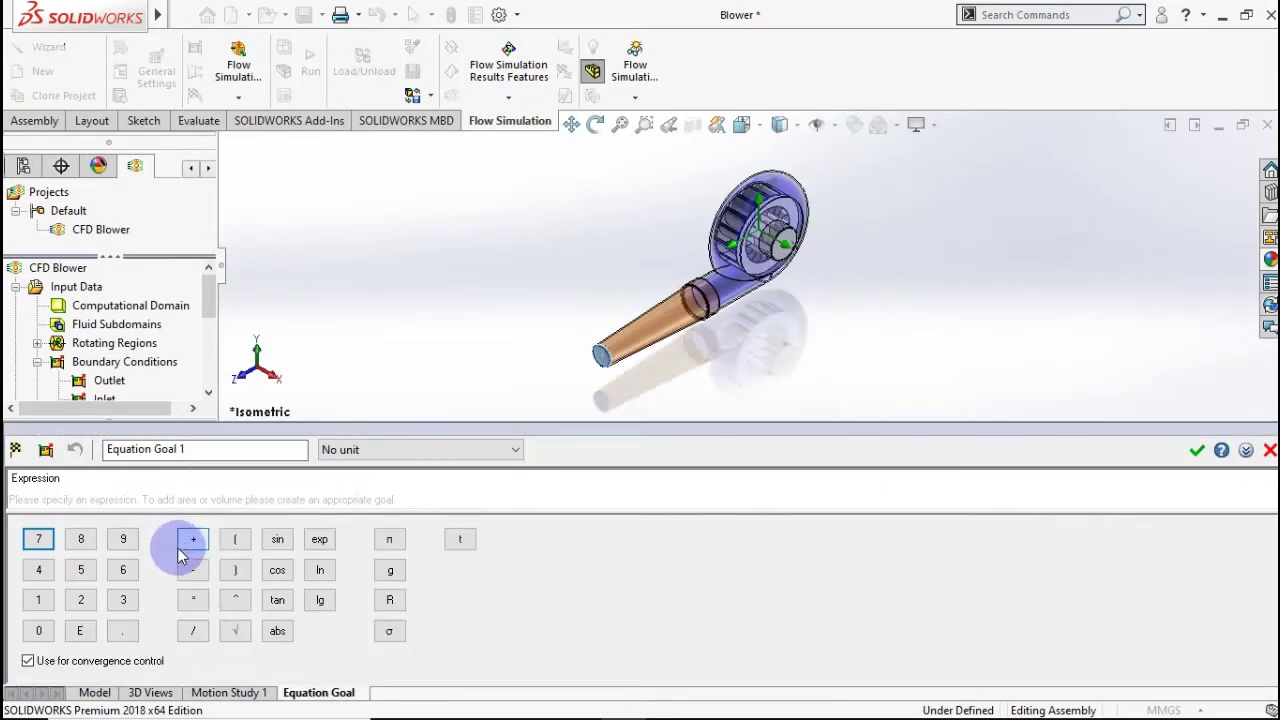
pyautogui.moveTo(212, 449); pyautogui.dragTo(88, 449)
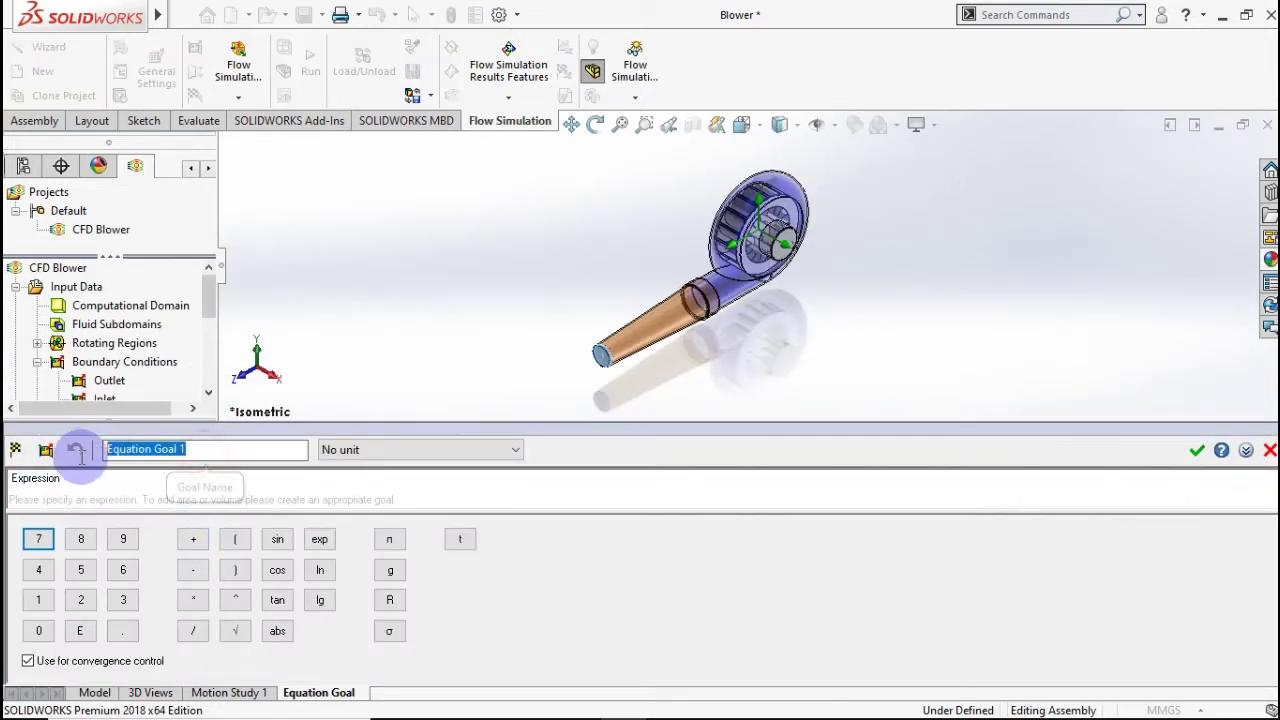
pyautogui.write('Eff')
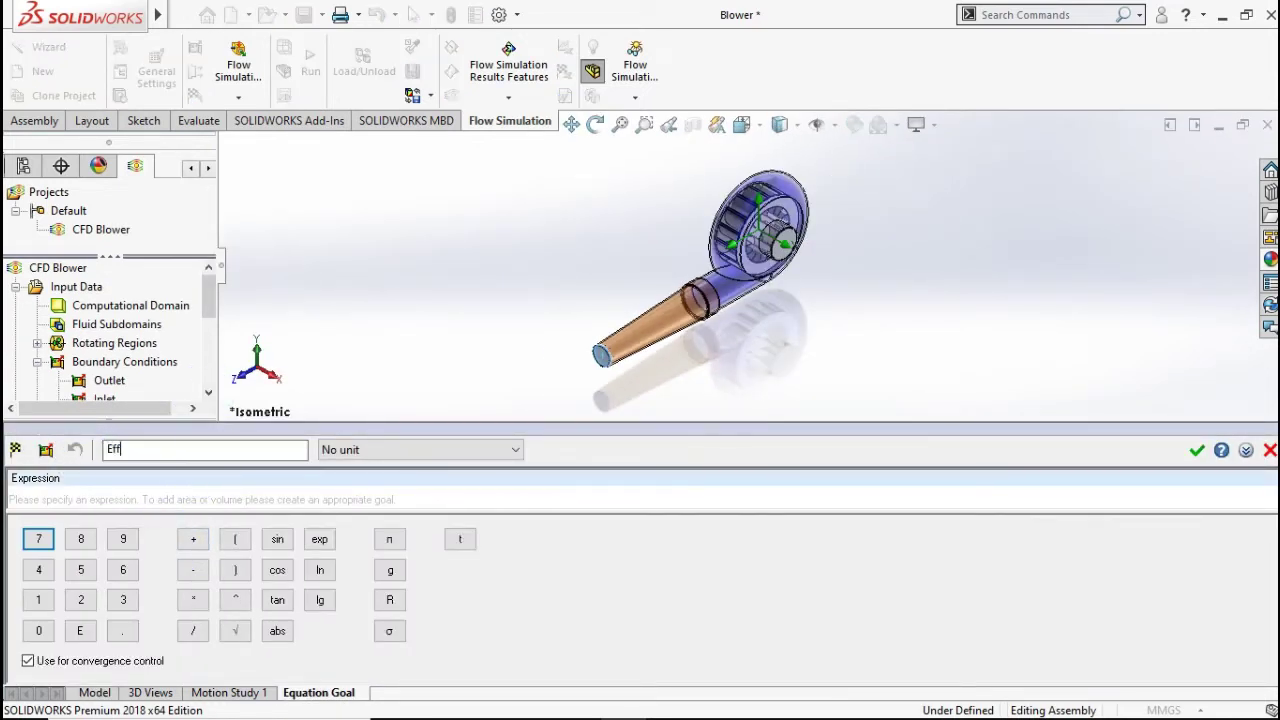
pyautogui.write('is')
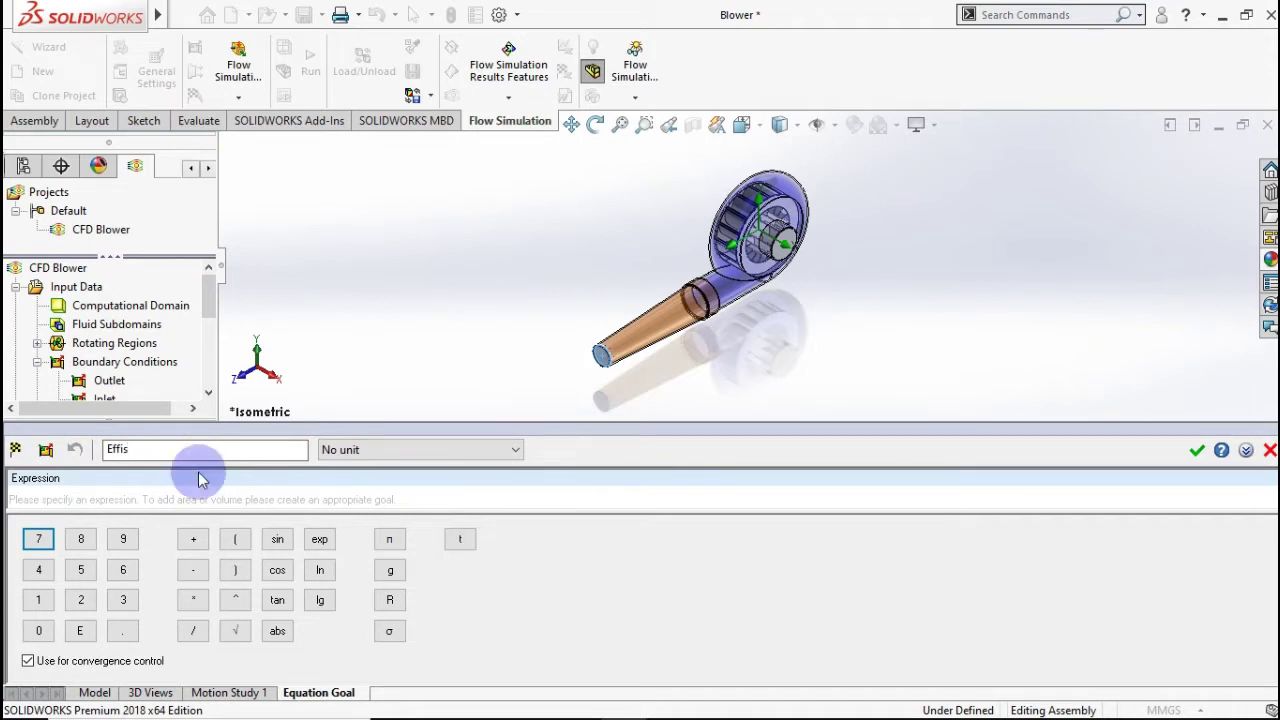
pyautogui.press('BackSpace')
pyautogui.write('c')
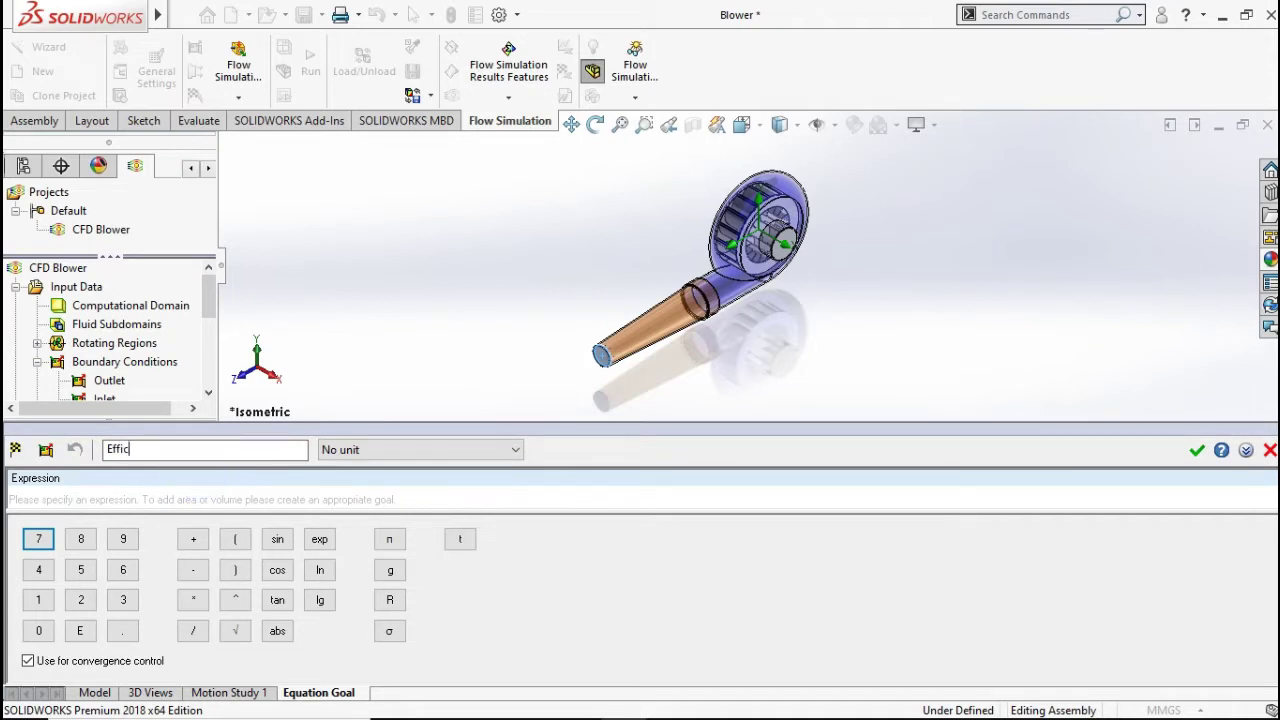
pyautogui.write('iensy')
# - Enter the expression abs(({Pressure Drop}*{Volume Flow Rate Inlet})/(1570,8*{Torque}))
pyautogui.click(195, 490)
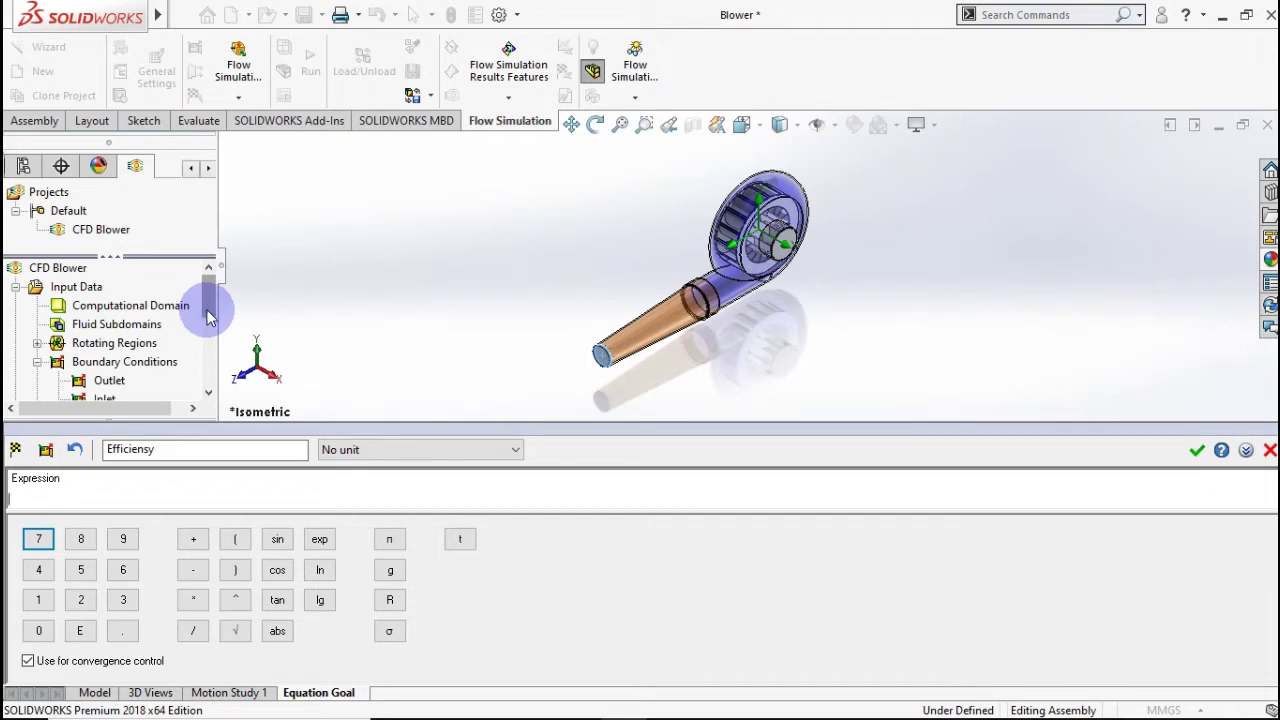
pyautogui.write('abc')
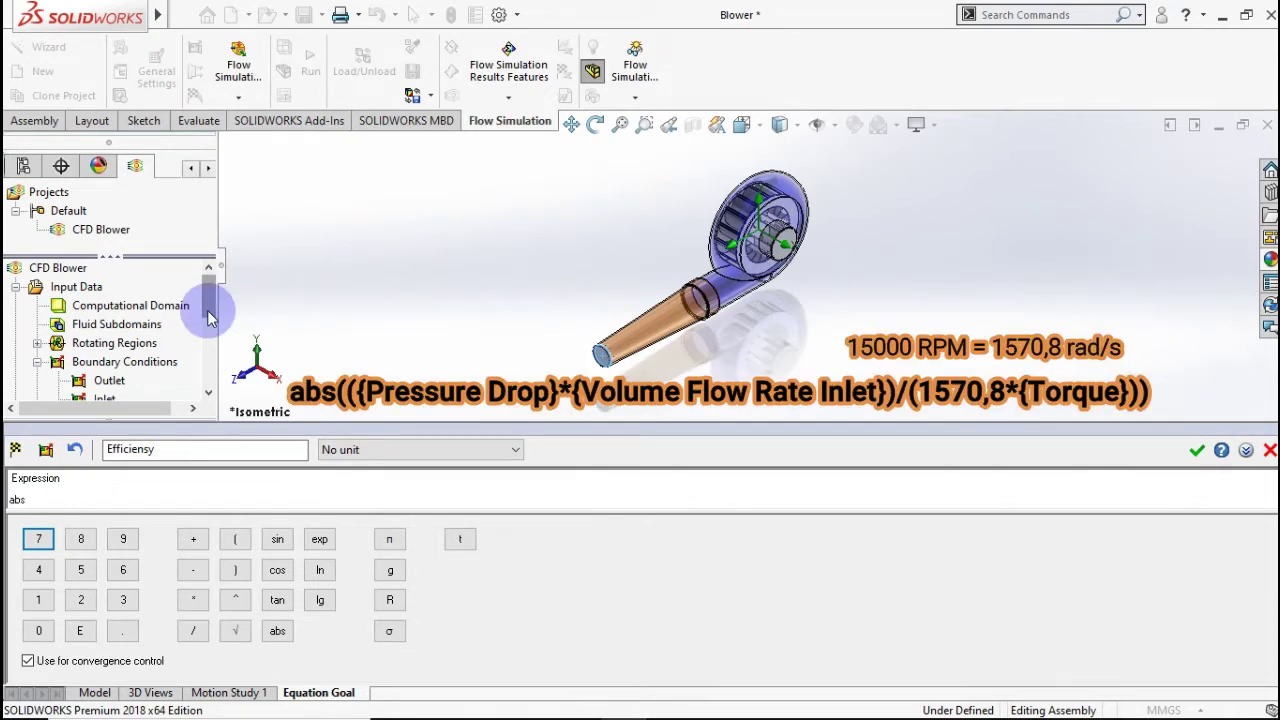
pyautogui.moveTo(207, 310)
pyautogui.mouseDown()
pyautogui.moveTo(210, 362)
pyautogui.moveTo(176, 368)
pyautogui.mouseUp()
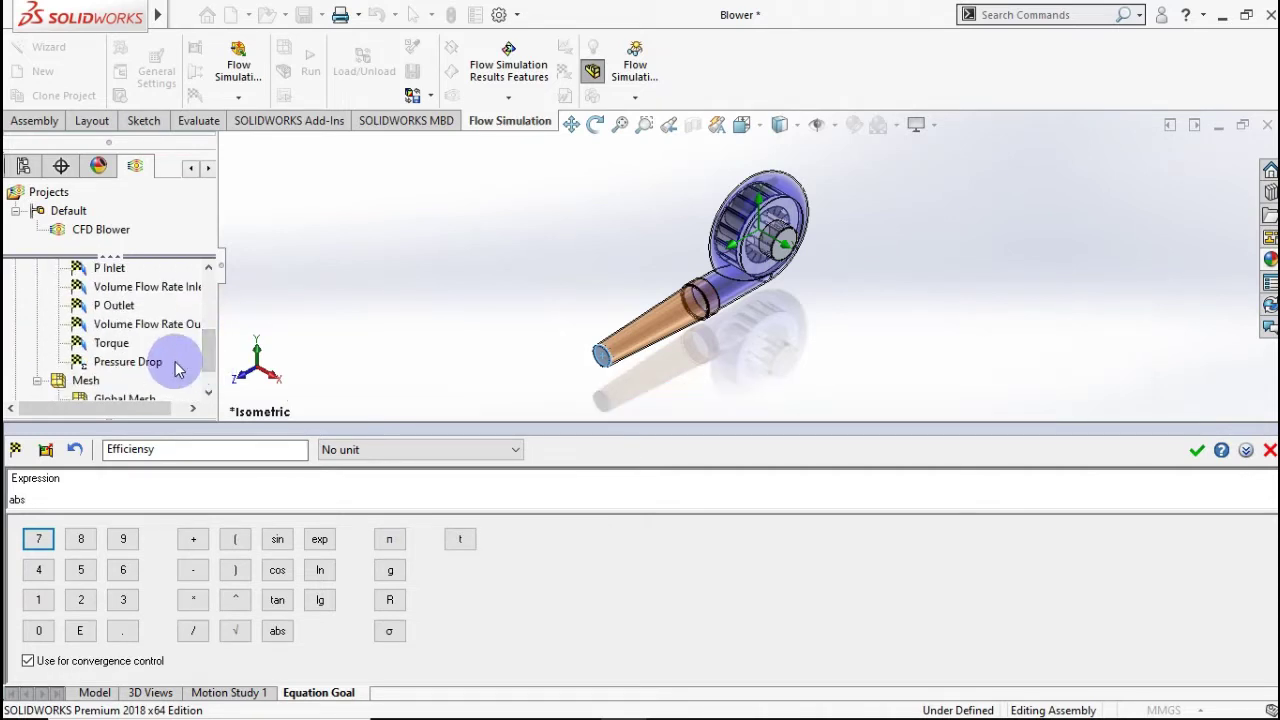
pyautogui.click(164, 363)
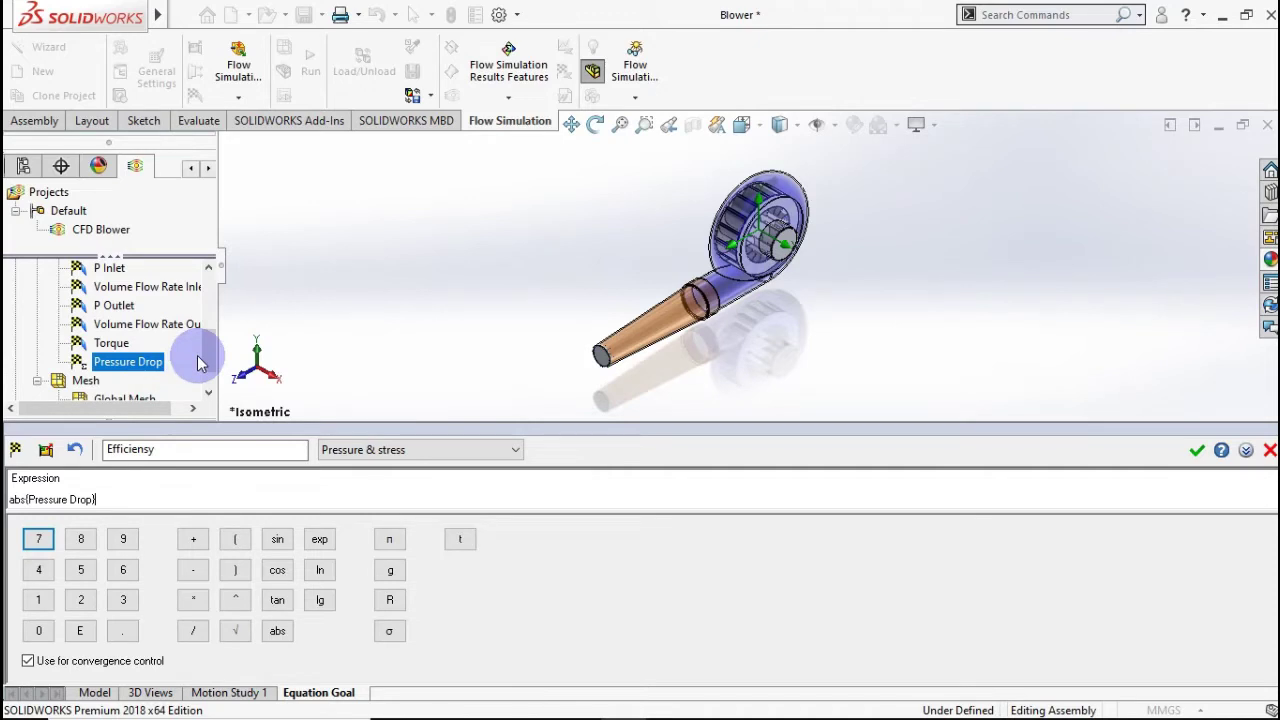
pyautogui.click(193, 600)
pyautogui.click(176, 289)
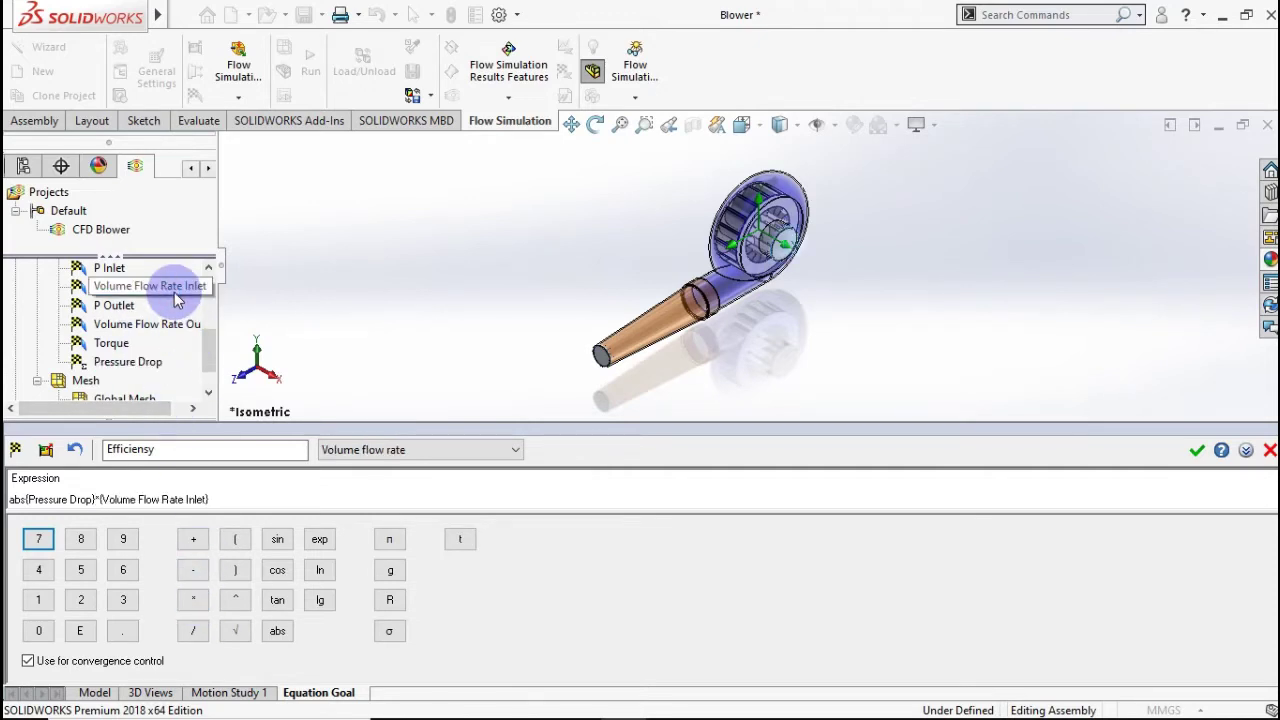
pyautogui.click(26, 499)
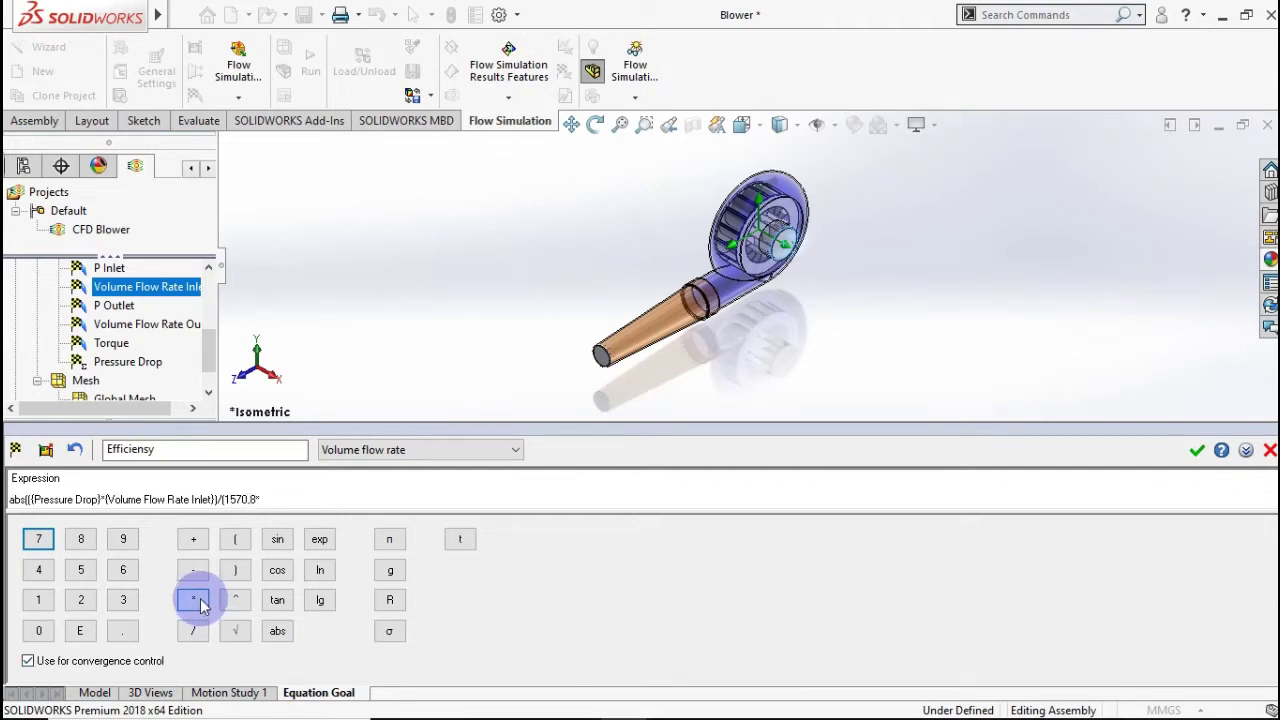
pyautogui.click(111, 343)
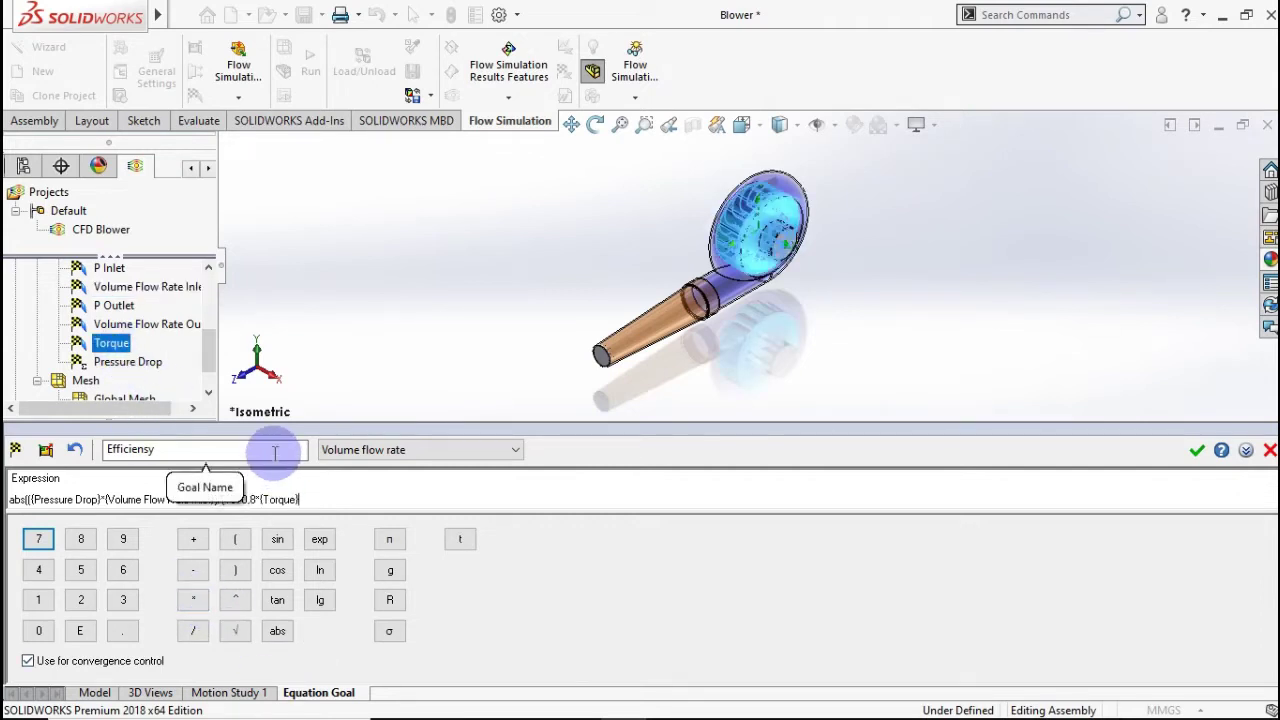
pyautogui.write(')')
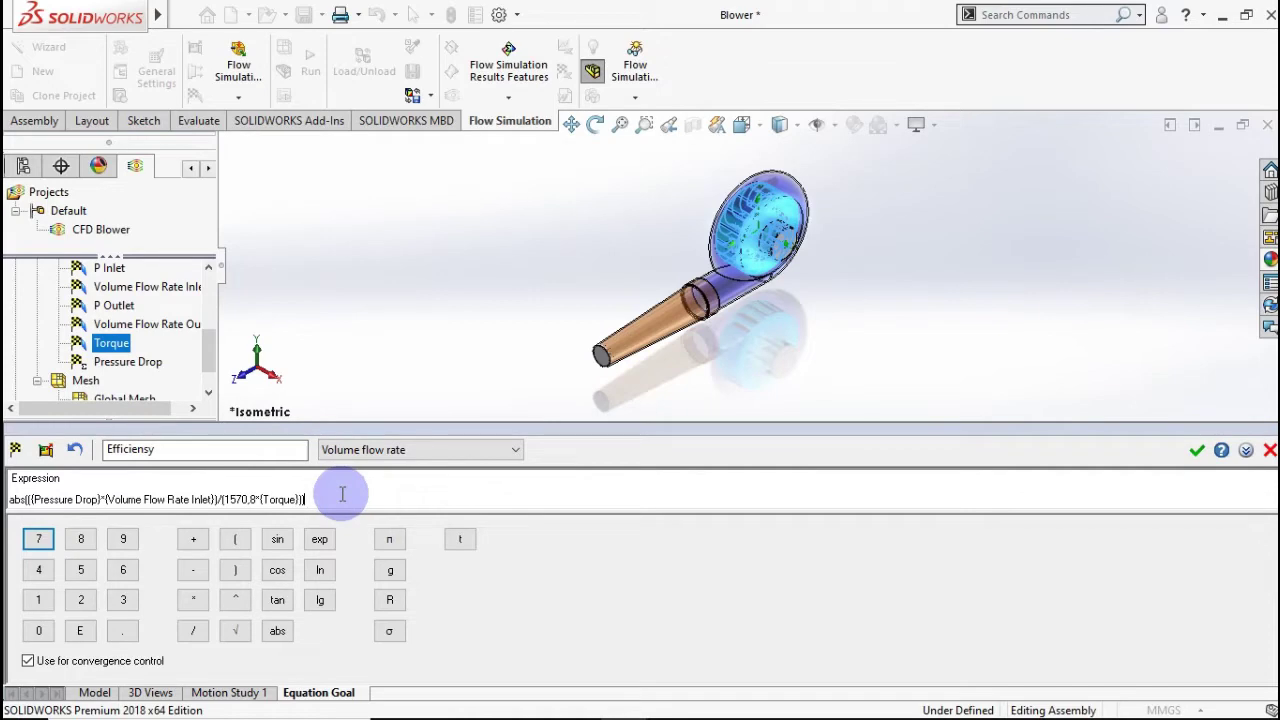
# - Set the Efficiensy goal's unit to No unit and save it
pyautogui.click(397, 452)
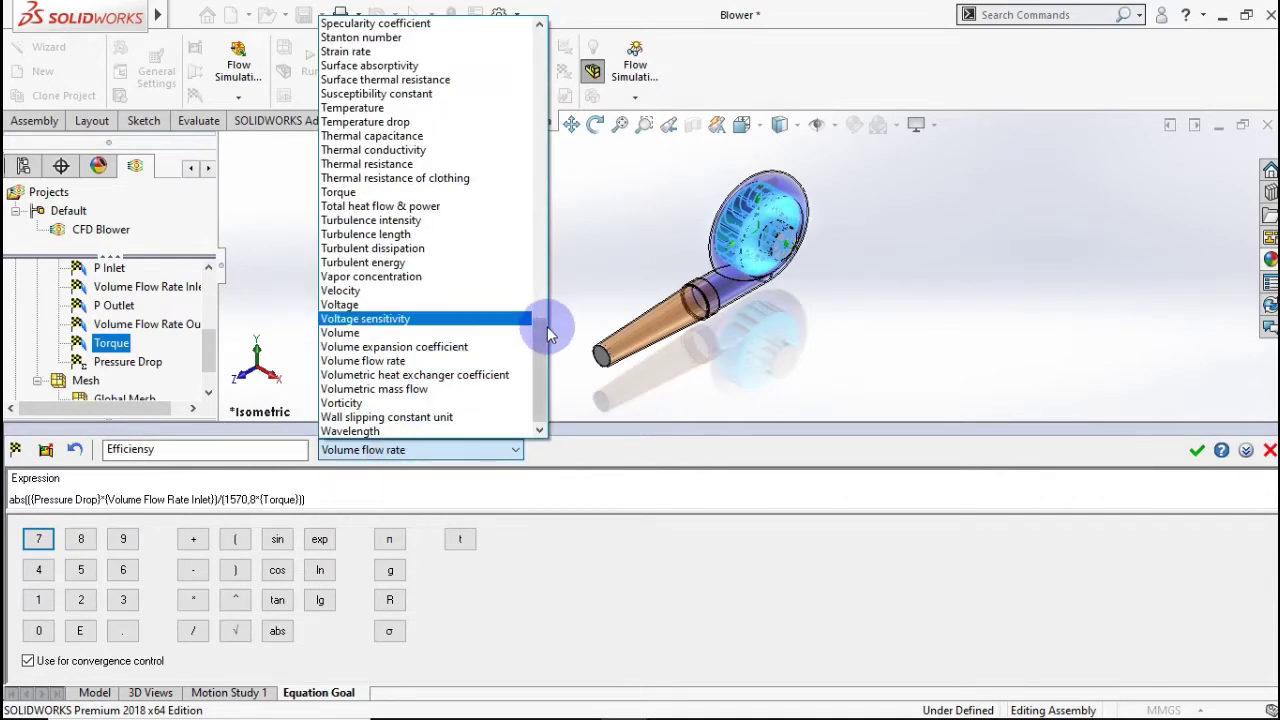
pyautogui.moveTo(543, 345); pyautogui.dragTo(536, 34)
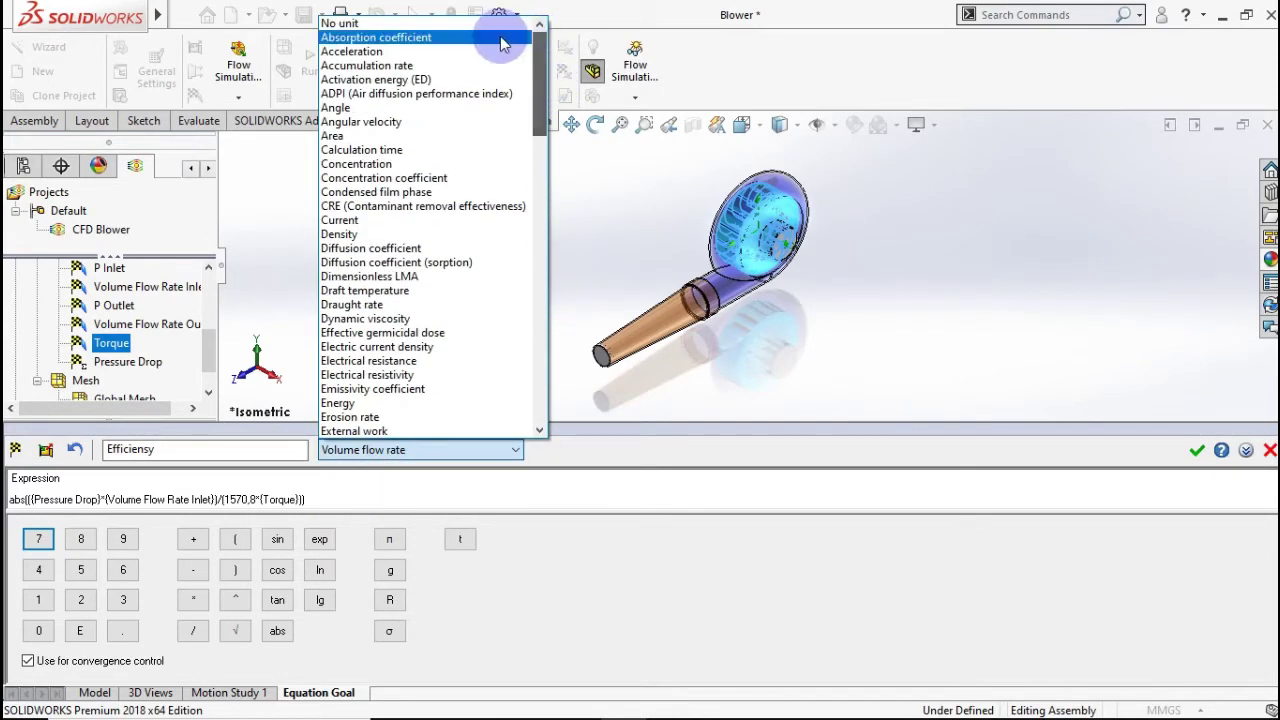
pyautogui.click(339, 23)
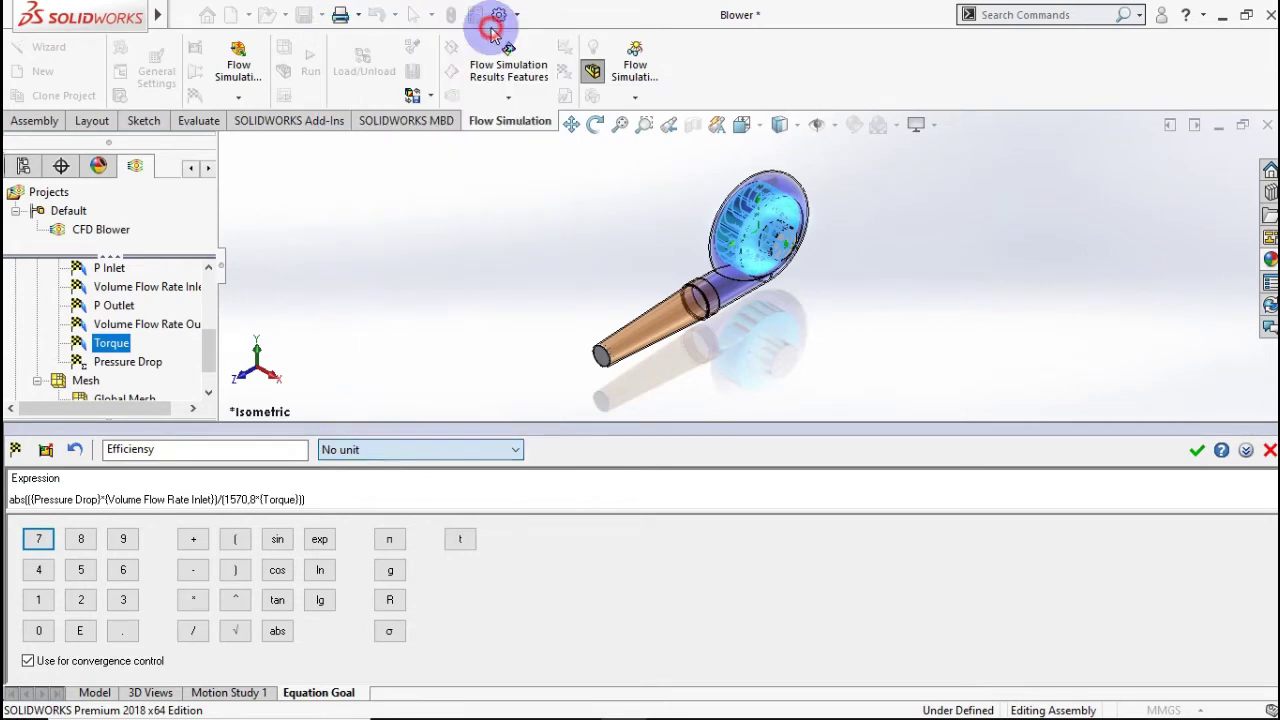
pyautogui.click(1197, 450)
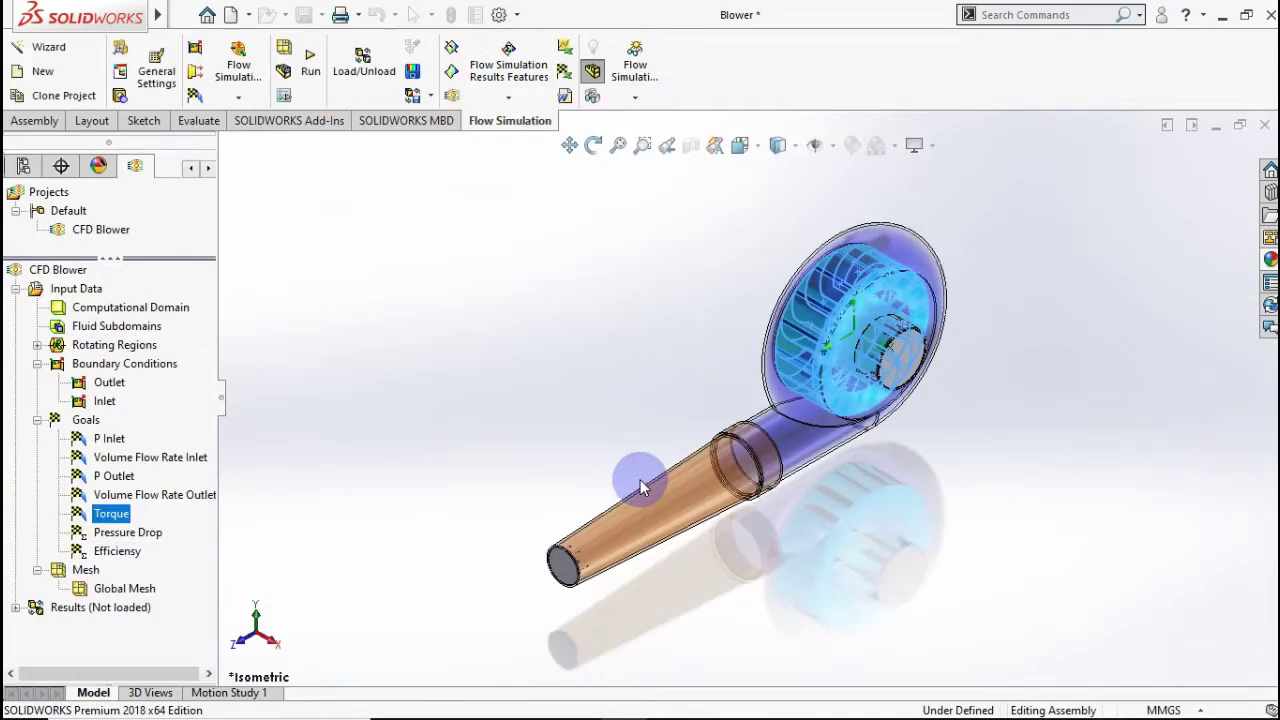
# - Check the global mesh settings (automatic, refinement level 3) and reopen the Mesh options
pyautogui.click(295, 490)
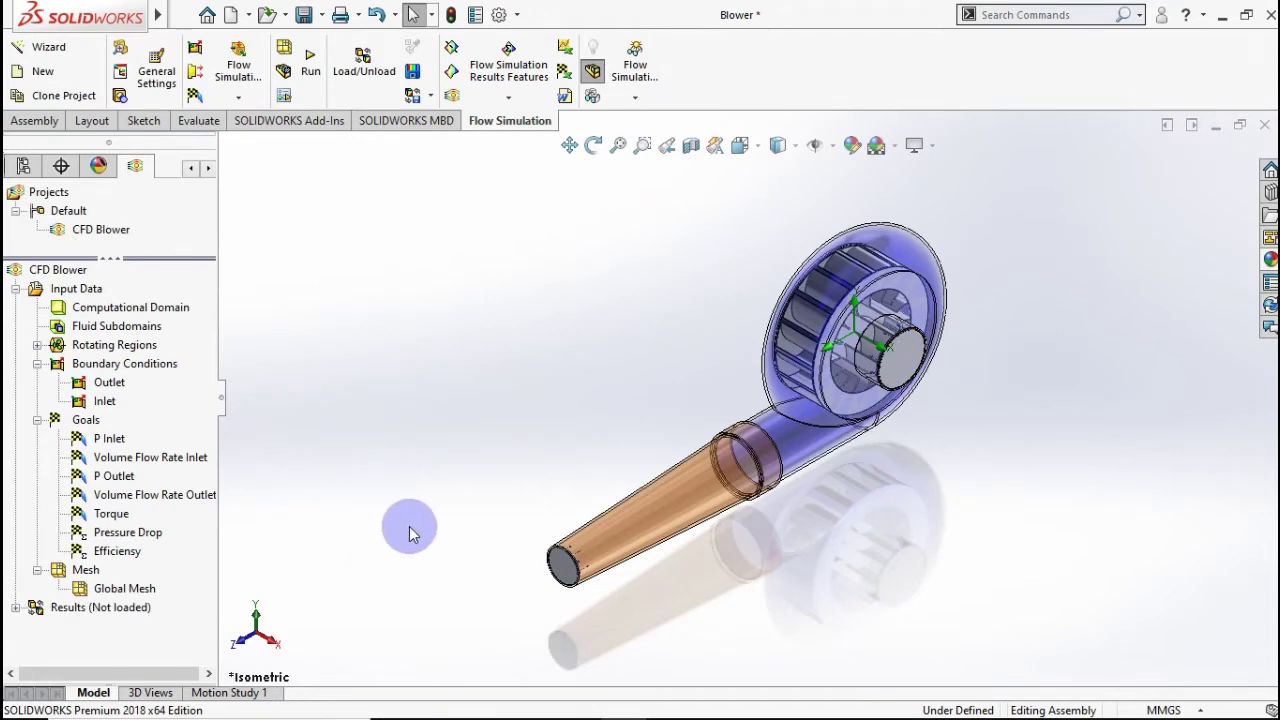
pyautogui.rightClick(95, 574)
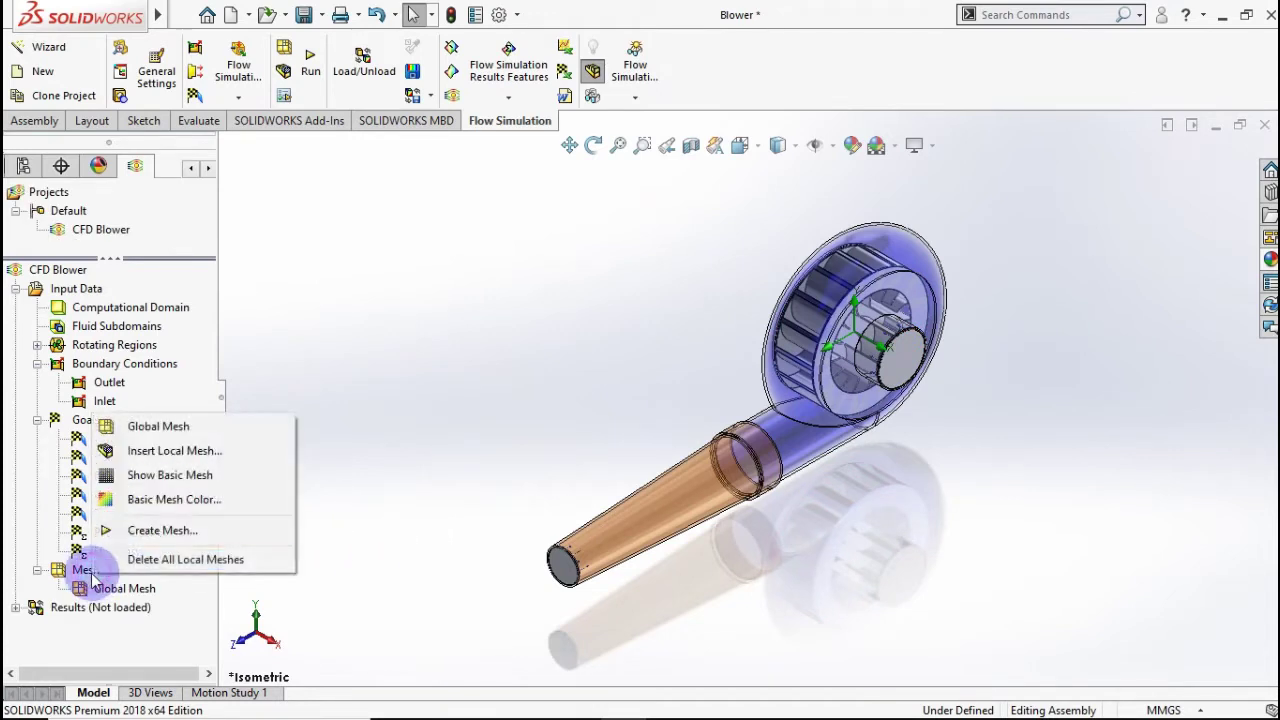
pyautogui.click(167, 427)
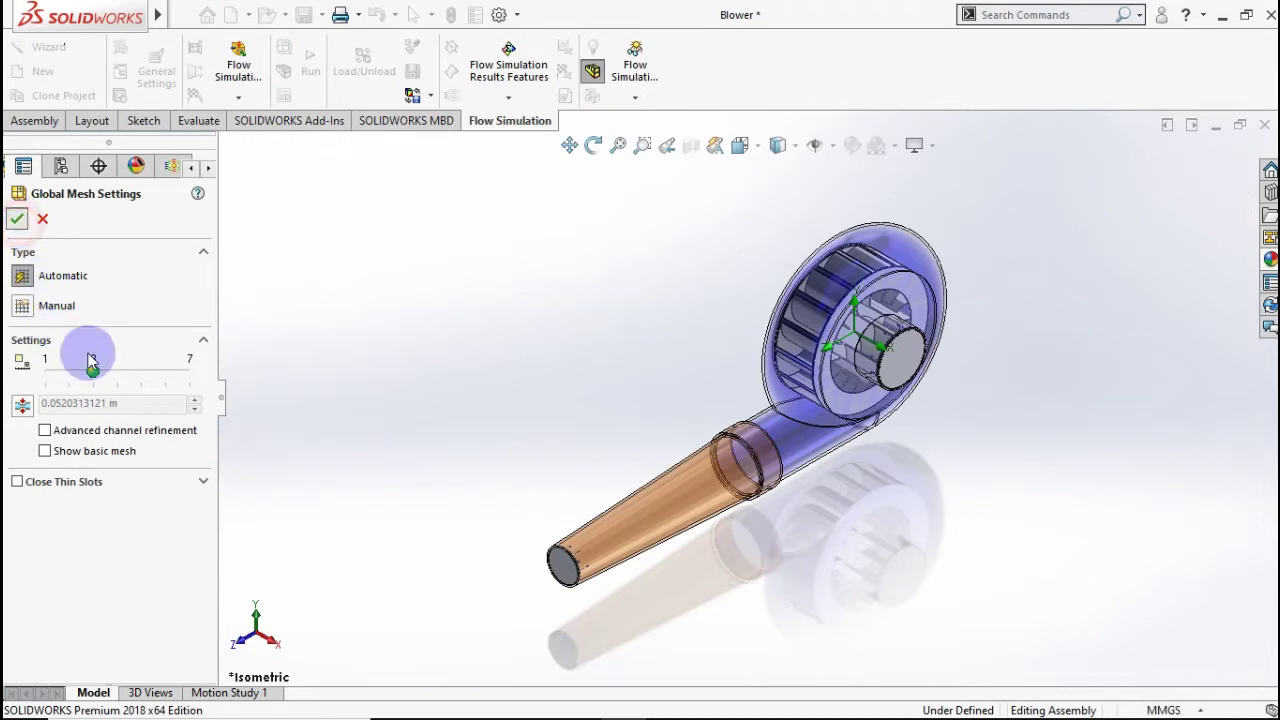
pyautogui.rightClick(84, 569)
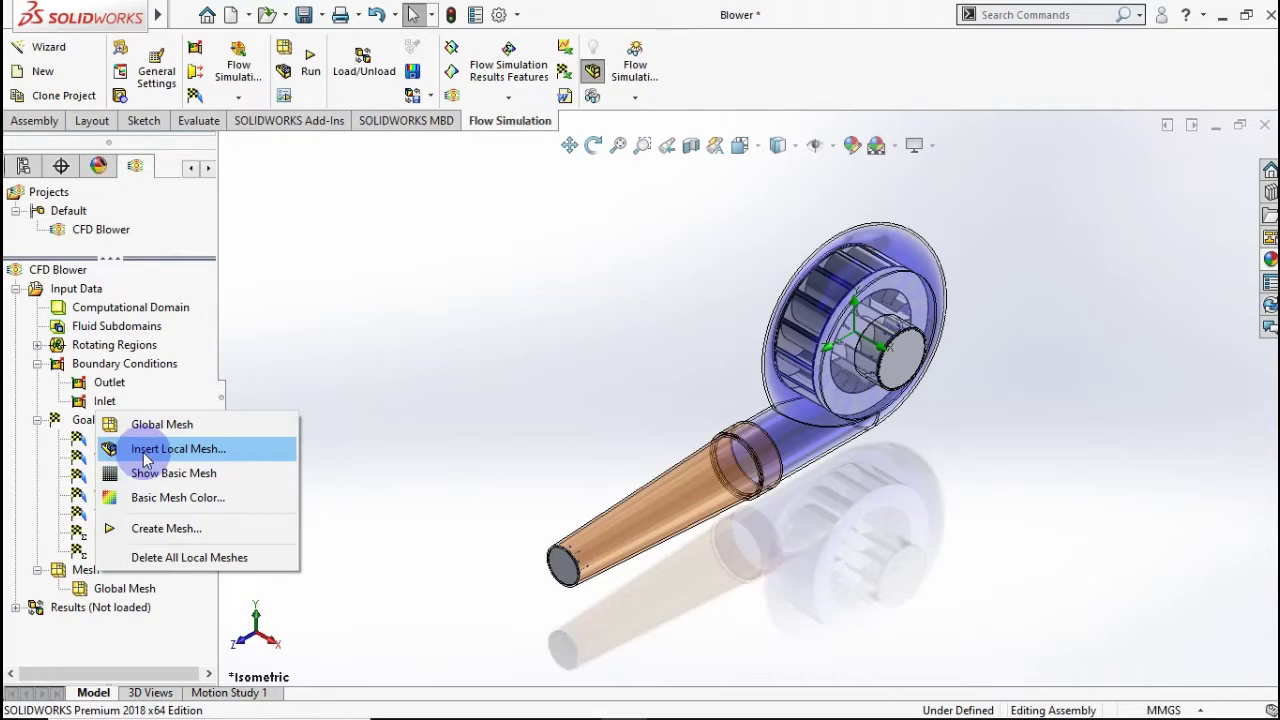
# - Add Local Mesh 1 on the Fluid Region: fluid cells level 3, boundary cells level 2
pyautogui.click(145, 452)
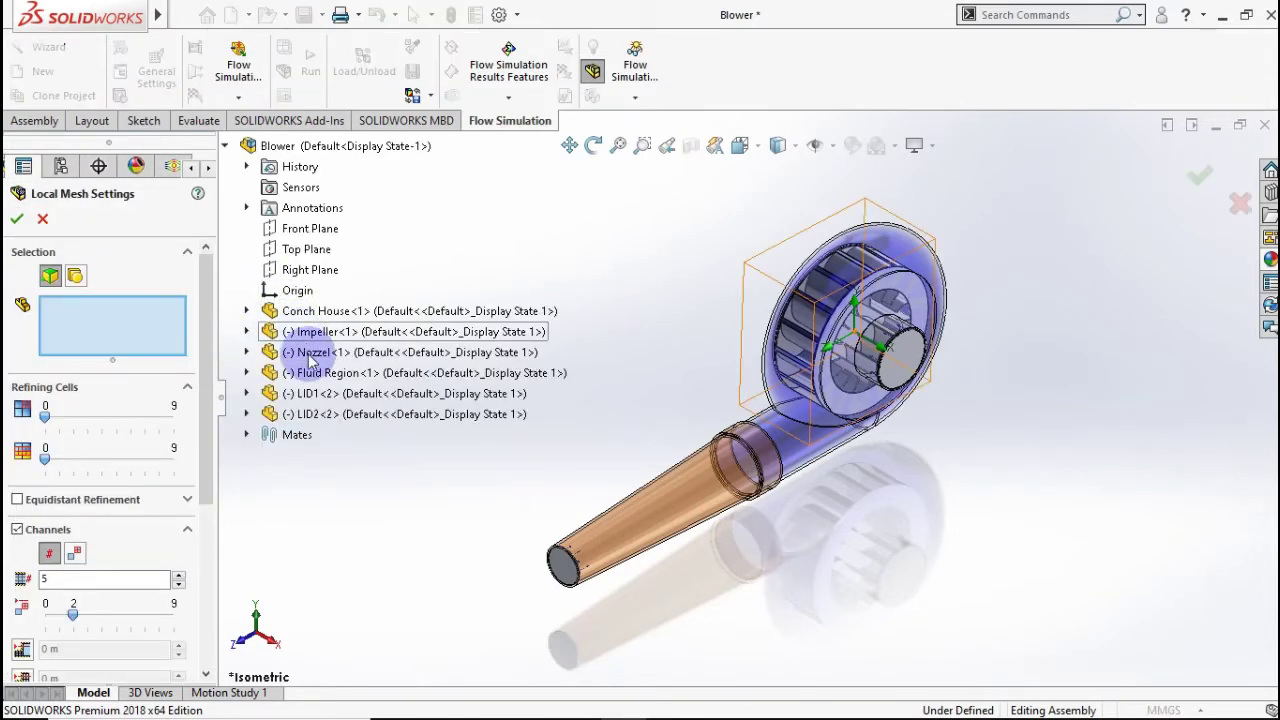
pyautogui.click(313, 375)
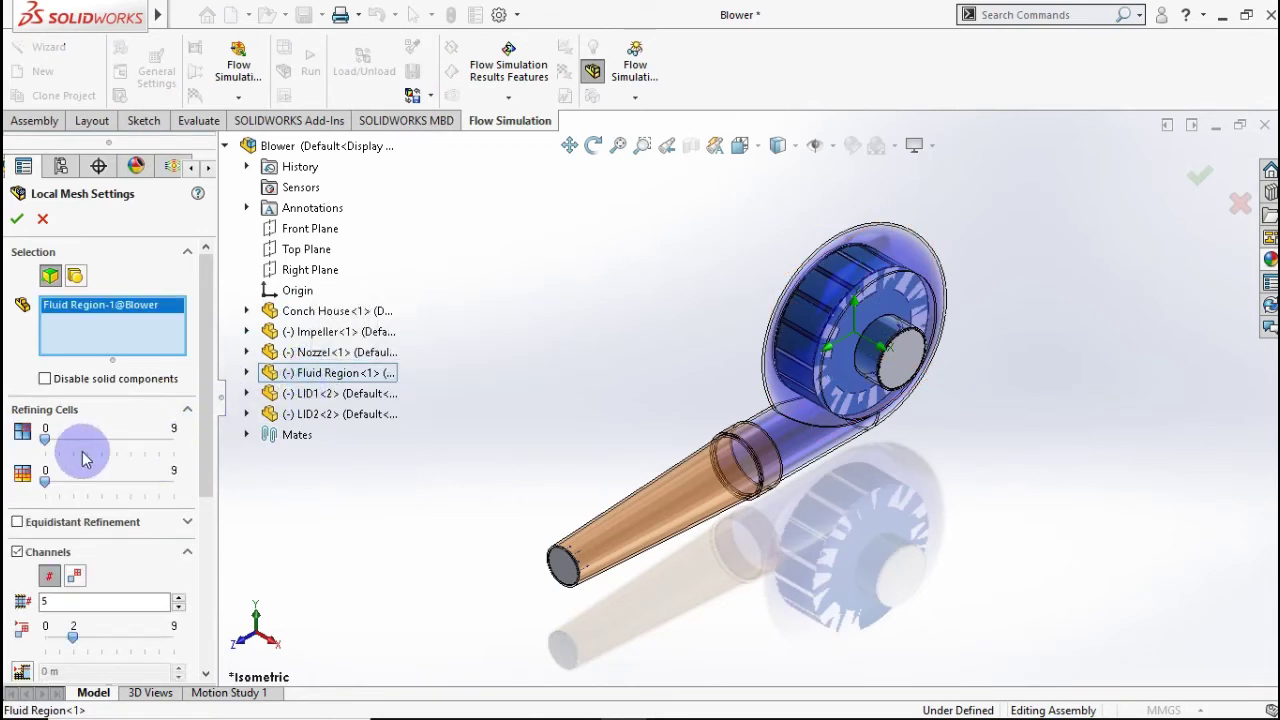
pyautogui.click(73, 438)
pyautogui.moveTo(73, 438); pyautogui.dragTo(87, 437)
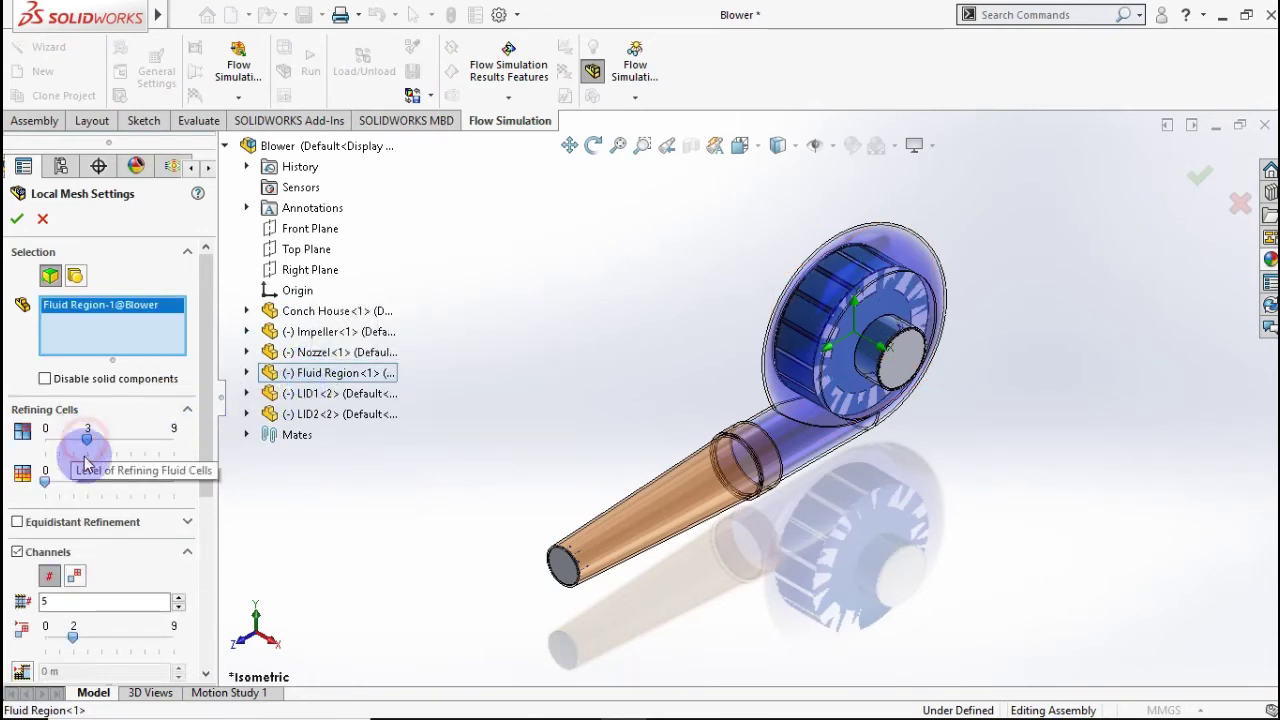
pyautogui.click(71, 481)
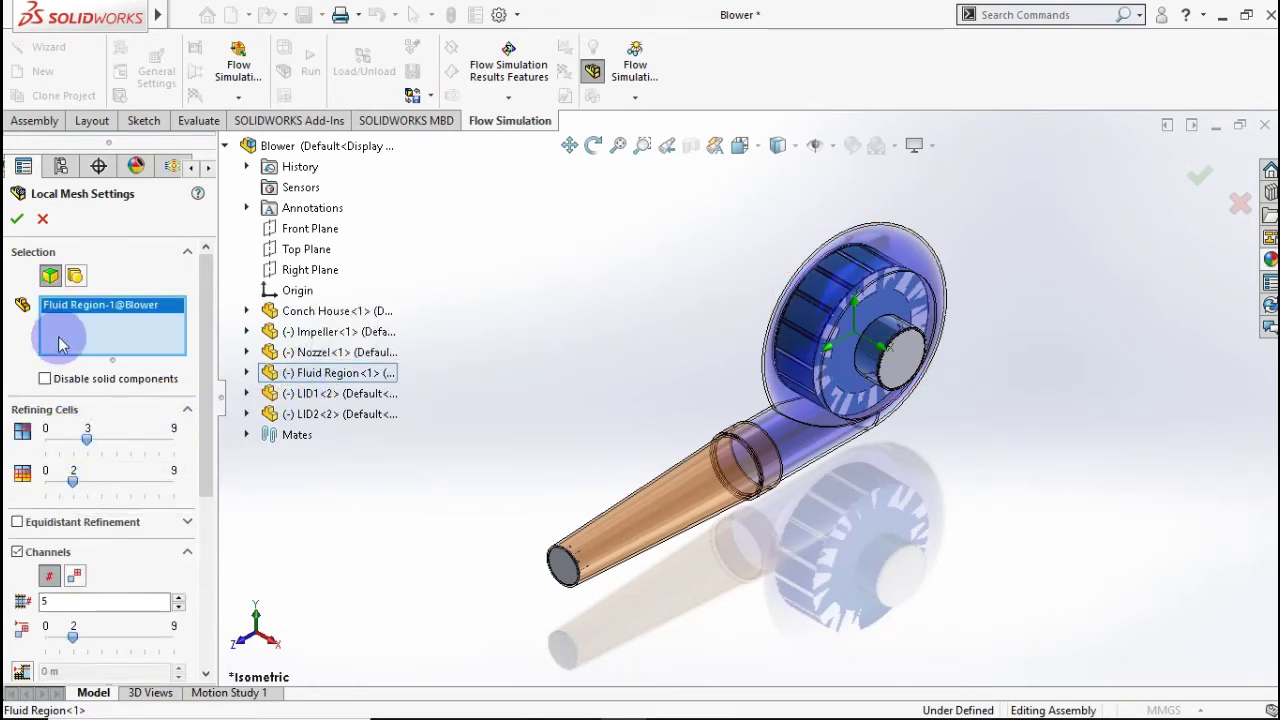
pyautogui.click(18, 222)
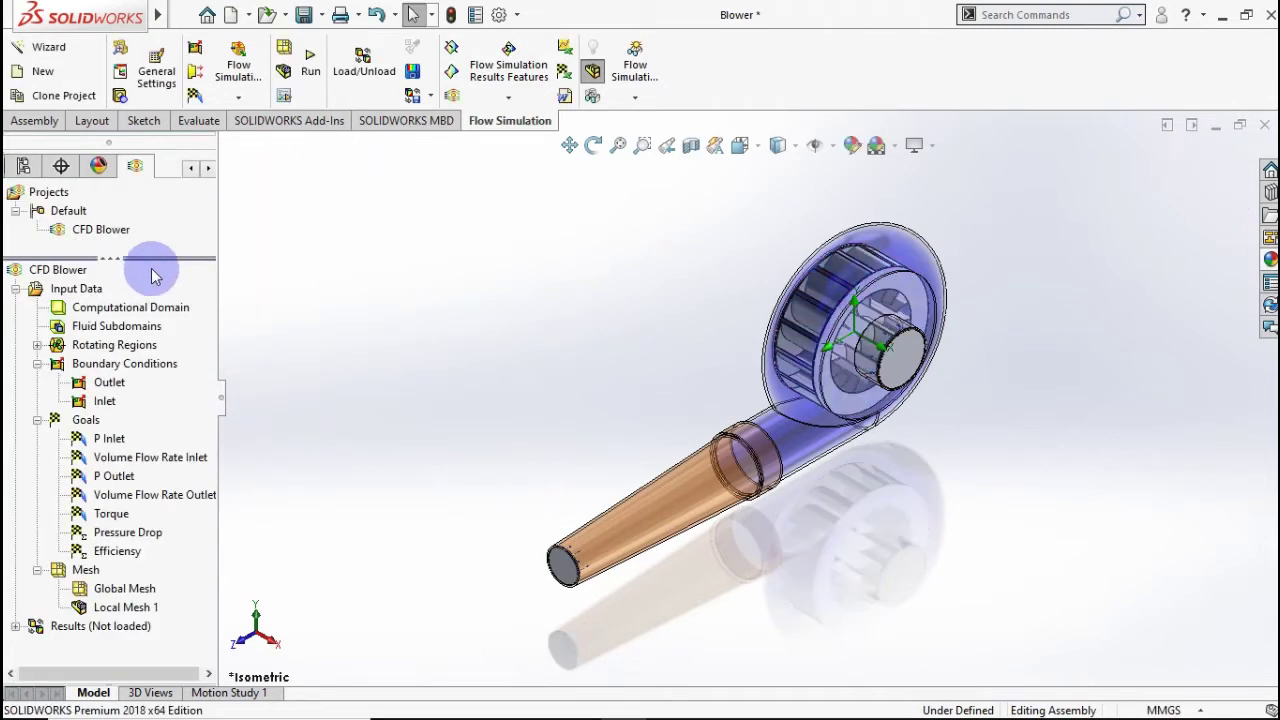
# - Create and run the mesh, producing 101,558 fluid cells, then close the generation window
pyautogui.rightClick(83, 627)
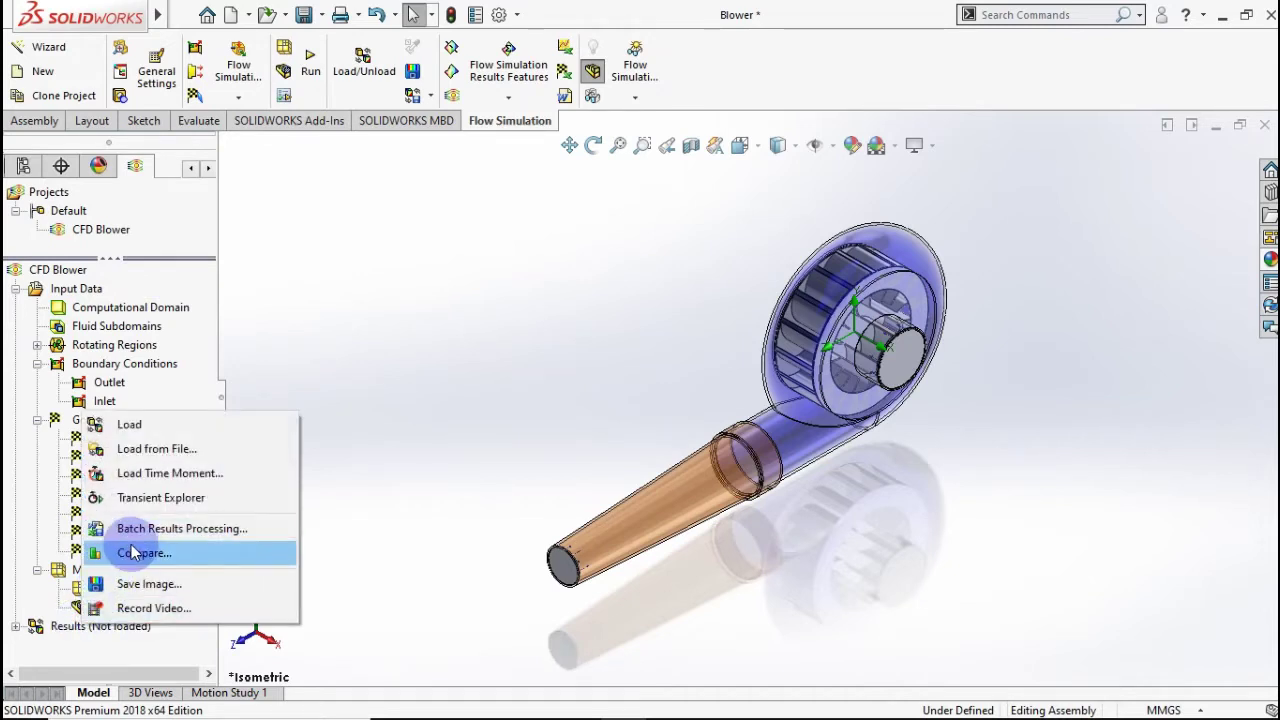
pyautogui.click(340, 557)
pyautogui.rightClick(87, 570)
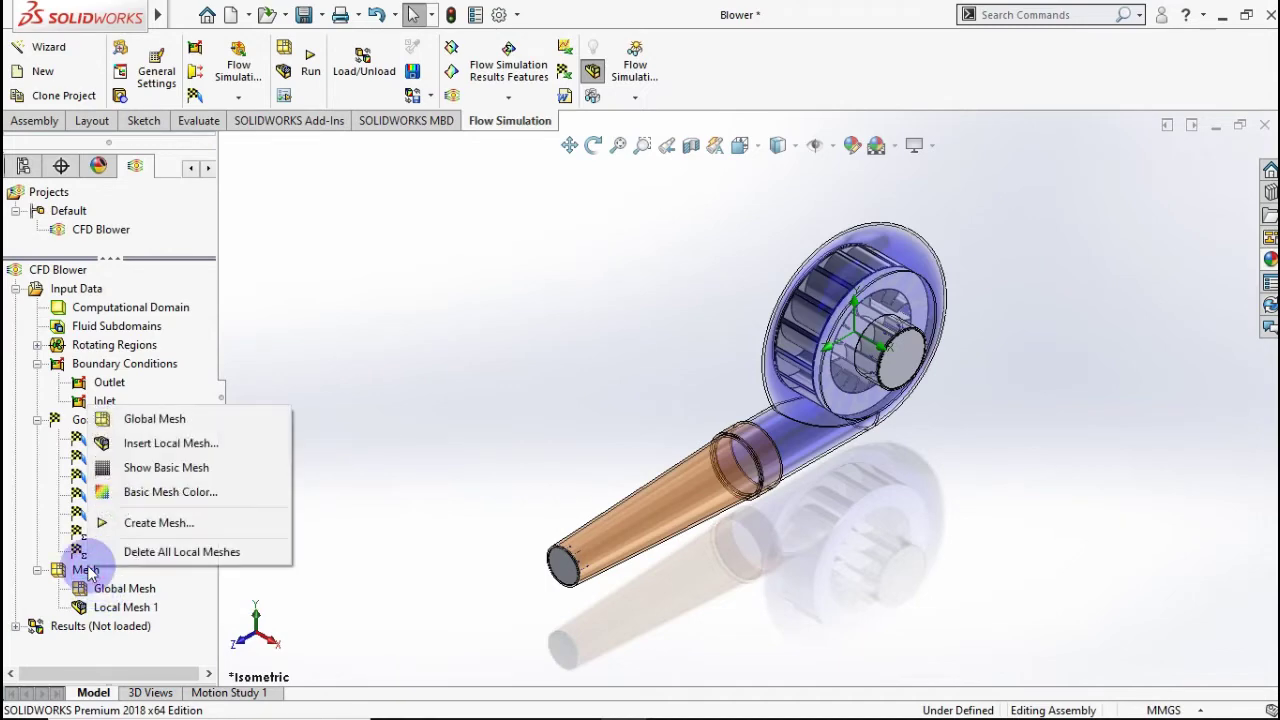
pyautogui.click(140, 528)
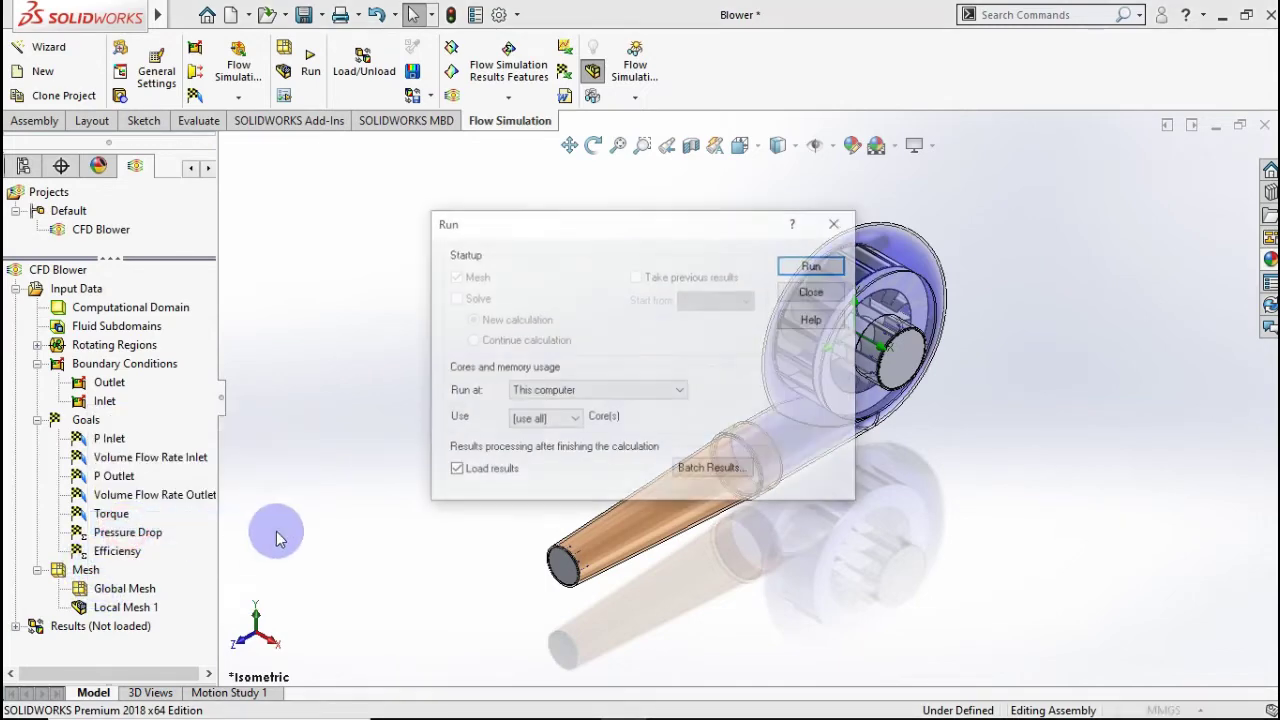
pyautogui.click(834, 266)
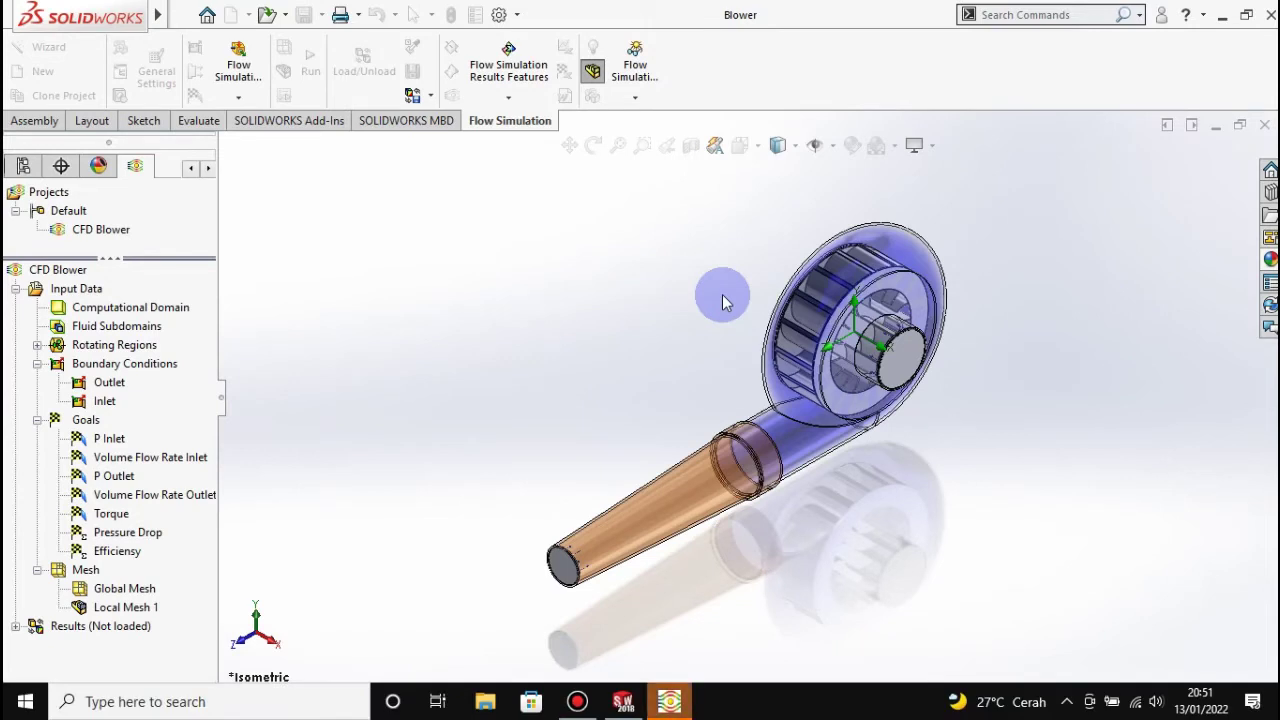
pyautogui.click(666, 704)
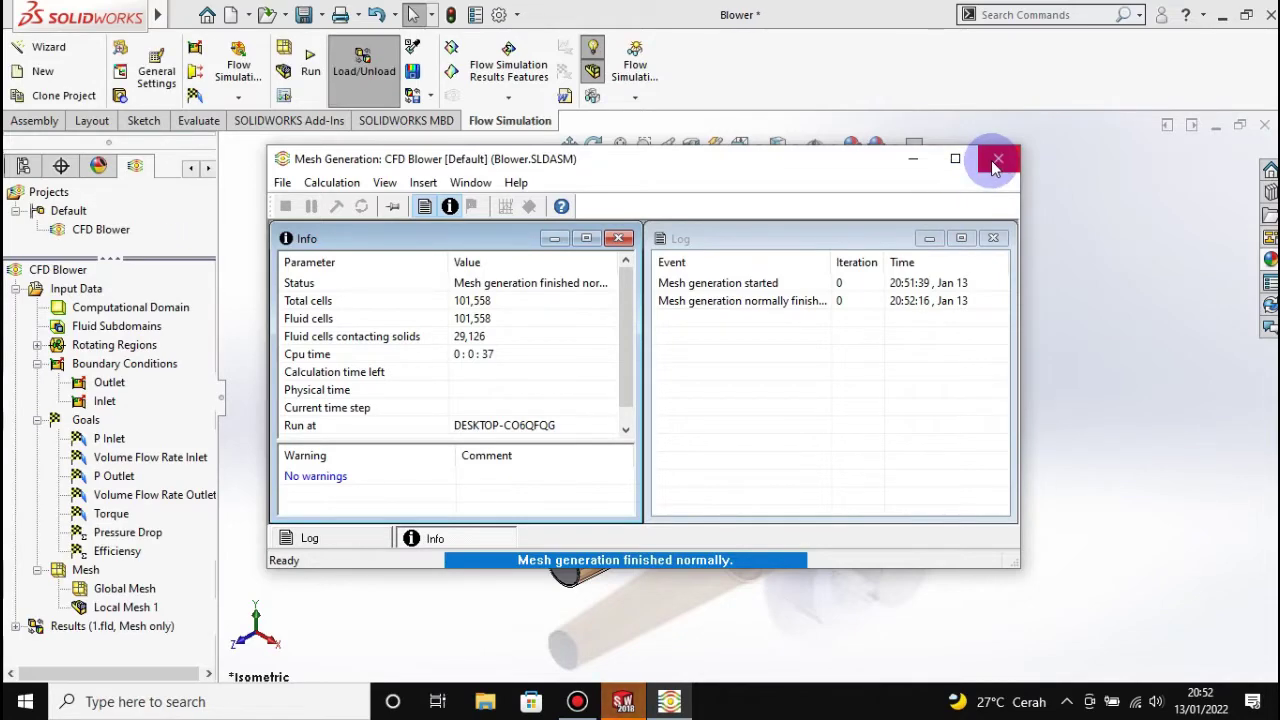
pyautogui.click(997, 162)
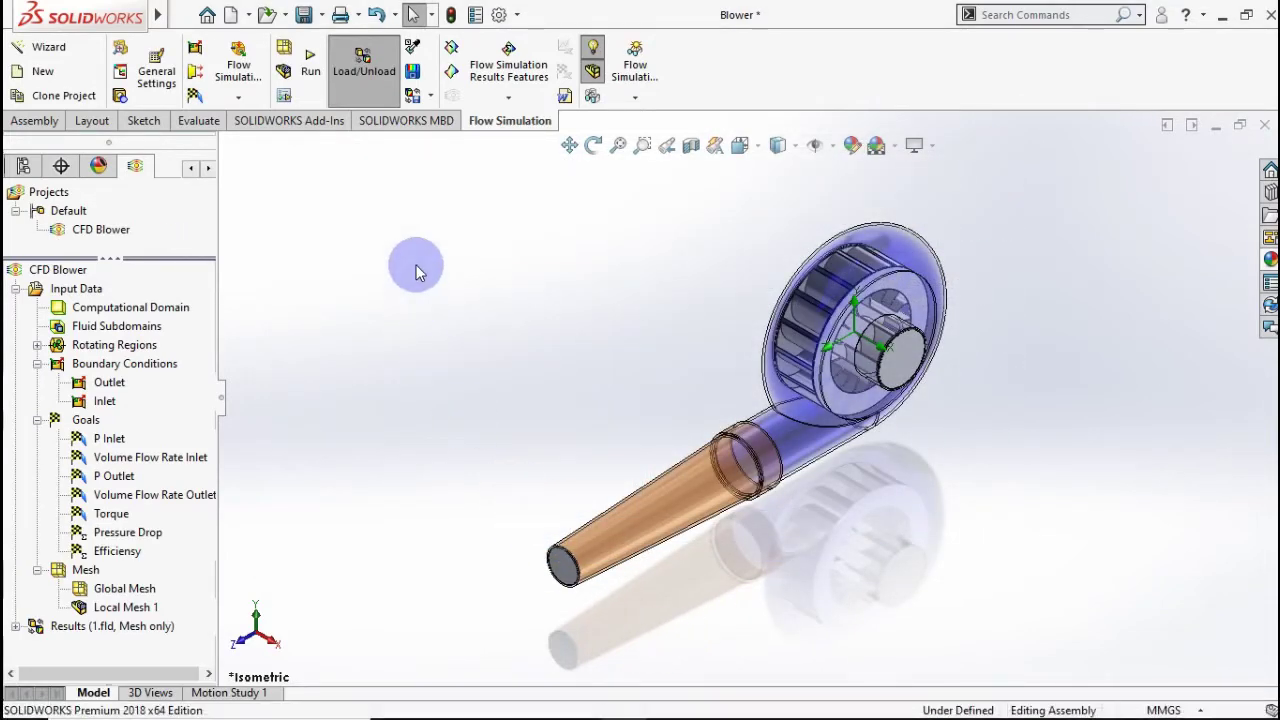
# - Create a Mesh plot sectioned on the Front Plane and inspect its refinement levels
pyautogui.click(16, 626)
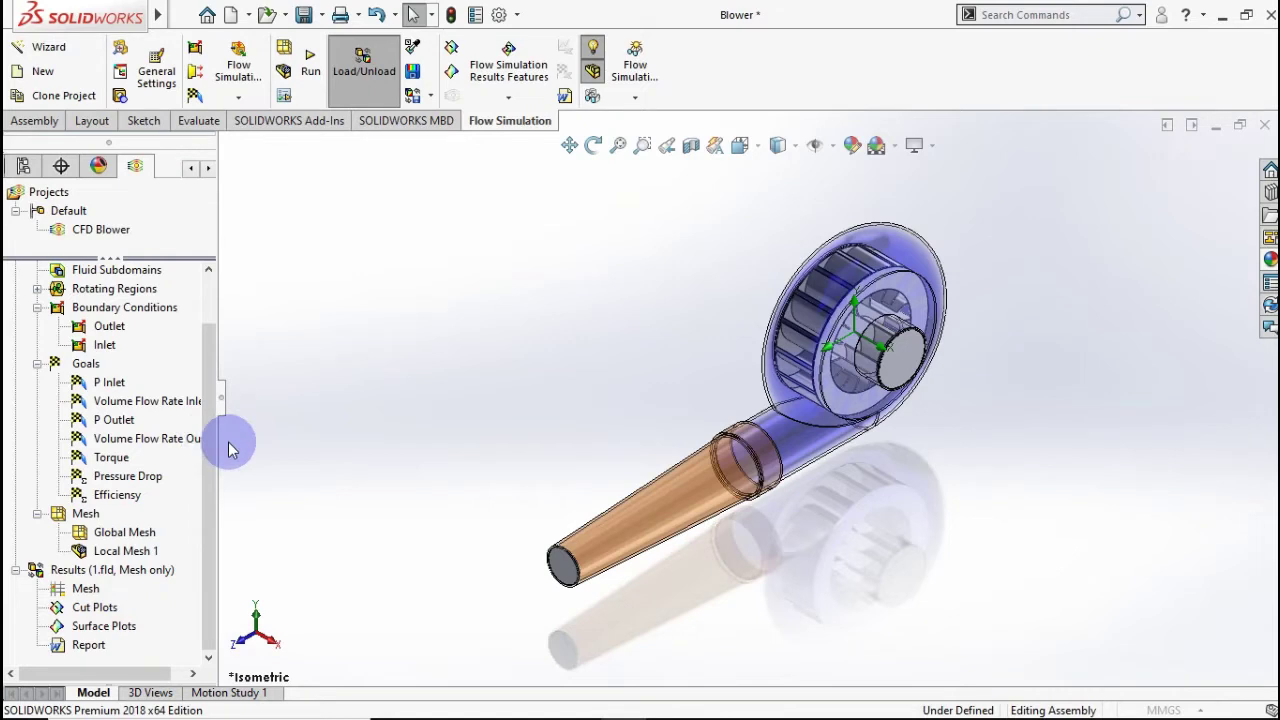
pyautogui.click(138, 516)
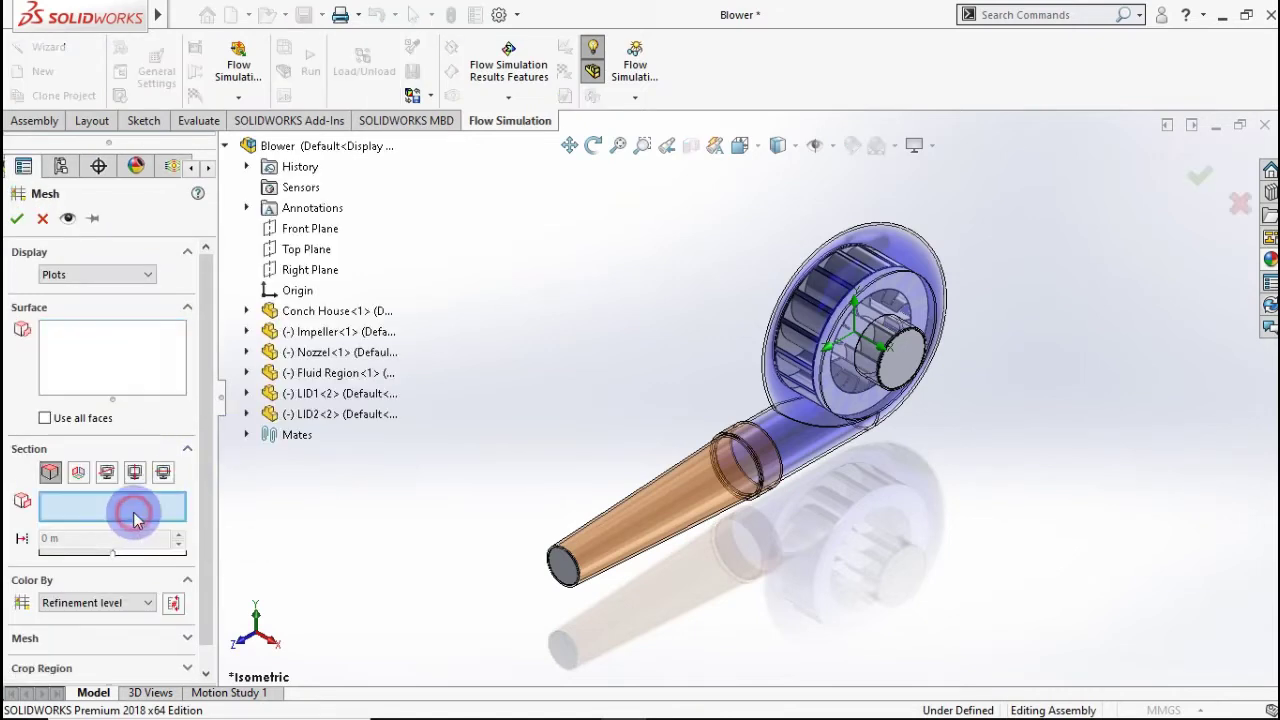
pyautogui.click(294, 234)
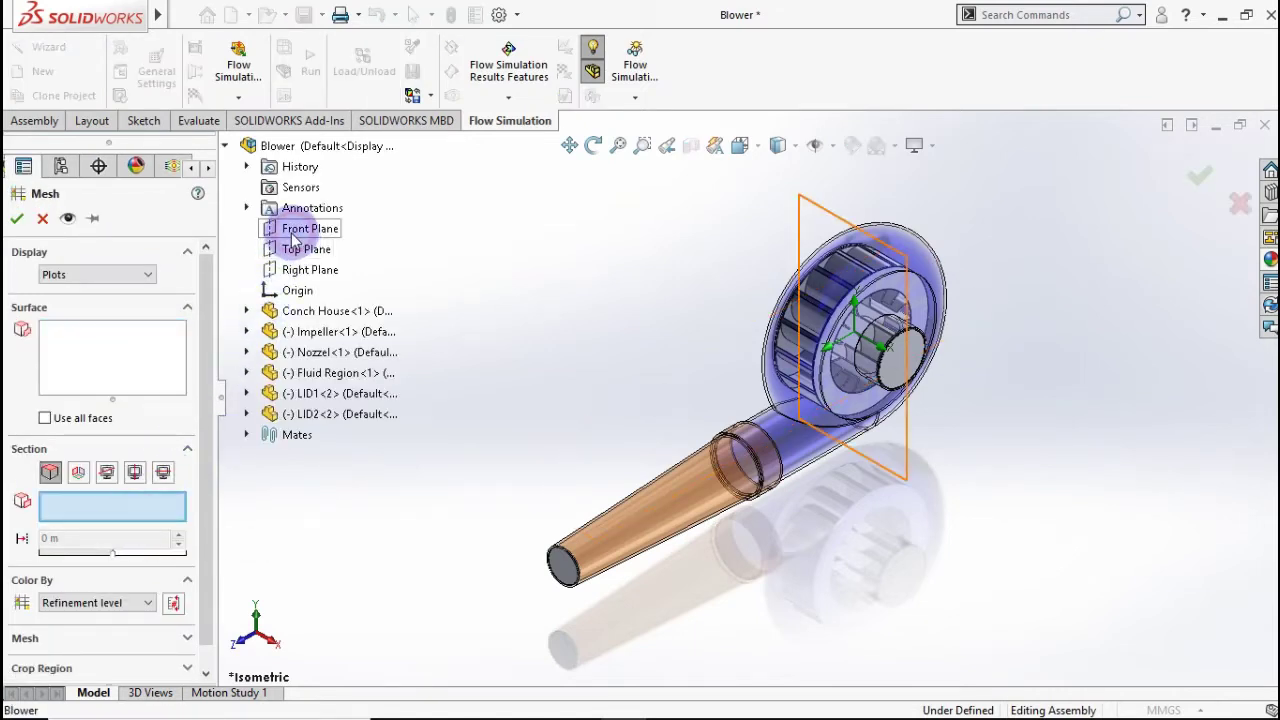
pyautogui.click(24, 224)
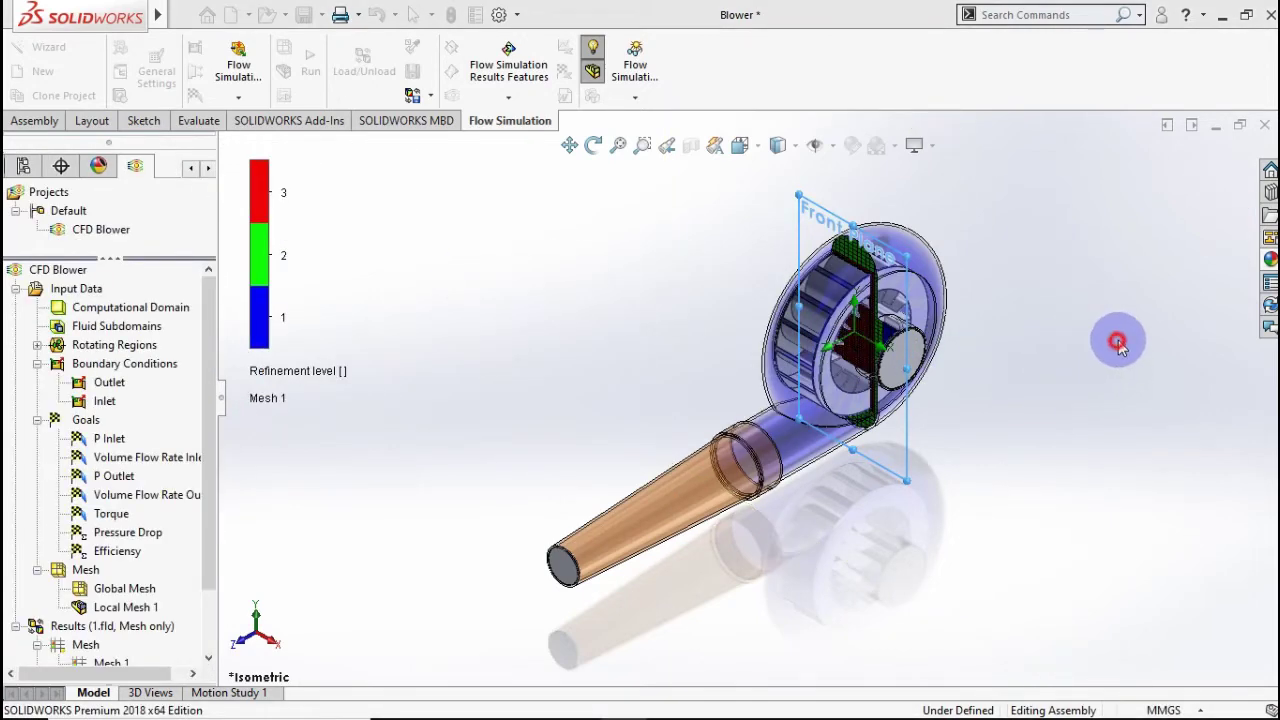
pyautogui.scroll(-2, 958, 268)
pyautogui.scroll(-3, 943, 305)
pyautogui.moveTo(943, 305)
pyautogui.mouseDown(button='middle')
pyautogui.moveTo(960, 209)
pyautogui.moveTo(974, 206)
pyautogui.moveTo(929, 212)
pyautogui.moveTo(1003, 189)
pyautogui.moveTo(980, 217)
pyautogui.moveTo(994, 366)
pyautogui.mouseUp(button='middle')
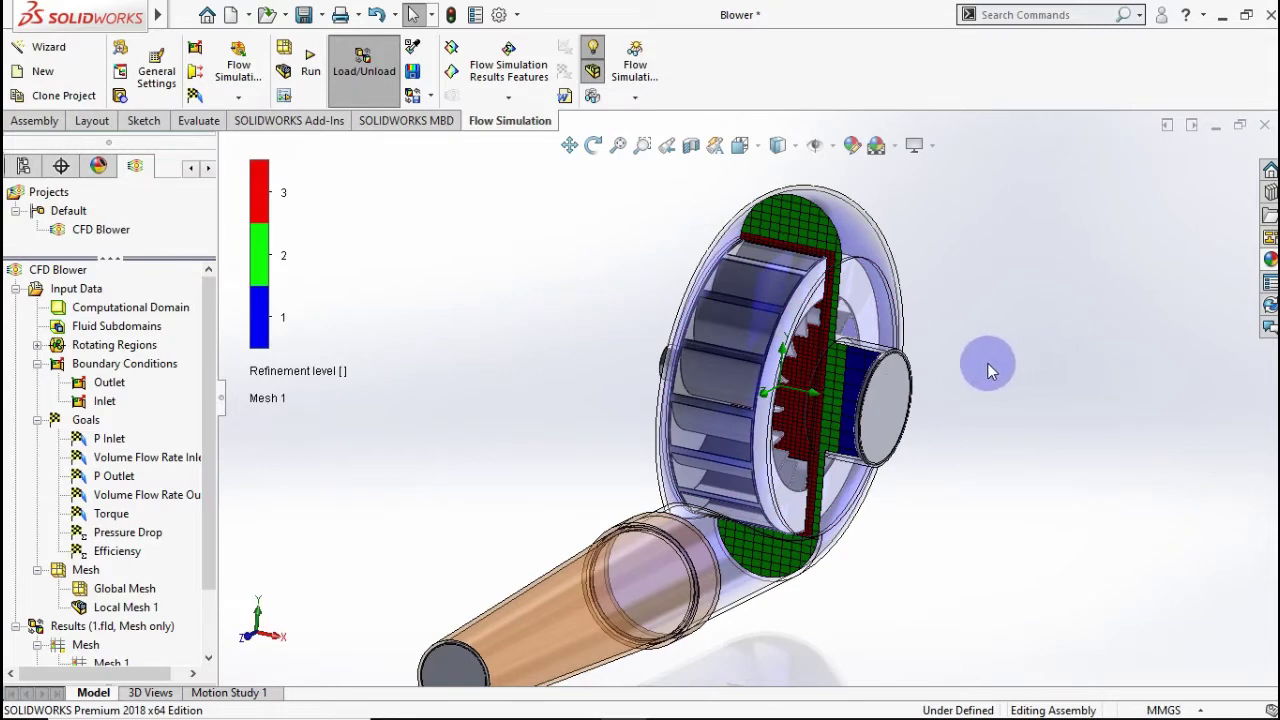
pyautogui.hotkey('ctrl', '7')
# - Hide the Mesh 1 plot and clear the face selection
pyautogui.click(180, 513)
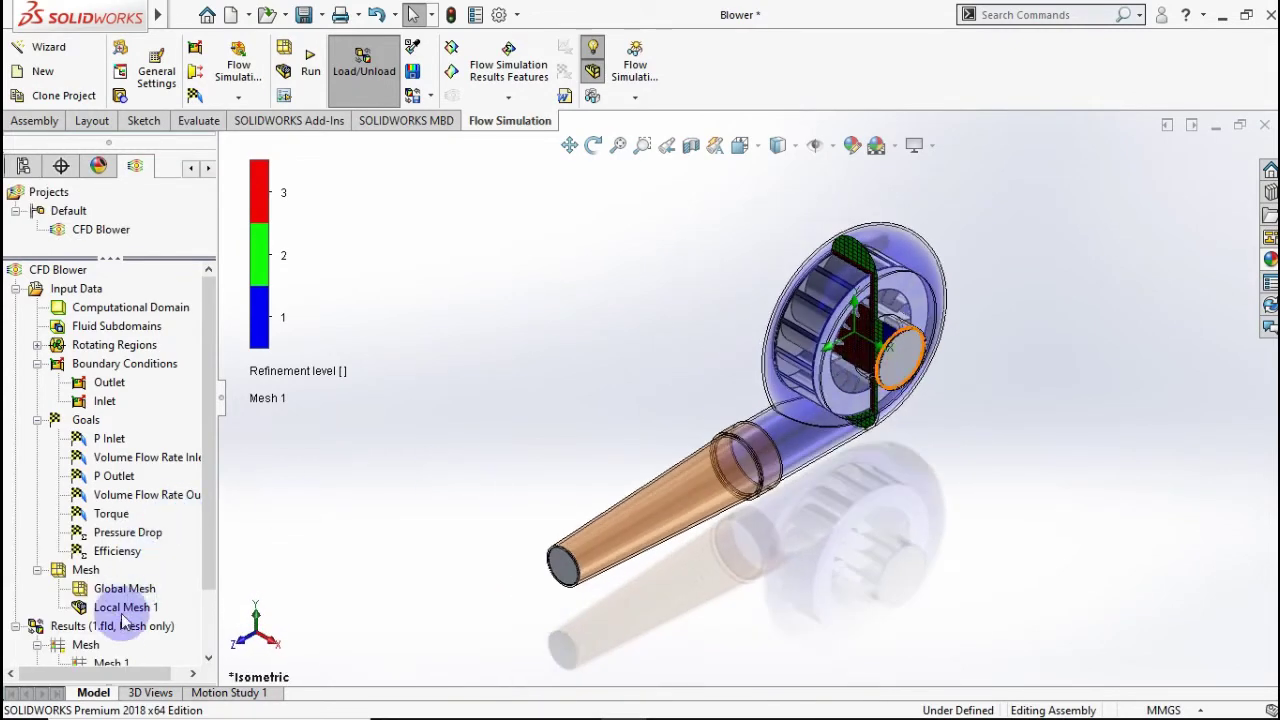
pyautogui.scroll(-2, 115, 615)
pyautogui.click(100, 588)
pyautogui.rightClick(100, 588)
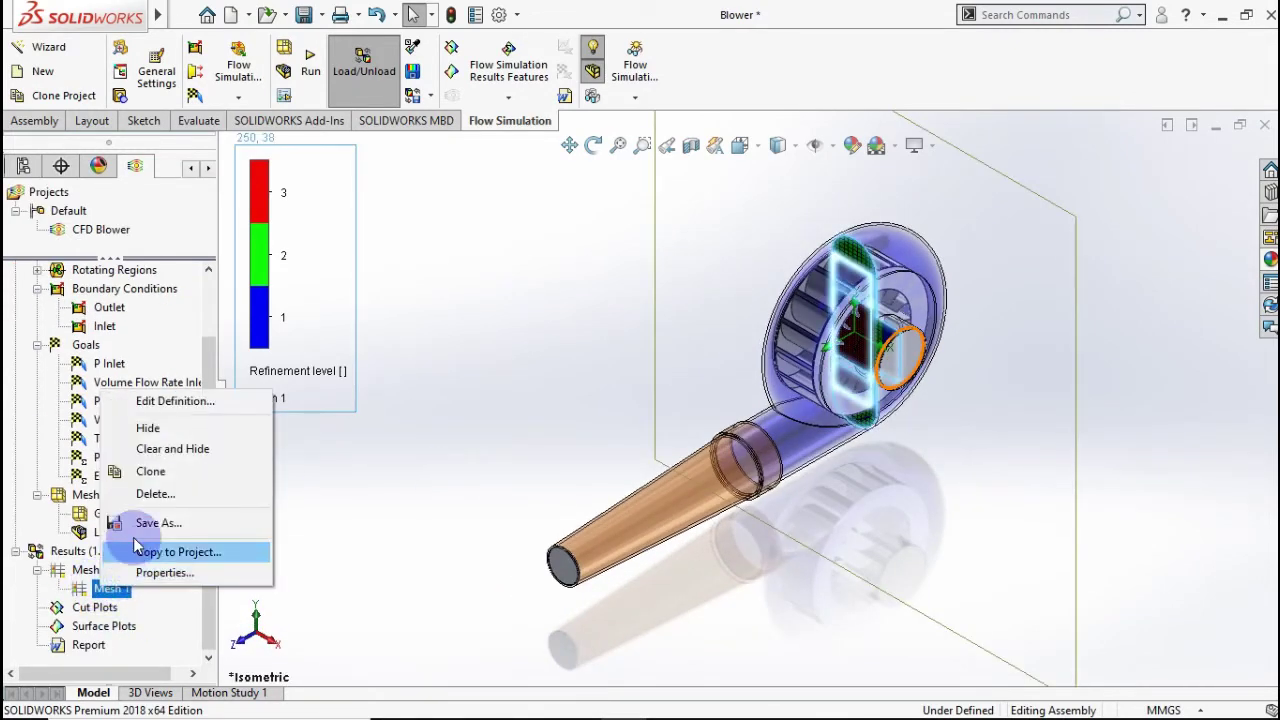
pyautogui.click(150, 430)
pyautogui.click(58, 566)
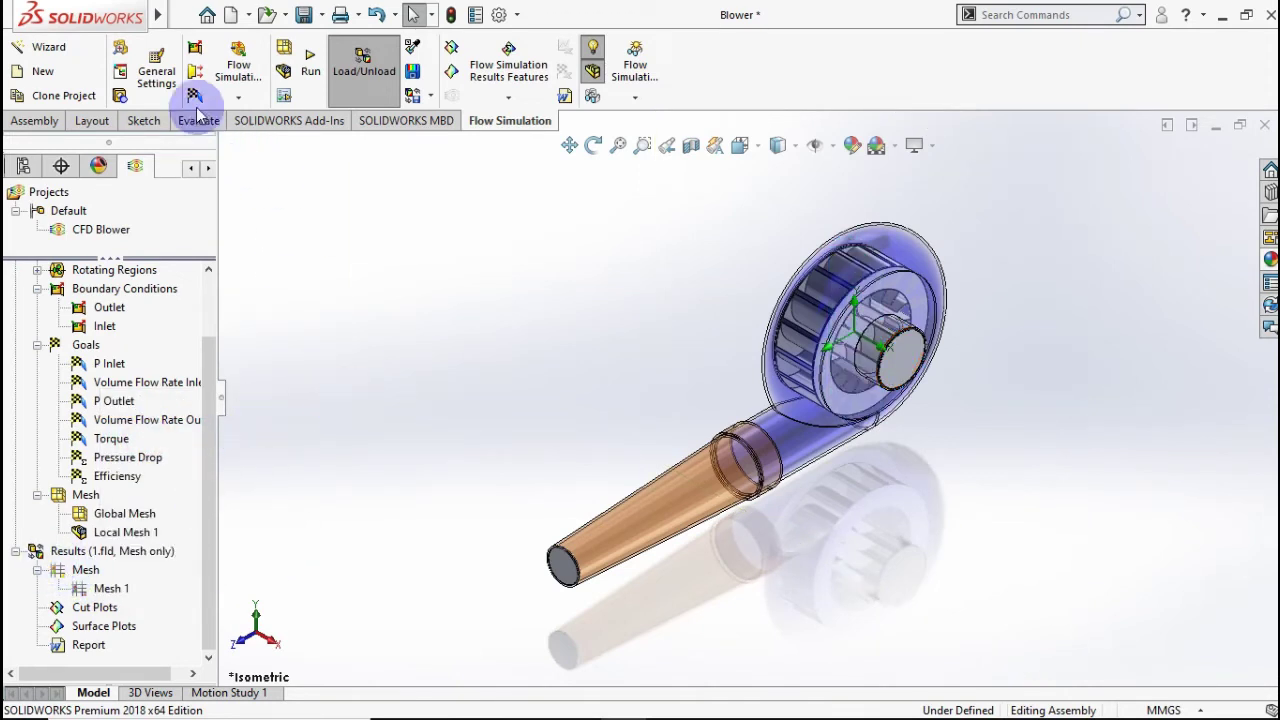
pyautogui.moveTo(80, 14)
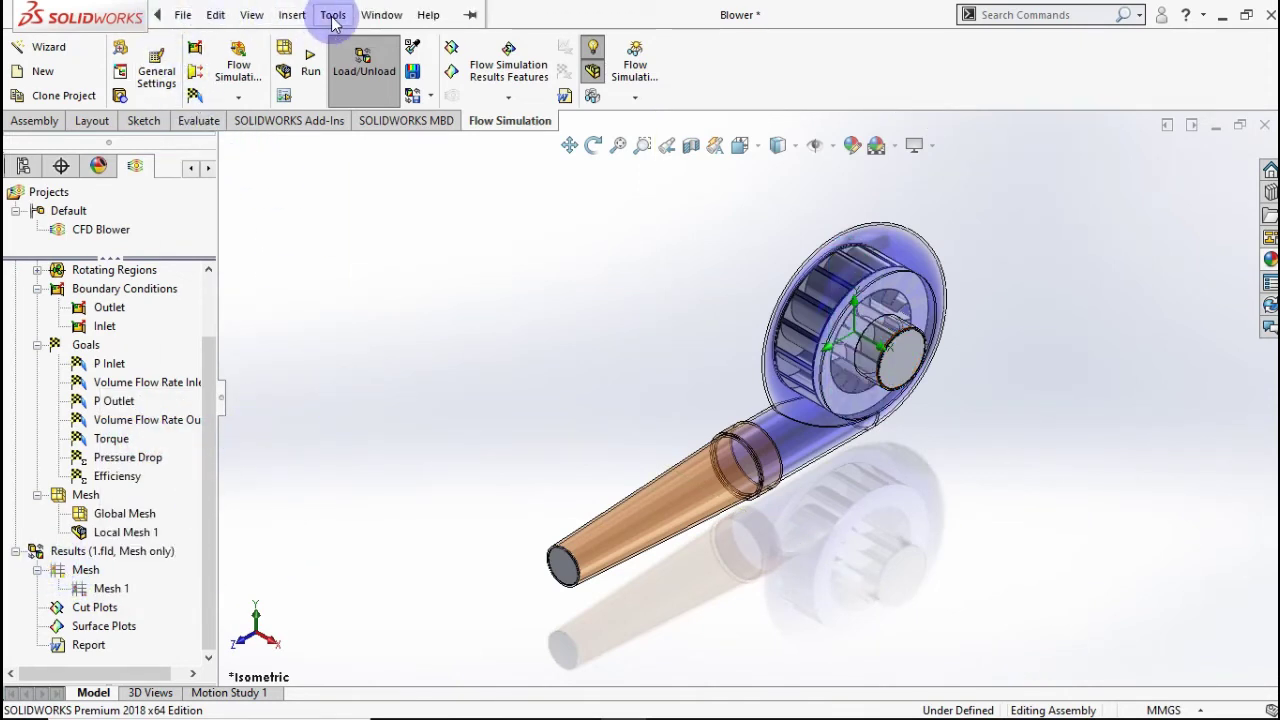
# - In Calculation Control Options, enable periodic saving of selected parameters, starting at 0, every 1 iteration
pyautogui.click(333, 17)
pyautogui.moveTo(385, 105)
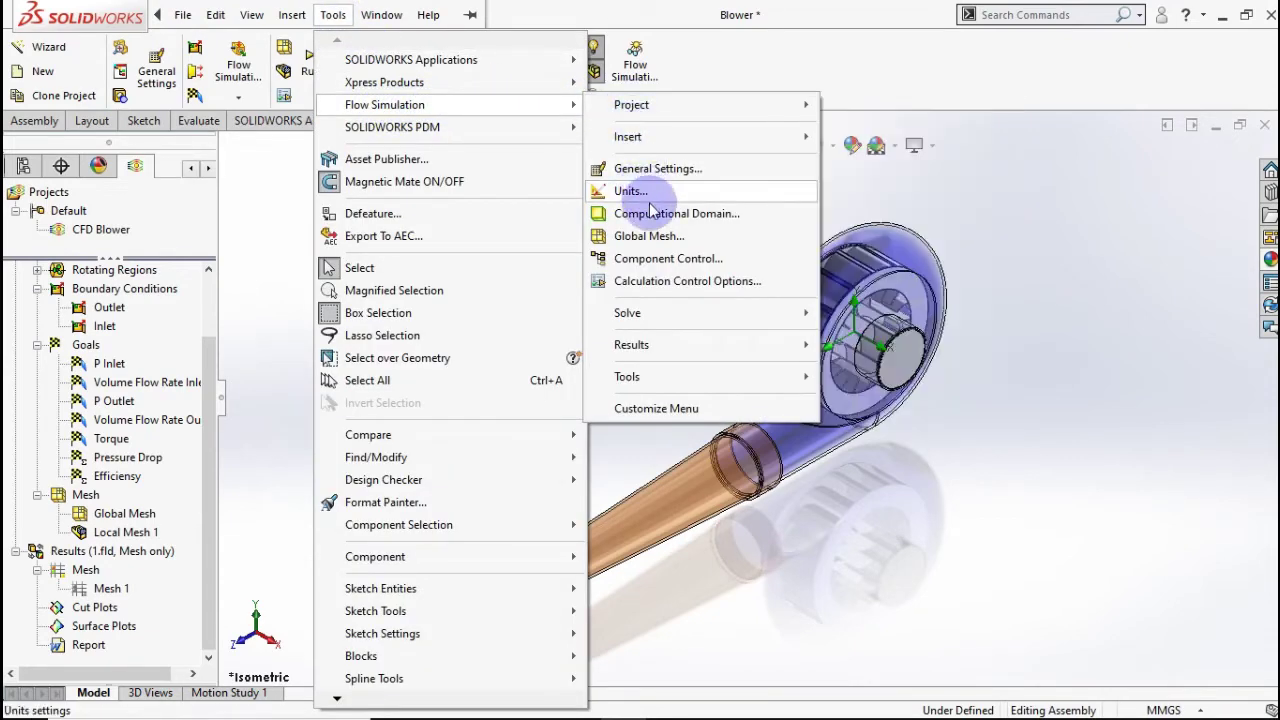
pyautogui.click(663, 283)
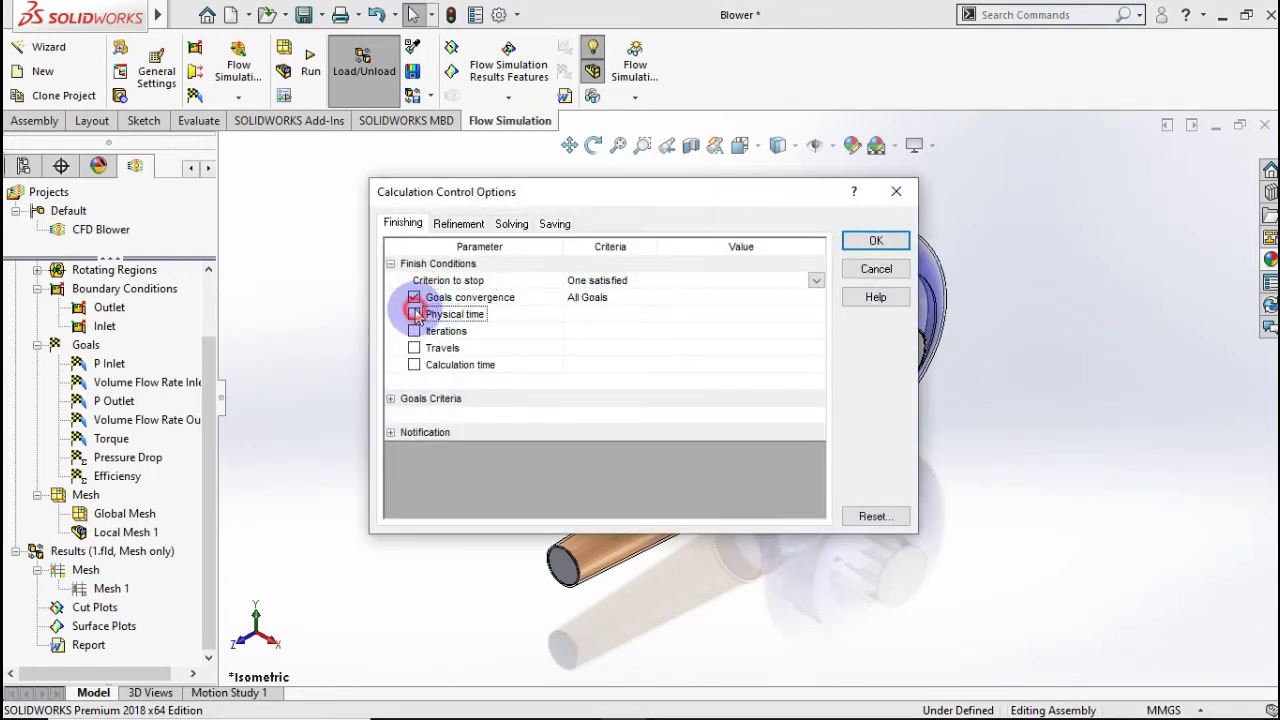
pyautogui.click(554, 224)
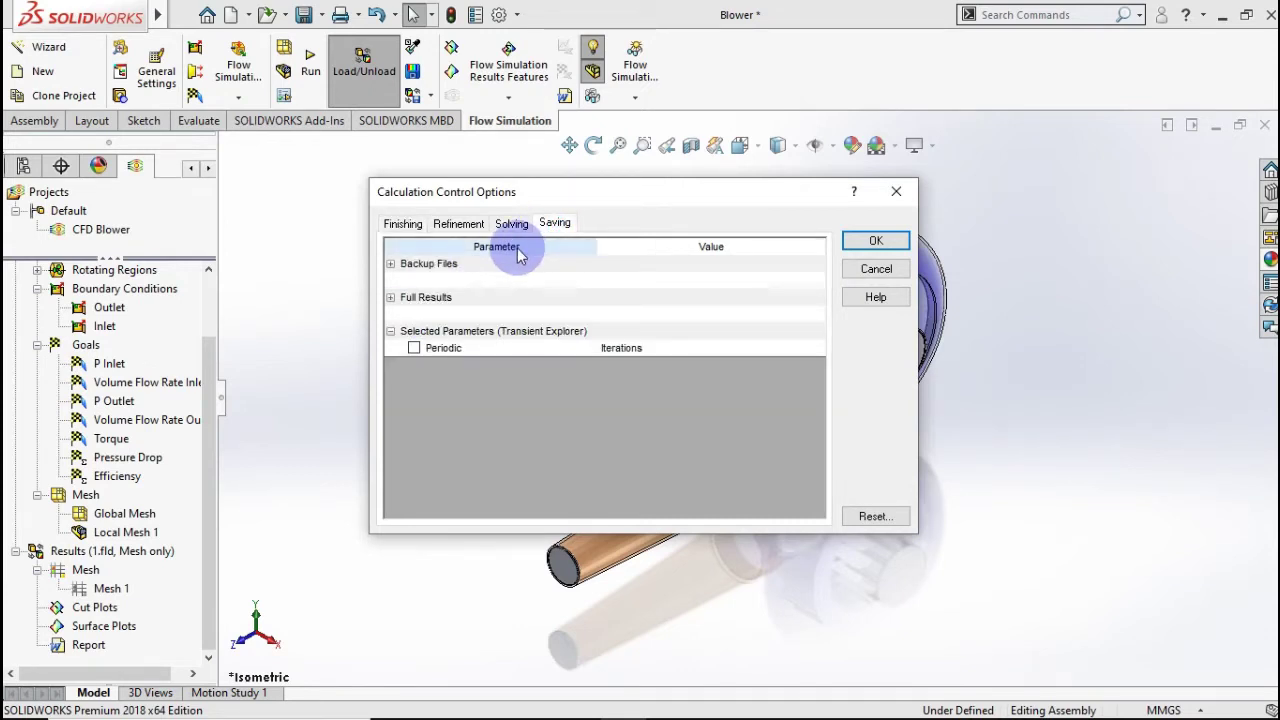
pyautogui.click(414, 347)
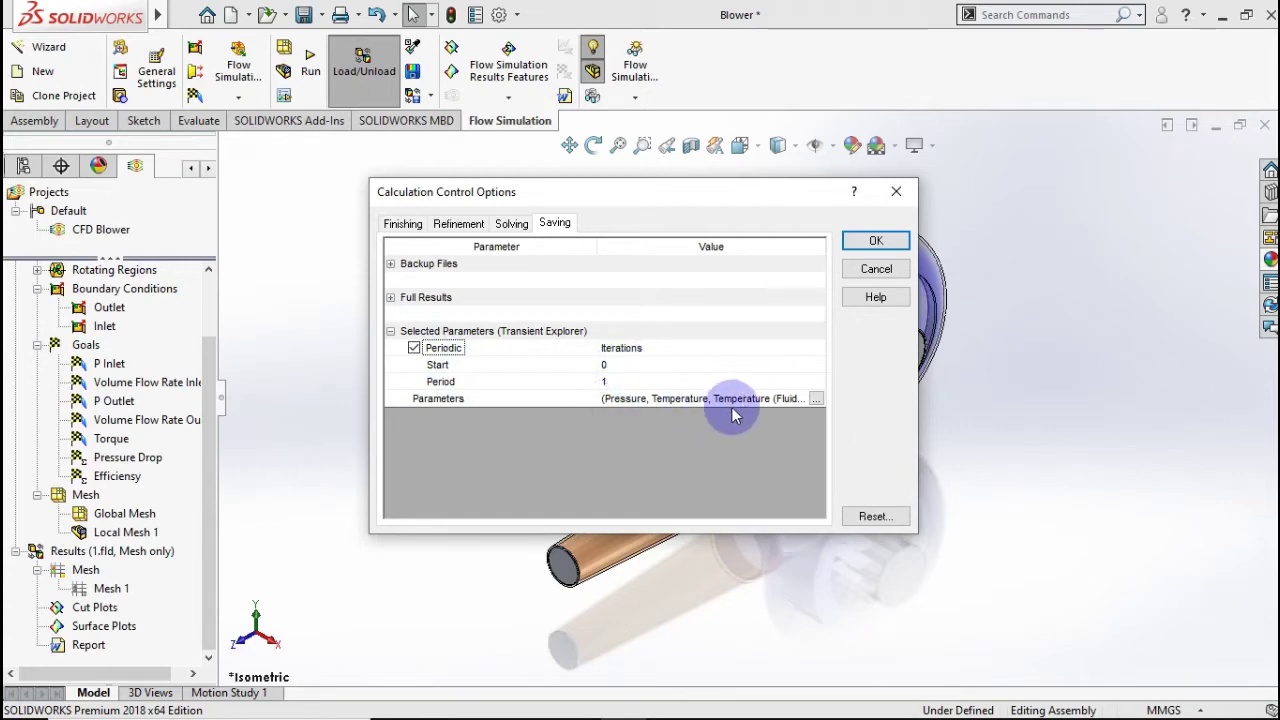
pyautogui.click(884, 243)
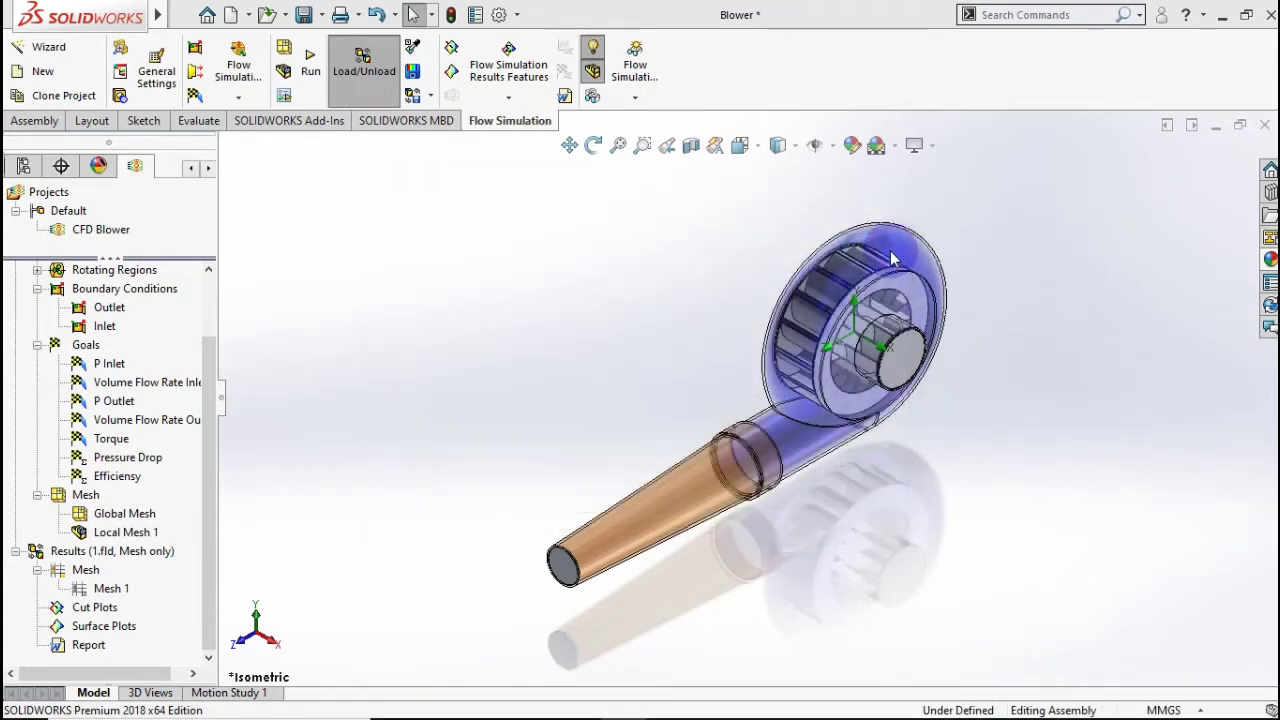
# - Save the blower assembly and start the flow calculation
pyautogui.hotkey('ctrl', 's')
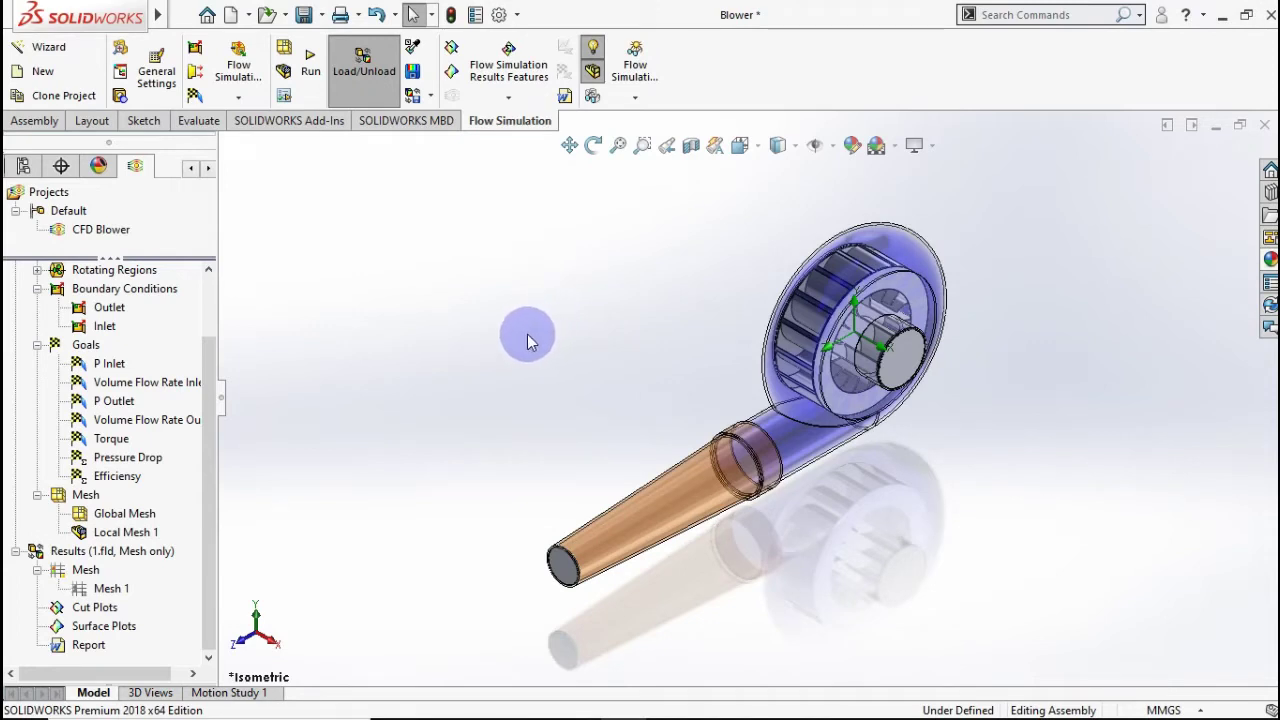
pyautogui.click(310, 70)
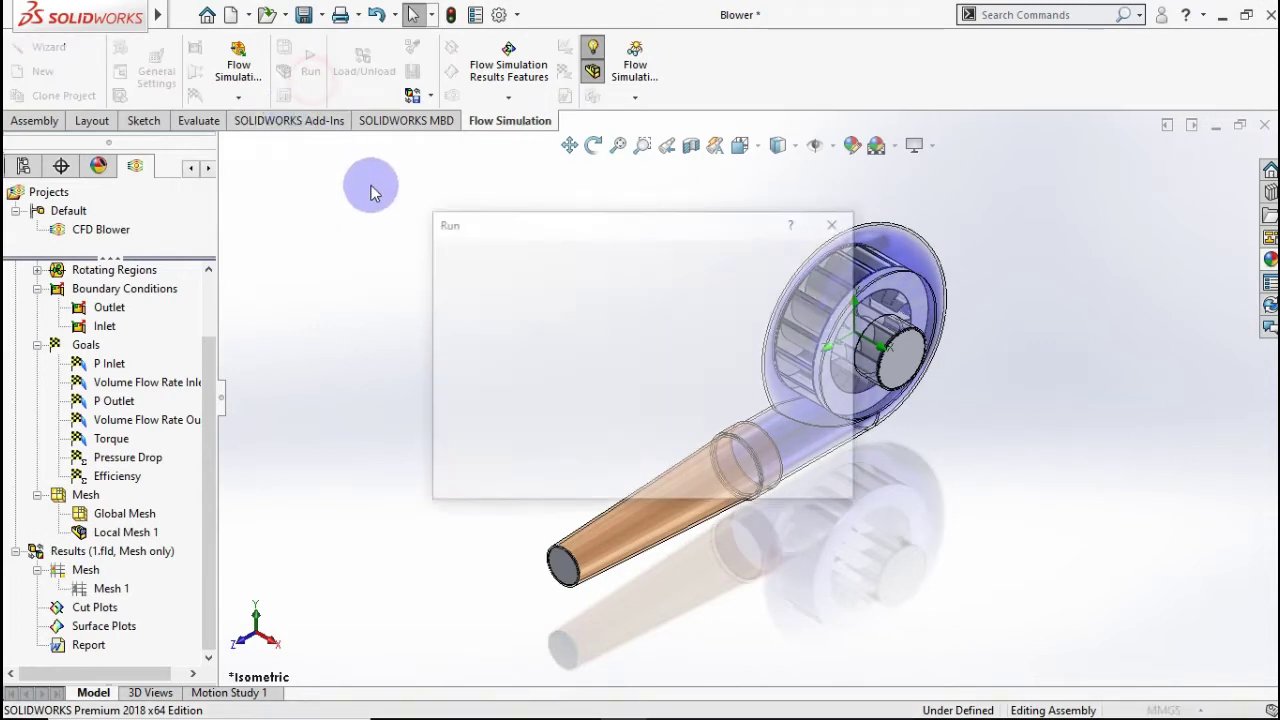
pyautogui.click(796, 267)
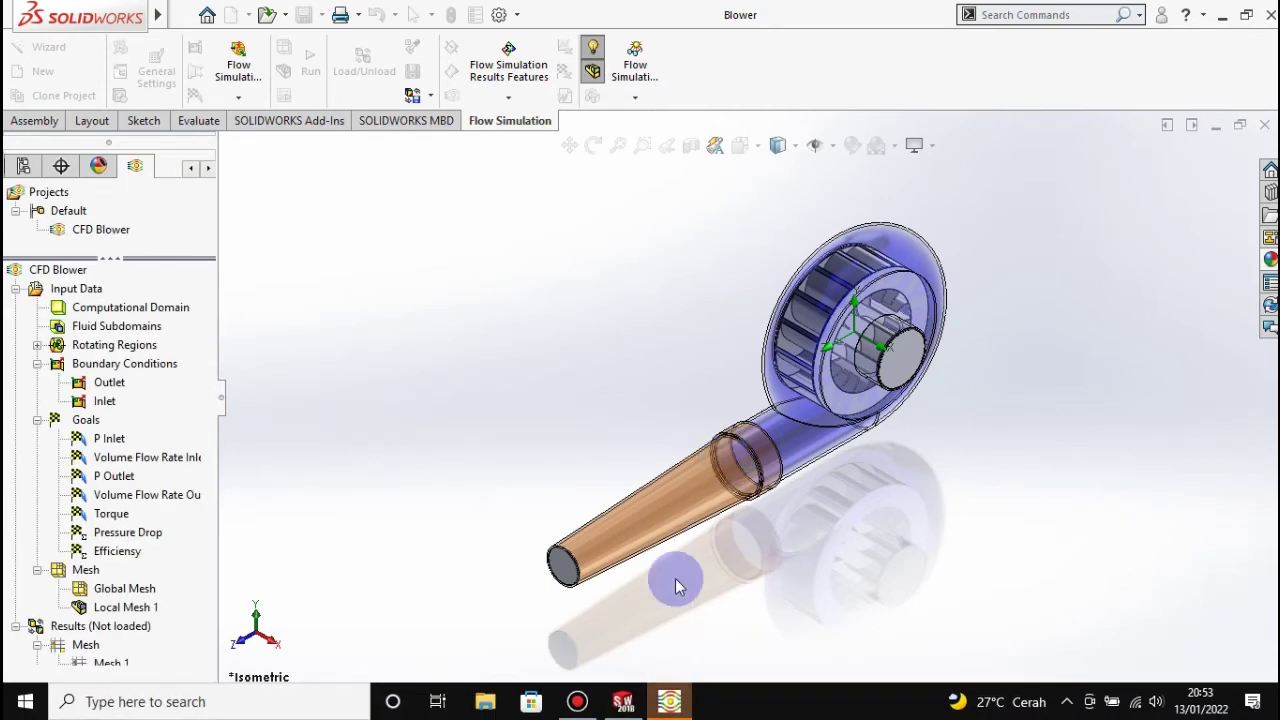
# - Add a goal plot of all goals in the solver and let it finish at iteration 576
pyautogui.click(670, 705)
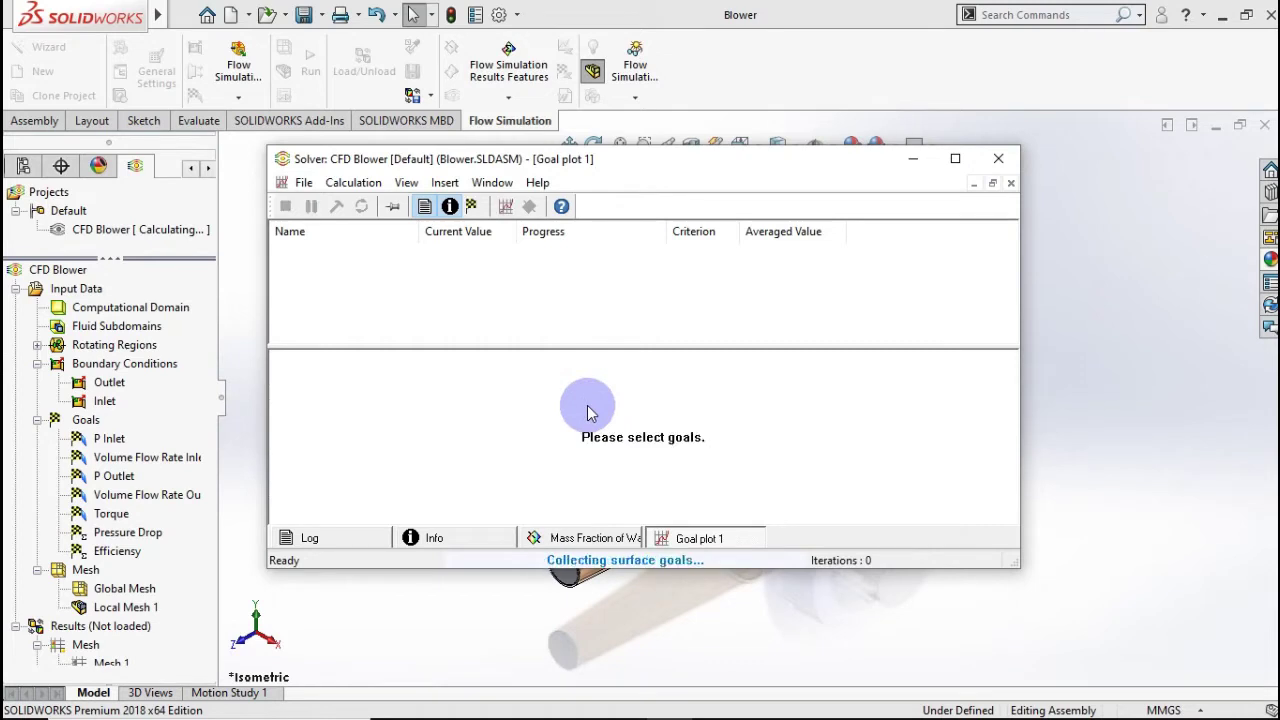
pyautogui.click(507, 210)
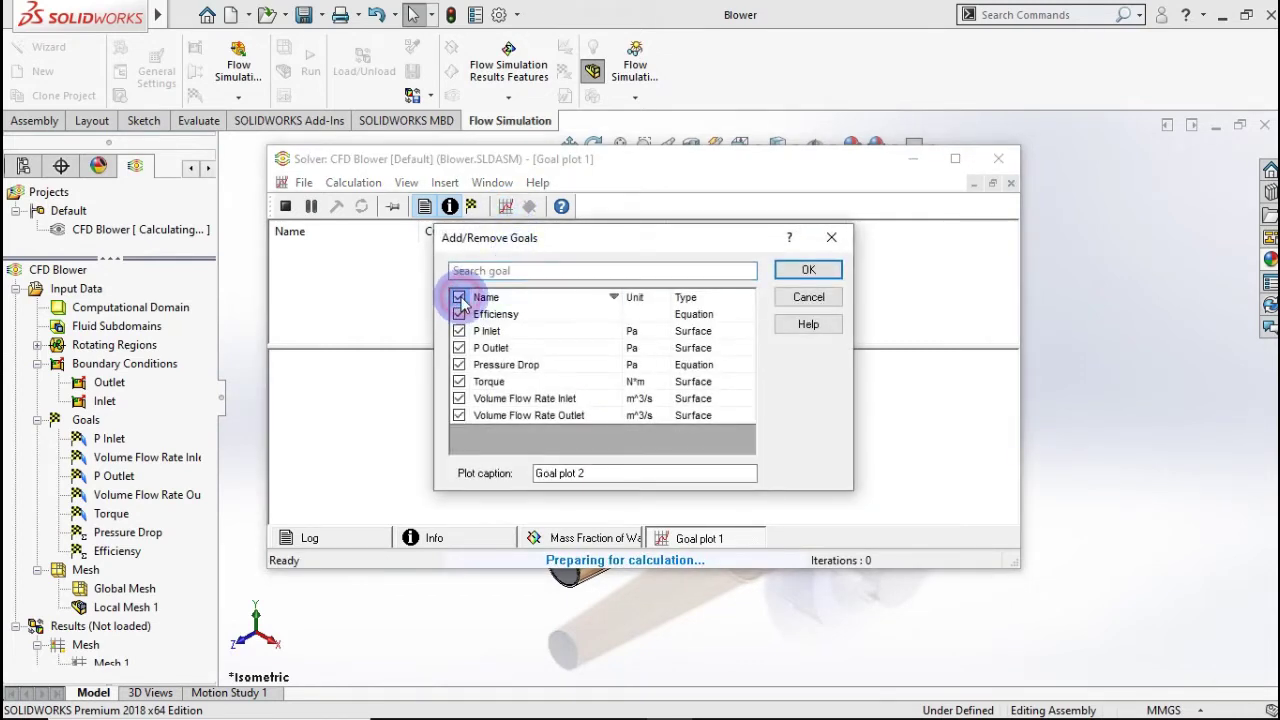
pyautogui.click(805, 270)
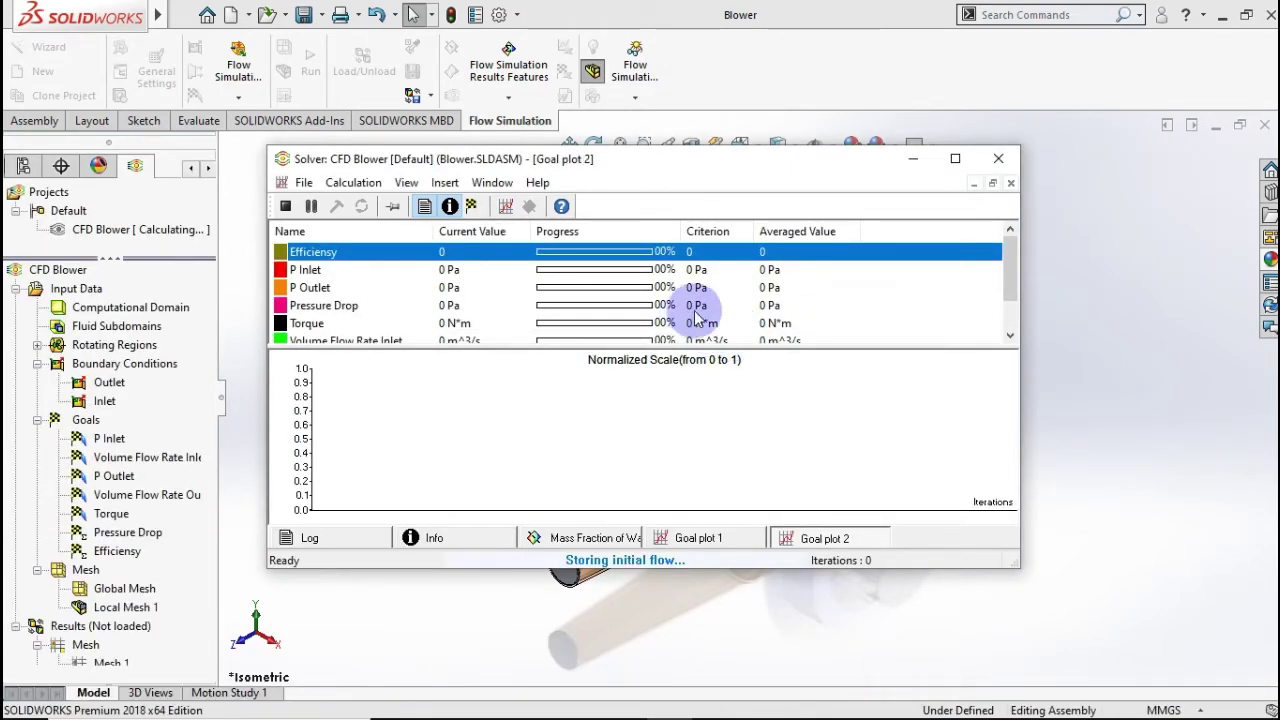
pyautogui.scroll(-1, 758, 305)
pyautogui.scroll(1, 758, 312)
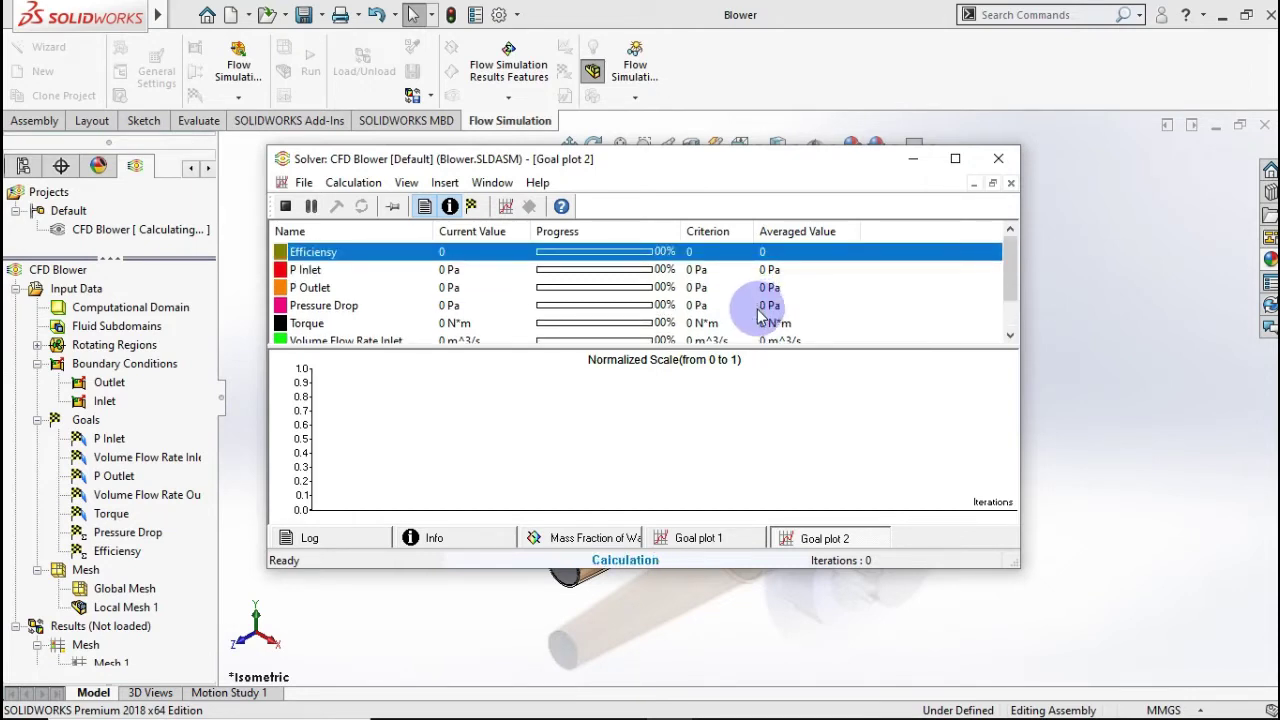
pyautogui.scroll(-1, 758, 316)
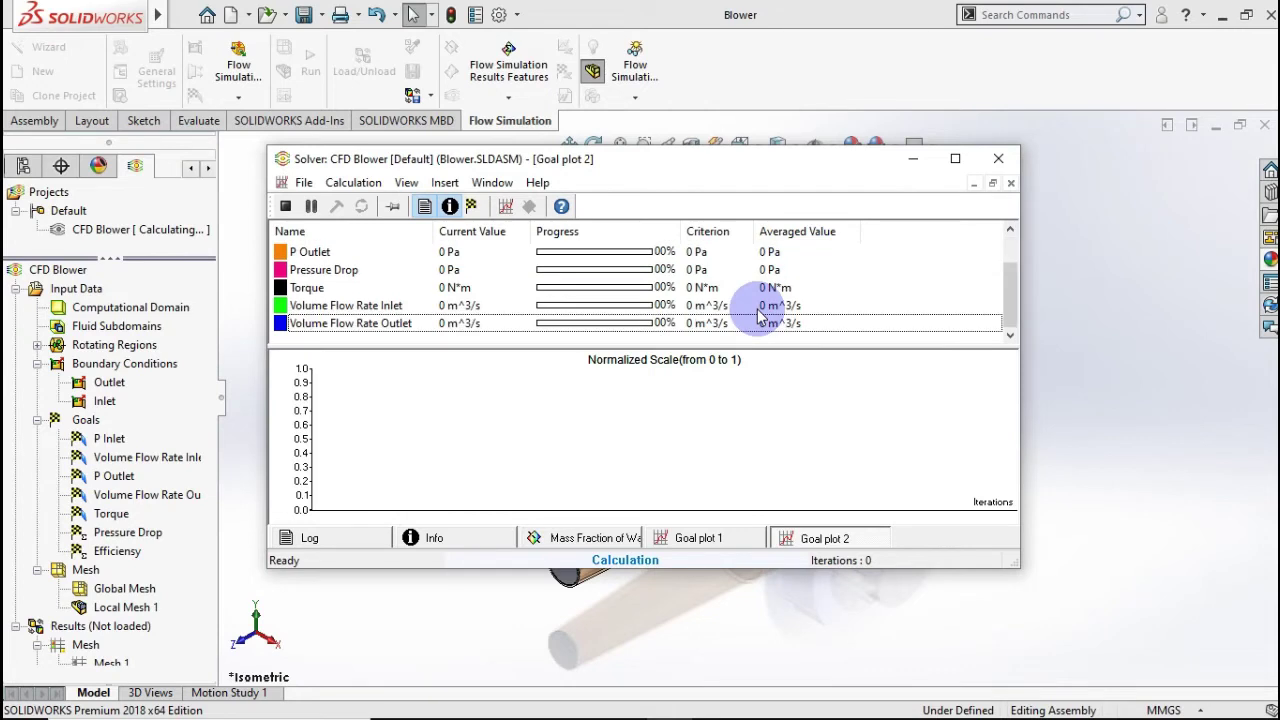
pyautogui.scroll(1, 758, 316)
pyautogui.scroll(-1, 758, 310)
pyautogui.scroll(1, 758, 310)
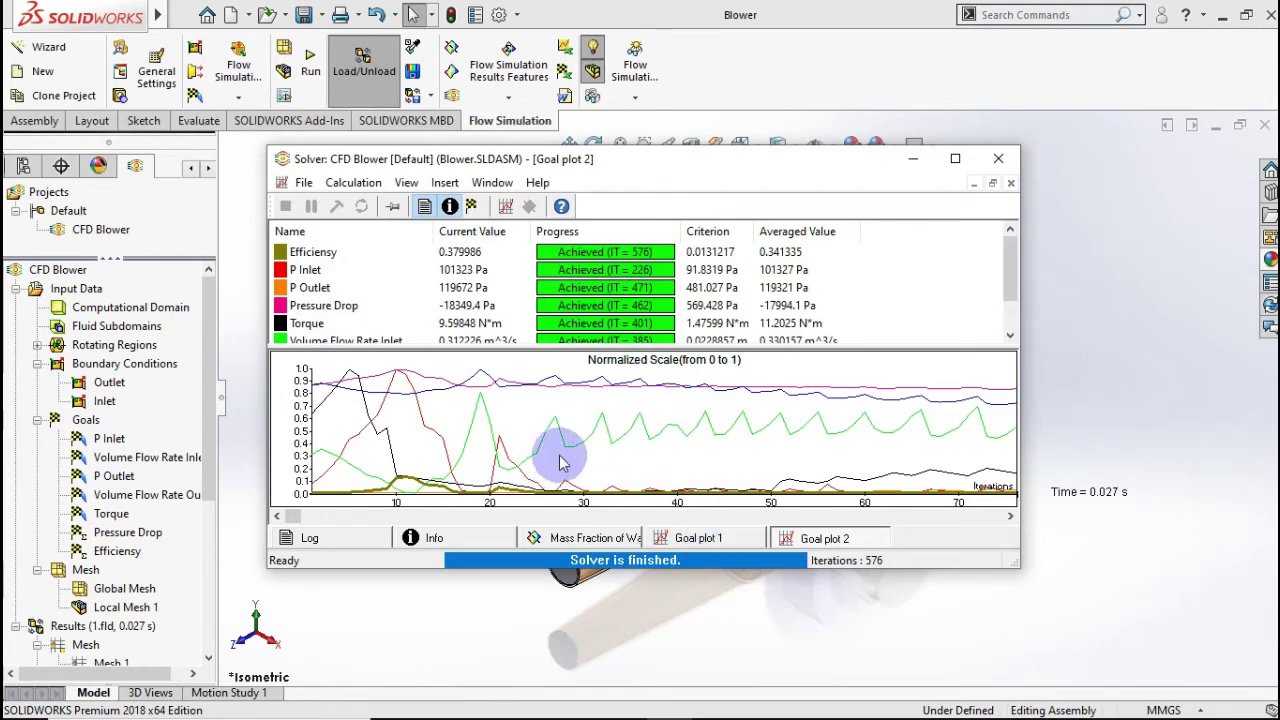
# - Close the solver and insert flow trajectories starting from the LID2 inlet face
pyautogui.click(999, 159)
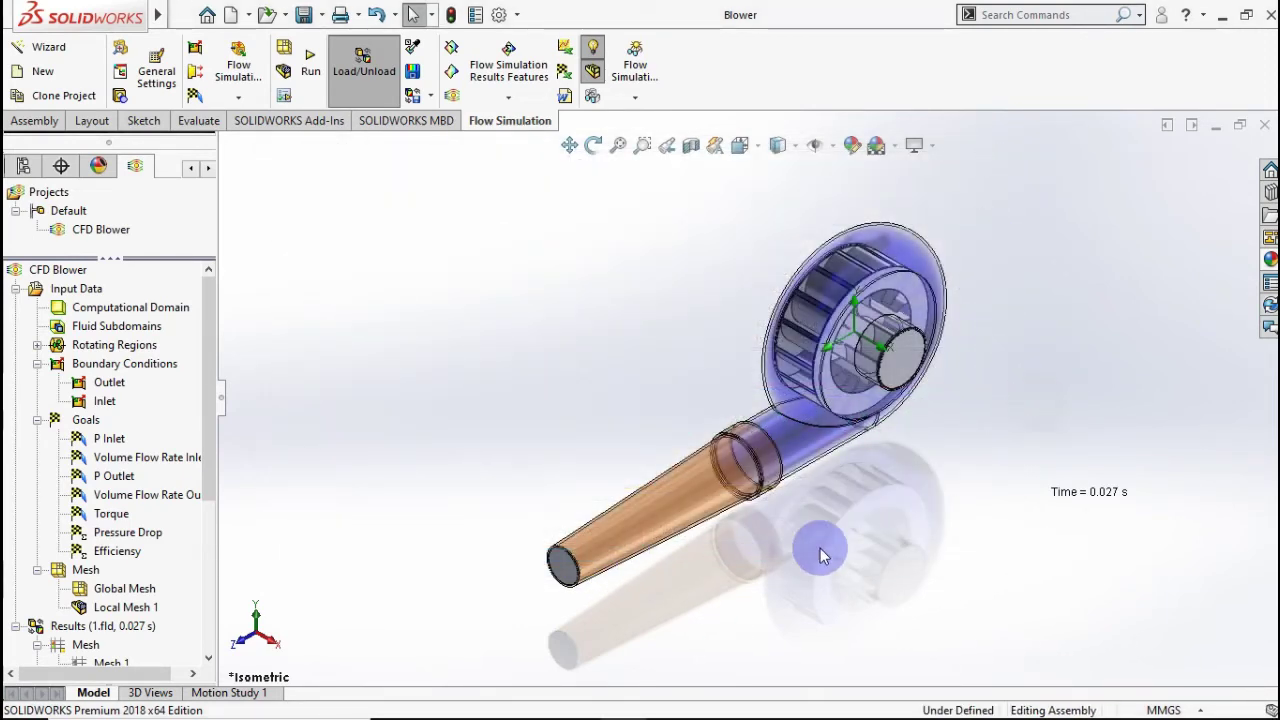
pyautogui.scroll(-5, 128, 486)
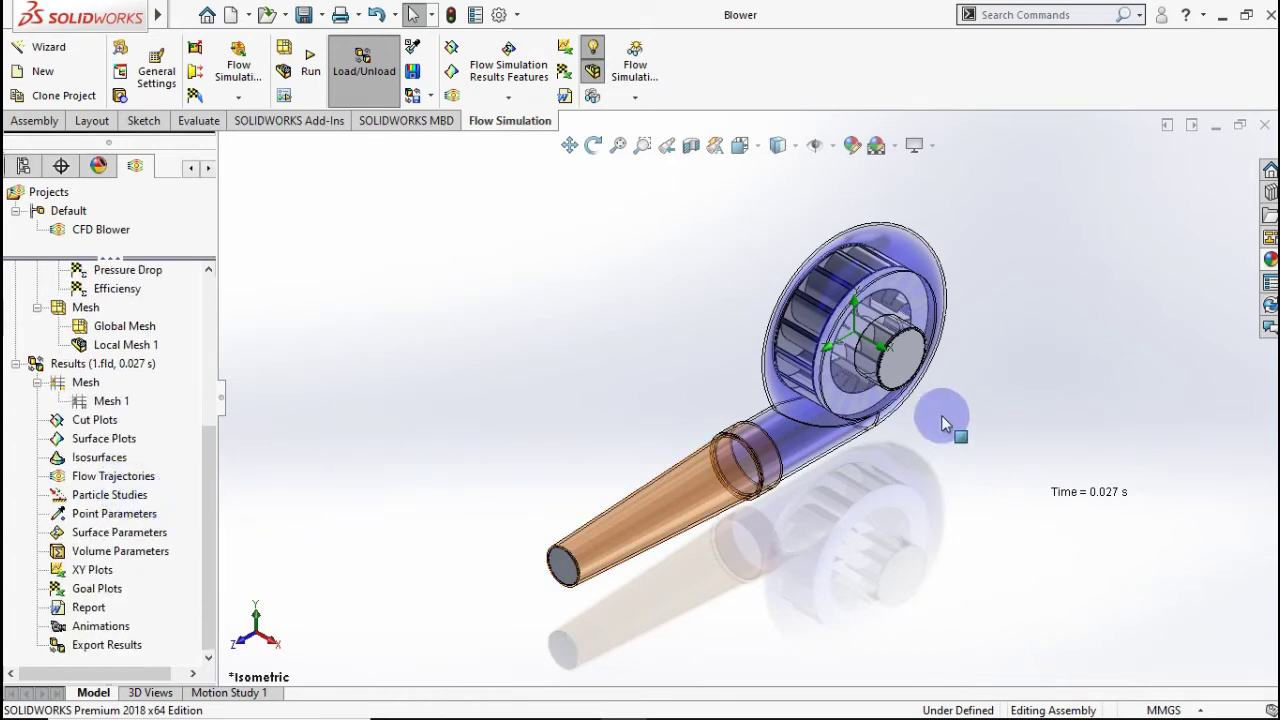
pyautogui.scroll(-2, 970, 430)
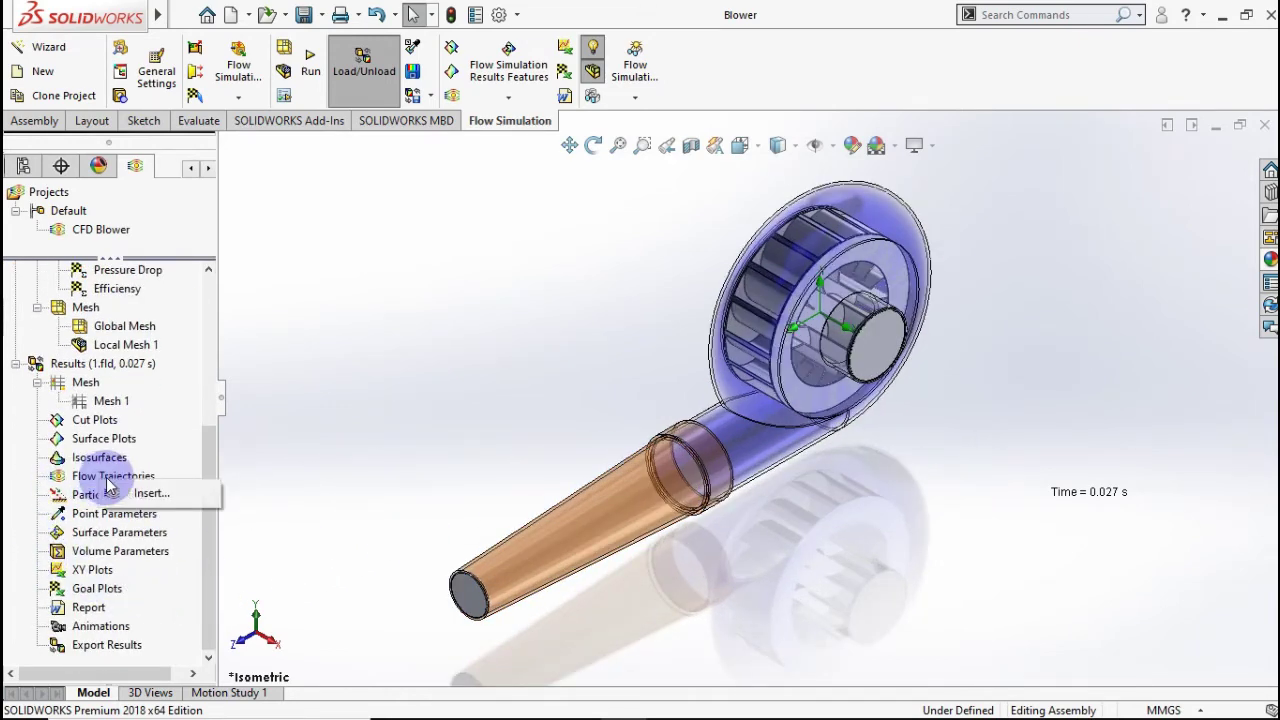
pyautogui.click(651, 417)
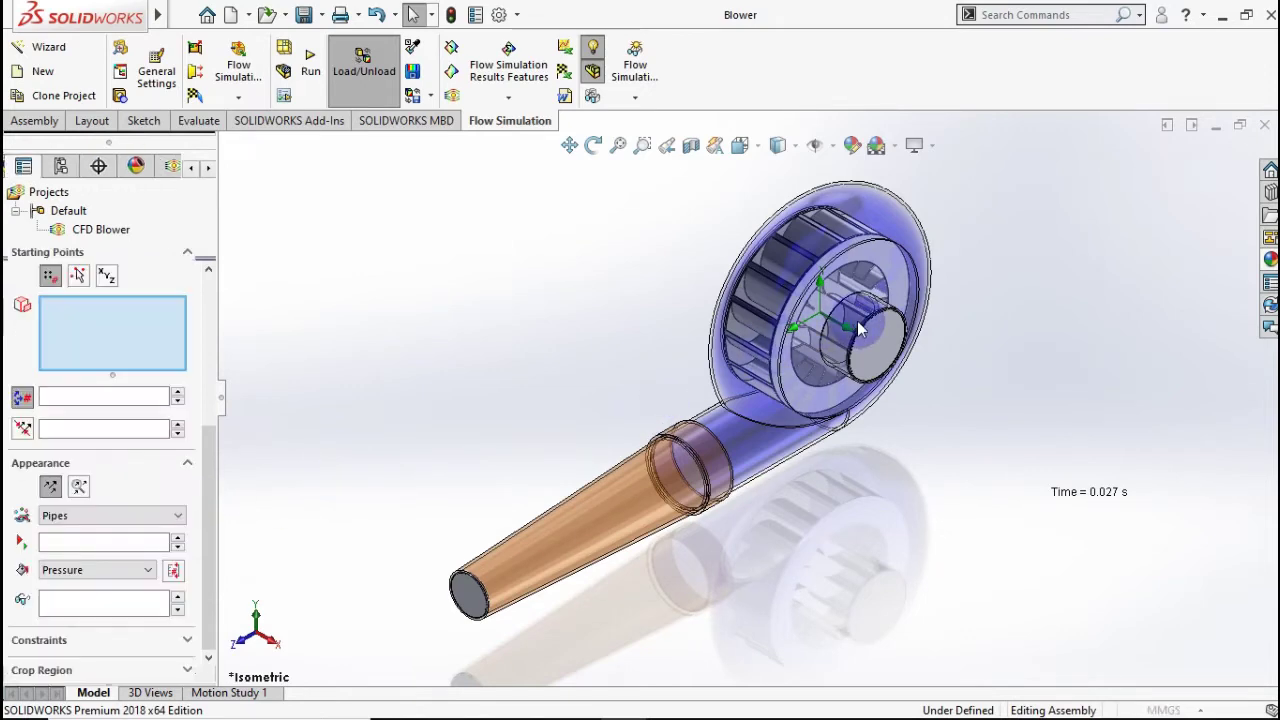
pyautogui.scroll(-2, 902, 300)
pyautogui.moveTo(901, 297); pyautogui.dragTo(846, 317, button='middle')
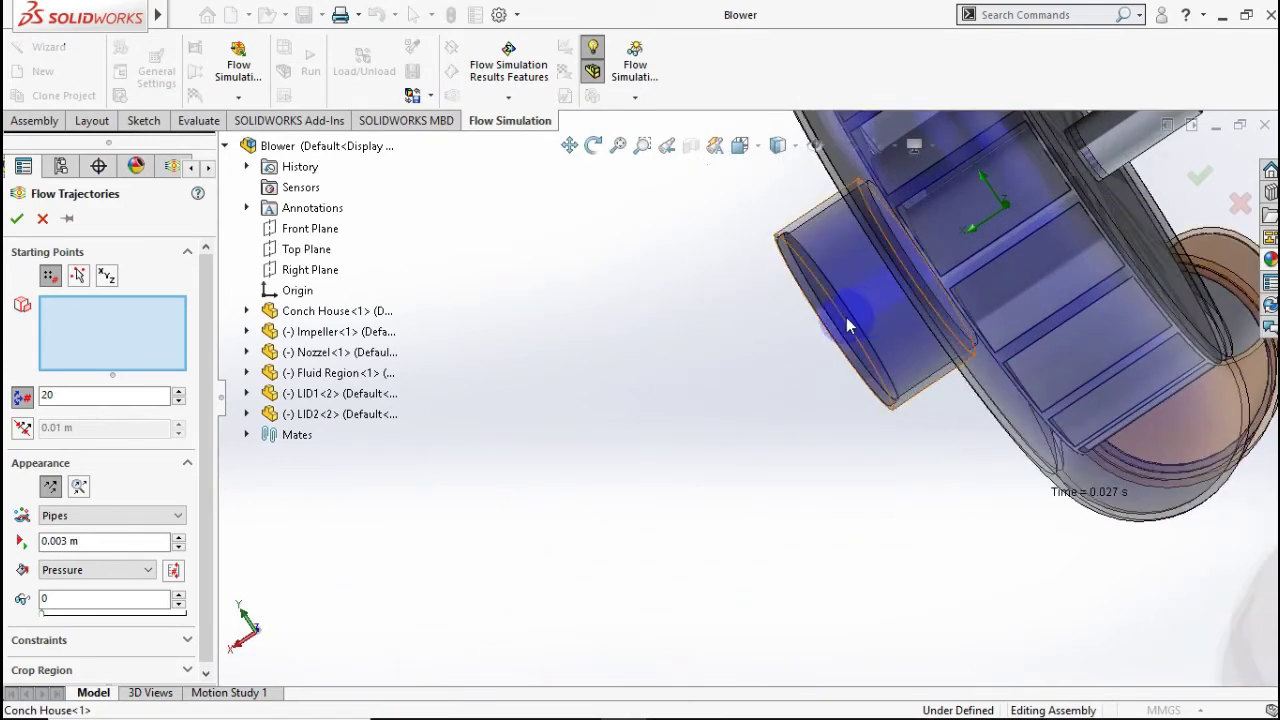
pyautogui.click(845, 320)
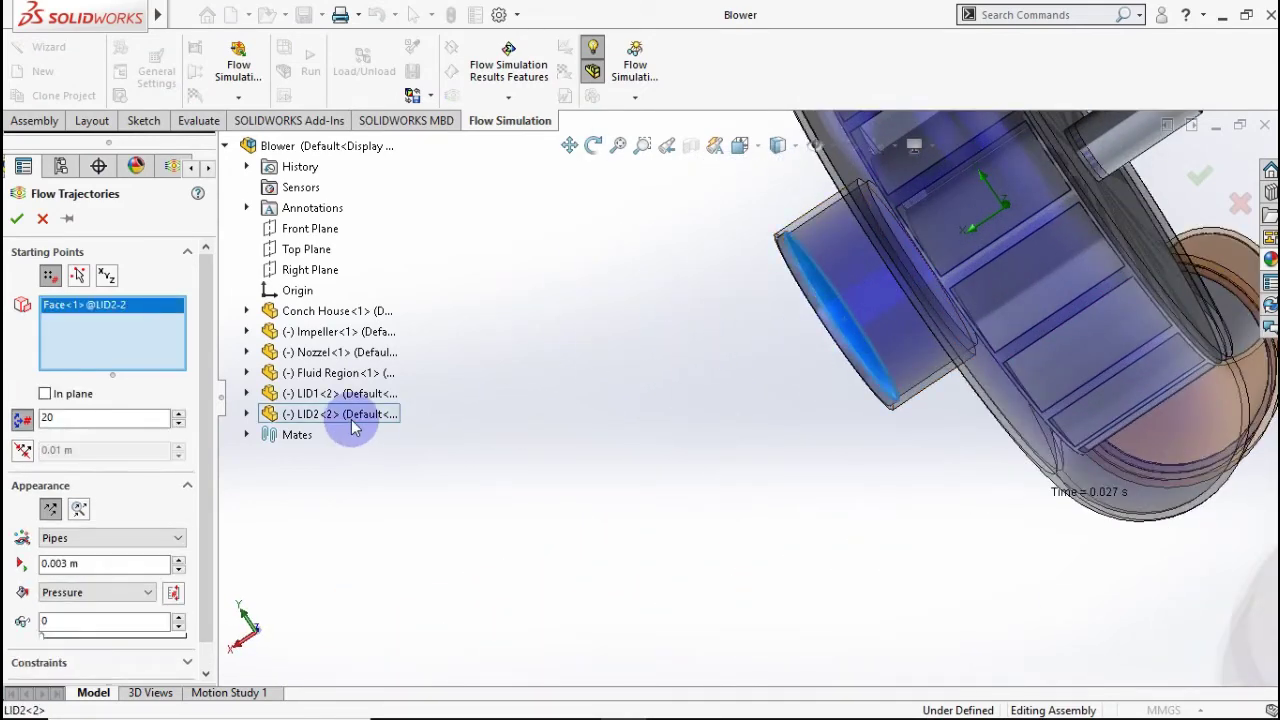
# - Set the trajectories to 50 points, drawn as Lines coloured by Velocity
pyautogui.doubleClick(86, 418)
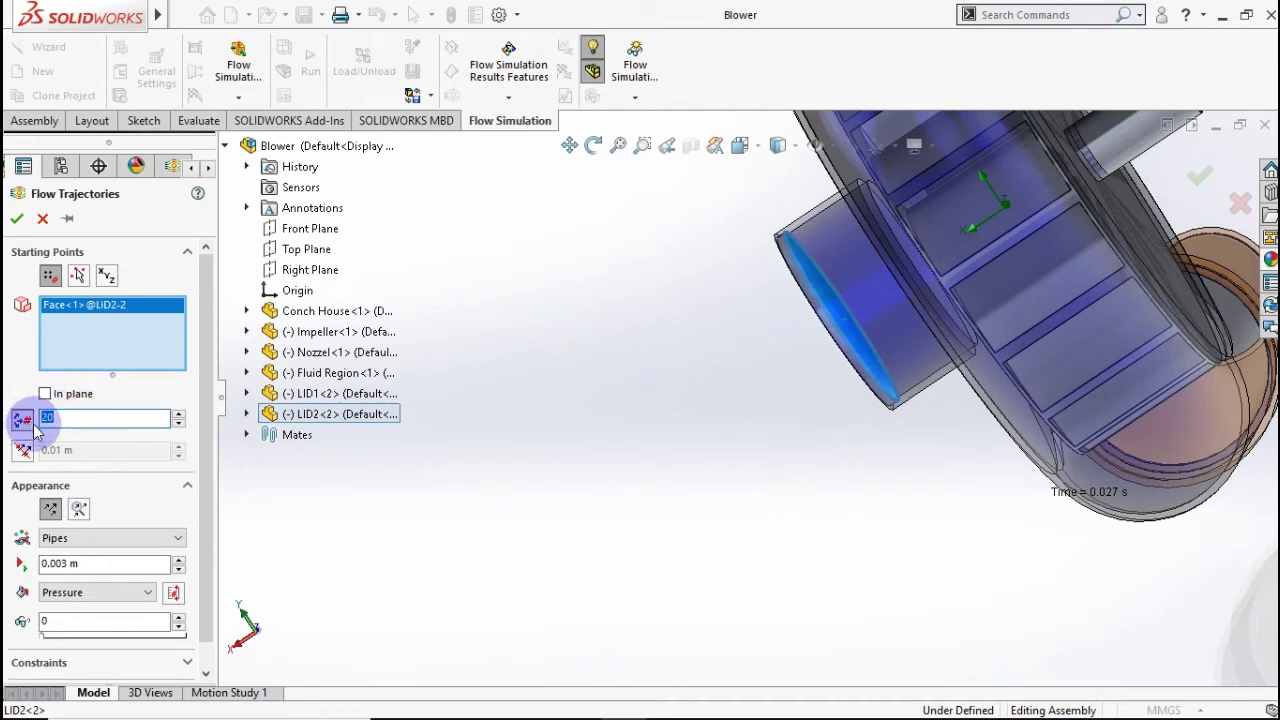
pyautogui.write('50')
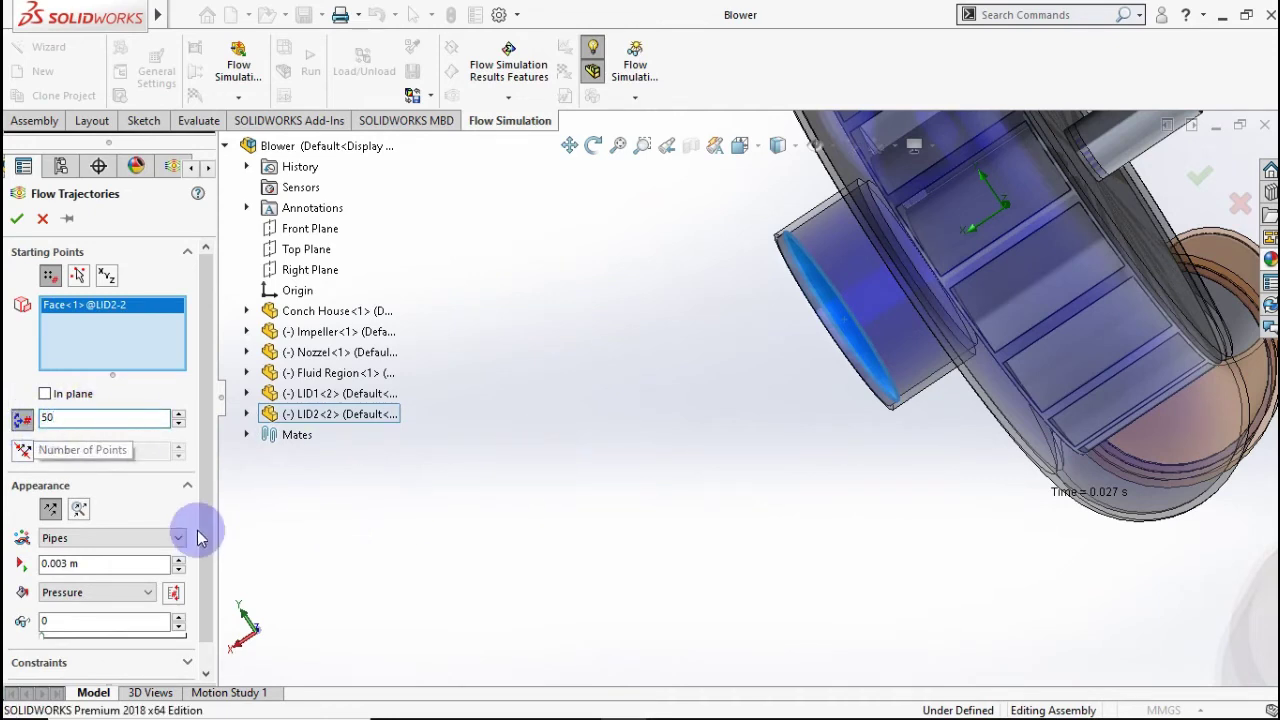
pyautogui.click(146, 542)
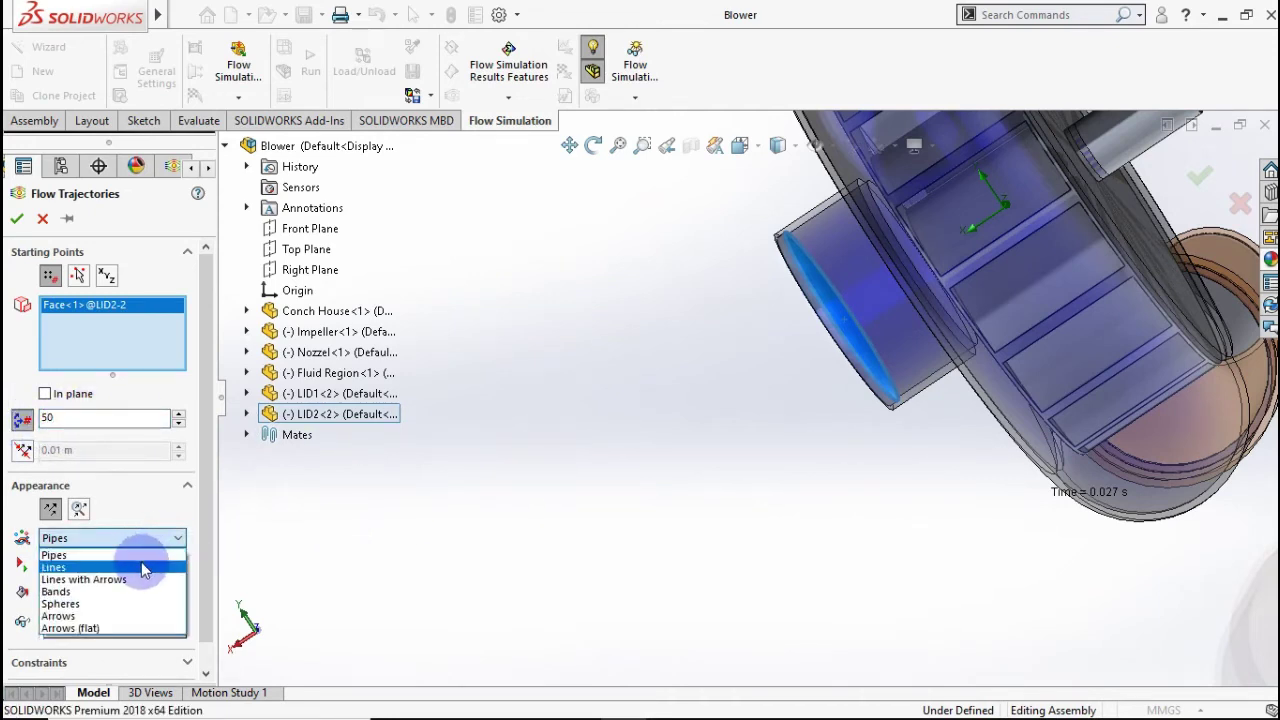
pyautogui.click(143, 567)
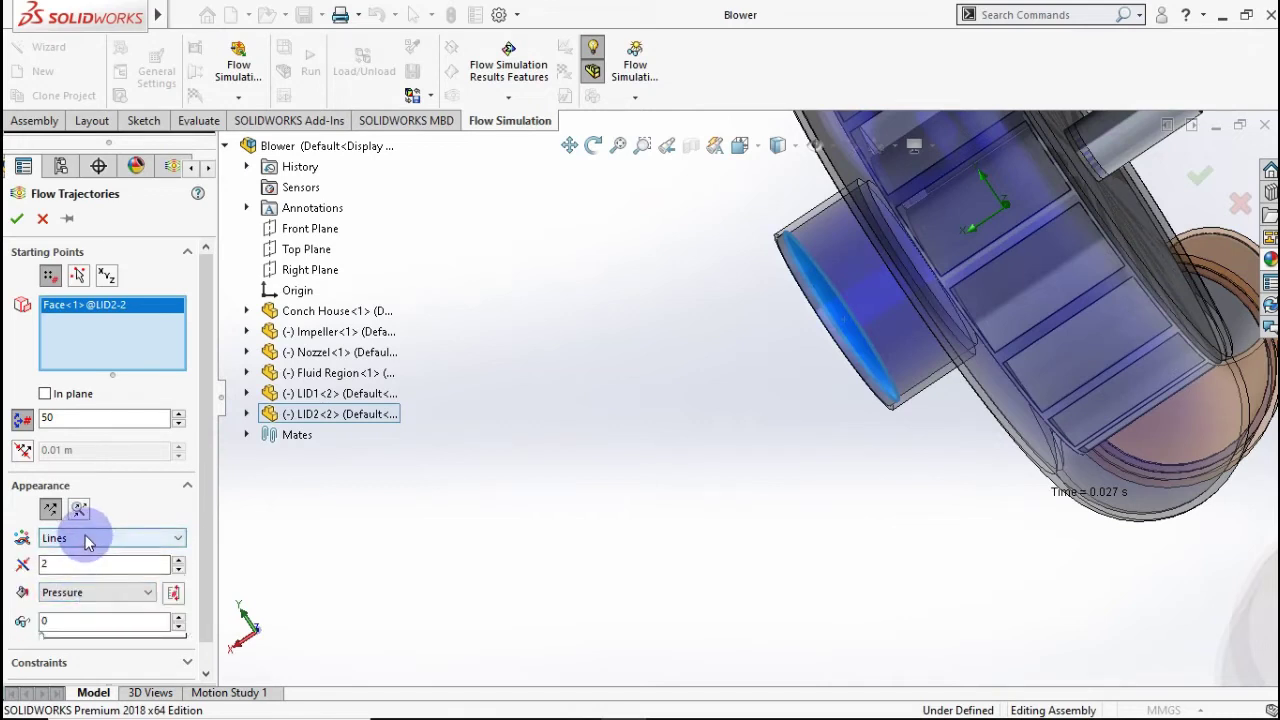
pyautogui.click(97, 597)
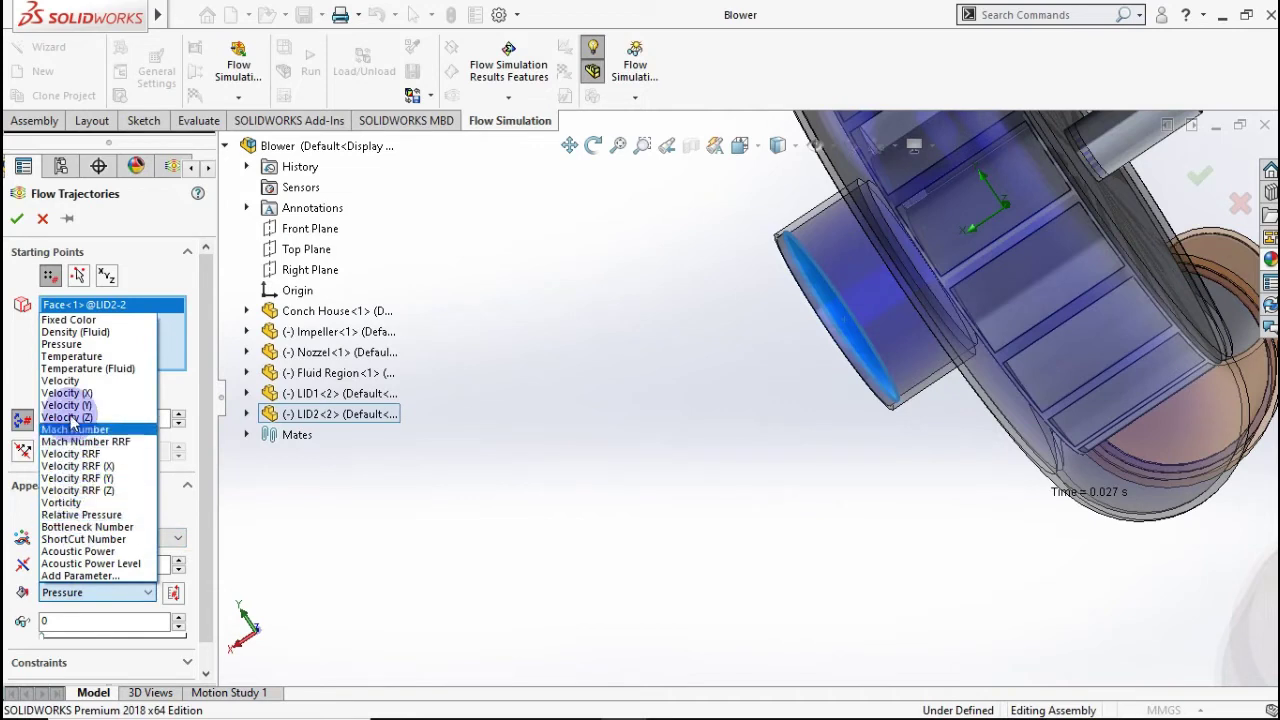
pyautogui.click(62, 393)
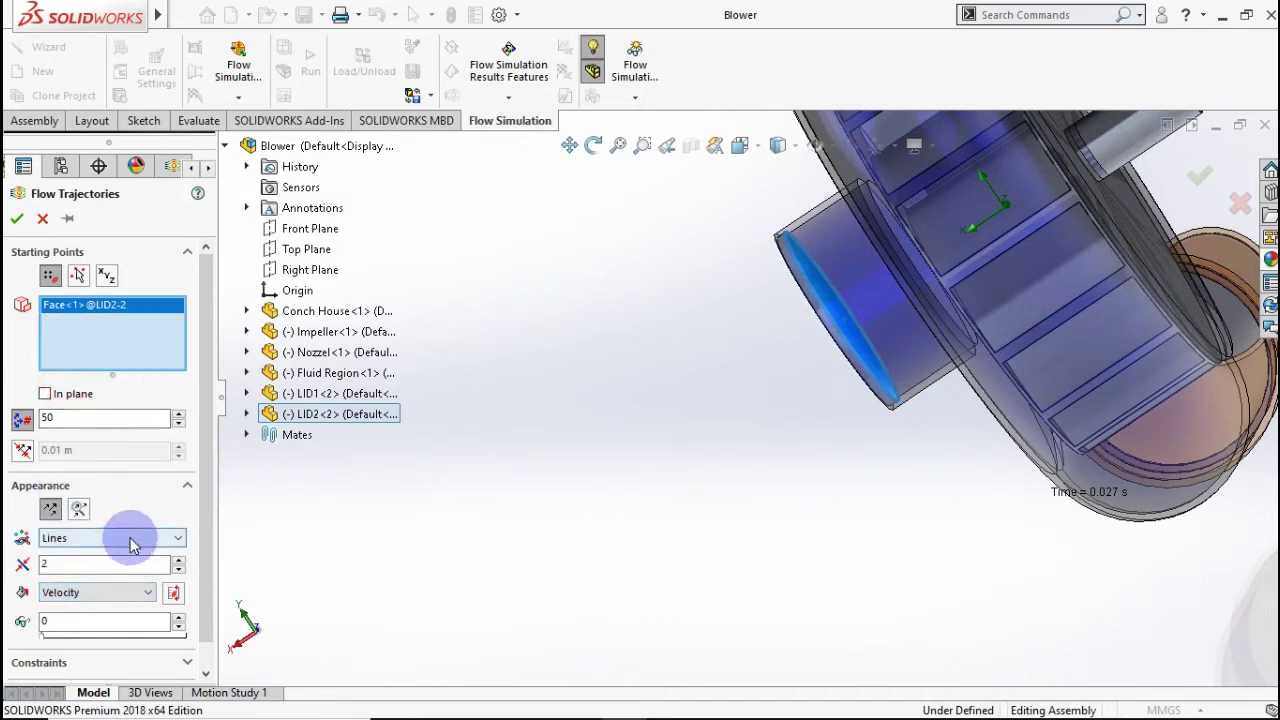
pyautogui.click(128, 540)
pyautogui.click(257, 543)
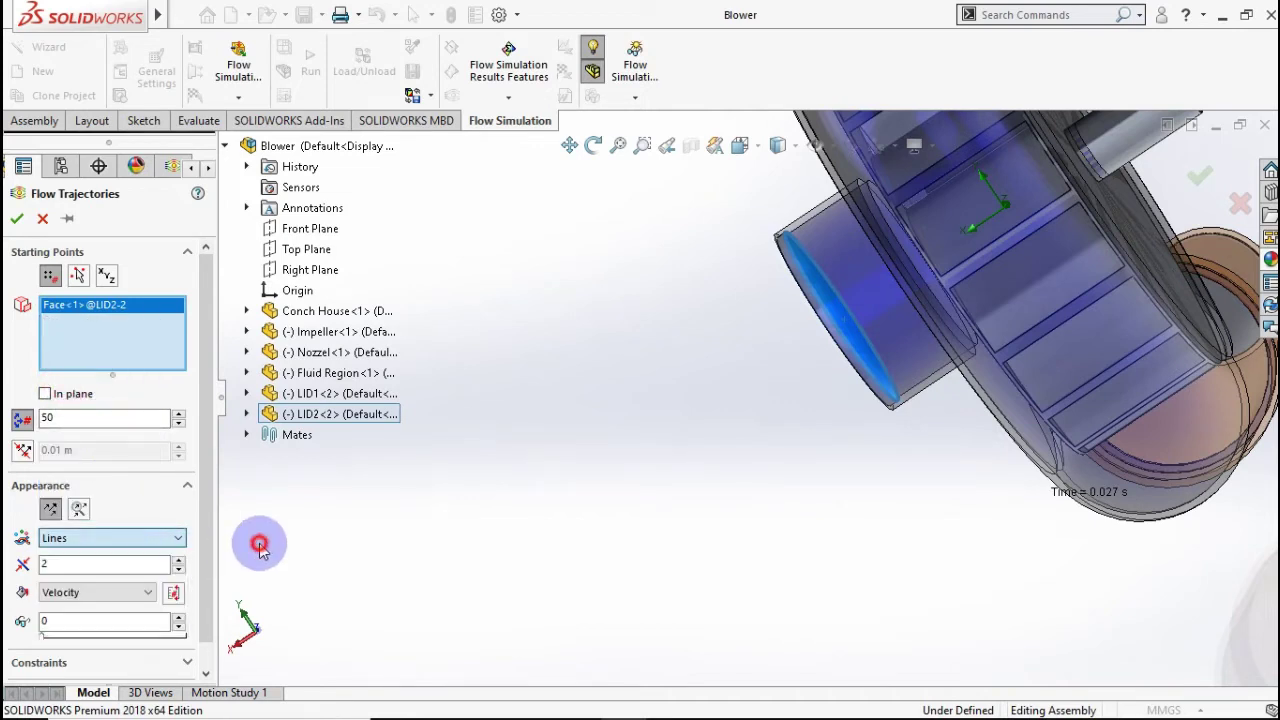
pyautogui.click(172, 540)
pyautogui.click(248, 545)
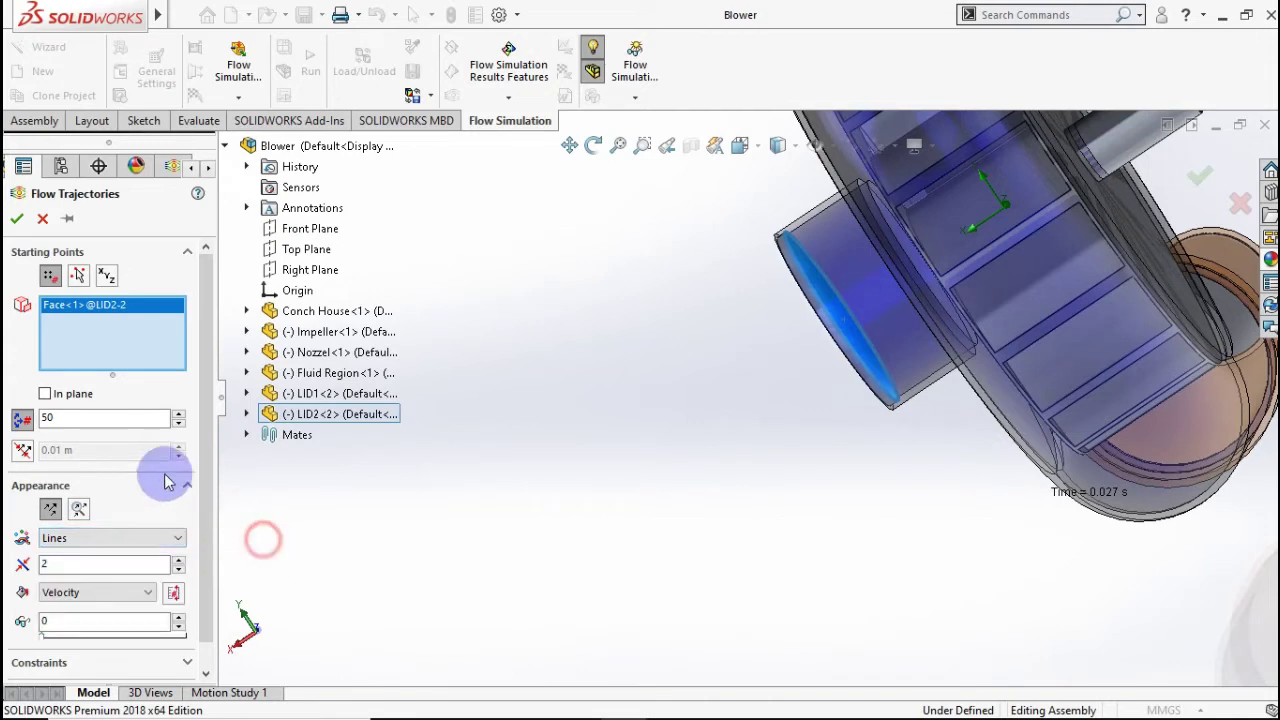
# - Create Flow Trajectories 1 with a 0–251.969 m/s velocity legend and view the blower in isometric
pyautogui.click(17, 222)
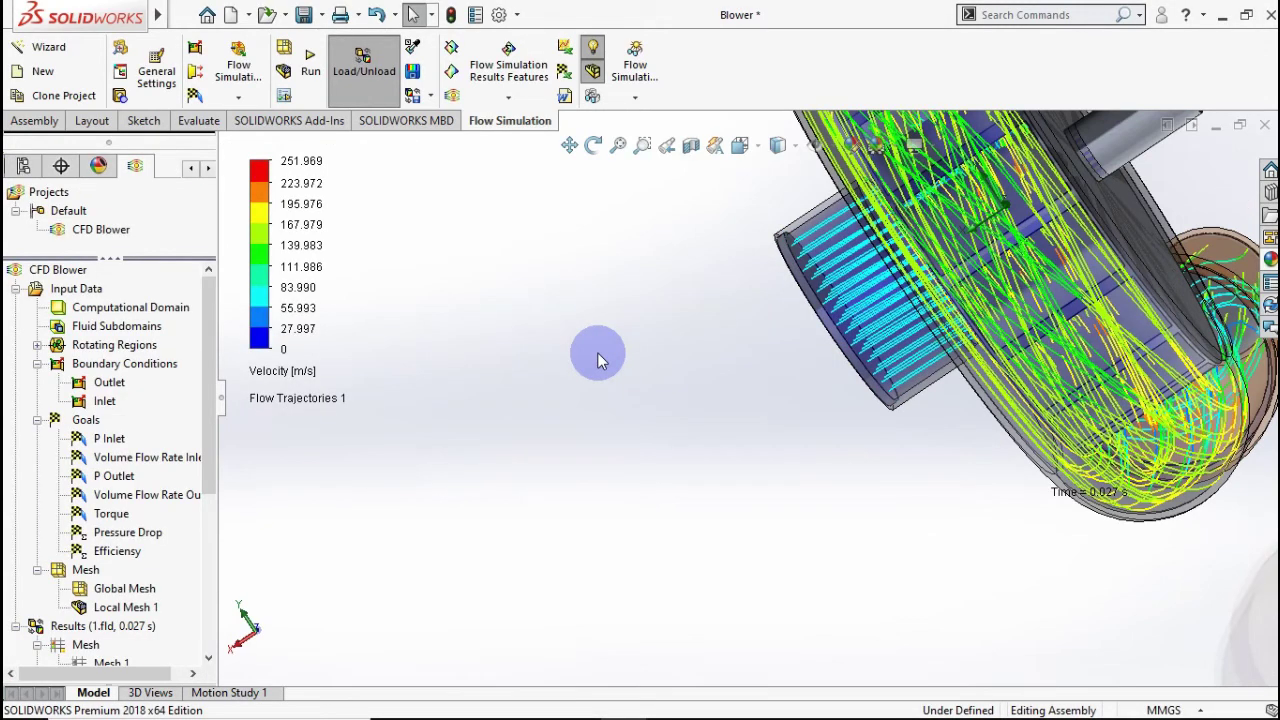
pyautogui.press('f')
pyautogui.moveTo(614, 387)
pyautogui.mouseDown(button='middle')
pyautogui.moveTo(690, 385)
pyautogui.moveTo(598, 300)
pyautogui.moveTo(646, 249)
pyautogui.moveTo(692, 233)
pyautogui.moveTo(643, 243)
pyautogui.mouseUp(button='middle')
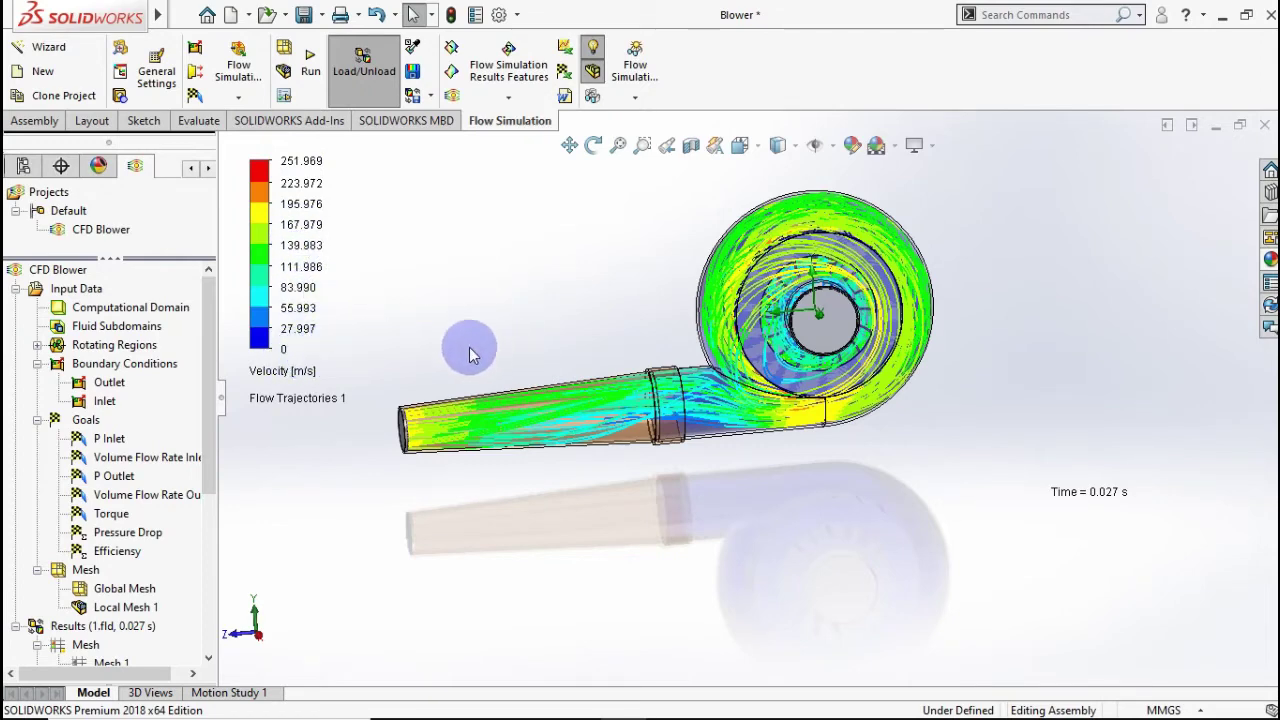
pyautogui.hotkey('ctrl', '7')
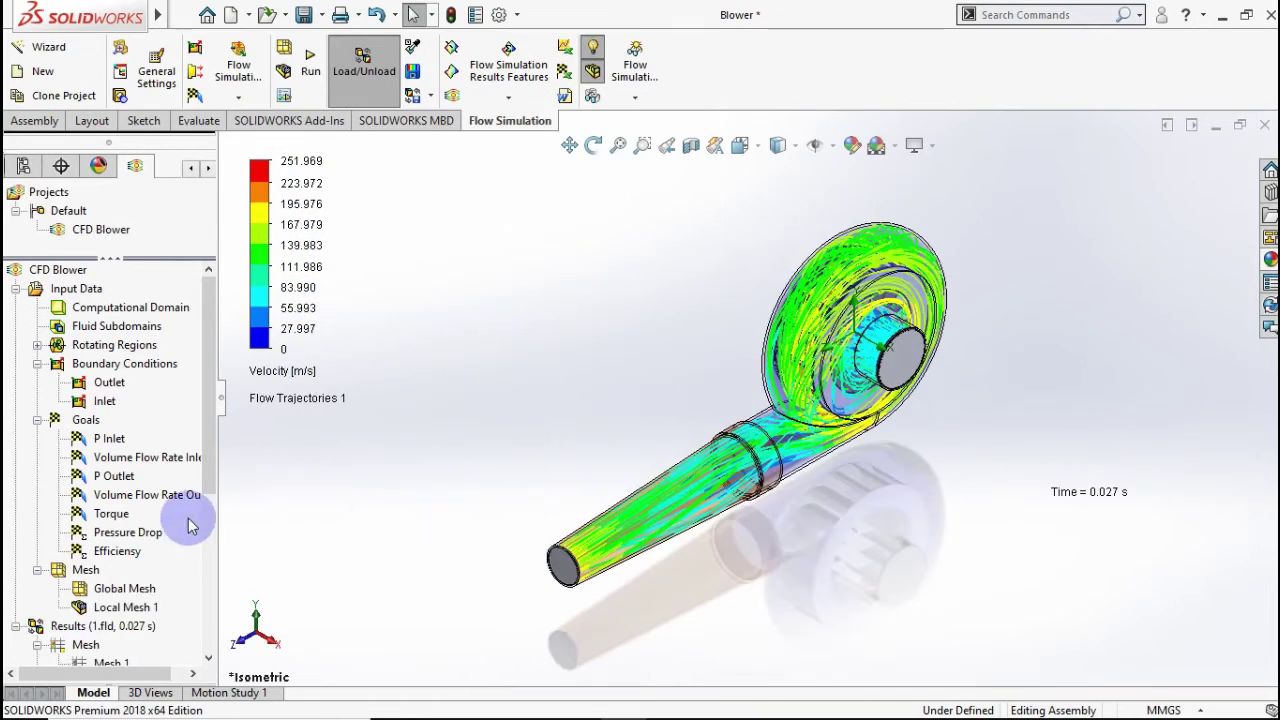
pyautogui.moveTo(207, 477); pyautogui.dragTo(212, 676)
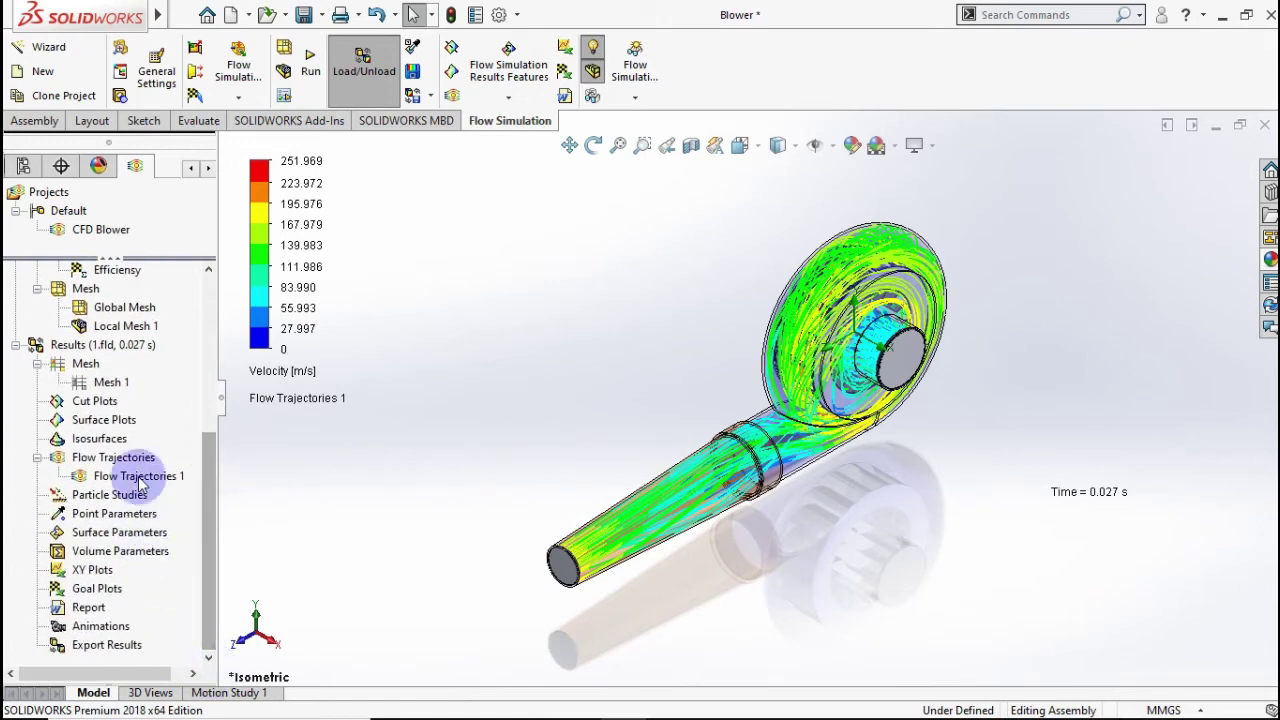
# - Play the Flow Trajectories 1 animation, then stop it
pyautogui.rightClick(138, 476)
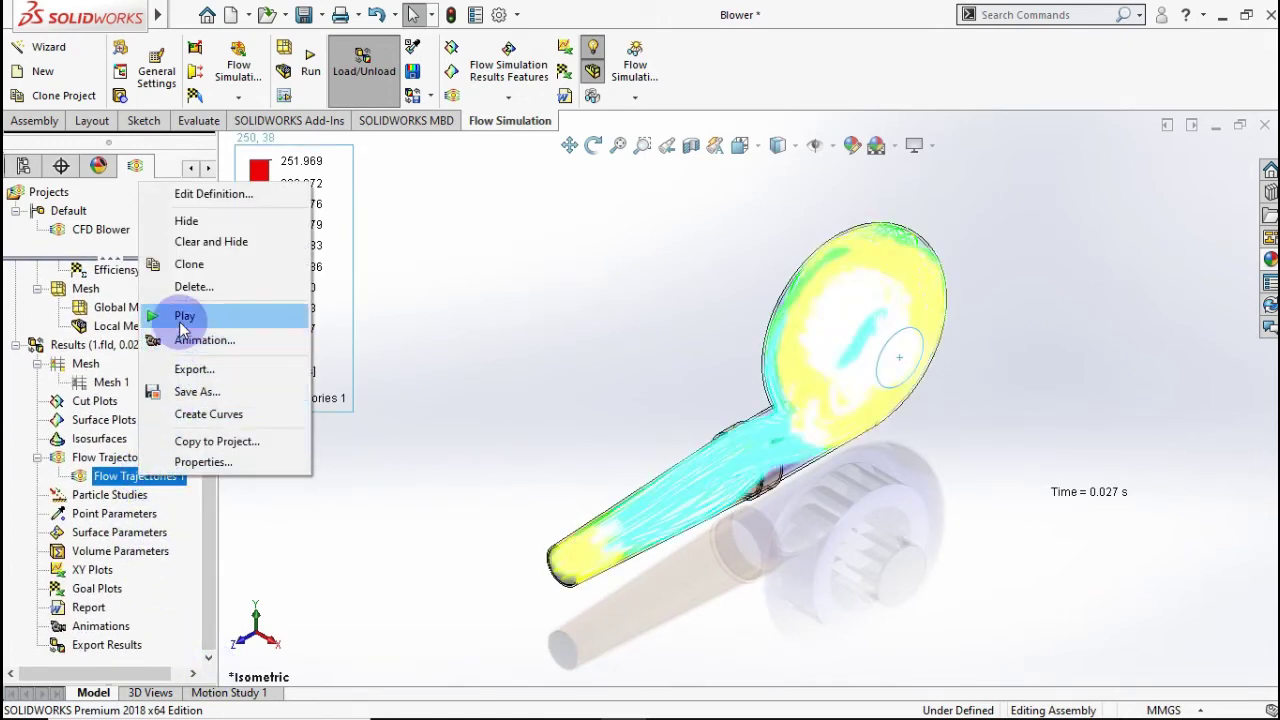
pyautogui.click(185, 316)
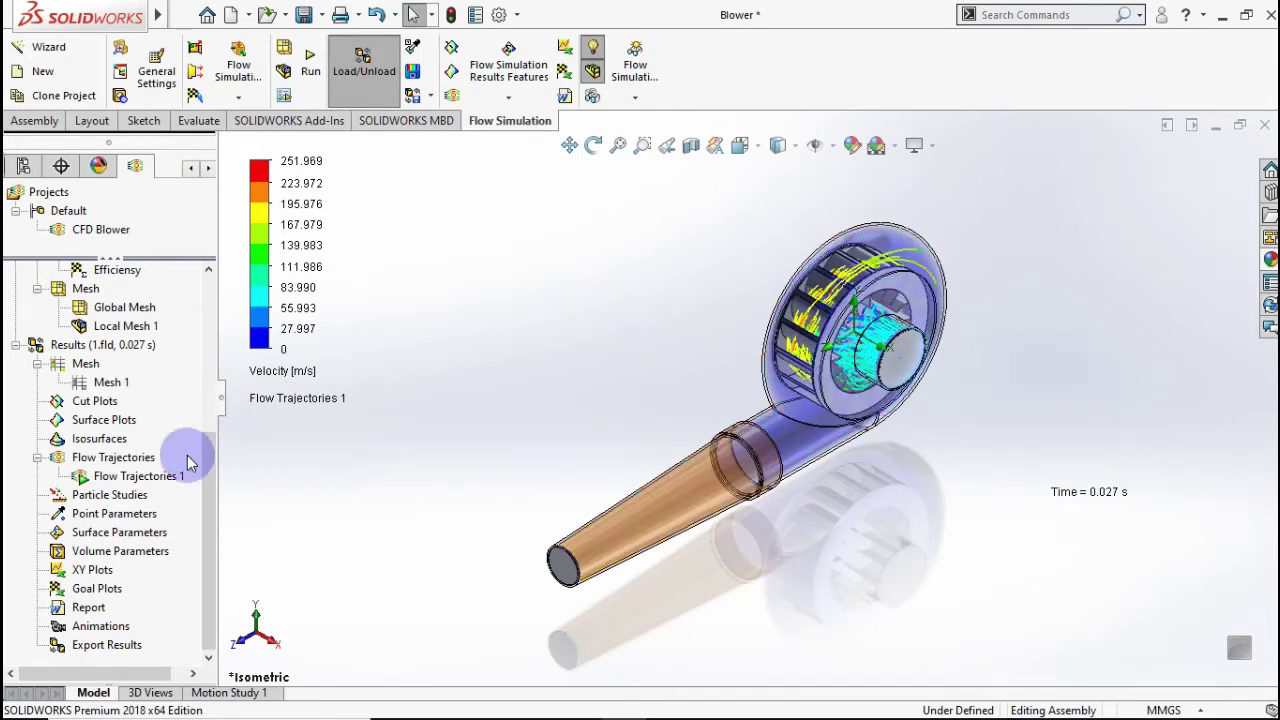
pyautogui.rightClick(138, 476)
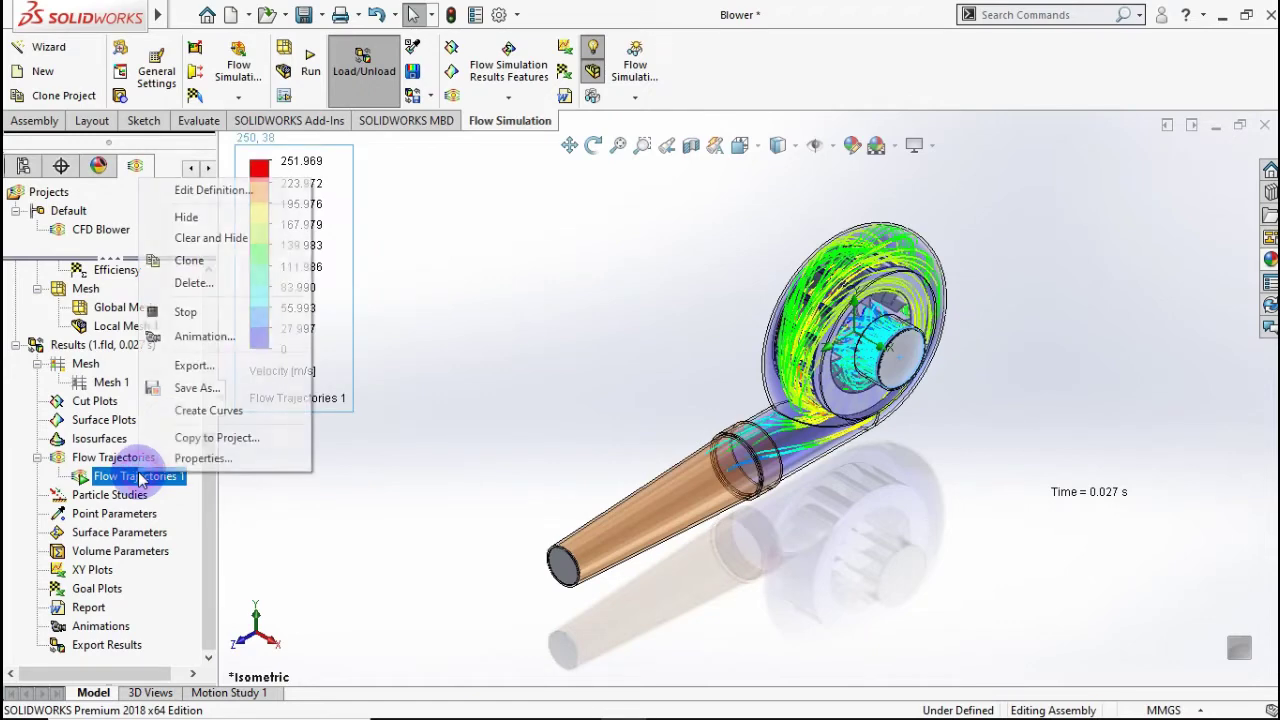
pyautogui.click(180, 318)
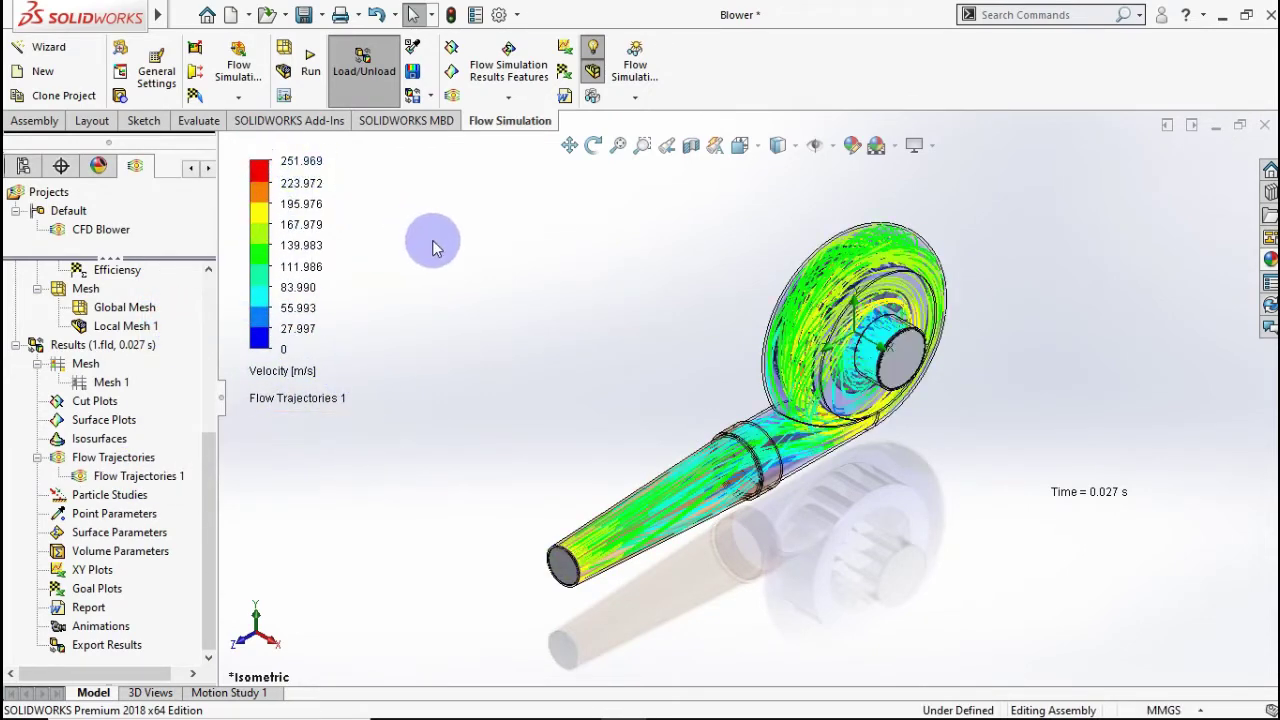
# - Hide Flow Trajectories 1 so only the blower geometry shows
pyautogui.rightClick(142, 484)
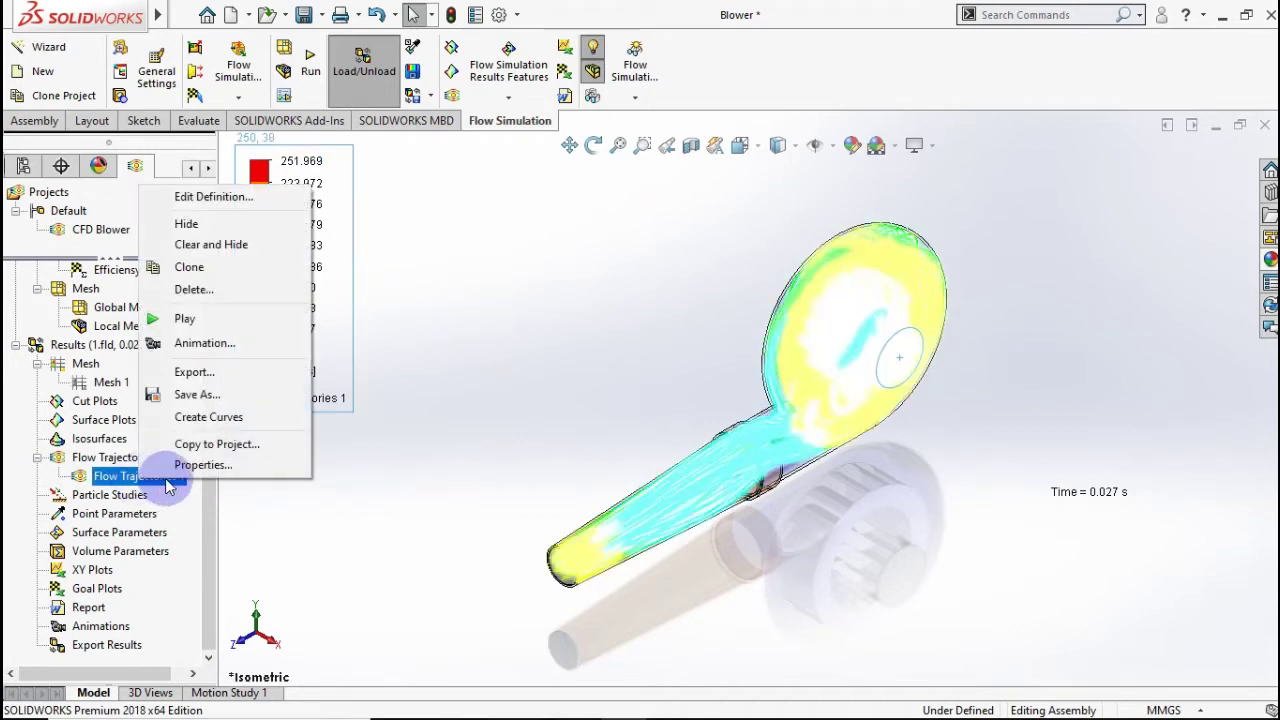
pyautogui.click(187, 225)
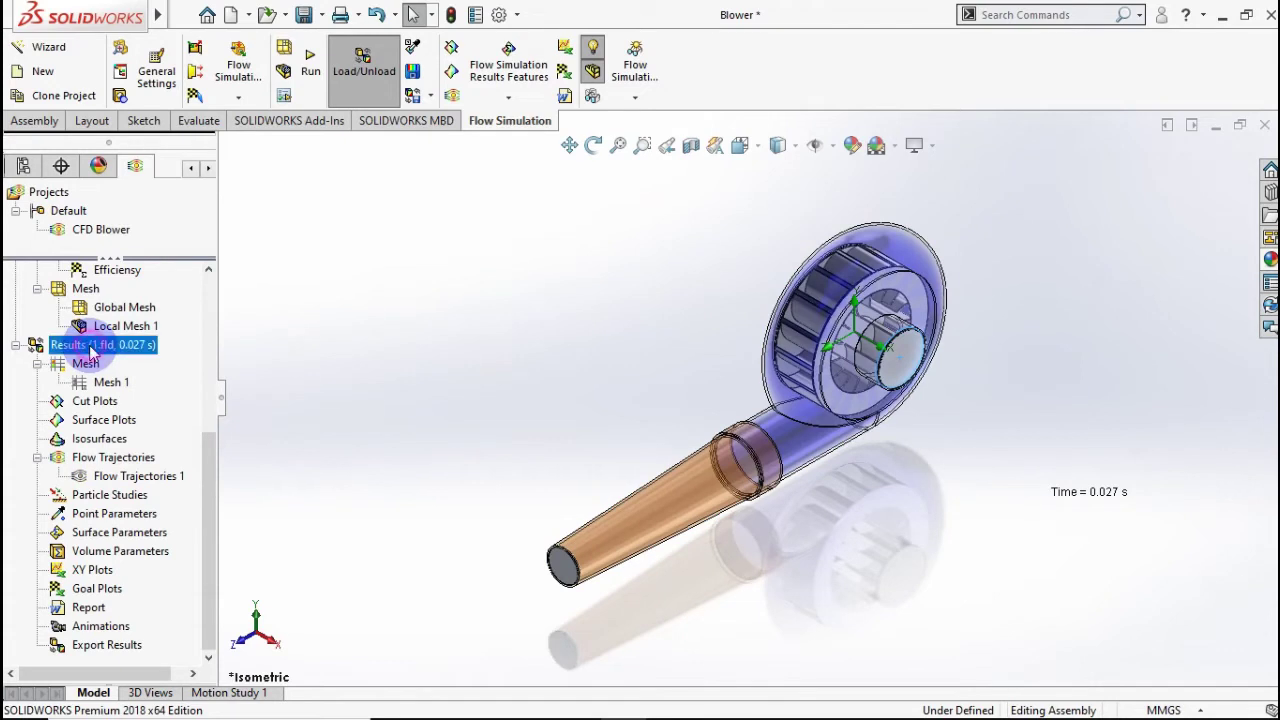
pyautogui.rightClick(92, 350)
# - Load results into the Transient Explorer and create Cut Plot 1 on the Right Plane with velocity contours and vectors
pyautogui.click(166, 431)
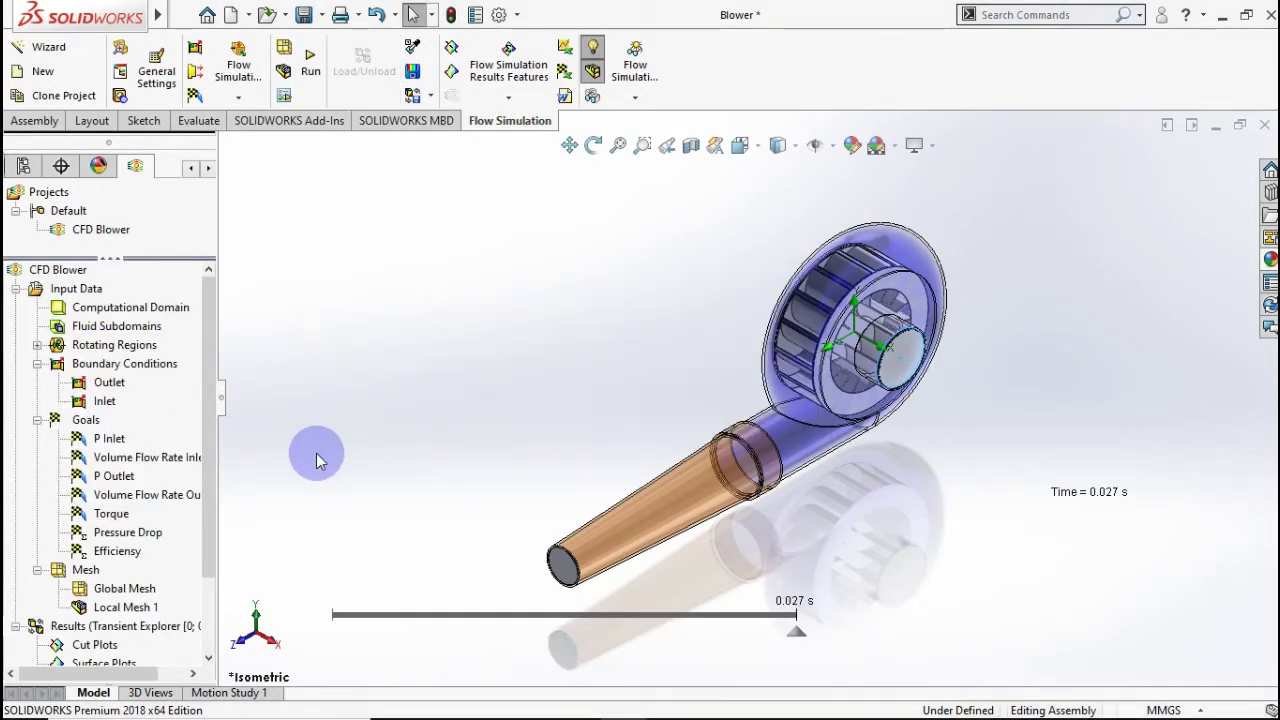
pyautogui.moveTo(210, 437); pyautogui.dragTo(204, 545)
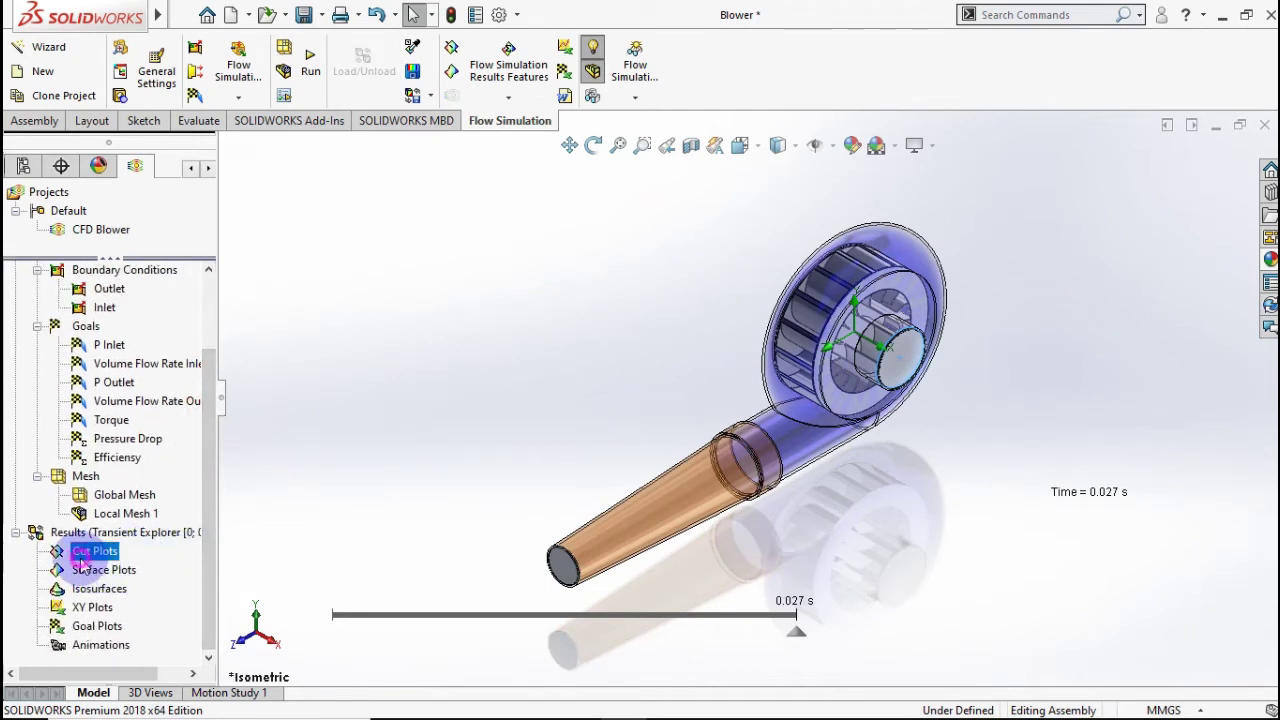
pyautogui.click(289, 540)
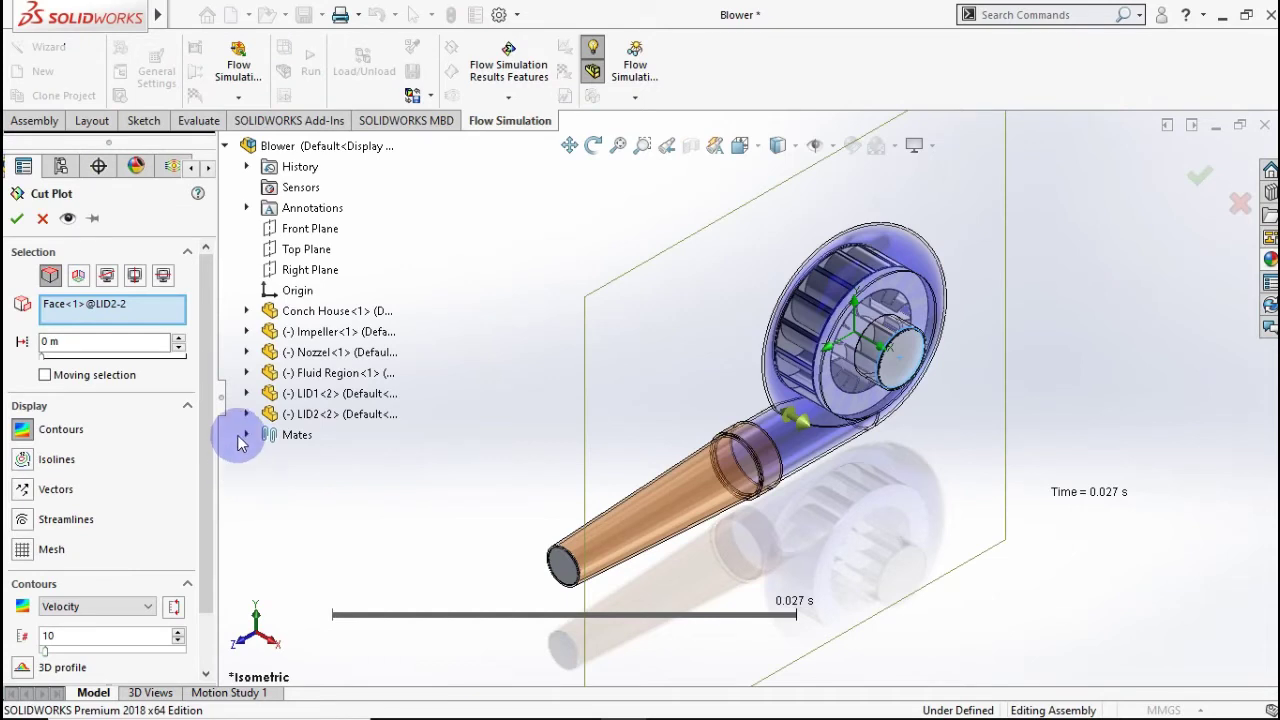
pyautogui.click(287, 272)
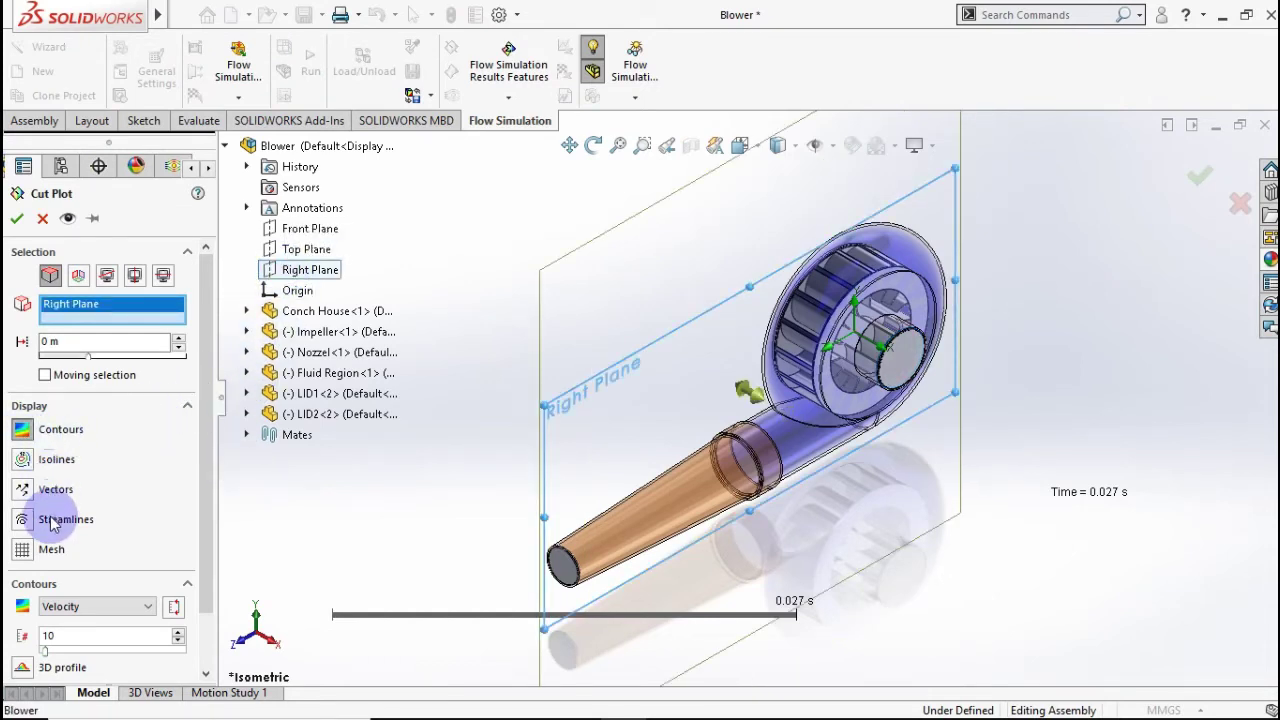
pyautogui.click(22, 489)
pyautogui.moveTo(203, 457); pyautogui.dragTo(198, 532)
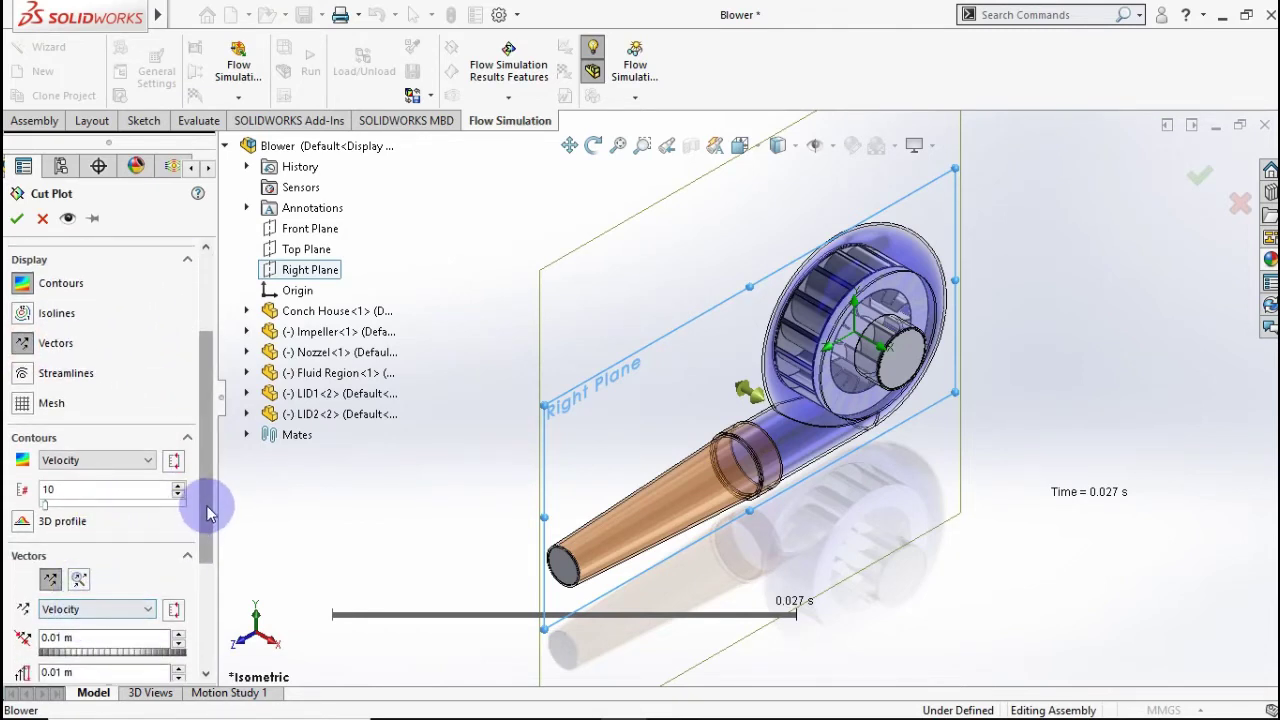
pyautogui.scroll(-4, 199, 565)
pyautogui.scroll(6, 195, 559)
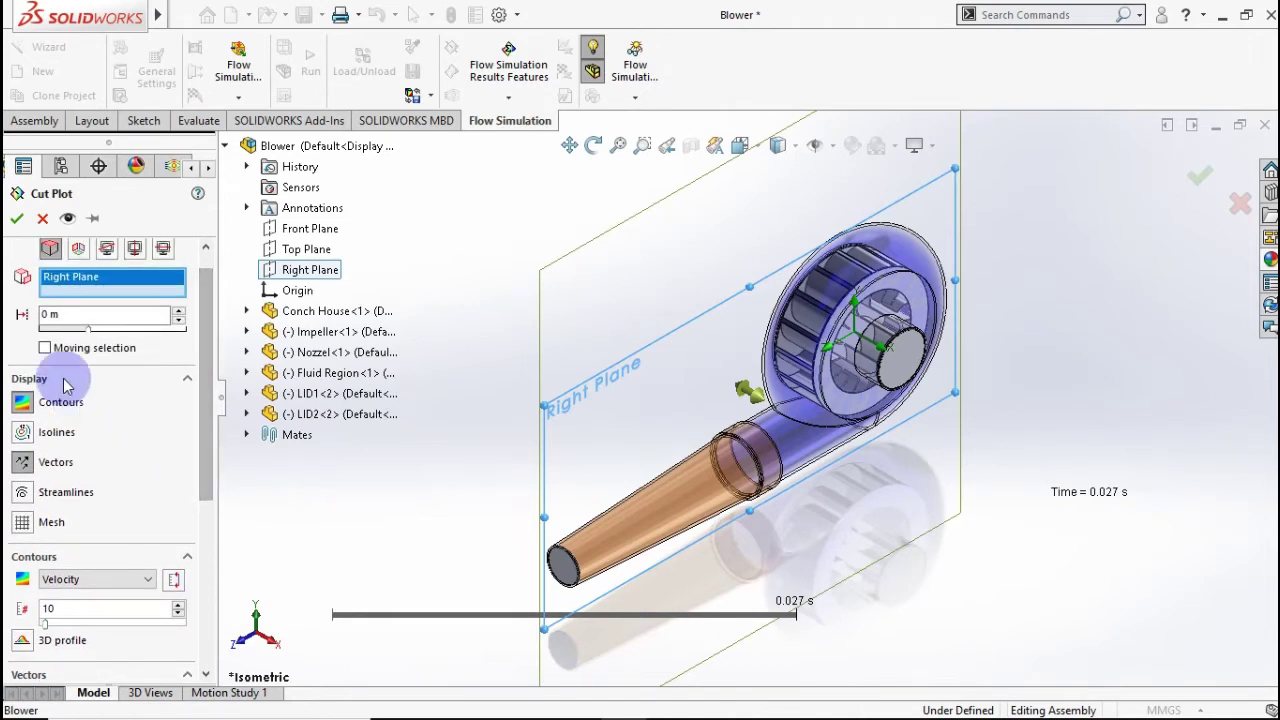
pyautogui.click(15, 221)
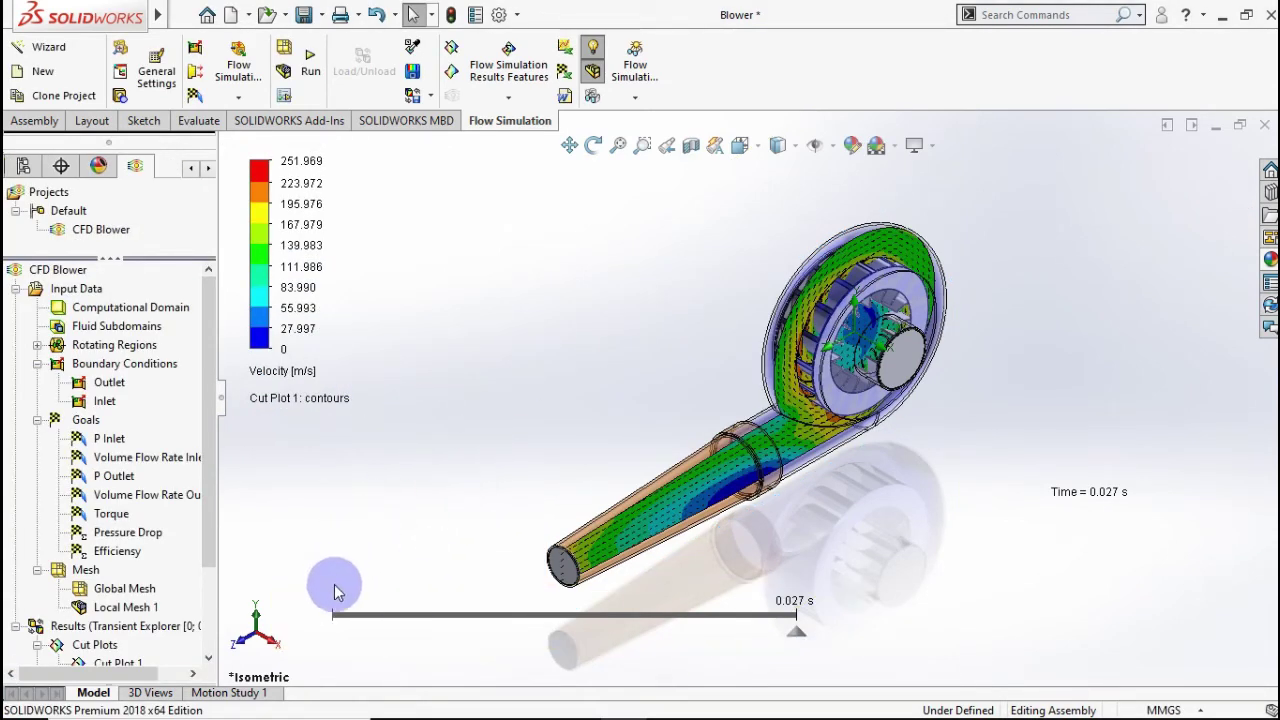
# - Play Cut Plot 1's transient velocity results from time 0, stopping at 0.018 s
pyautogui.moveTo(565, 614)
pyautogui.click(318, 615)
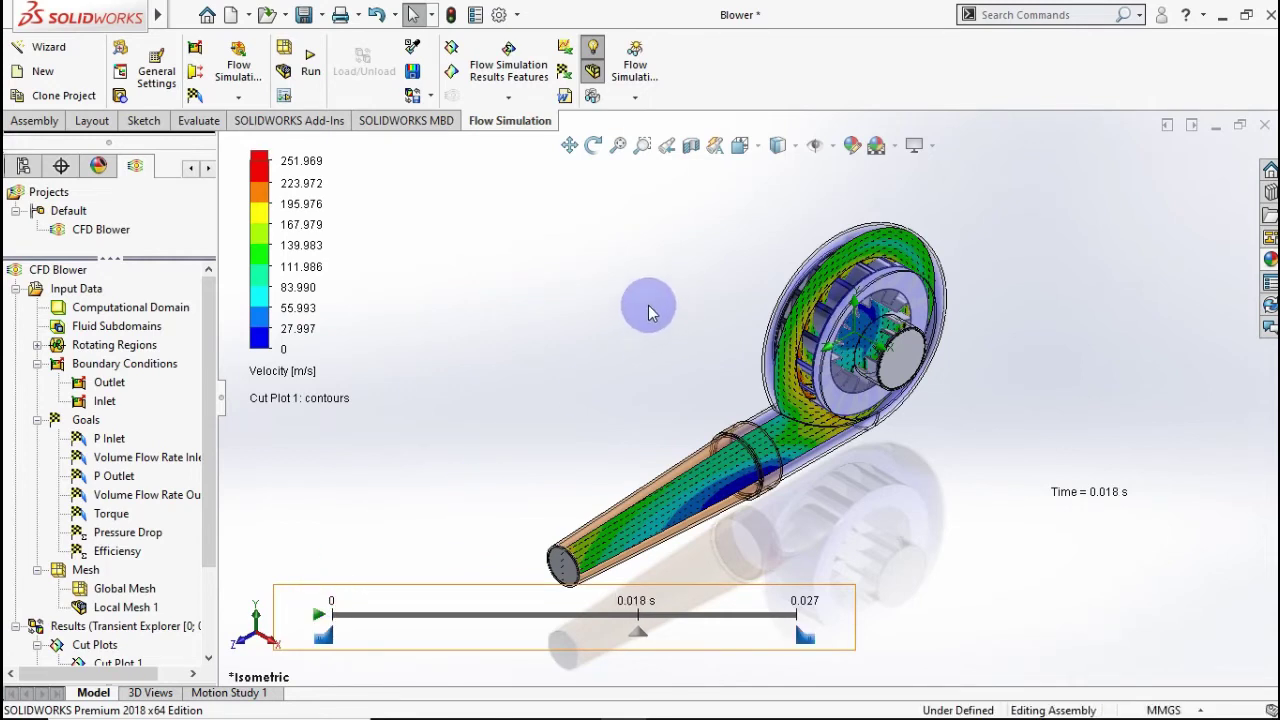
pyautogui.click(757, 150)
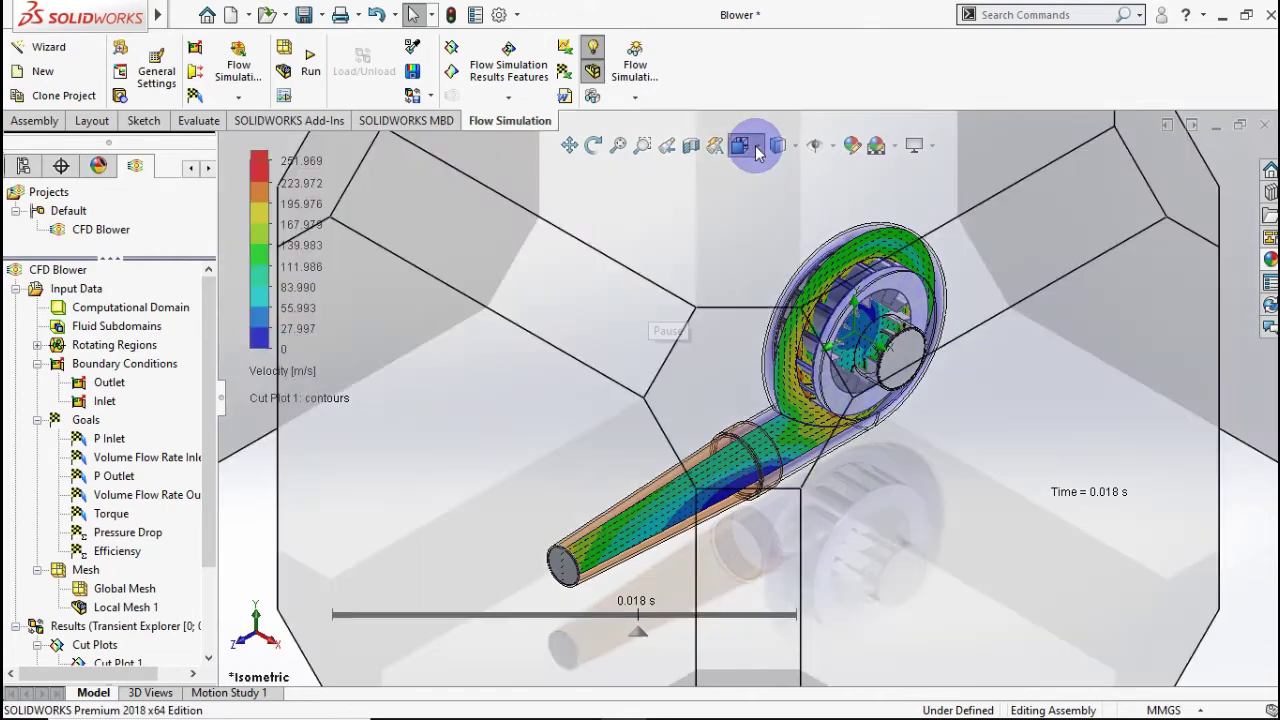
# - Show the blower from the Right view, fitted to the screen
pyautogui.click(757, 150)
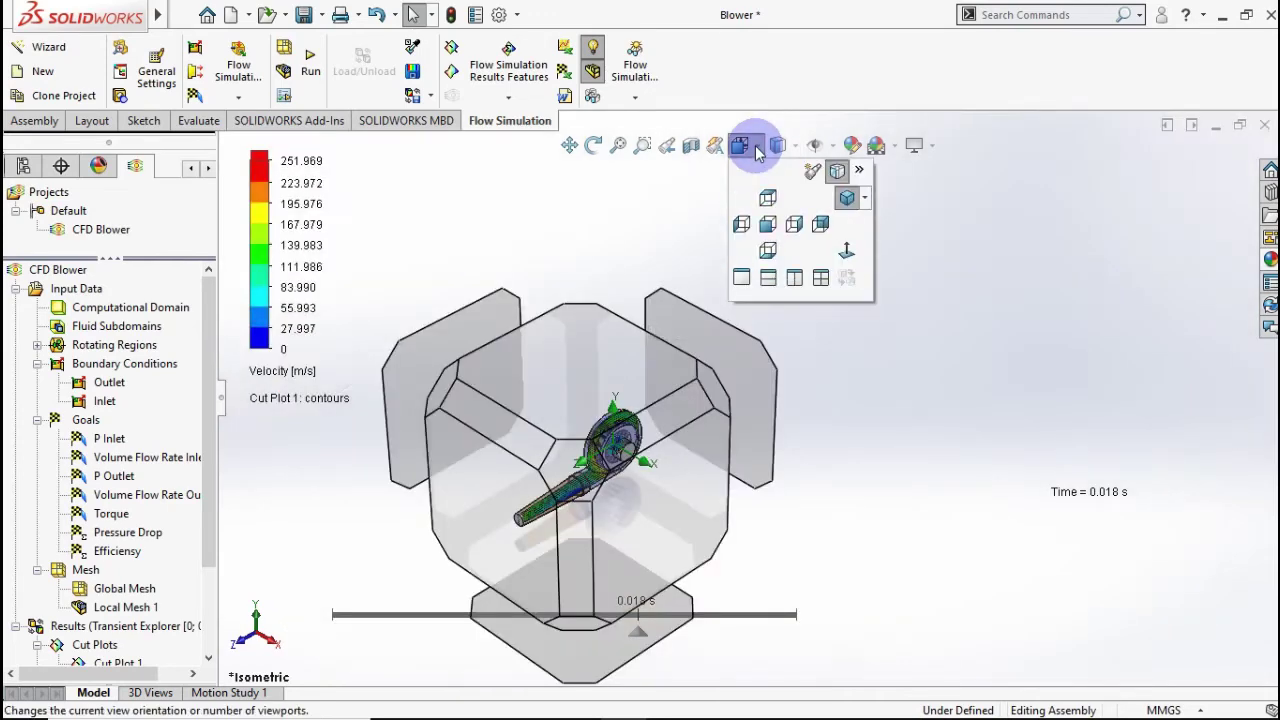
pyautogui.click(659, 497)
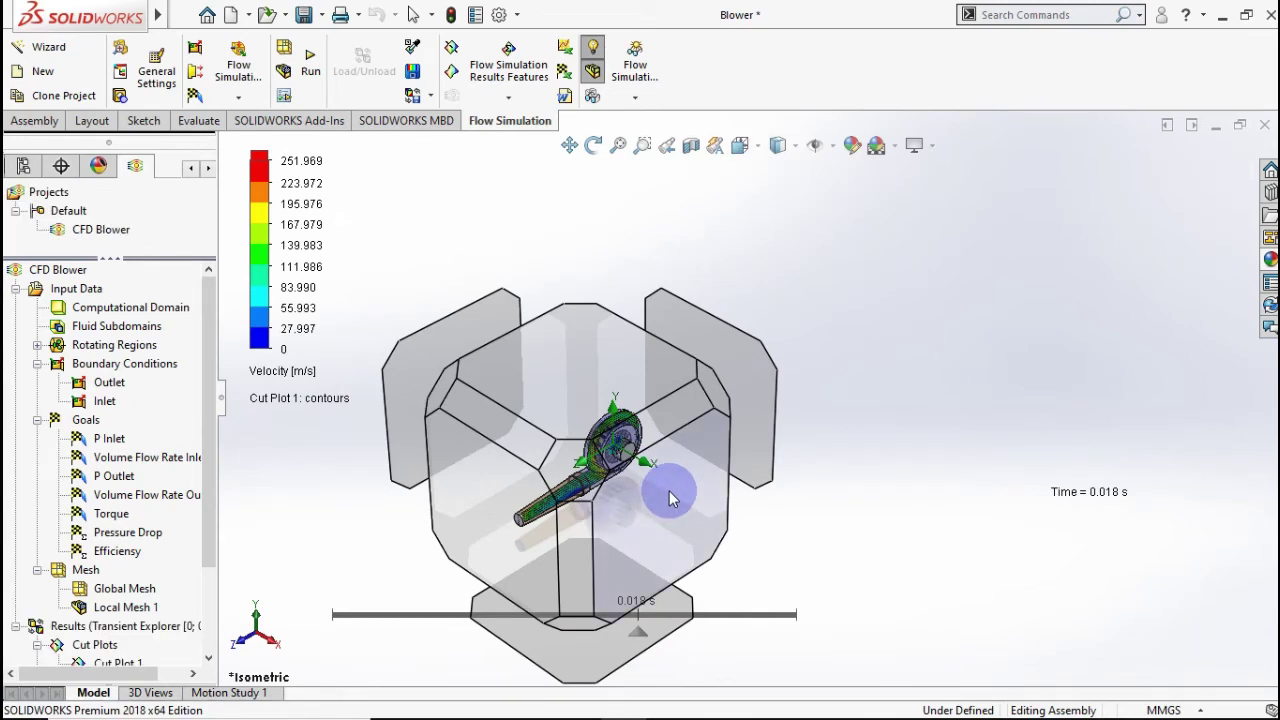
pyautogui.click(670, 498)
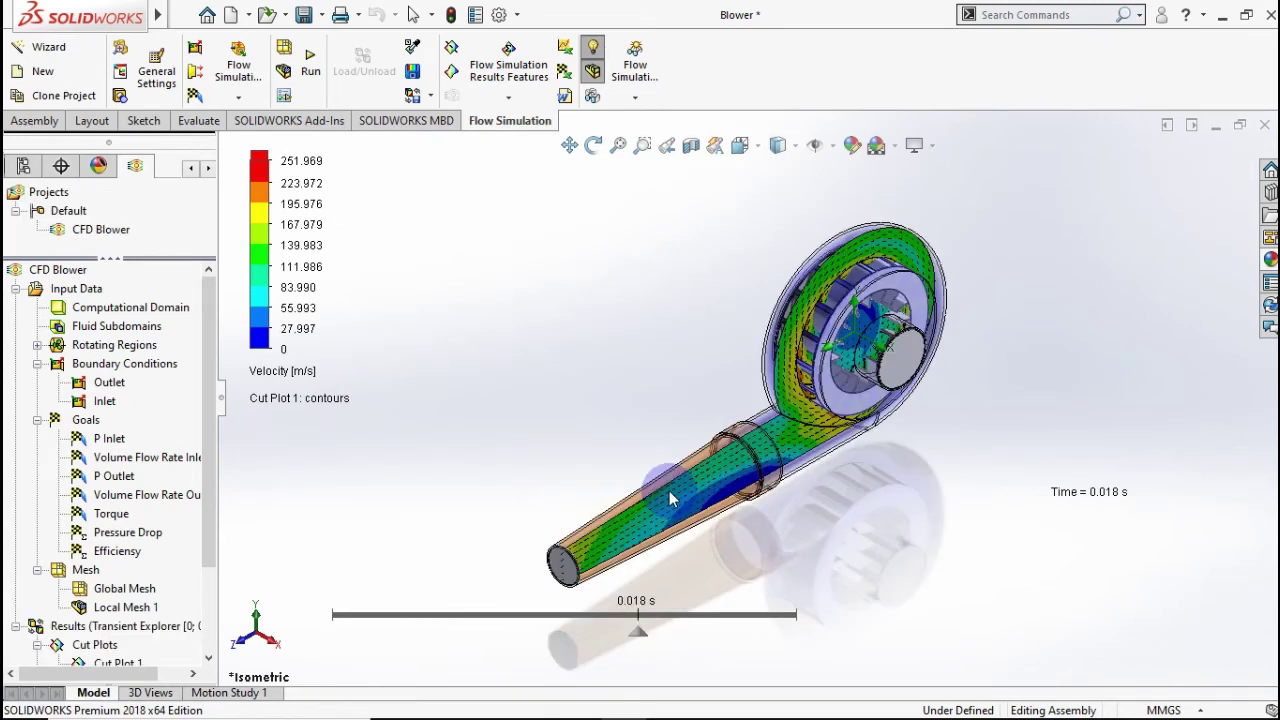
pyautogui.hotkey('ctrl', '4')
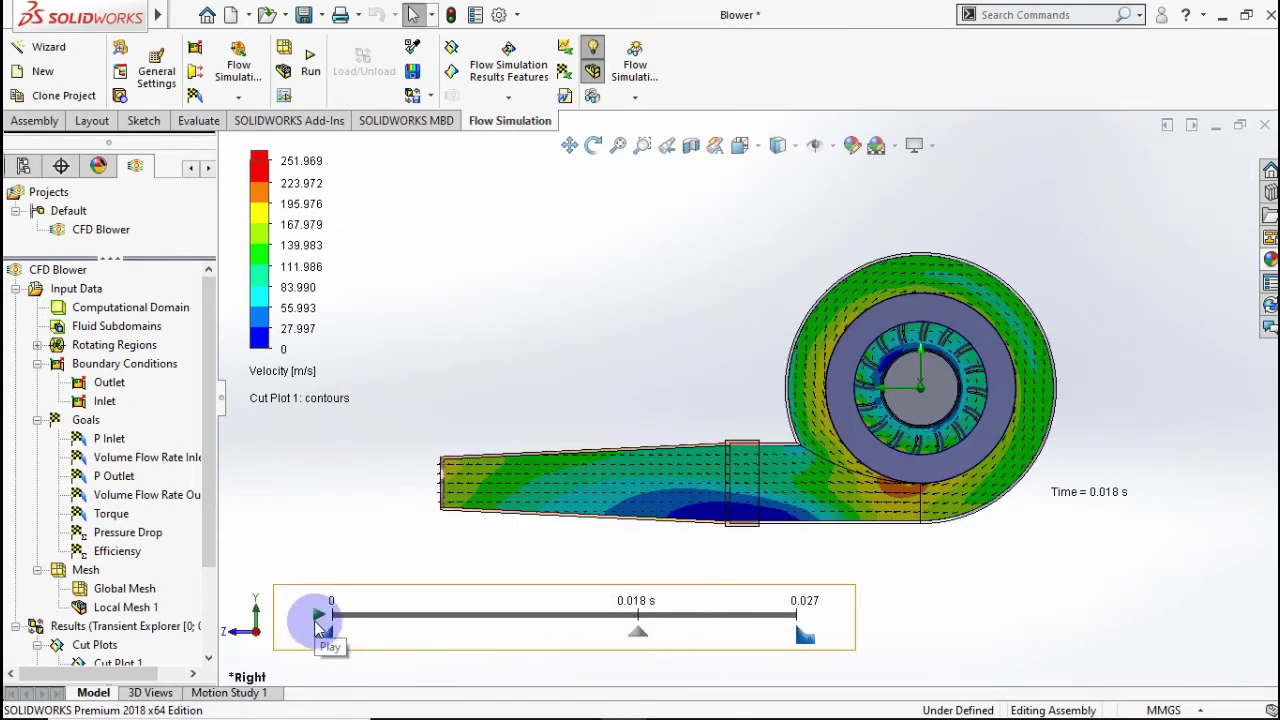
# - Play the transient velocity results and pause at 0.016 s
pyautogui.click(318, 614)
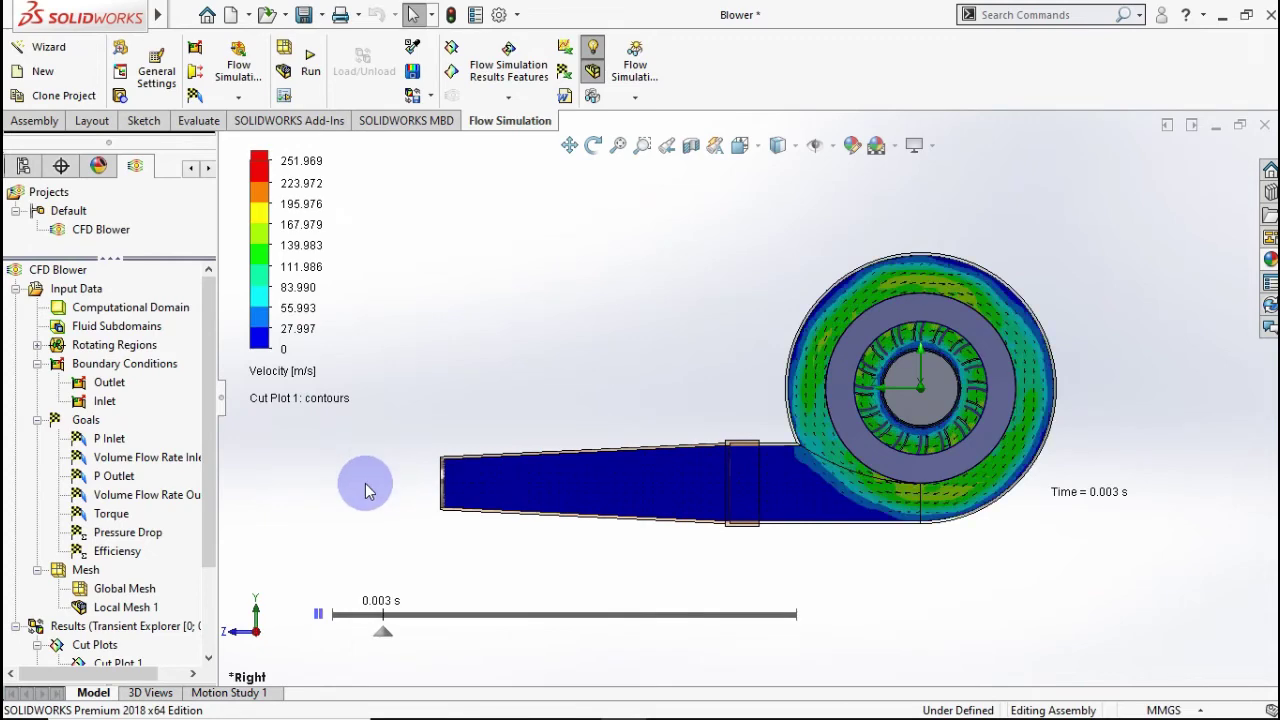
pyautogui.click(318, 615)
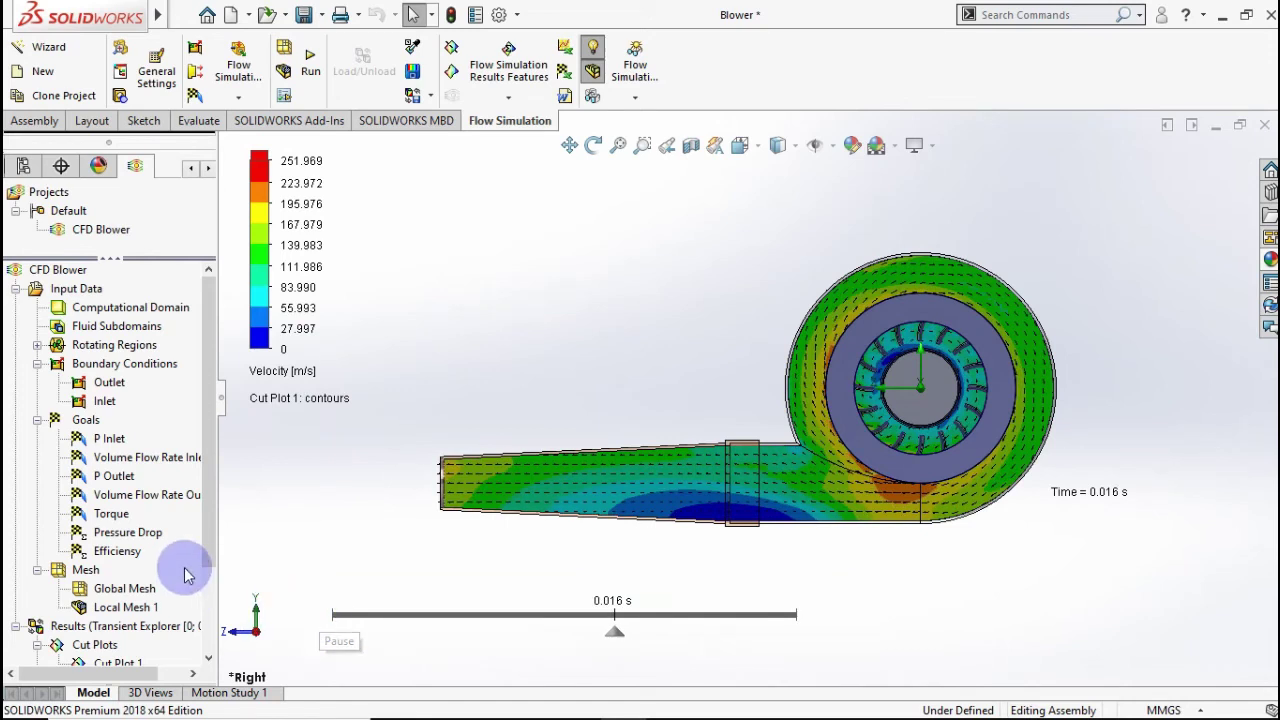
pyautogui.scroll(-1, 207, 553)
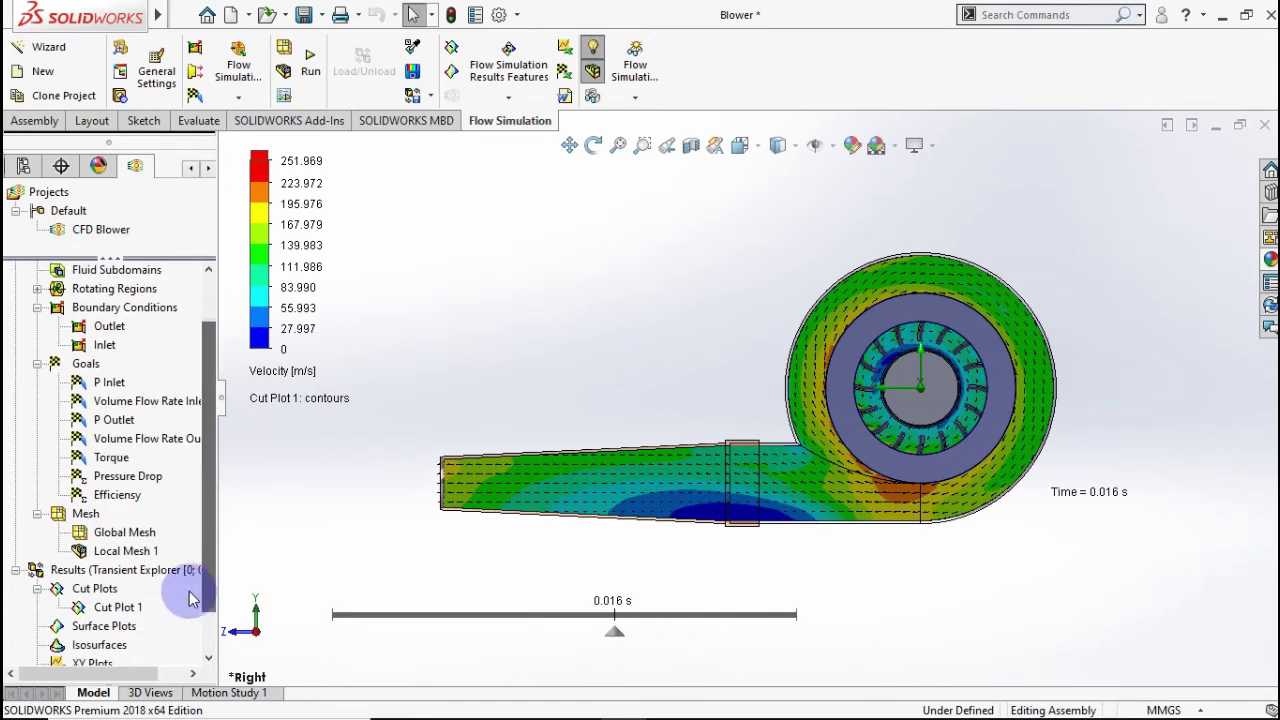
# - Turn the results value probe on, then switch it off again
pyautogui.rightClick(140, 578)
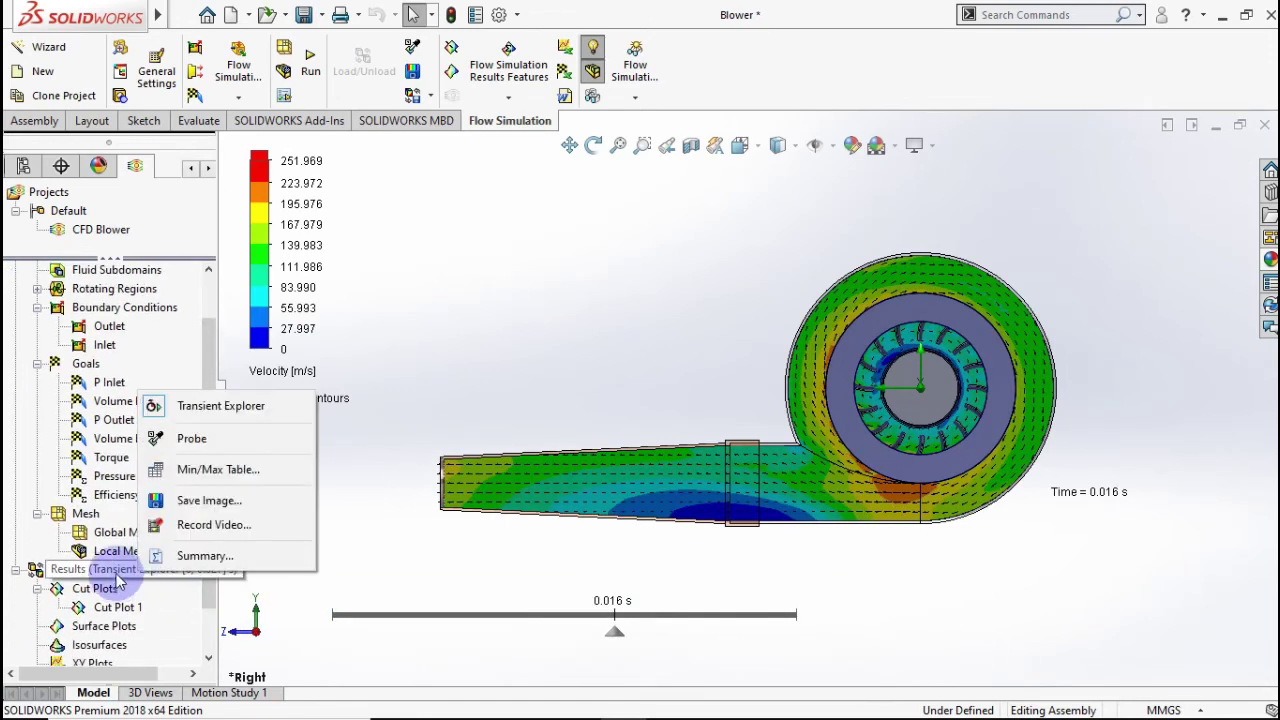
pyautogui.click(185, 432)
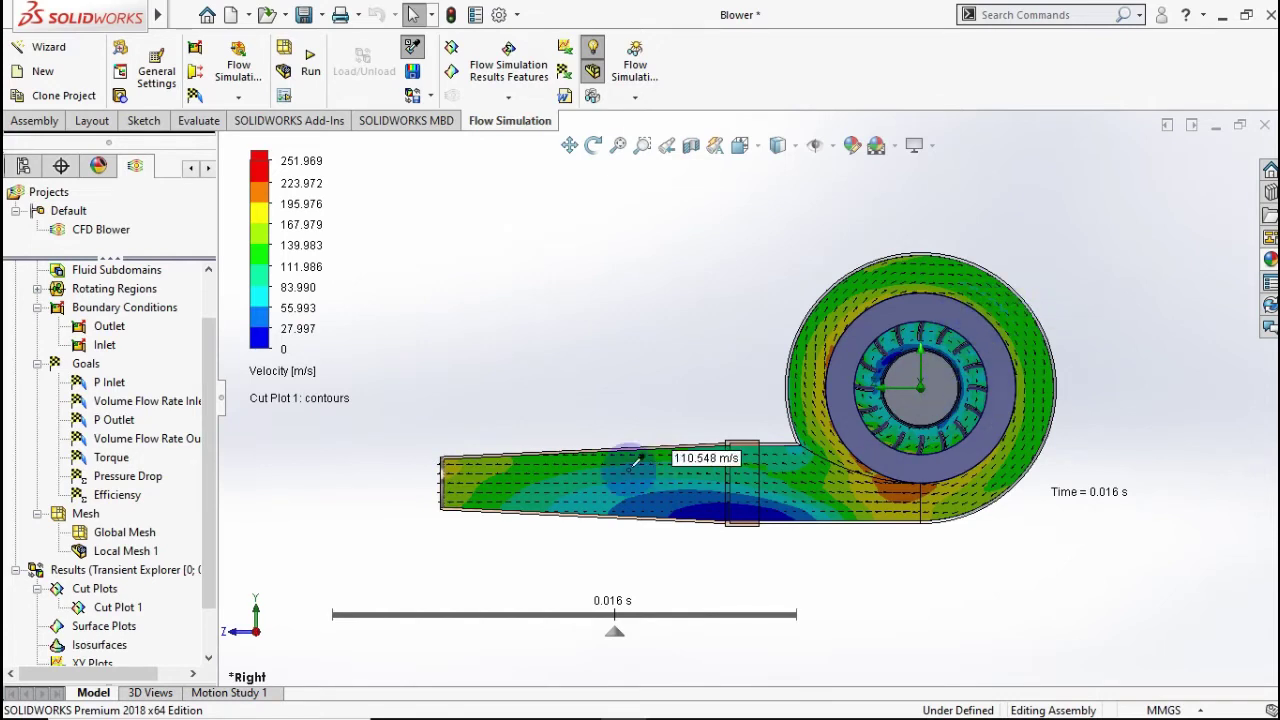
pyautogui.rightClick(94, 570)
pyautogui.click(180, 434)
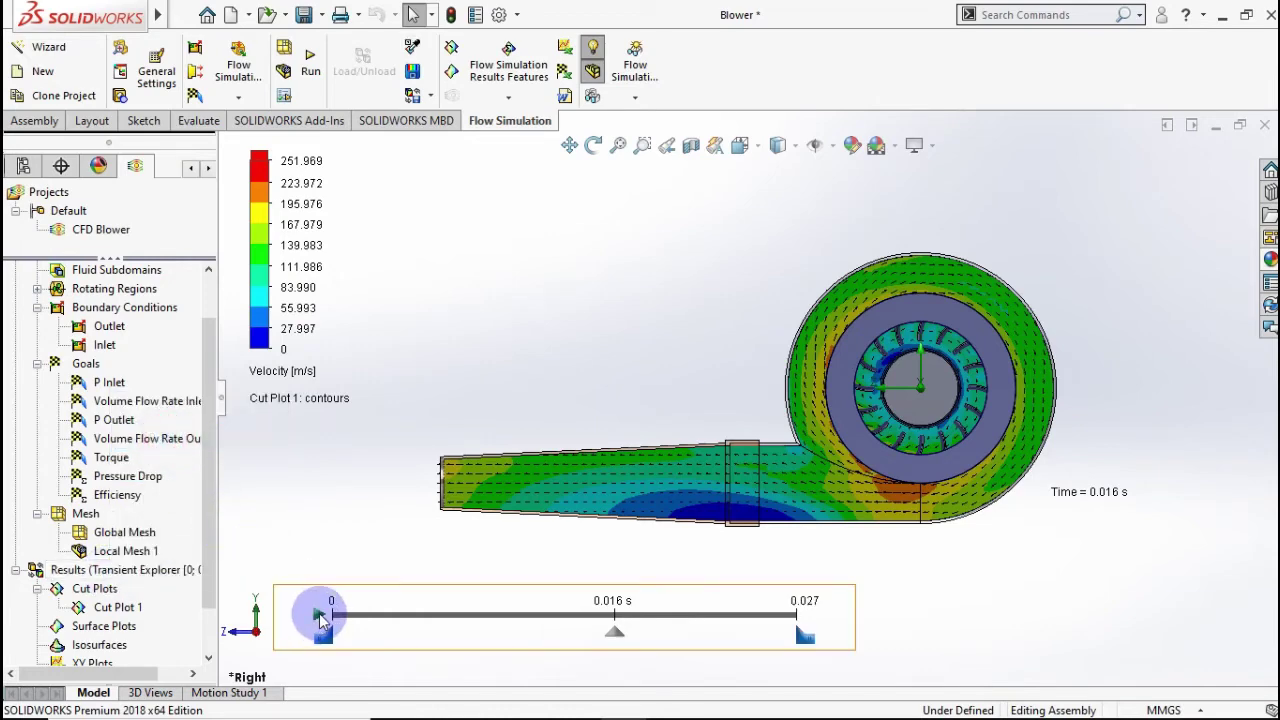
# - Replay the transient results back to the start, then hide Cut Plot 1
pyautogui.click(320, 615)
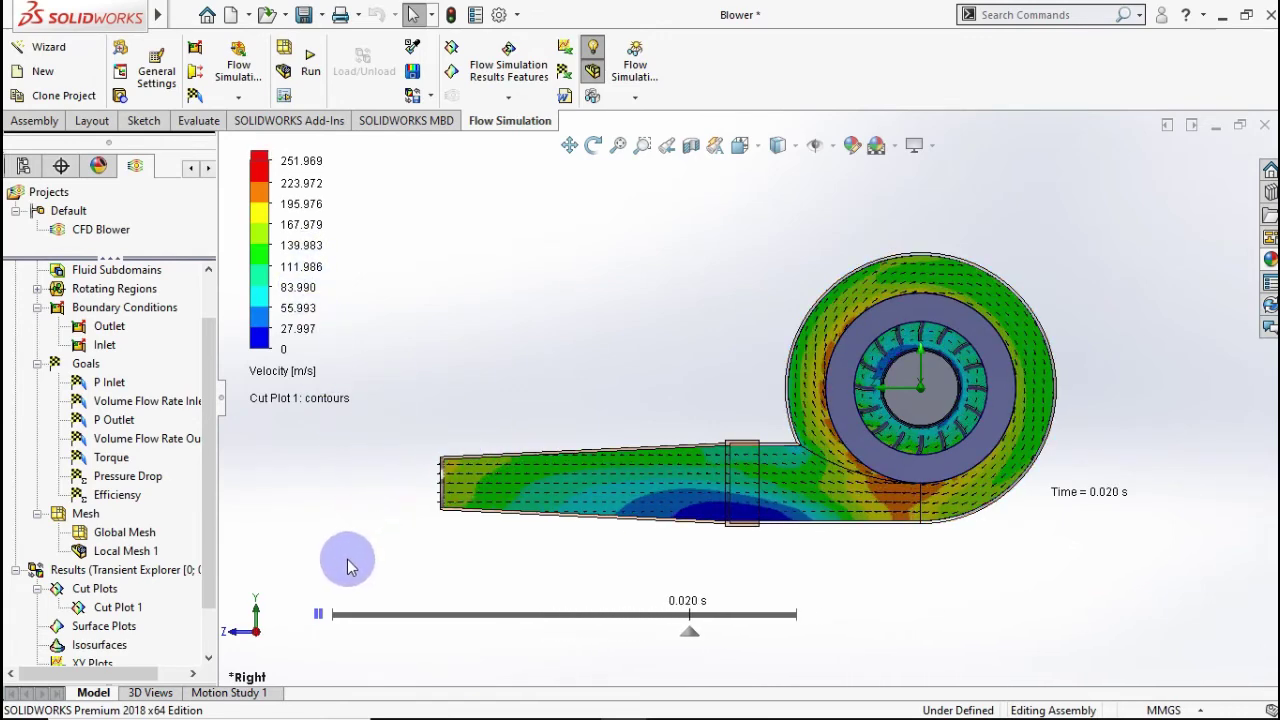
pyautogui.click(320, 618)
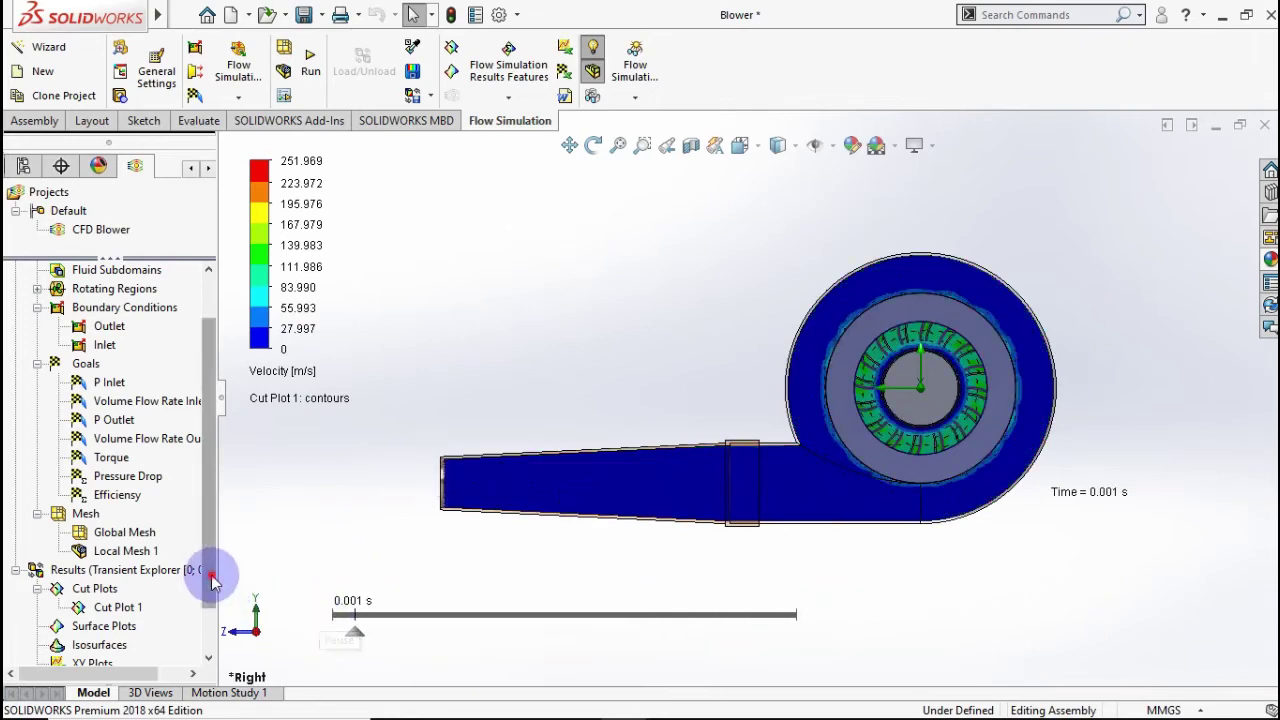
pyautogui.moveTo(207, 572); pyautogui.dragTo(208, 630)
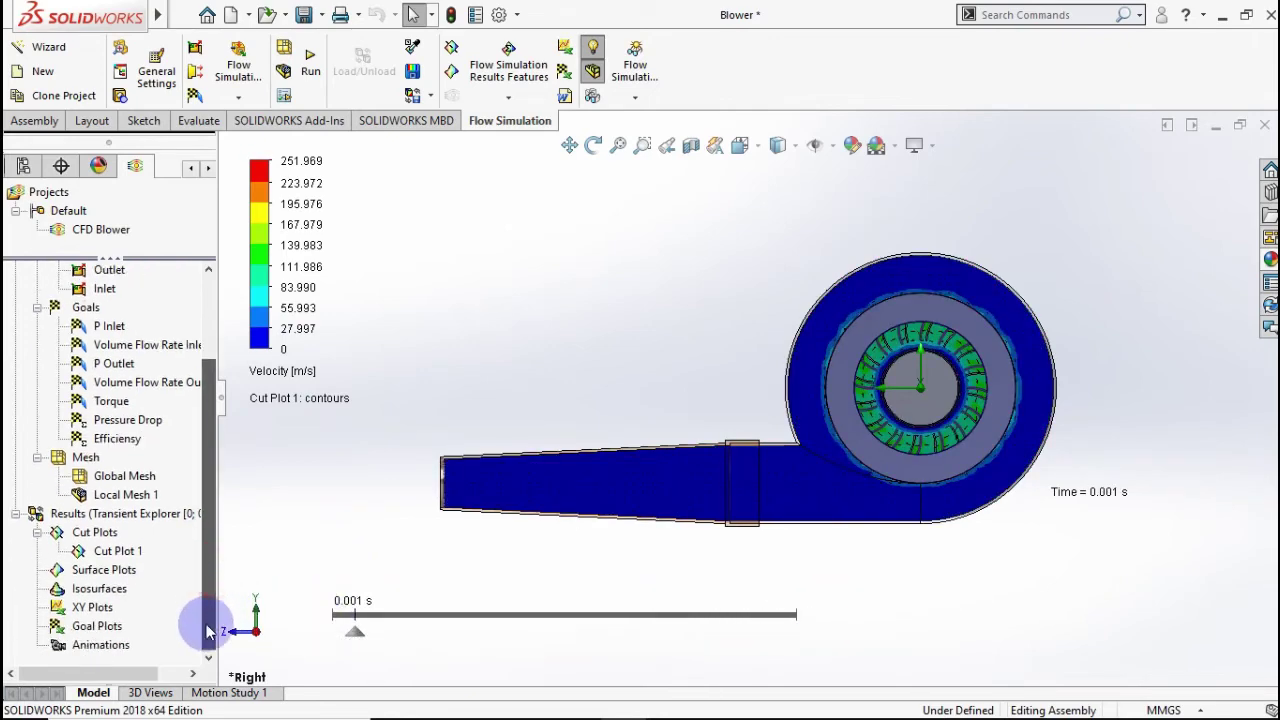
pyautogui.rightClick(133, 557)
pyautogui.click(167, 268)
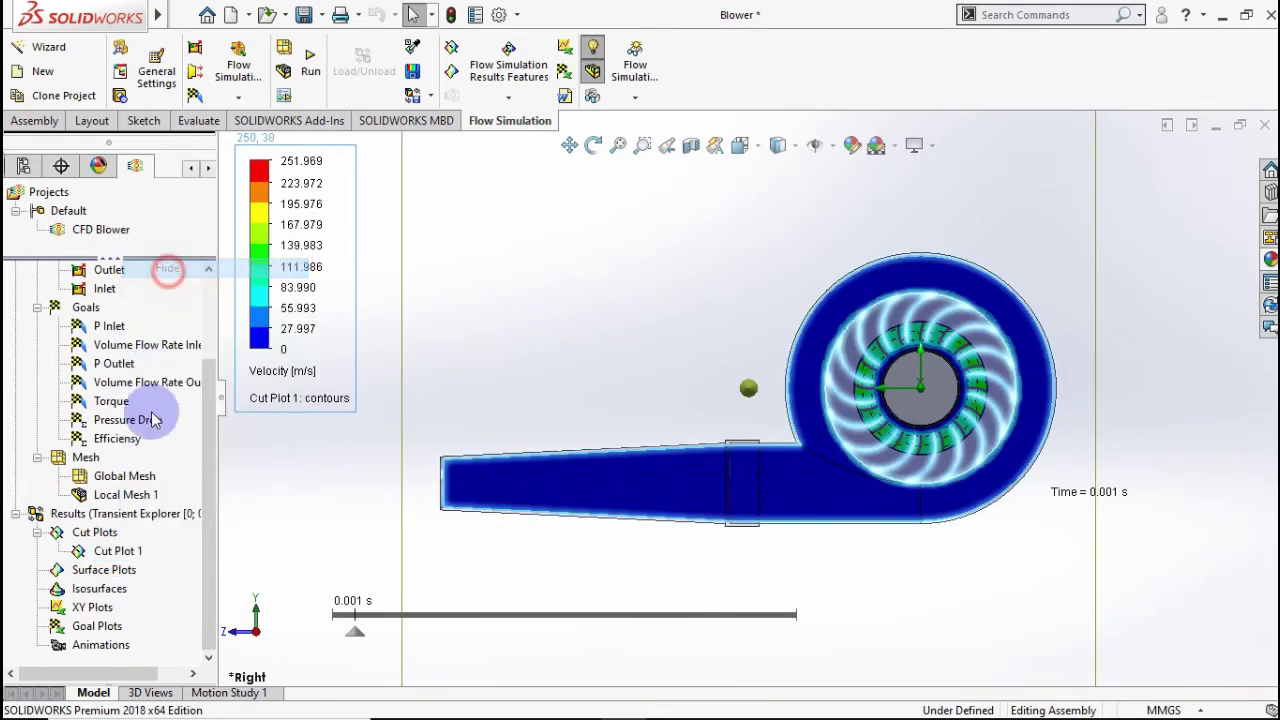
# - Create Surface Plot 1 with pressure contours on all impeller faces, 86096.43–118034.00 Pa
pyautogui.click(114, 583)
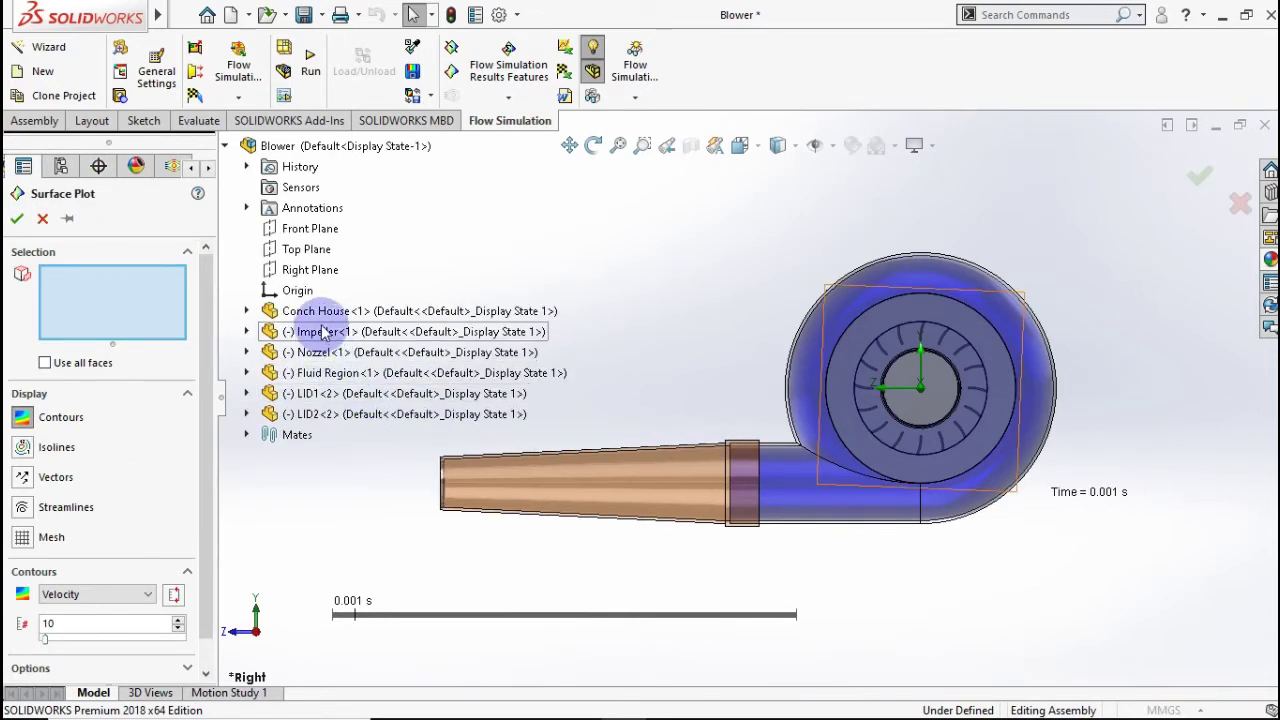
pyautogui.click(322, 340)
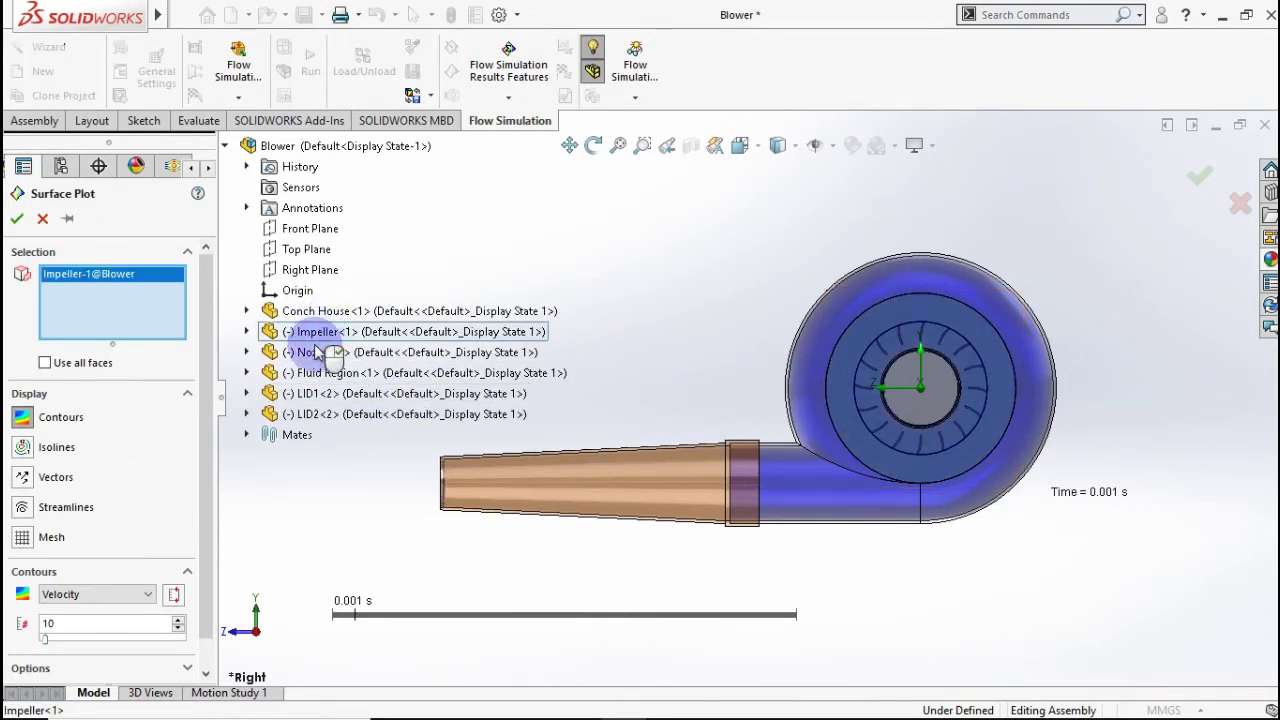
pyautogui.moveTo(318, 352); pyautogui.dragTo(47, 338)
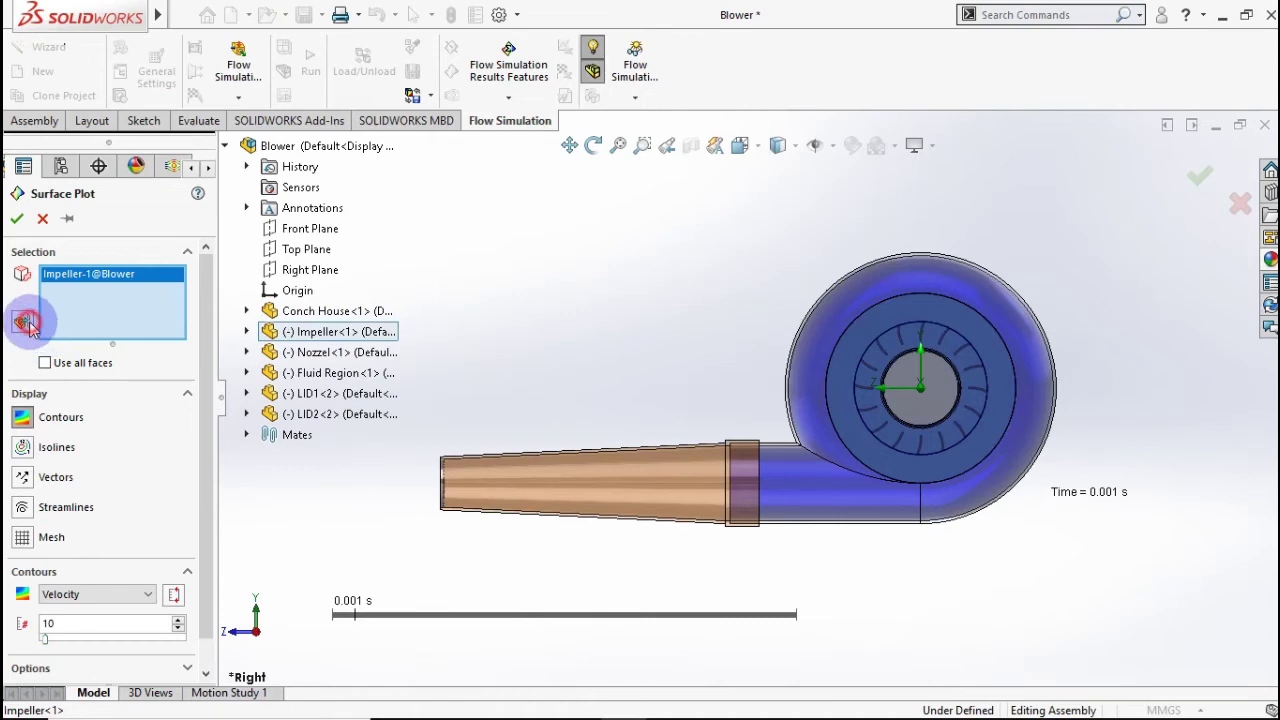
pyautogui.click(26, 323)
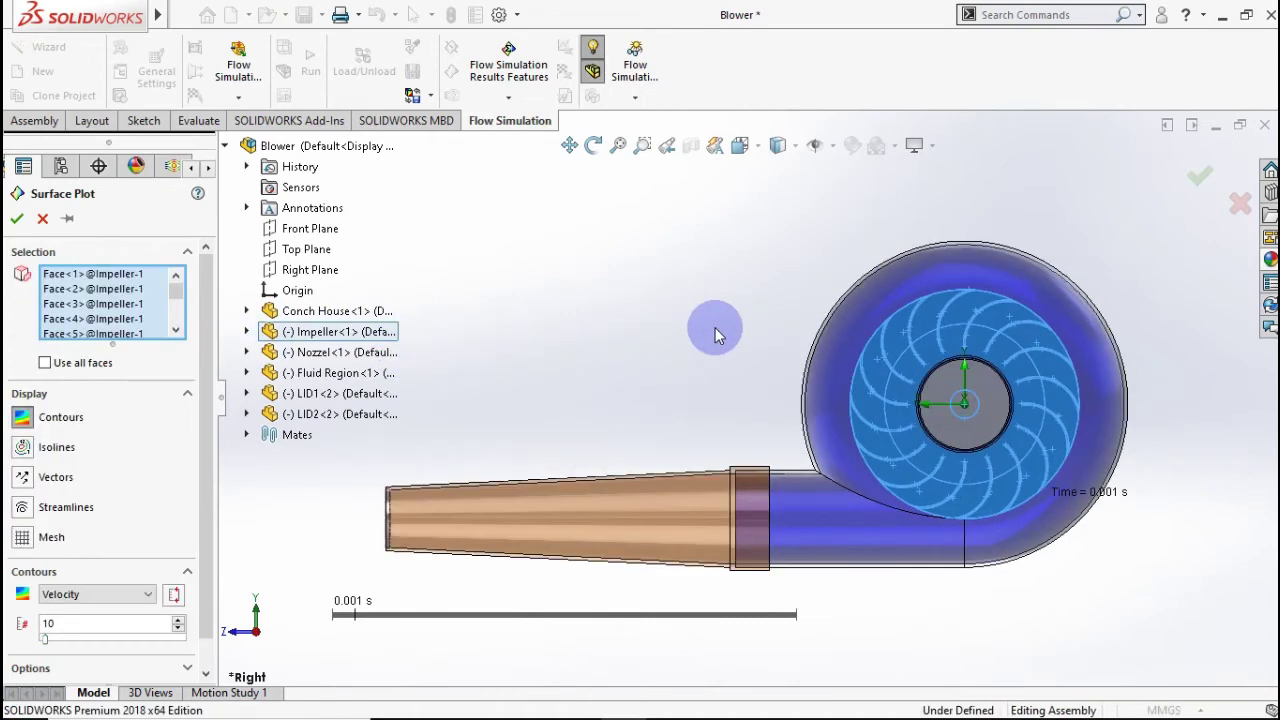
pyautogui.moveTo(715, 327)
pyautogui.mouseDown(button='middle')
pyautogui.moveTo(579, 391)
pyautogui.moveTo(571, 434)
pyautogui.moveTo(794, 472)
pyautogui.mouseUp(button='middle')
pyautogui.scroll(-3, 794, 472)
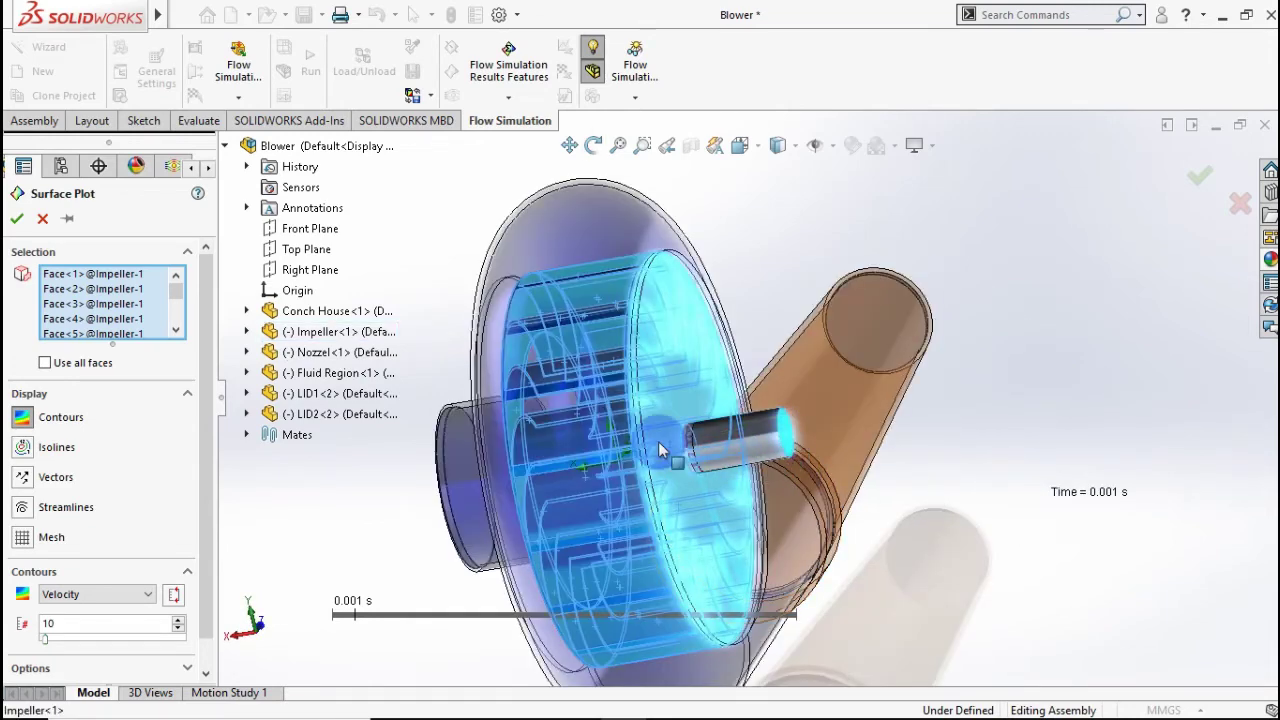
pyautogui.click(95, 594)
pyautogui.click(90, 608)
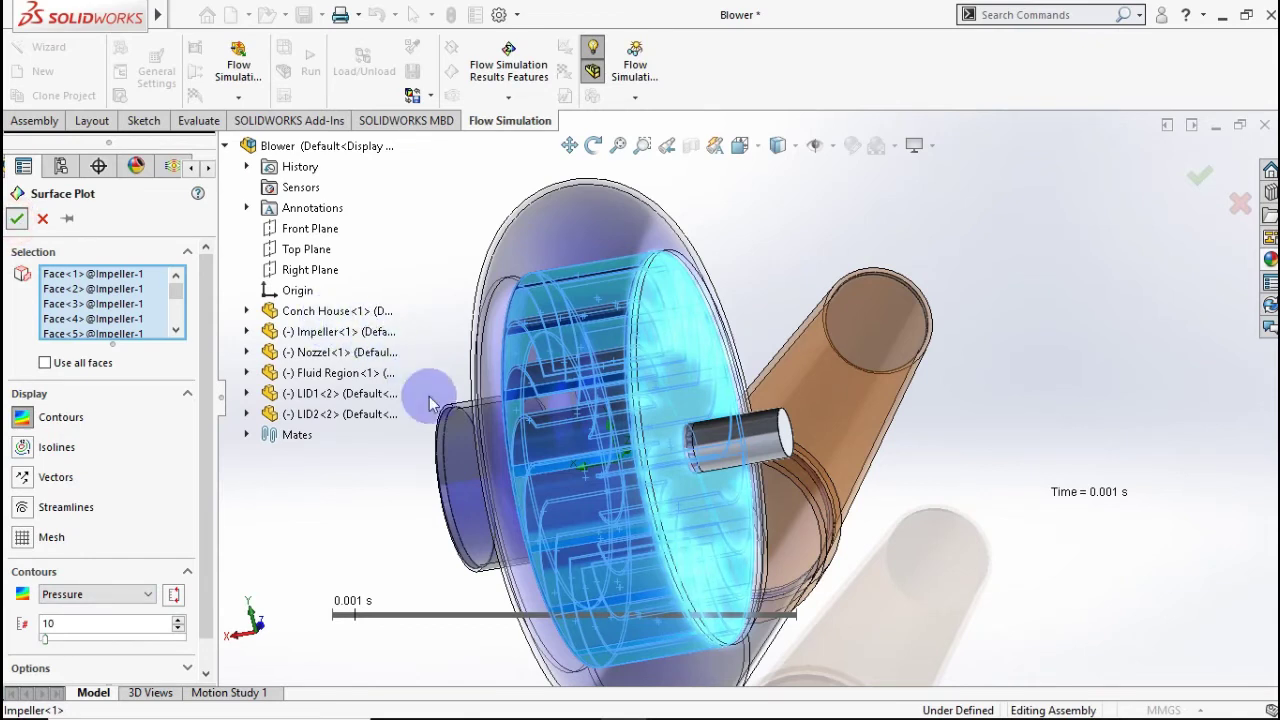
pyautogui.press('Return')
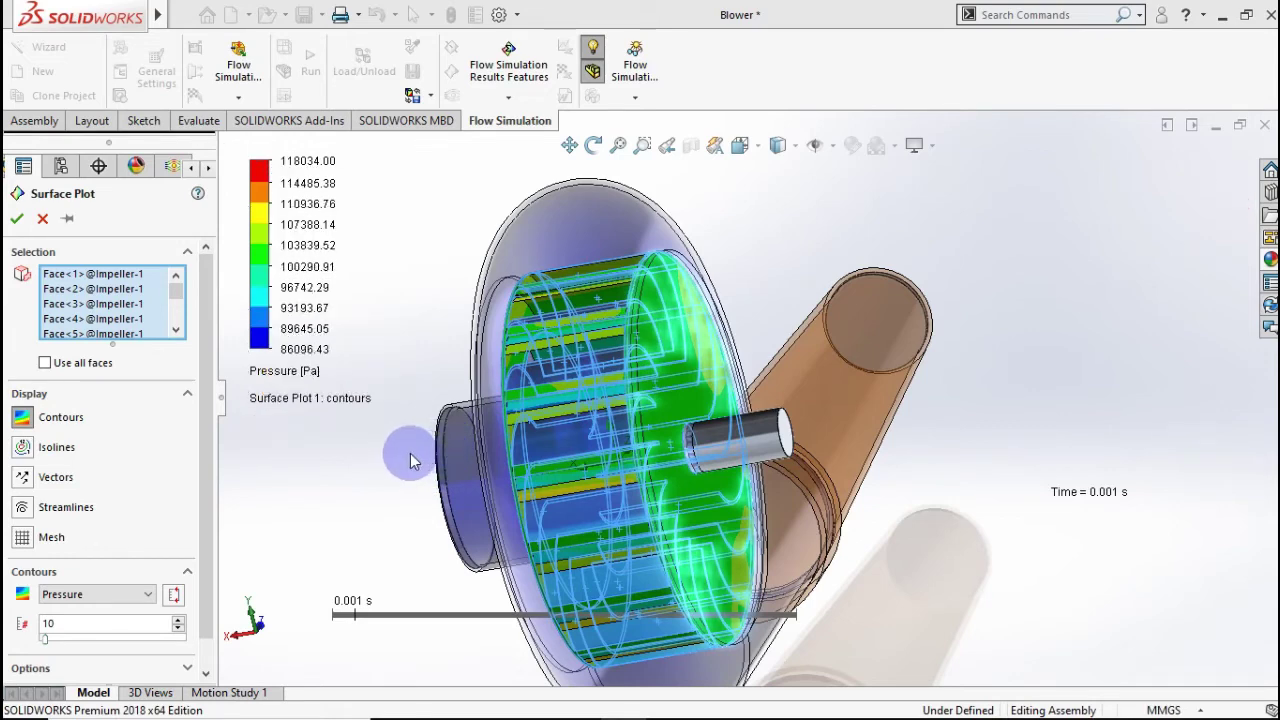
pyautogui.press('Return')
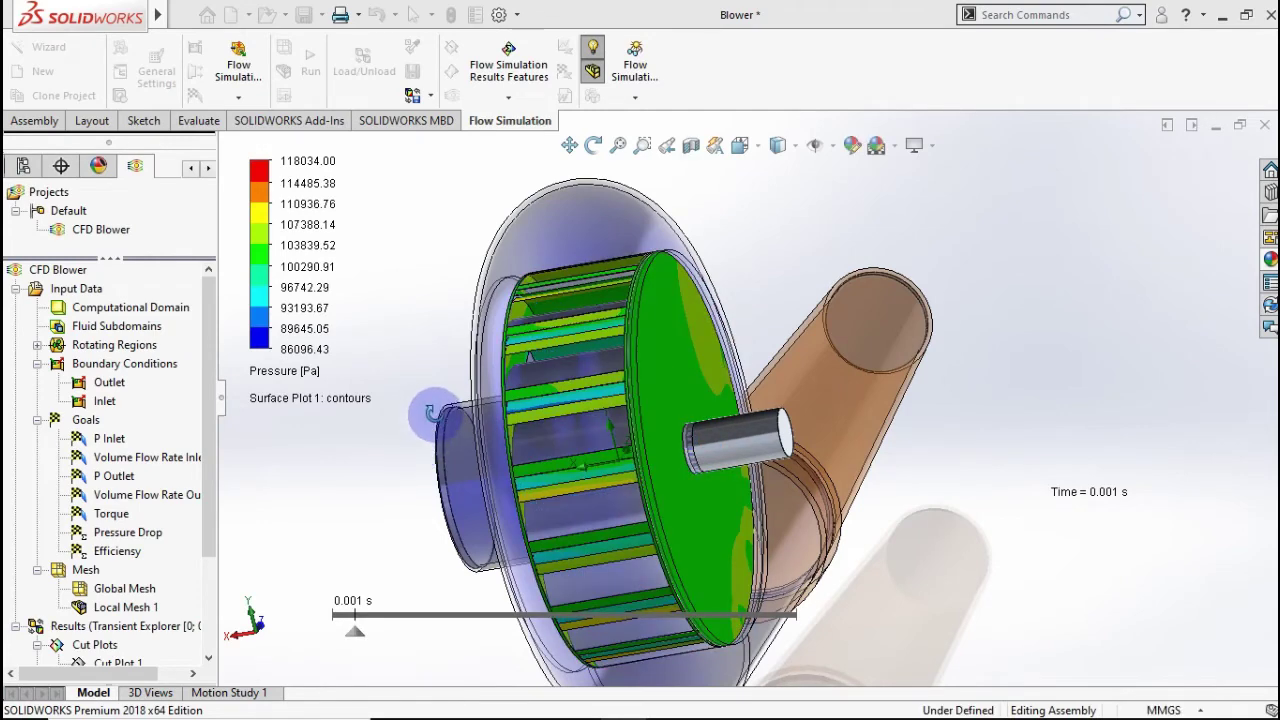
# - Orbit to the impeller end, zoom out to the whole domain, and pause at 0.006 s
pyautogui.moveTo(430, 413); pyautogui.dragTo(492, 416, button='middle')
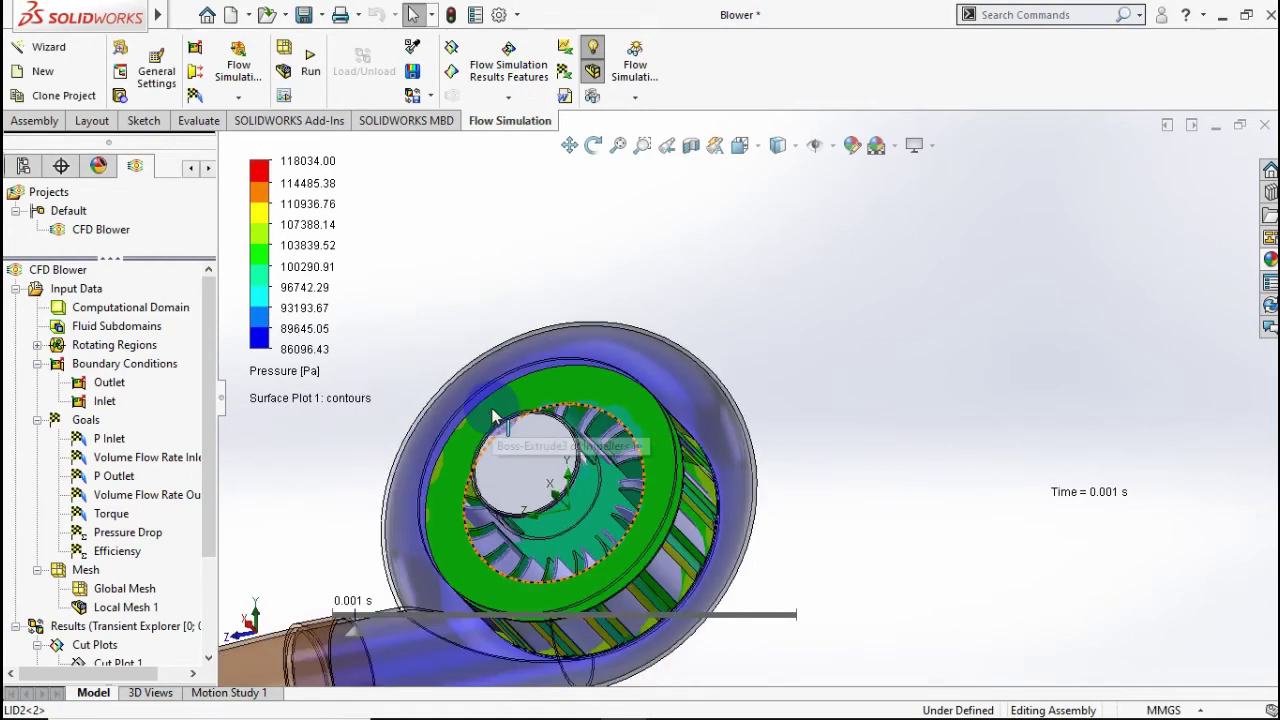
pyautogui.moveTo(492, 416)
pyautogui.mouseDown(button='middle')
pyautogui.moveTo(530, 458)
pyautogui.moveTo(570, 462)
pyautogui.mouseUp(button='middle')
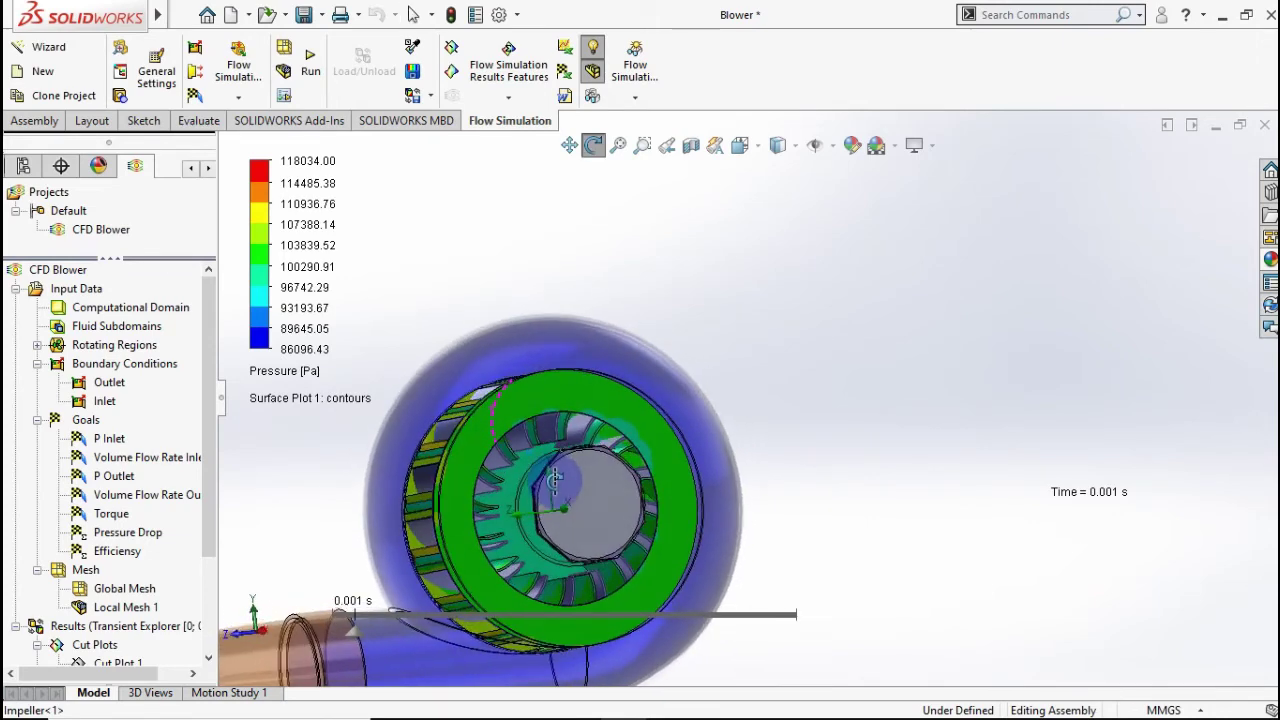
pyautogui.click(760, 148)
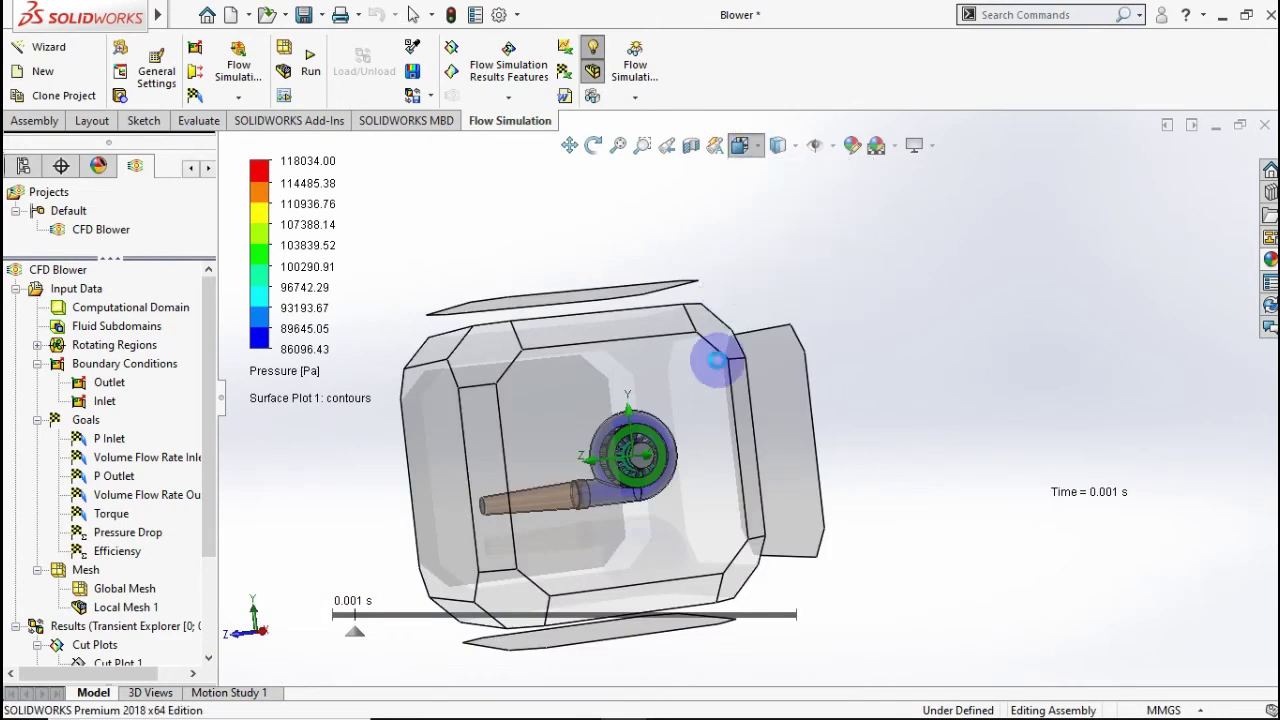
pyautogui.click(705, 362)
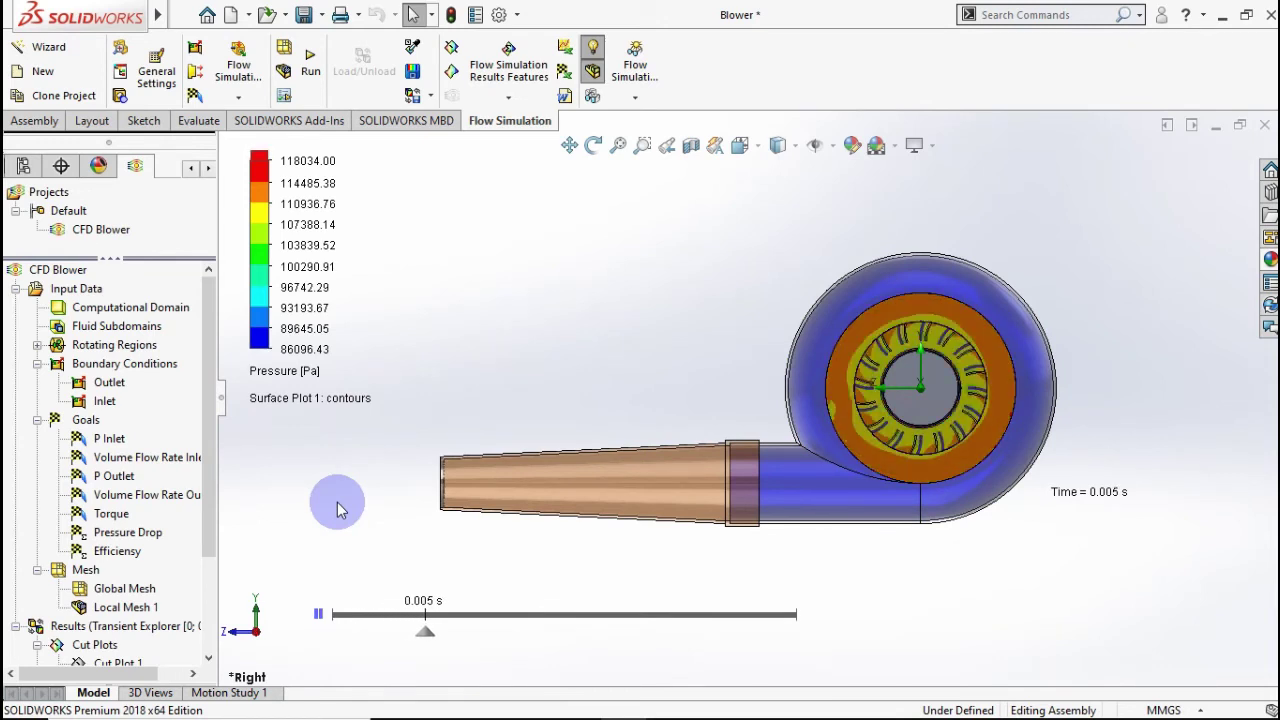
pyautogui.click(319, 614)
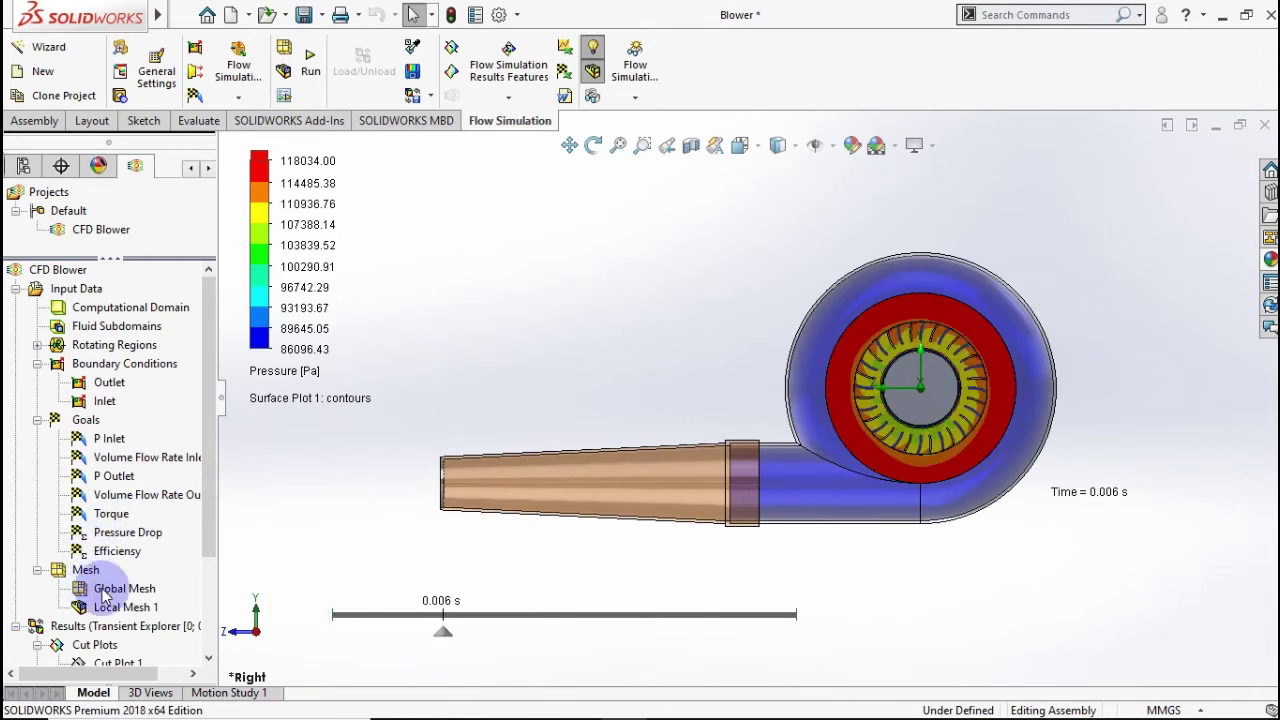
# - Start probing pressure values on the results and orbit the blower to a near-front view
pyautogui.rightClick(88, 630)
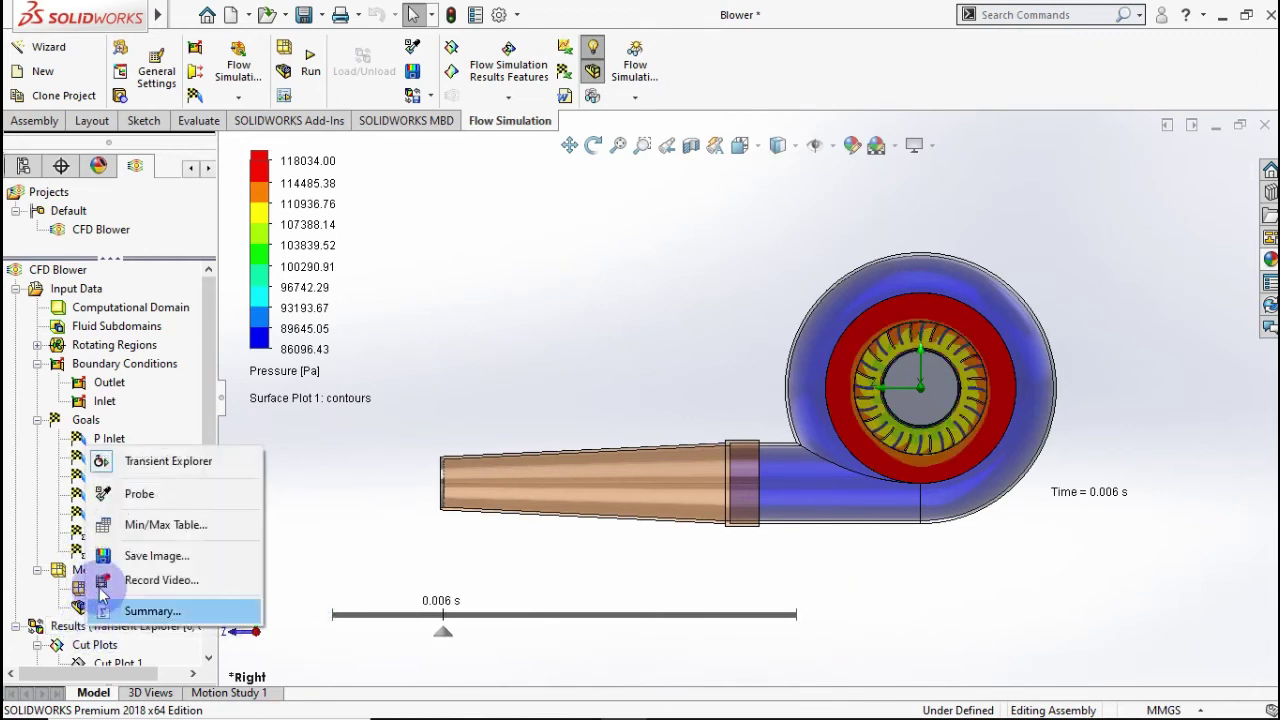
pyautogui.click(102, 491)
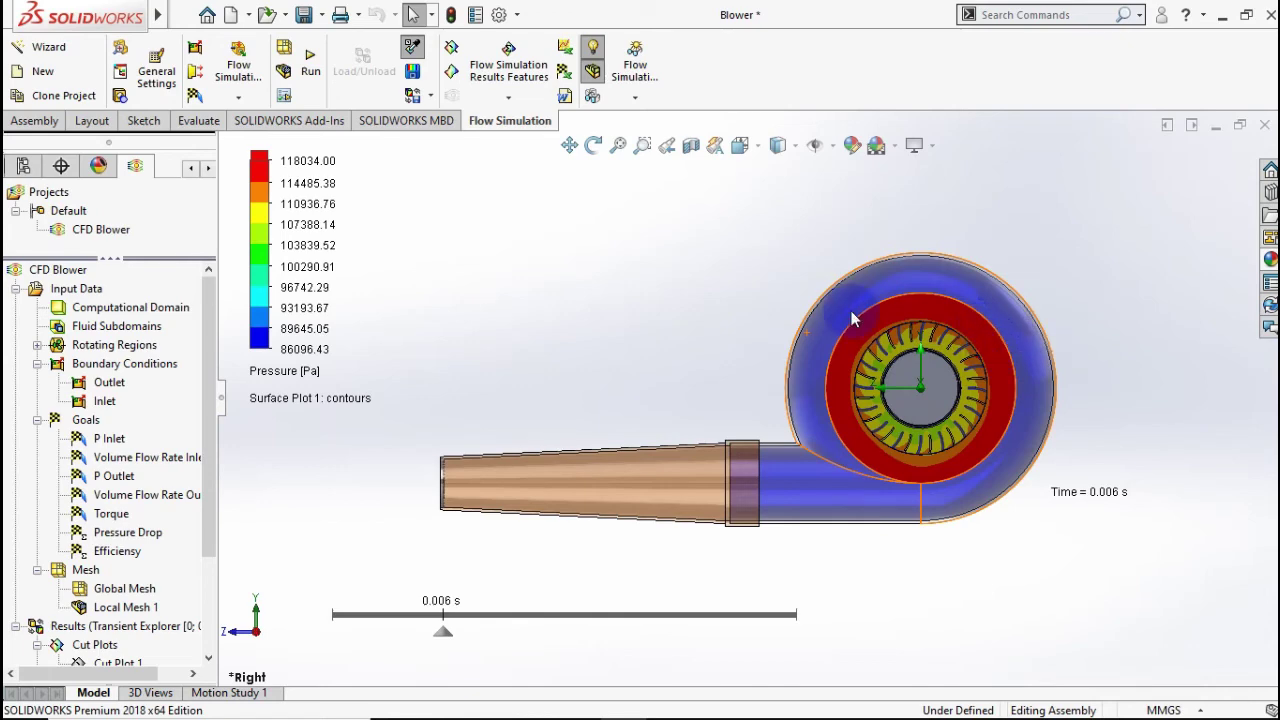
pyautogui.moveTo(1000, 343); pyautogui.dragTo(930, 408, button='middle')
pyautogui.scroll(-3, 928, 408)
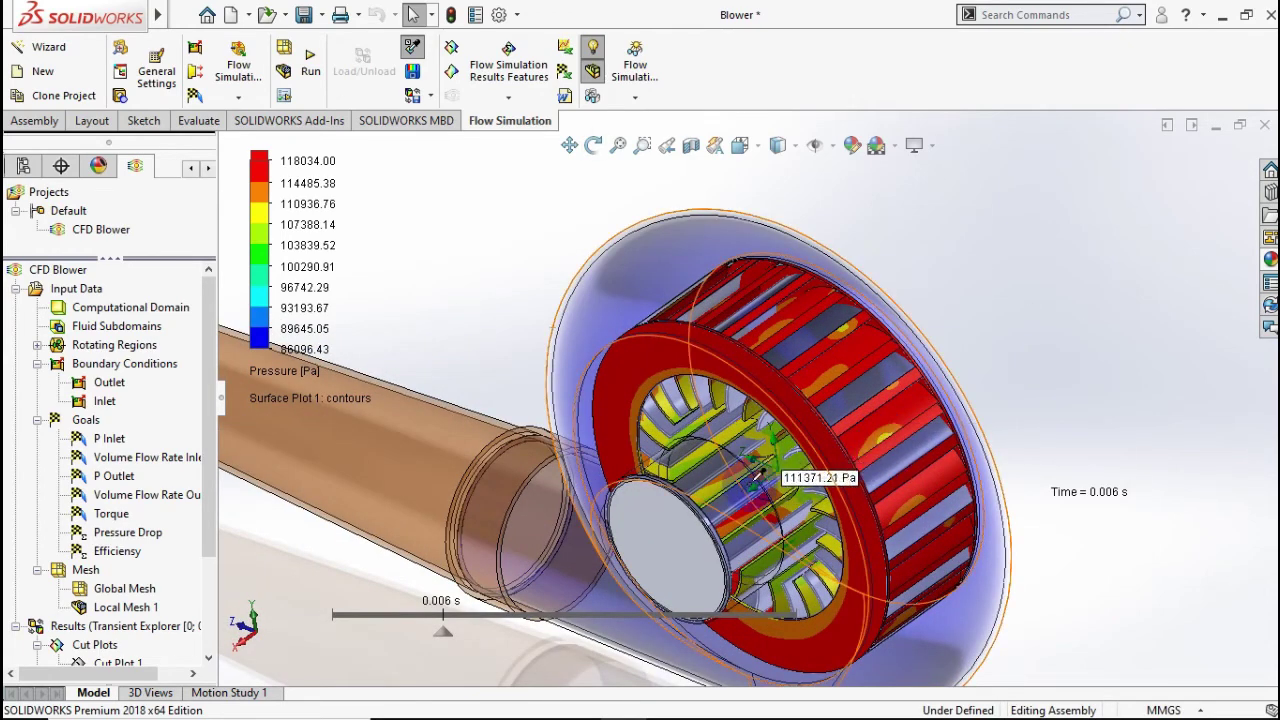
pyautogui.scroll(3, 760, 466)
pyautogui.moveTo(750, 432); pyautogui.dragTo(371, 514)
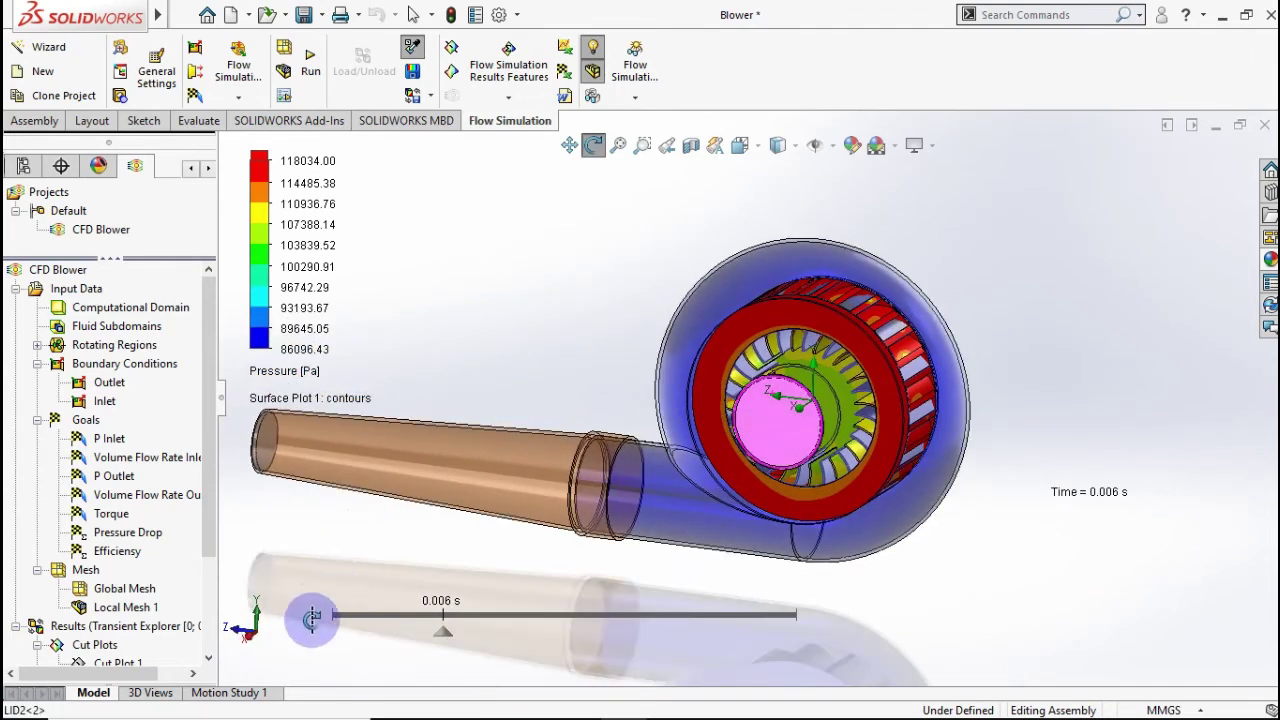
# - Zoom out to the whole blower and tilt it to an angled view
pyautogui.rightClick(124, 625)
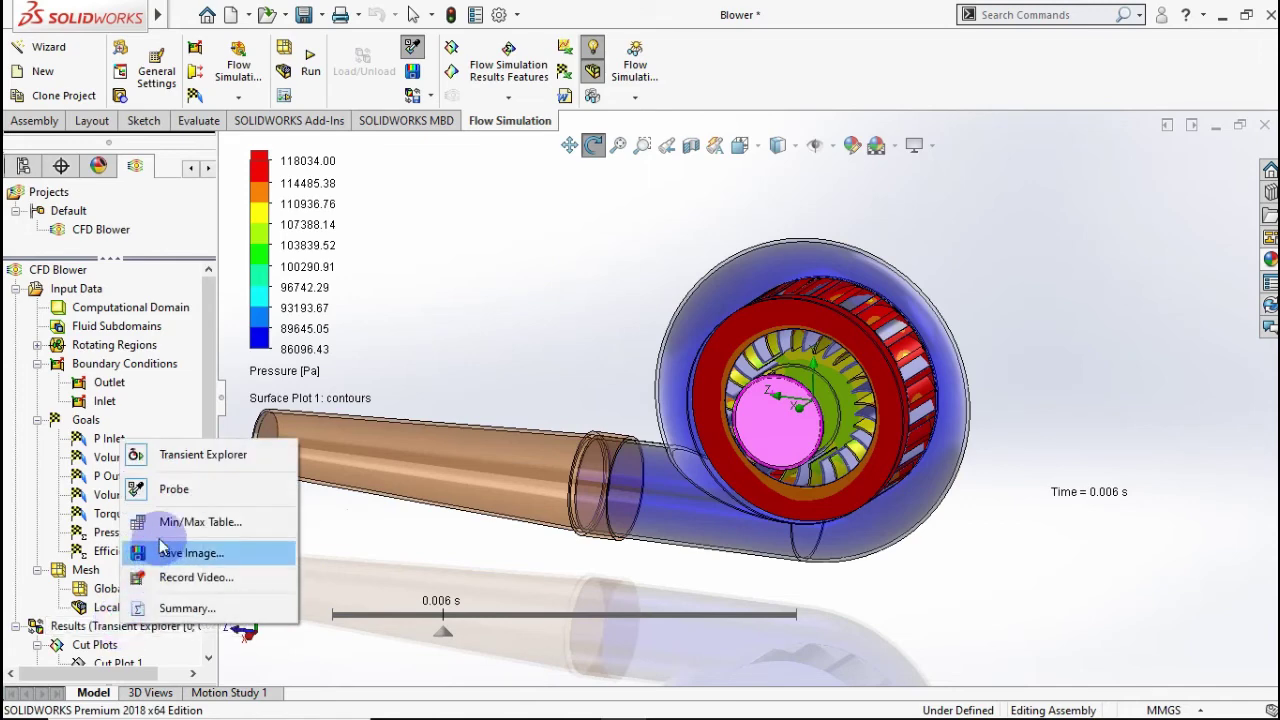
pyautogui.click(343, 615)
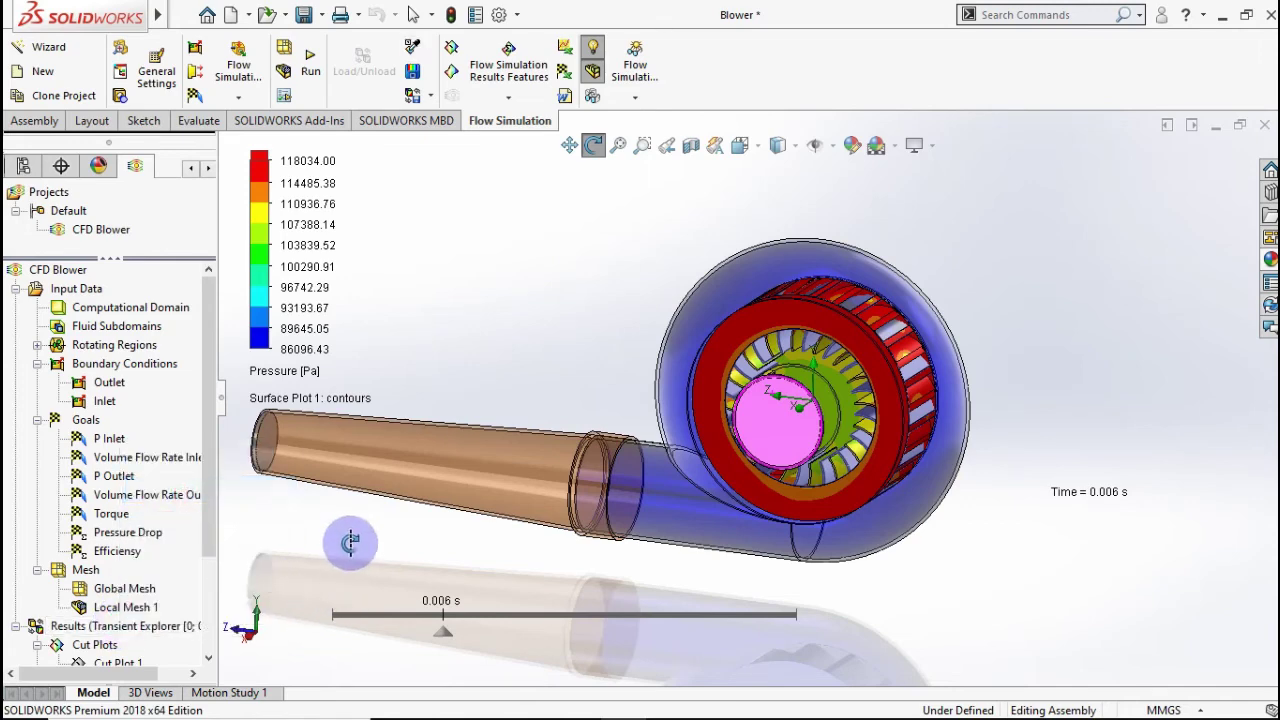
pyautogui.press('z')
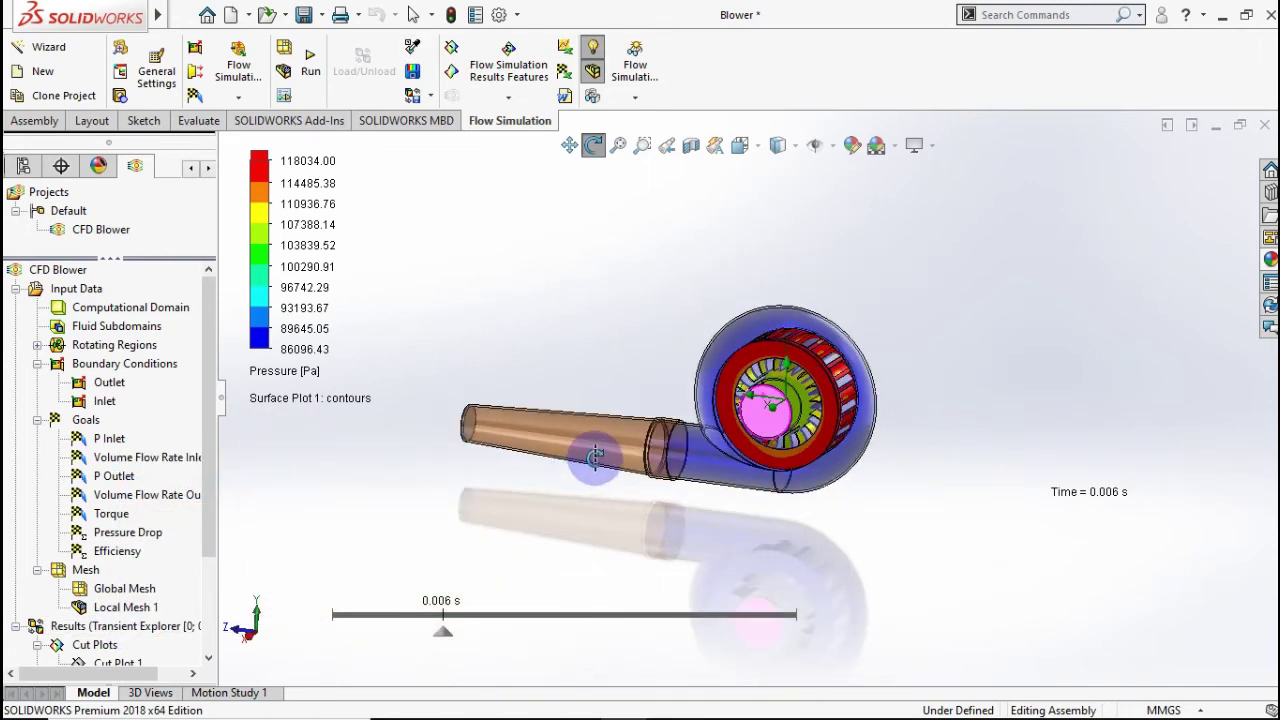
pyautogui.moveTo(595, 456); pyautogui.dragTo(586, 491)
pyautogui.press('Escape')
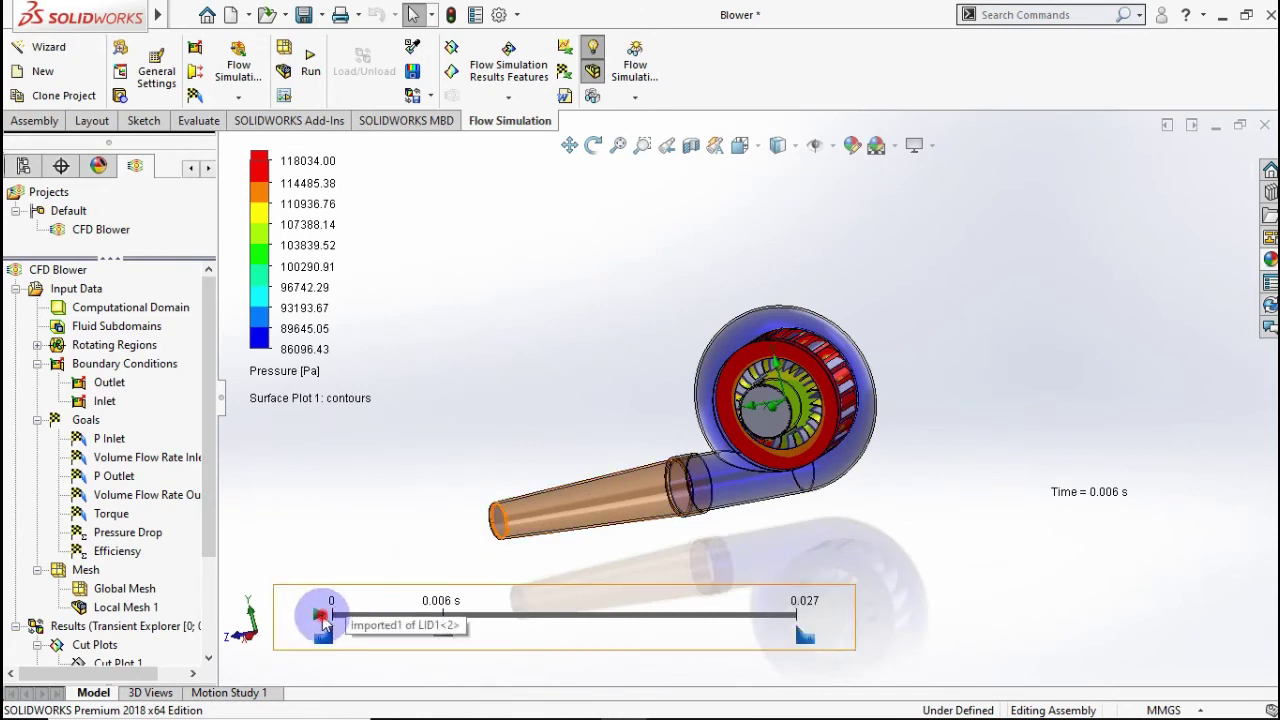
# - Replay the impeller pressure animation and switch the blower to the Right standard view
pyautogui.click(320, 615)
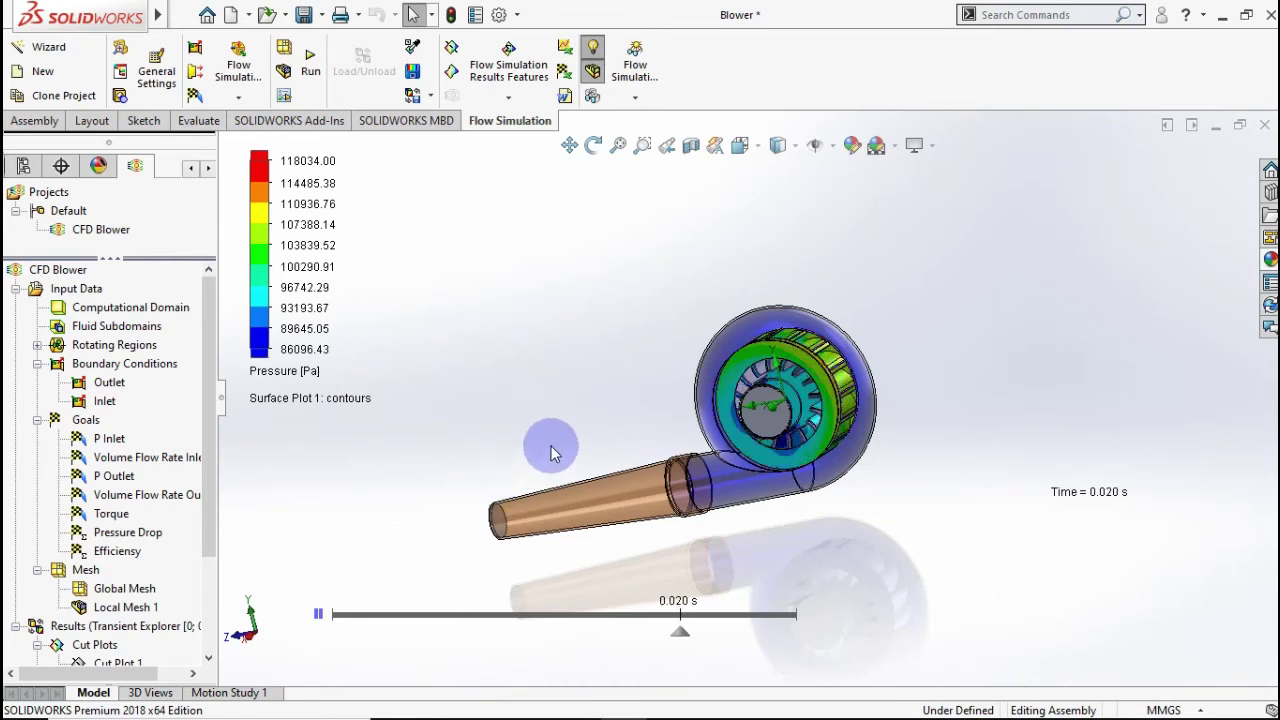
pyautogui.moveTo(611, 423); pyautogui.dragTo(672, 402, button='middle')
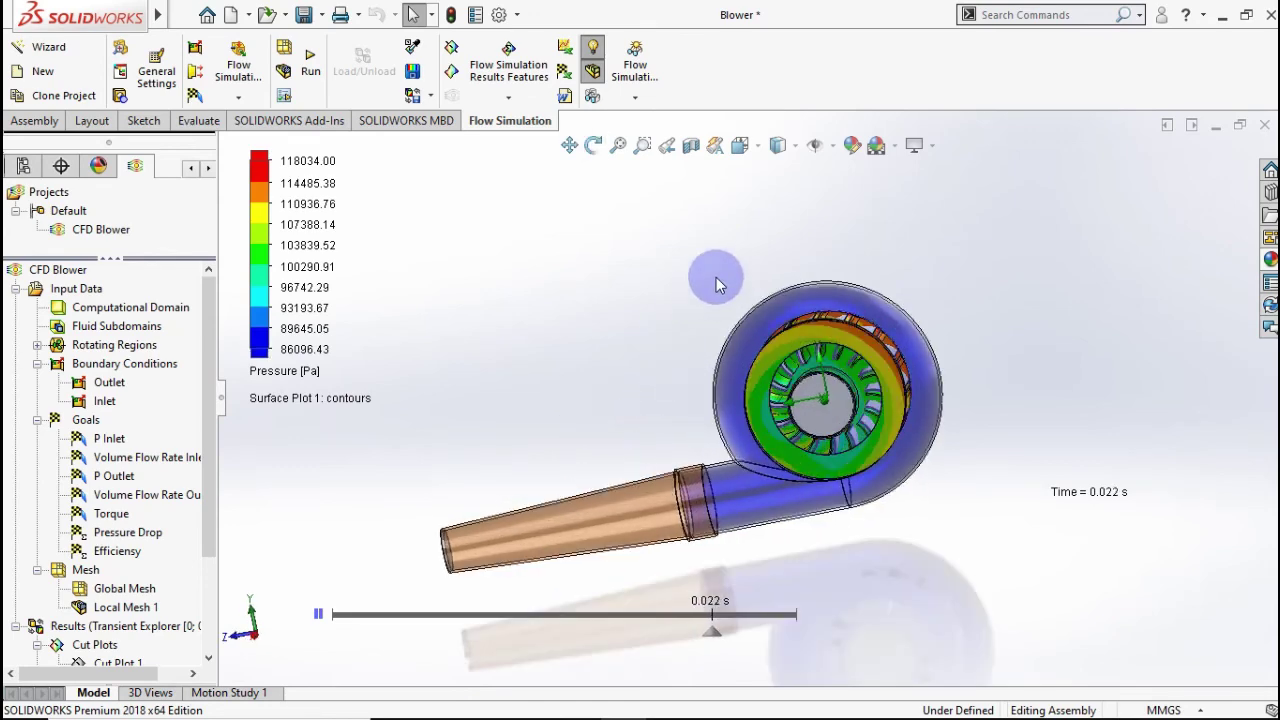
pyautogui.click(756, 148)
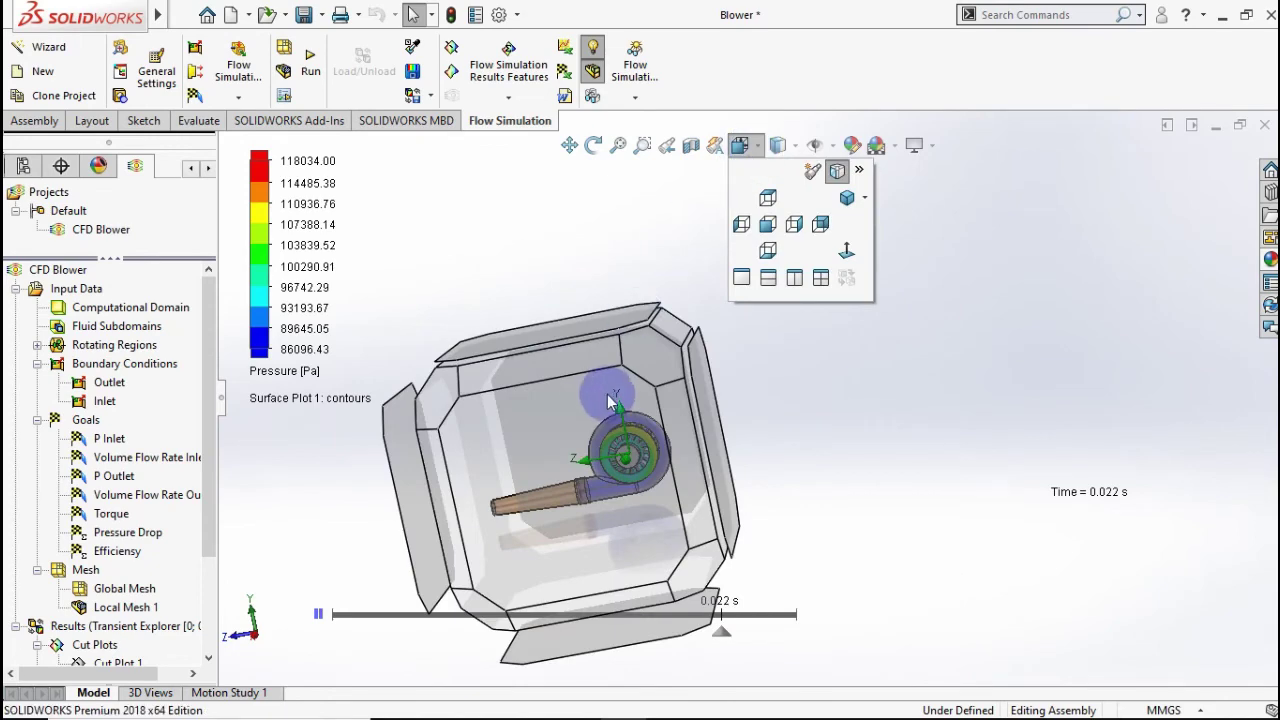
pyautogui.hotkey('ctrl', '4')
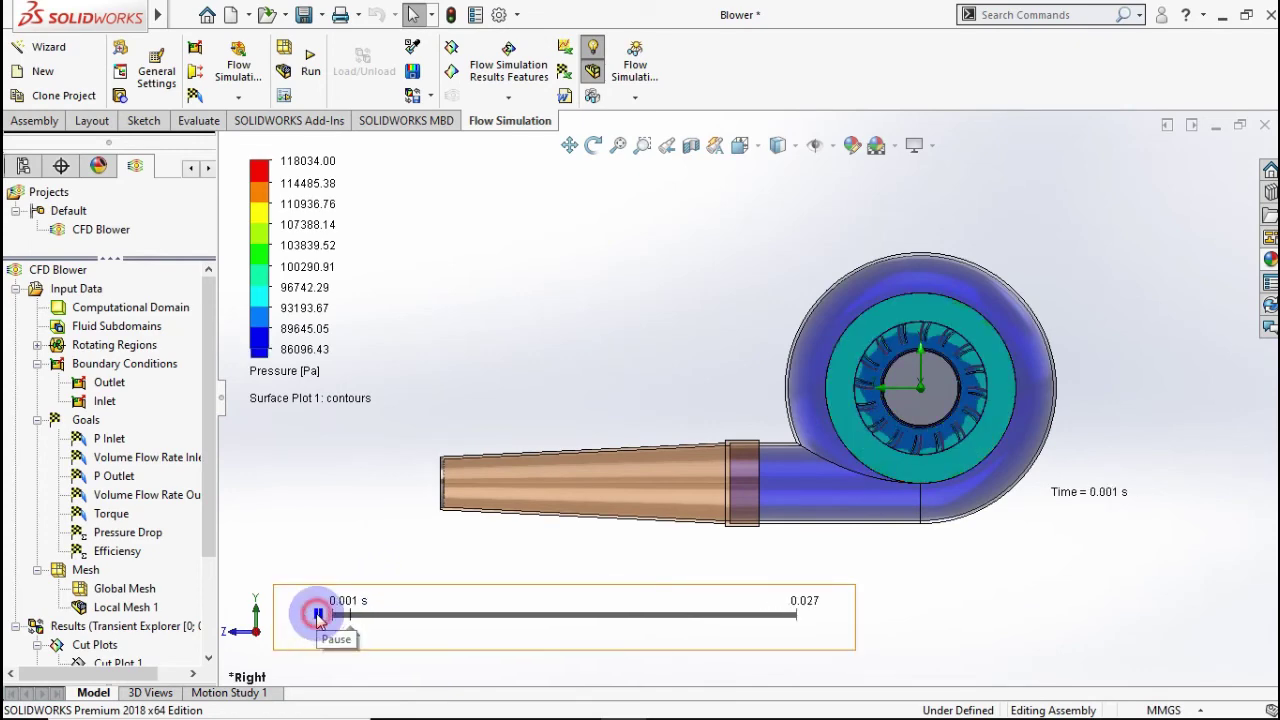
pyautogui.scroll(-2, 213, 548)
pyautogui.scroll(-2, 185, 575)
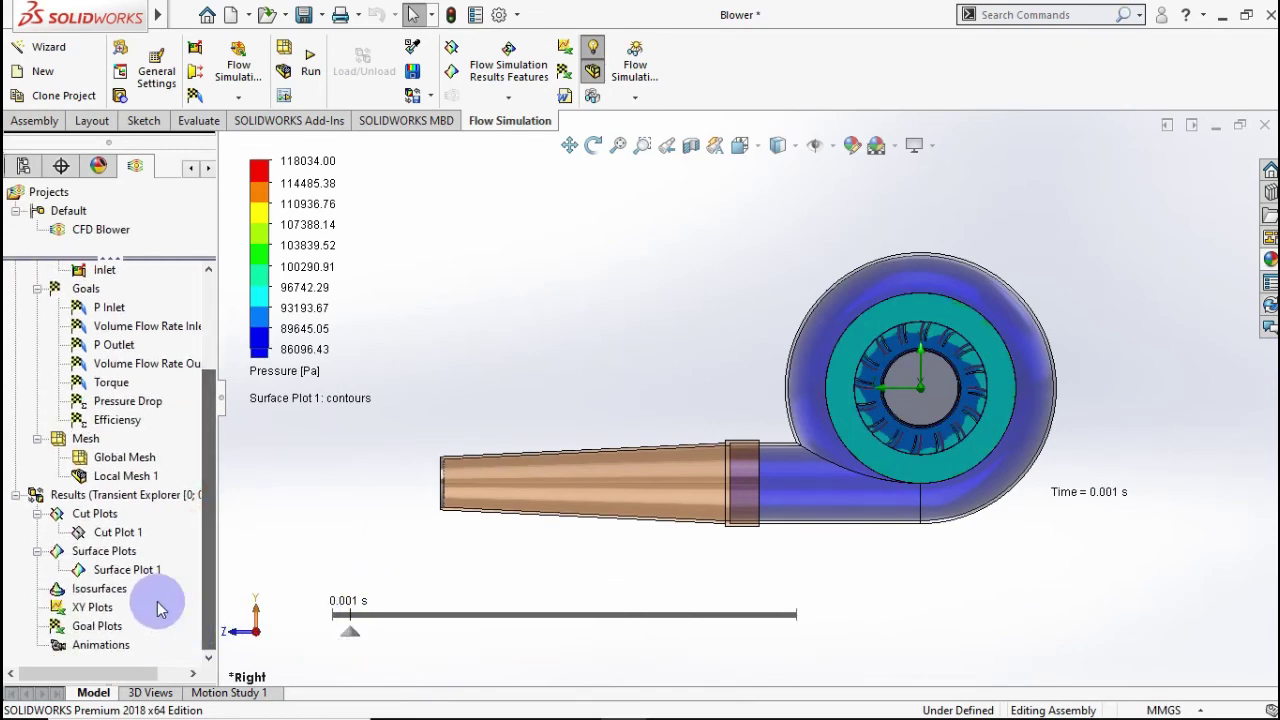
# - Show Cut Plot 1, run and pause its velocity animation, then set Isometric view
pyautogui.rightClick(138, 537)
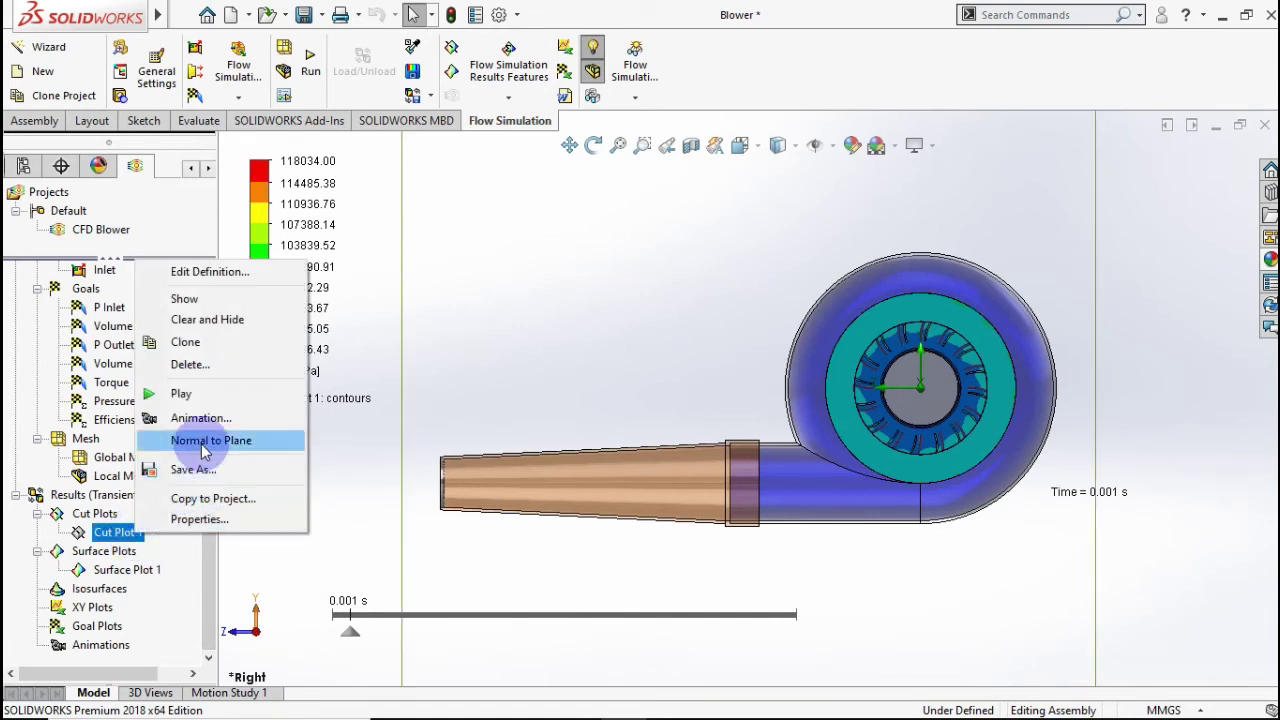
pyautogui.click(185, 298)
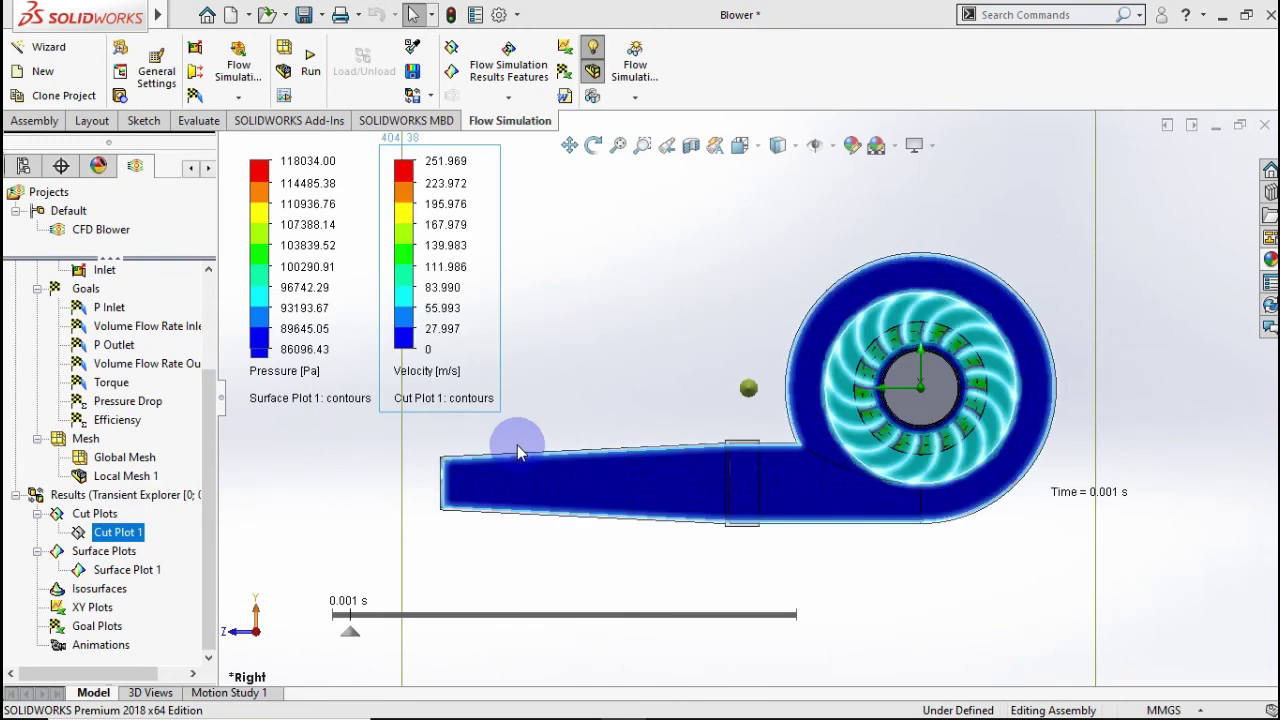
pyautogui.click(322, 612)
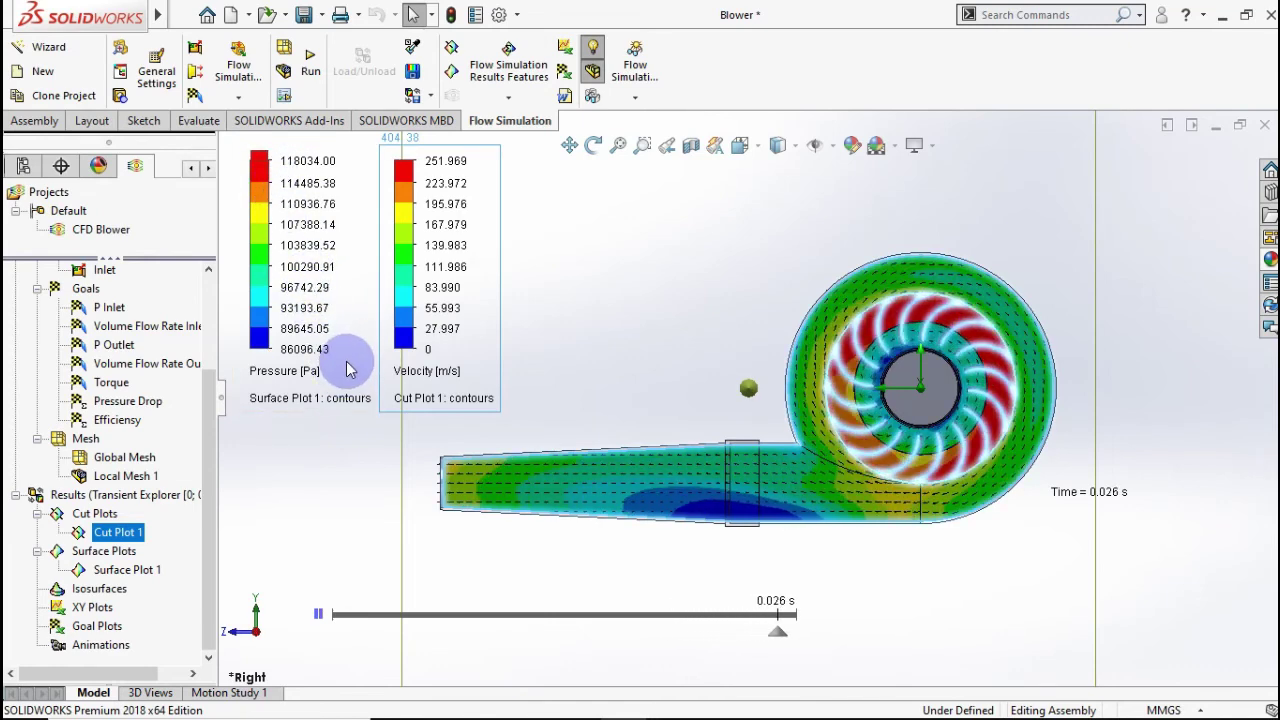
pyautogui.click(320, 615)
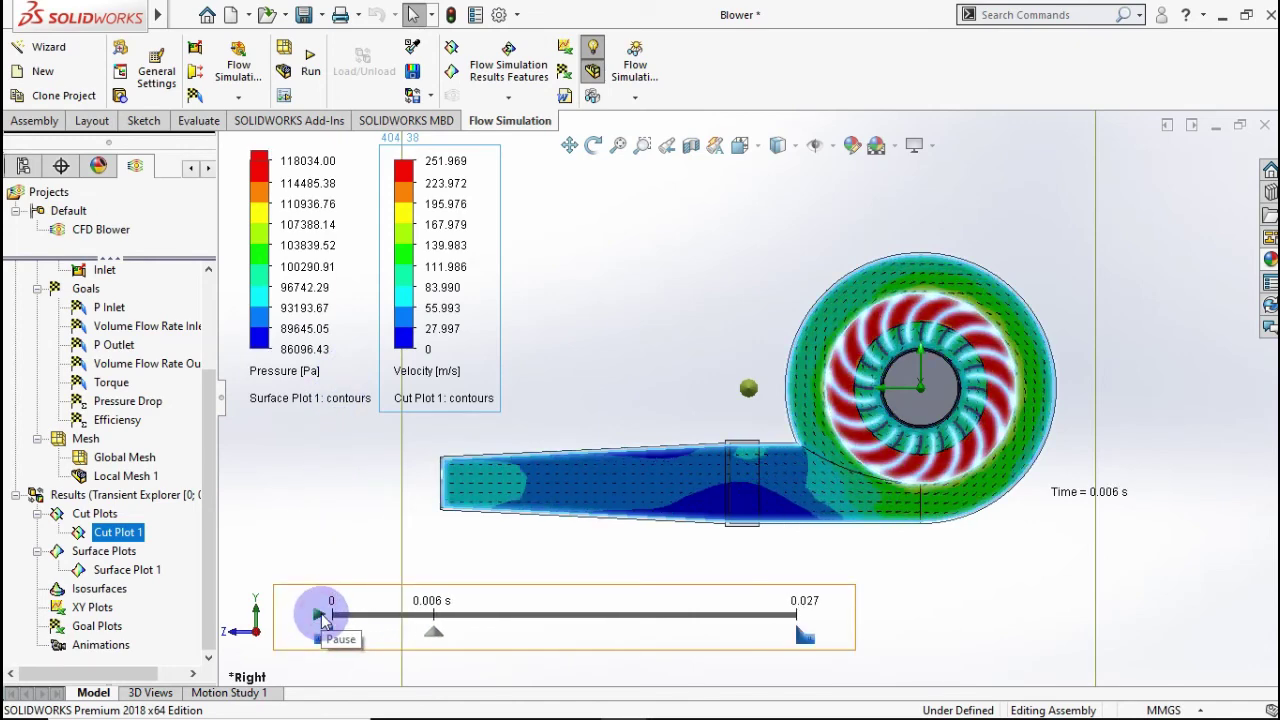
pyautogui.click(866, 598)
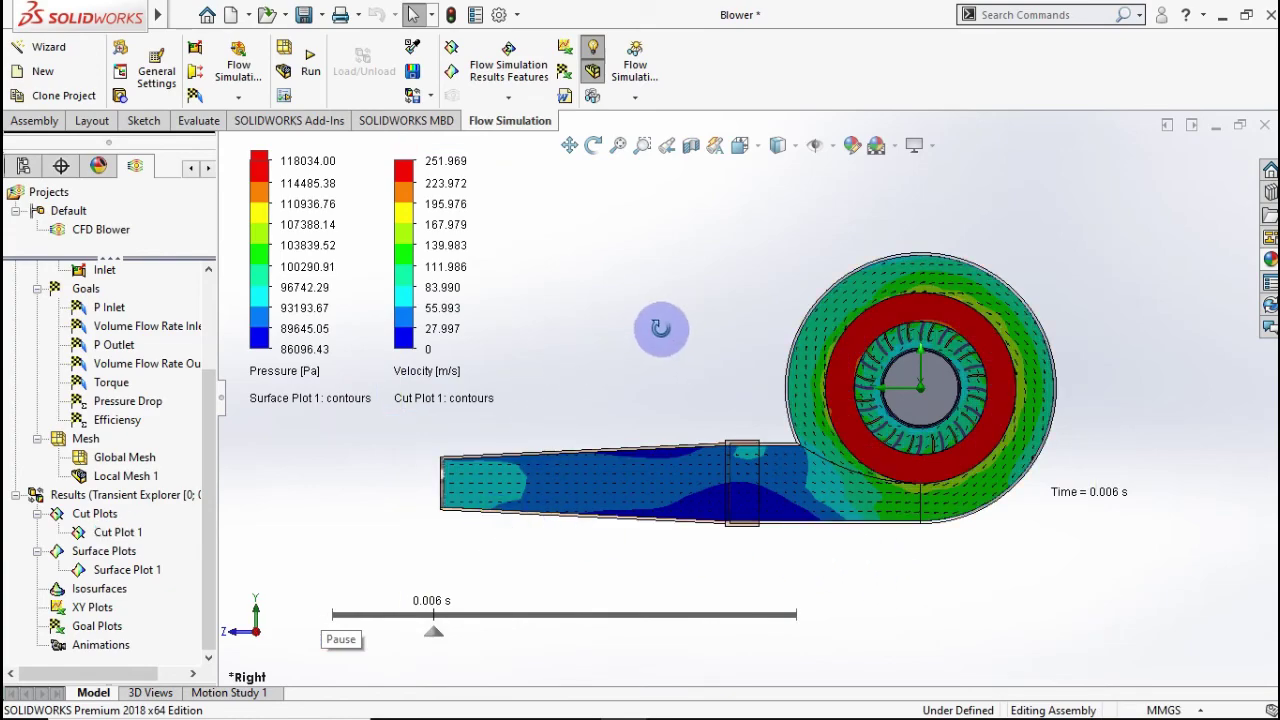
pyautogui.moveTo(663, 329)
pyautogui.mouseDown(button='middle')
pyautogui.moveTo(637, 371)
pyautogui.moveTo(600, 532)
pyautogui.moveTo(1077, 382)
pyautogui.moveTo(985, 415)
pyautogui.moveTo(1006, 354)
pyautogui.moveTo(1029, 343)
pyautogui.moveTo(904, 378)
pyautogui.moveTo(614, 366)
pyautogui.moveTo(640, 343)
pyautogui.moveTo(678, 363)
pyautogui.mouseUp(button='middle')
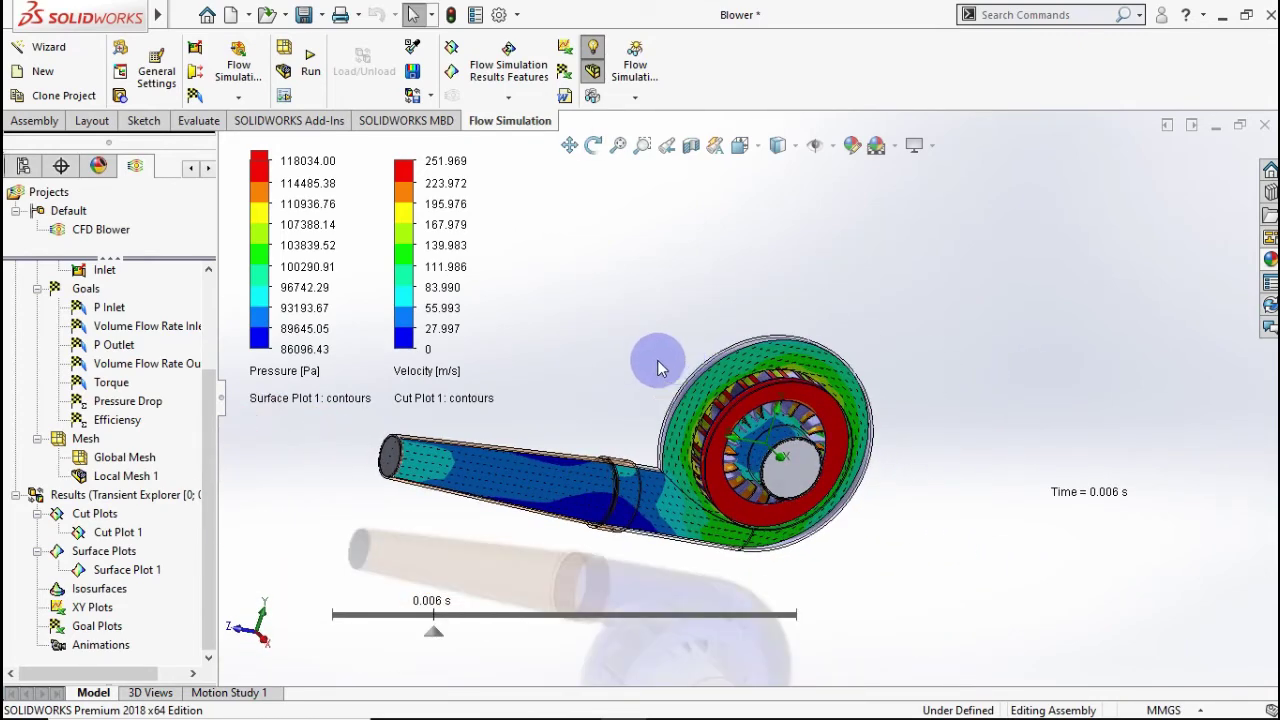
pyautogui.hotkey('ctrl', '7')
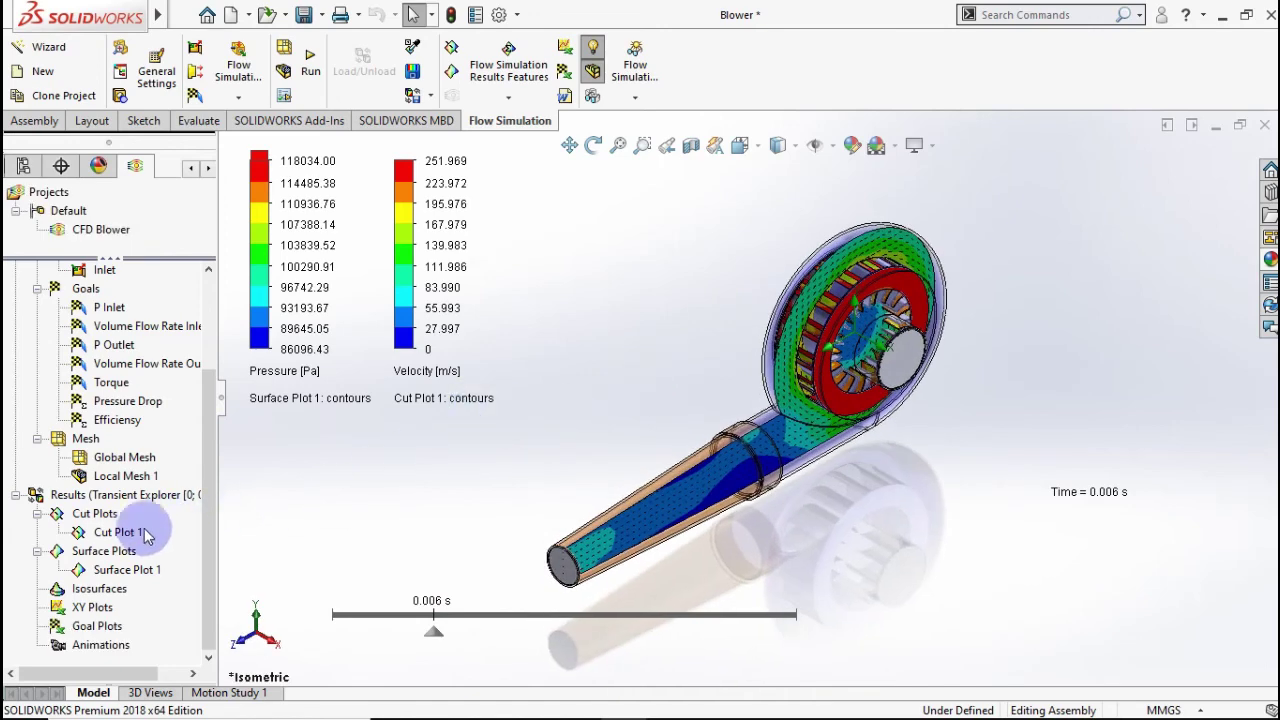
# - Remove Cut Plot 1 and hide Surface Plot 1, leaving only the transparent blower
pyautogui.rightClick(115, 530)
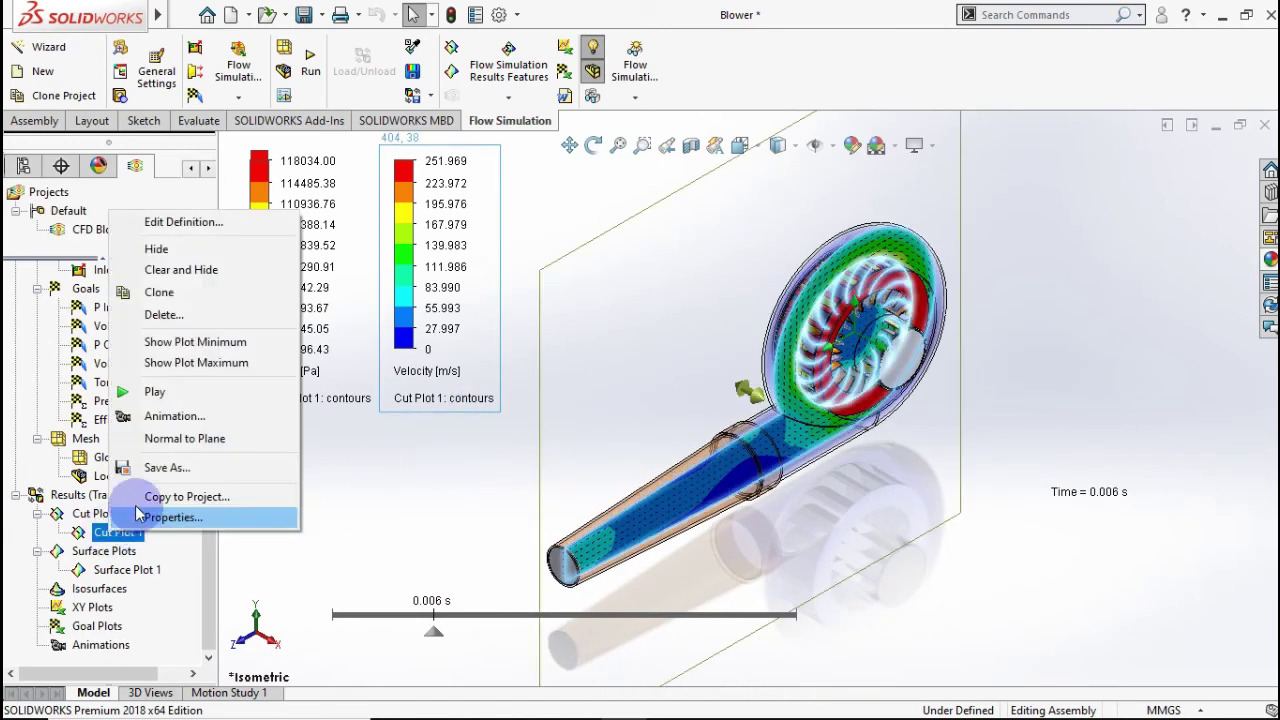
pyautogui.click(163, 270)
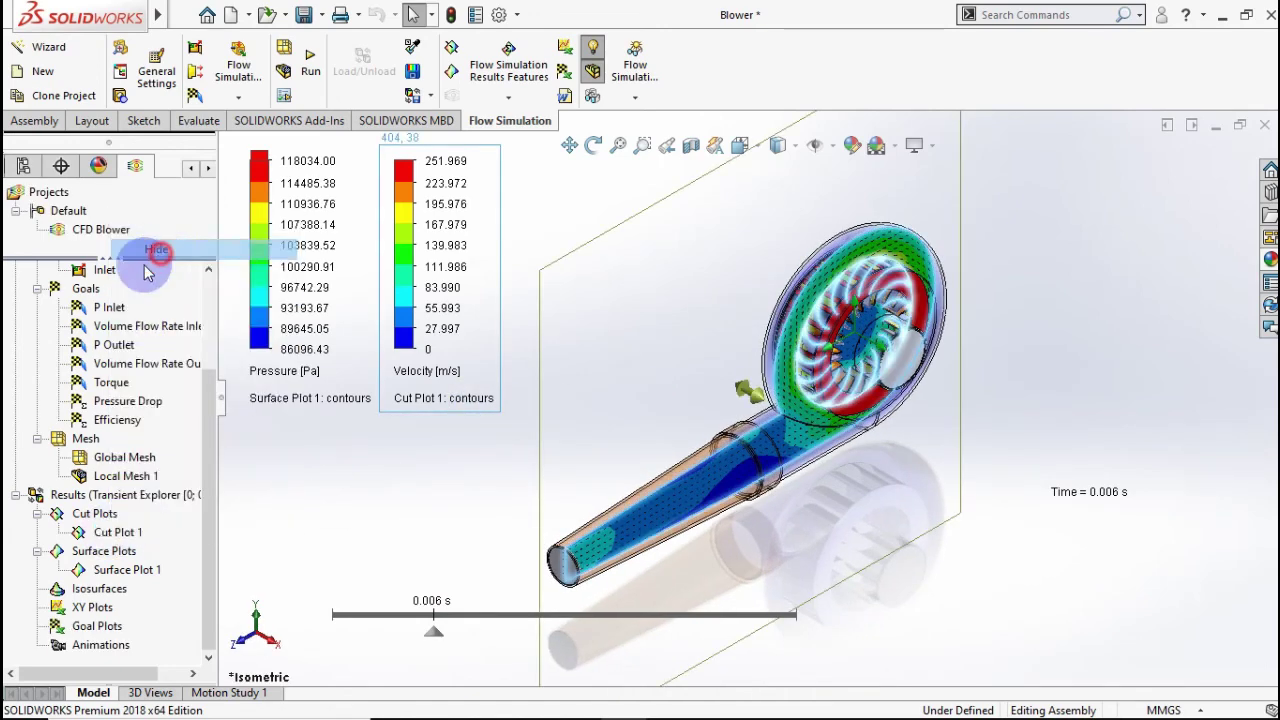
pyautogui.rightClick(130, 572)
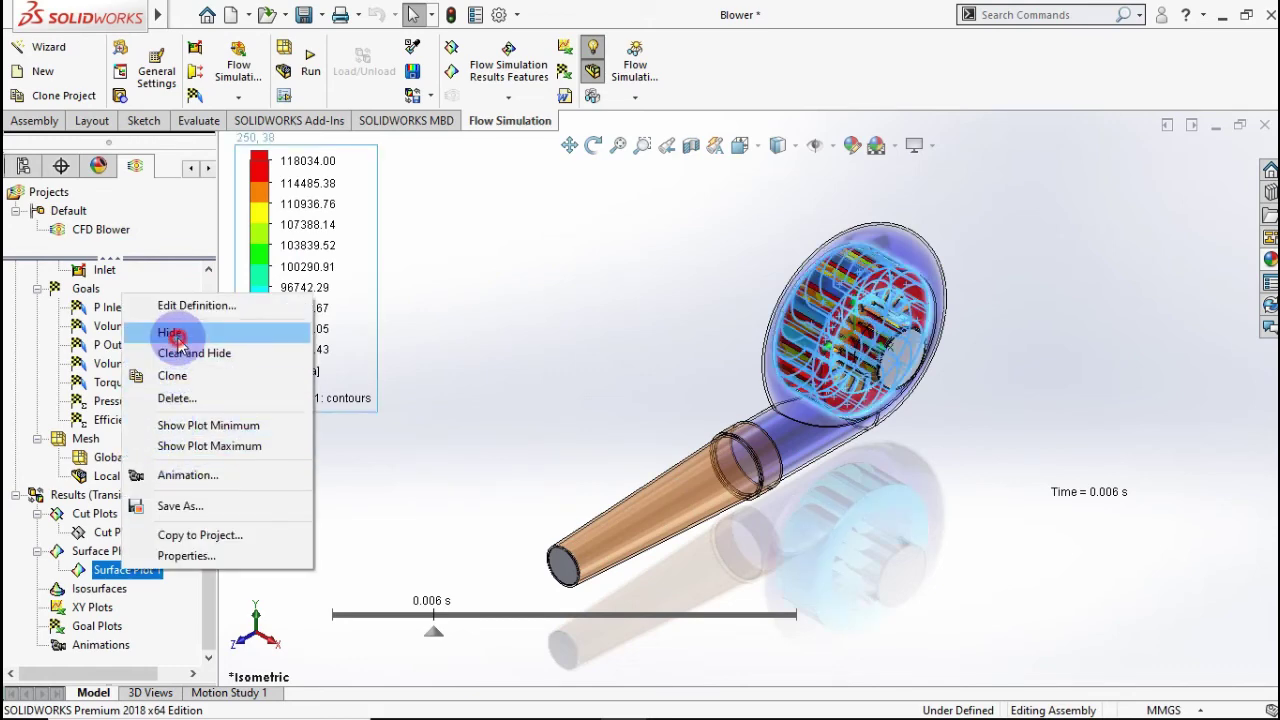
pyautogui.click(175, 334)
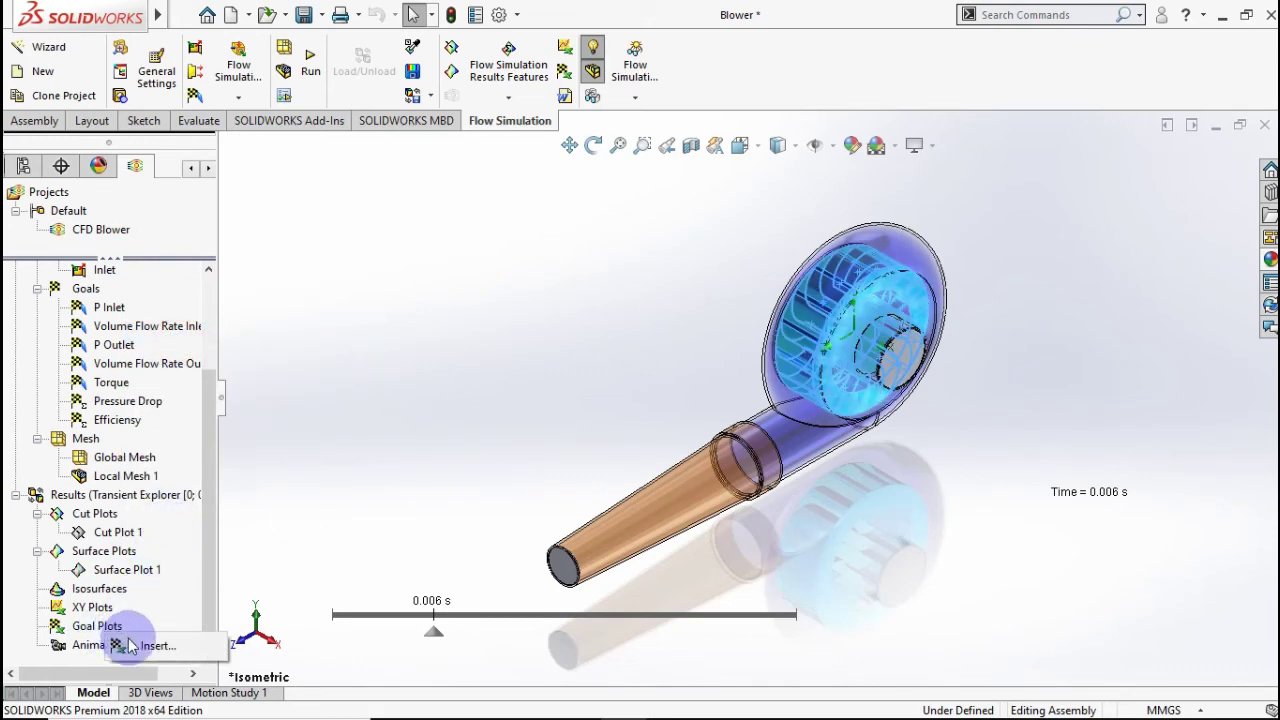
pyautogui.click(155, 645)
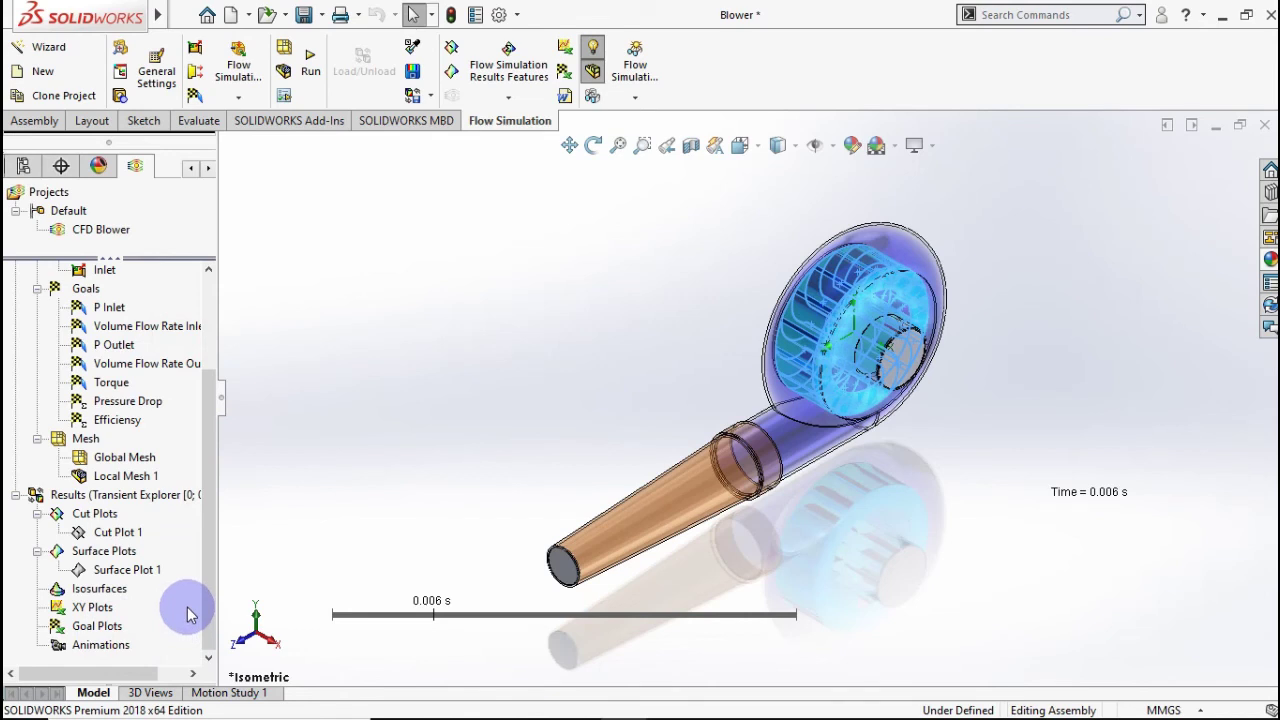
# - Create Goal Plot 1 for all seven goals and enlarge its summary table
pyautogui.doubleClick(190, 624)
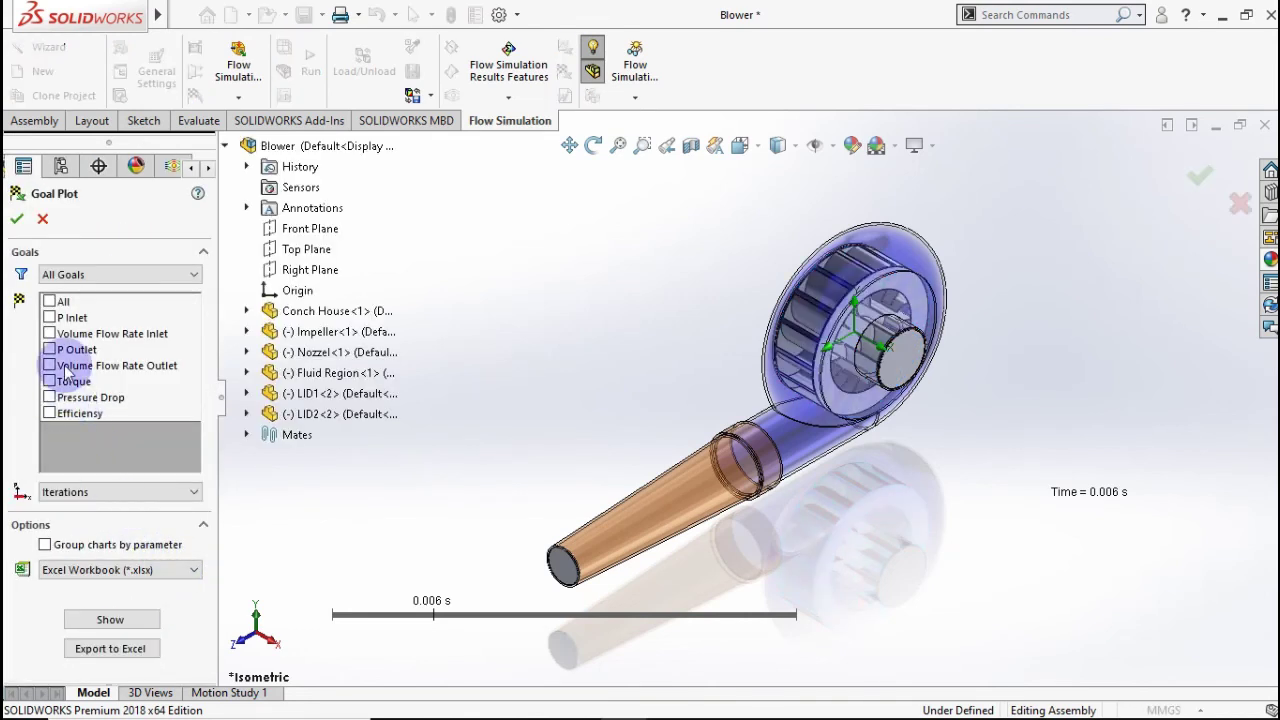
pyautogui.click(117, 621)
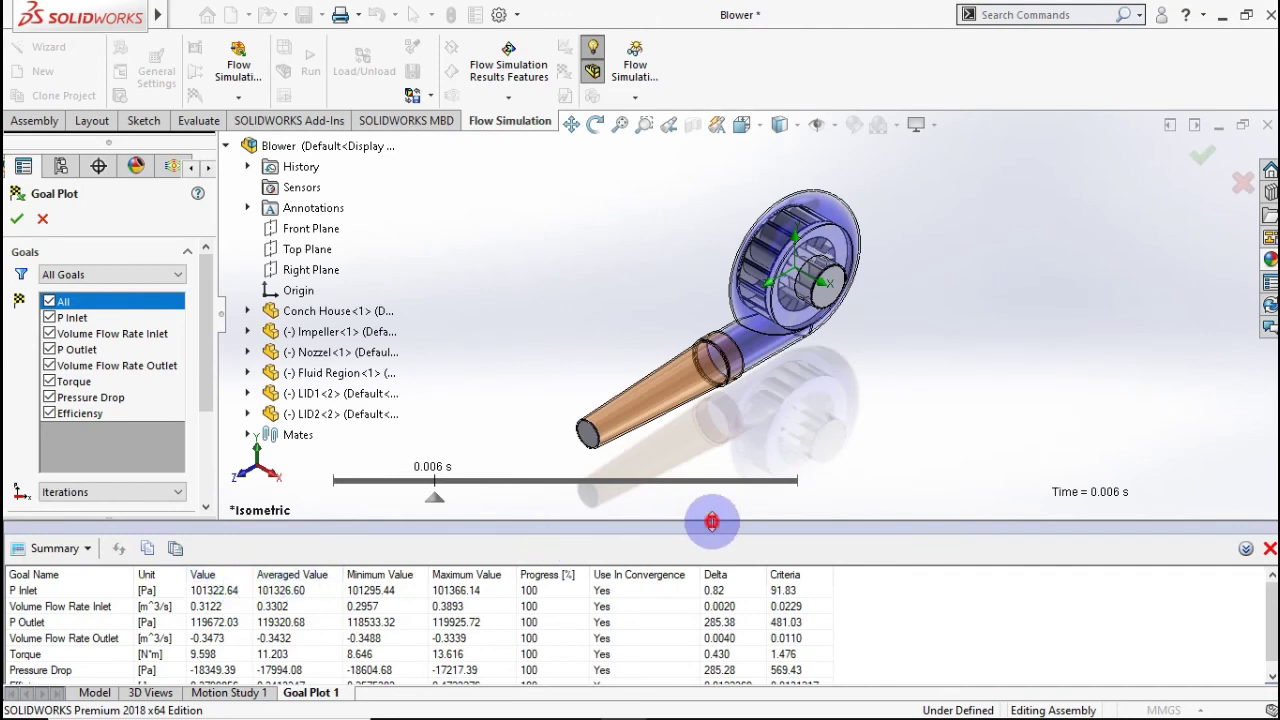
pyautogui.moveTo(711, 521); pyautogui.dragTo(711, 441)
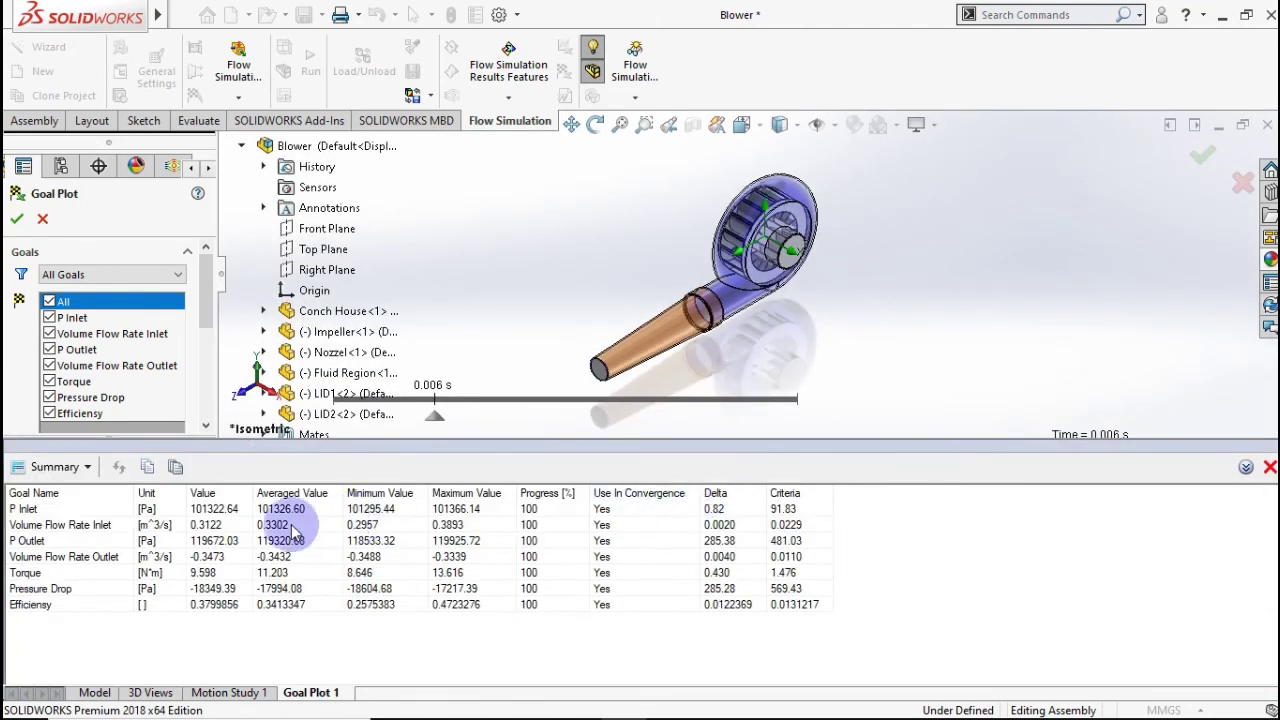